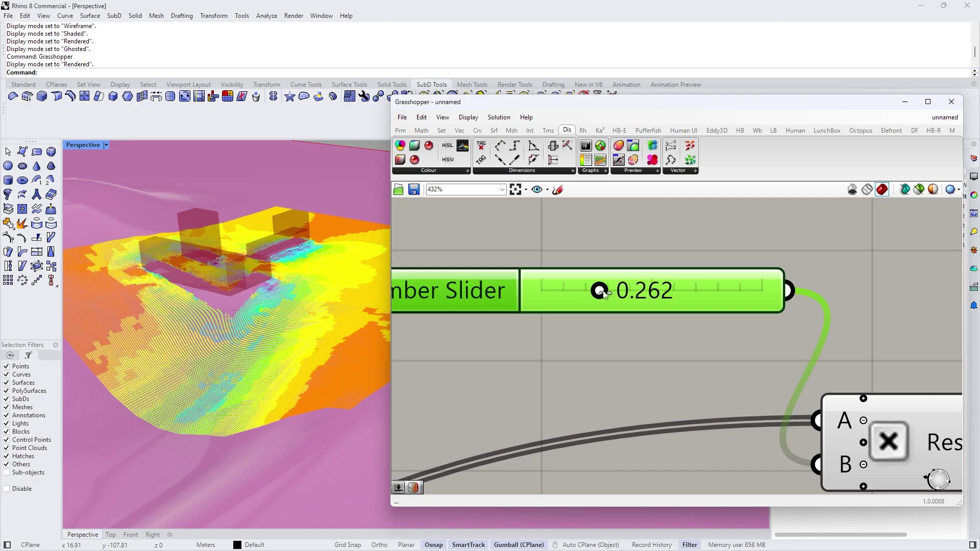
# Step: Examine the coloured wind vectors up close around the buildings and across the terrain in the Perspective viewport
pyautogui.scroll(3, 236, 299)
pyautogui.scroll(6, 289, 306)
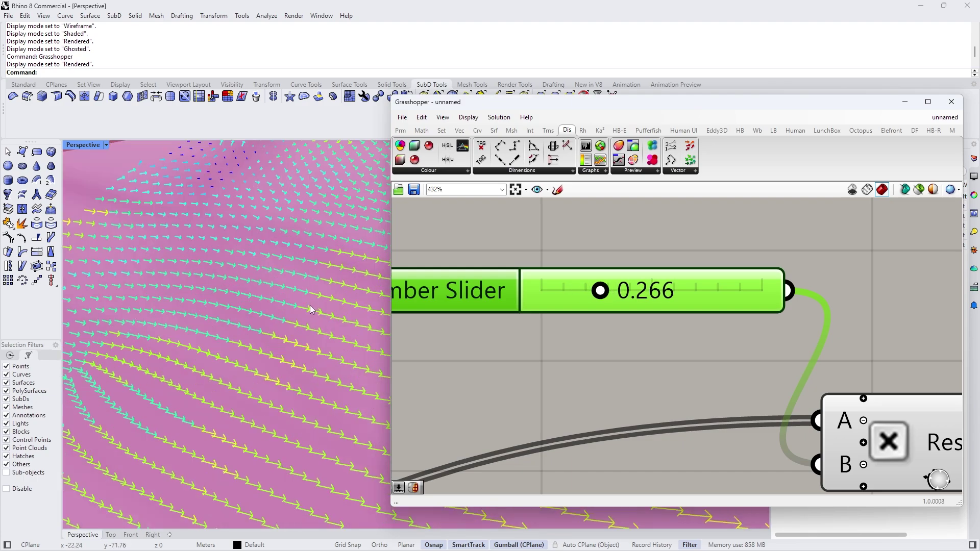
pyautogui.scroll(-4, 307, 305)
pyautogui.moveTo(304, 305); pyautogui.dragTo(241, 326, button='right')
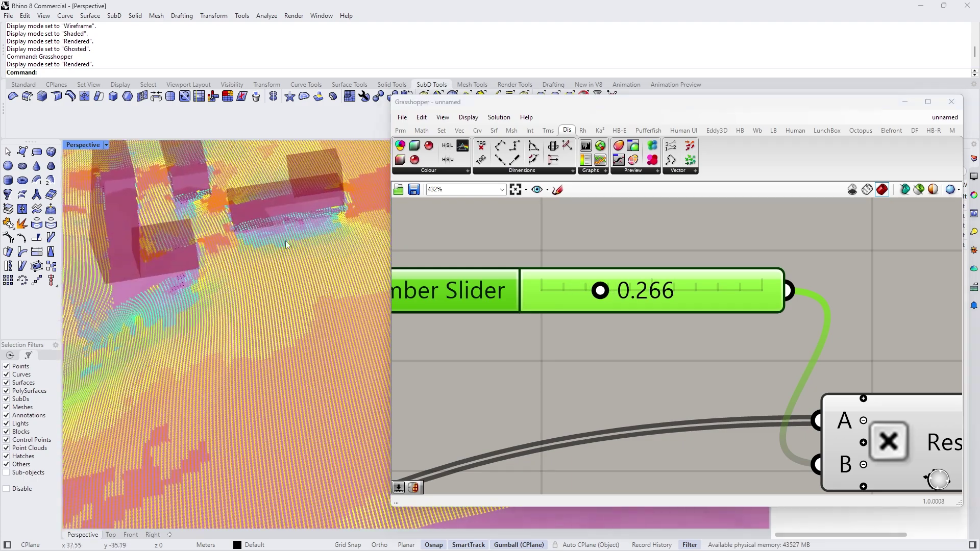
pyautogui.moveTo(288, 244); pyautogui.dragTo(263, 245, button='right')
pyautogui.scroll(-8, 243, 234)
pyautogui.scroll(10, 268, 272)
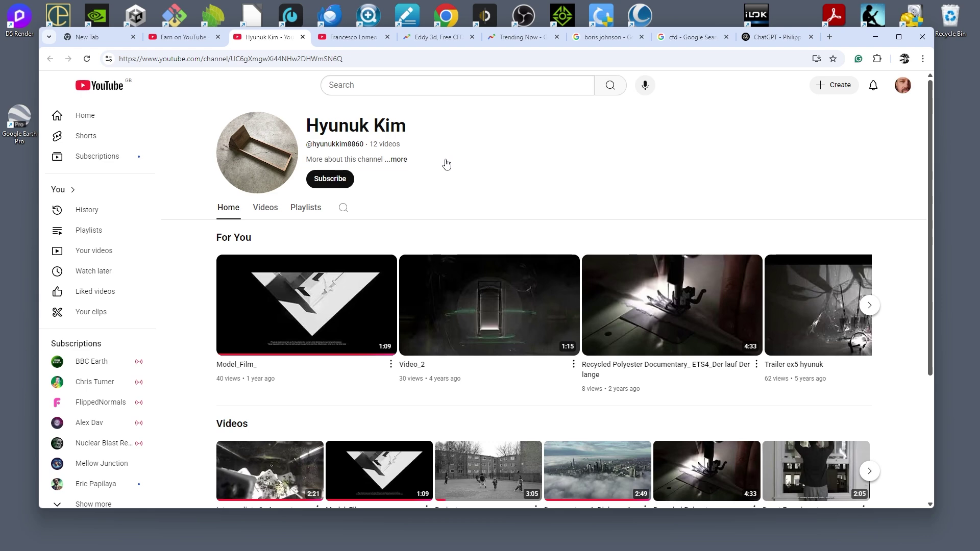
# Step: Look through the videos on the open YouTube channel page and the playlists on the second channel's page
pyautogui.moveTo(468, 280)
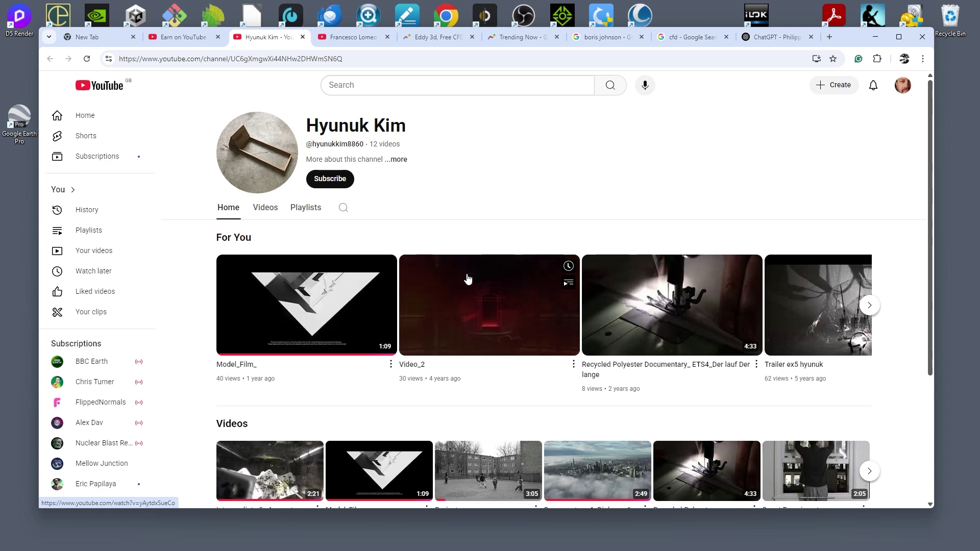
pyautogui.scroll(-2, 452, 278)
pyautogui.scroll(-2, 450, 278)
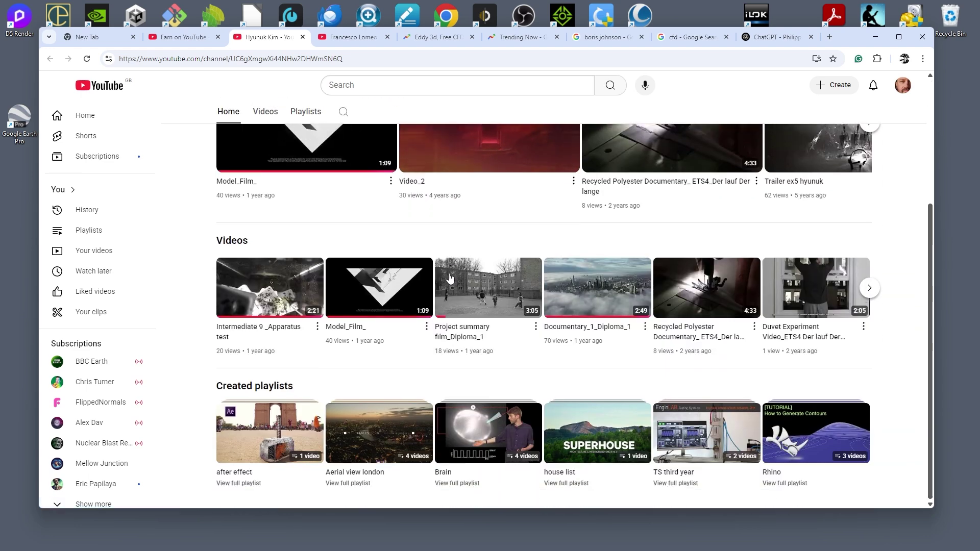
pyautogui.scroll(2, 450, 306)
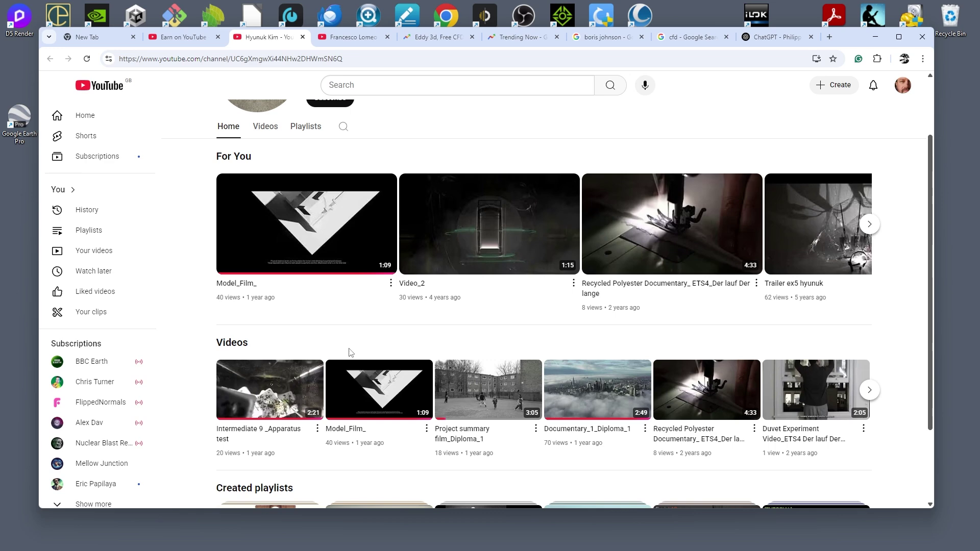
pyautogui.click(345, 37)
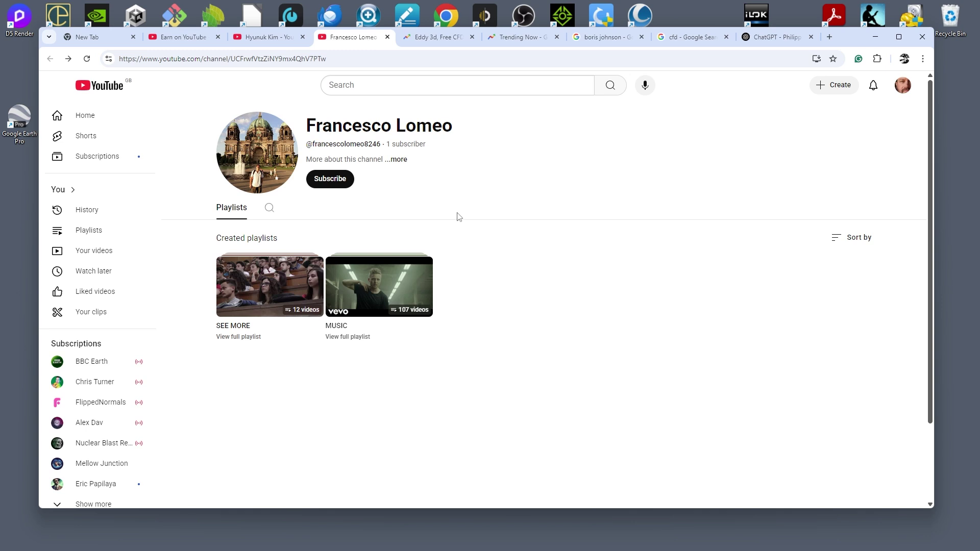
pyautogui.moveTo(368, 301)
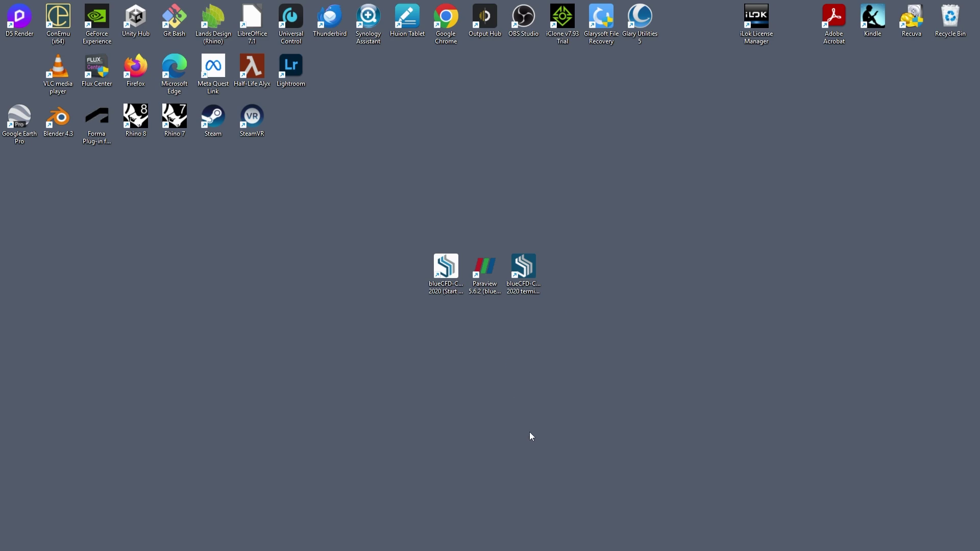
# Step: Switch to Chrome and review the Eddy3D download page's request form, latest version notes and changelog
pyautogui.moveTo(587, 548)
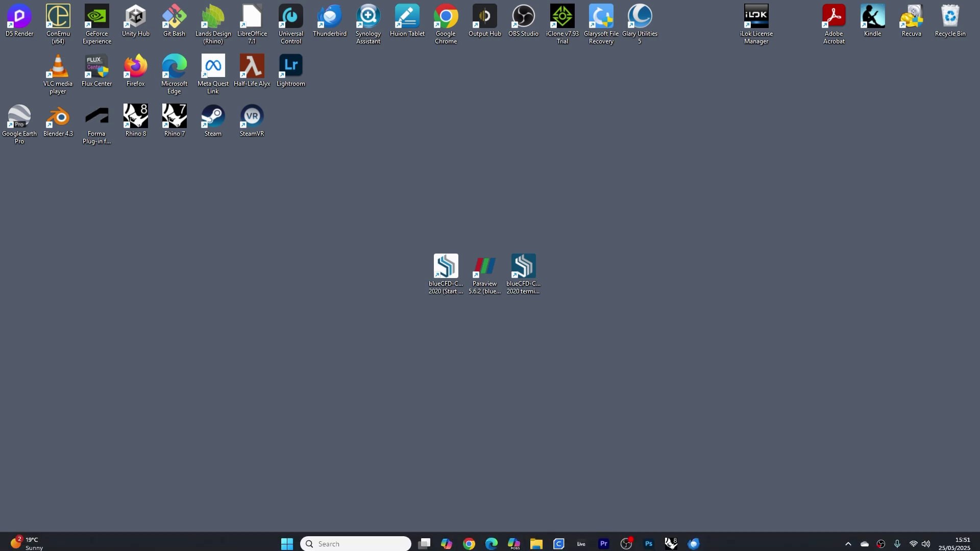
pyautogui.click(470, 538)
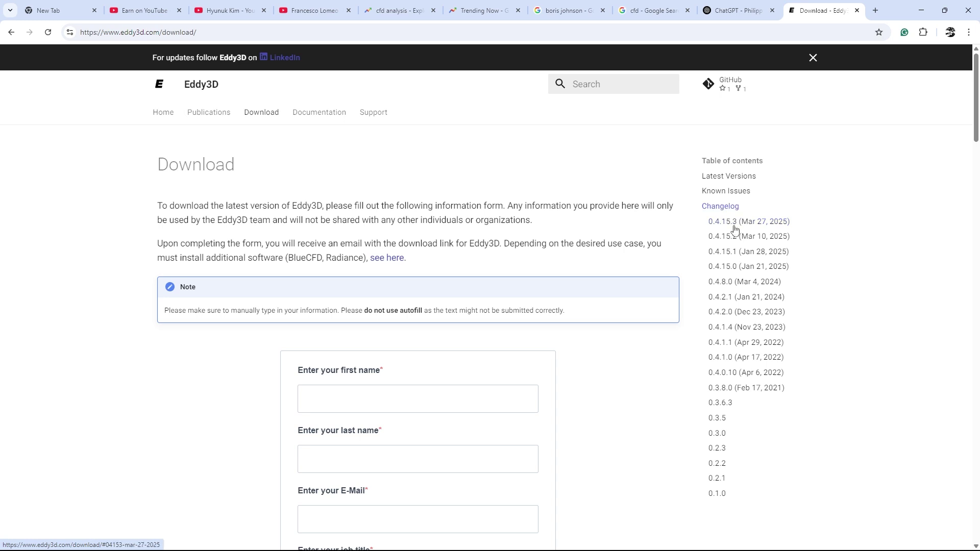
pyautogui.scroll(-11, 642, 414)
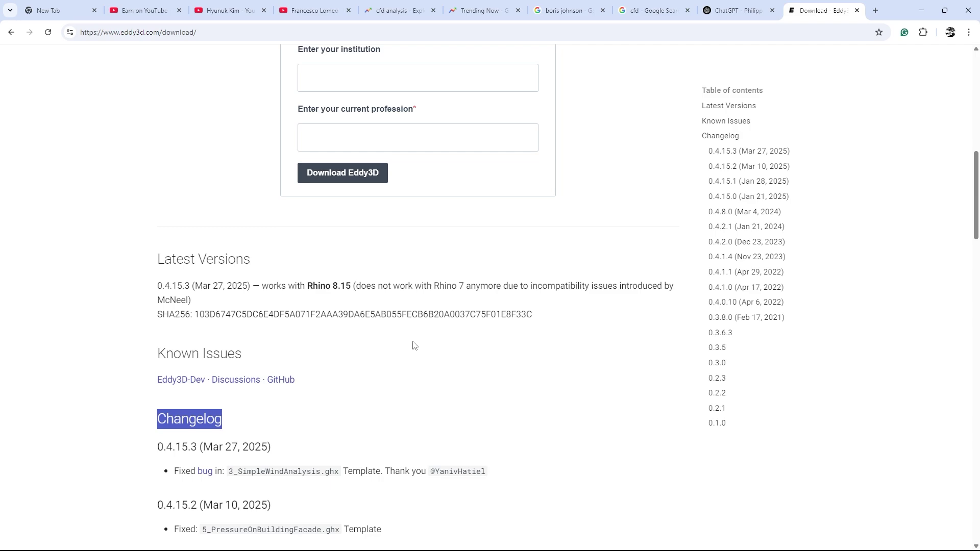
pyautogui.scroll(-3, 413, 311)
pyautogui.scroll(-6, 413, 311)
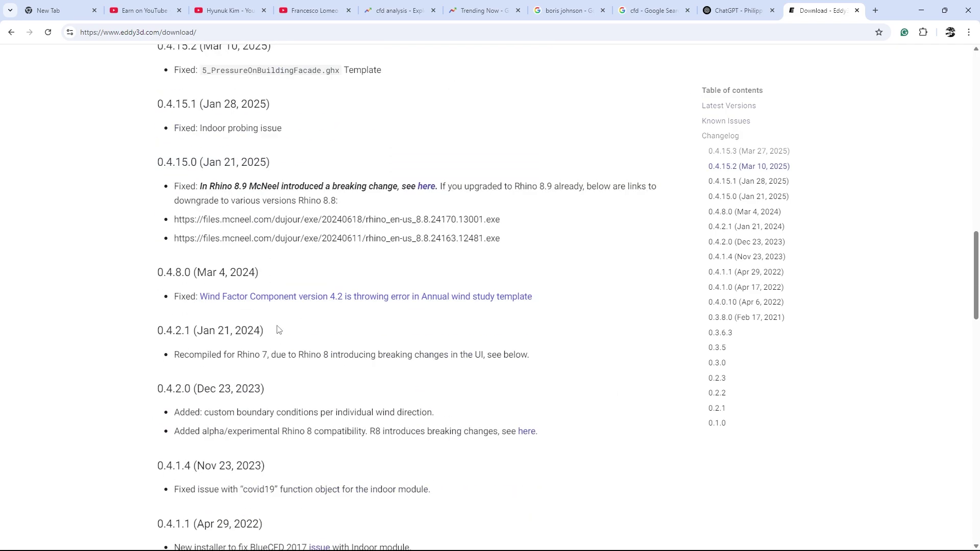
pyautogui.scroll(10, 339, 409)
pyautogui.scroll(5, 342, 410)
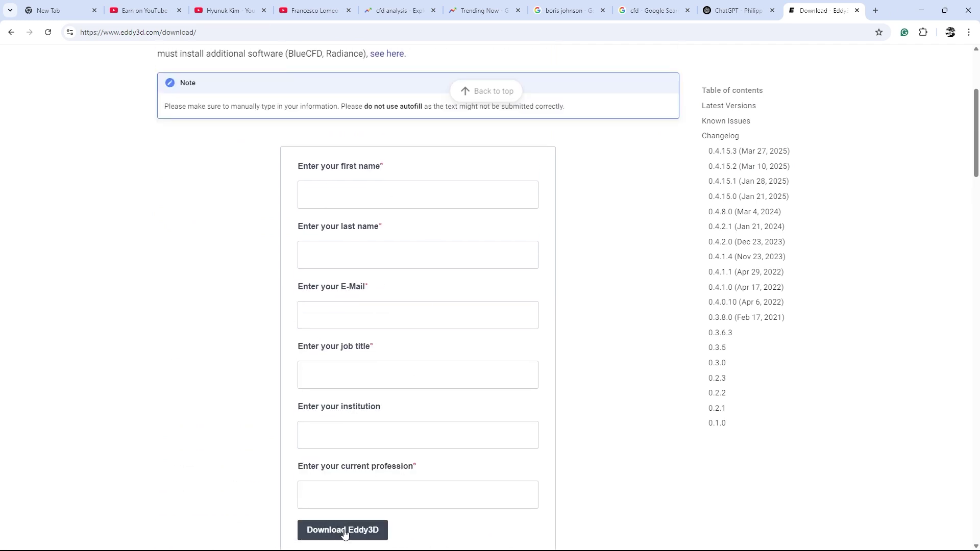
pyautogui.scroll(-10, 616, 416)
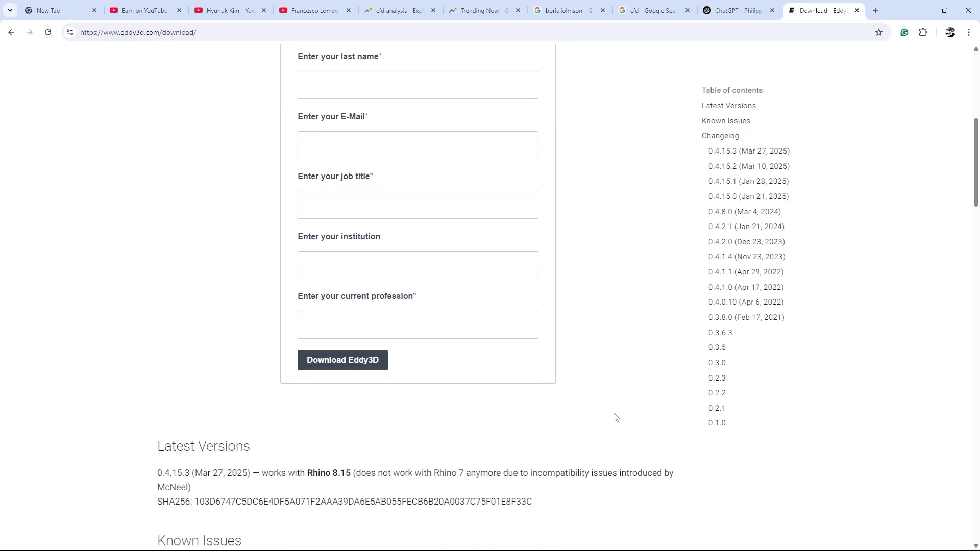
pyautogui.scroll(1, 611, 410)
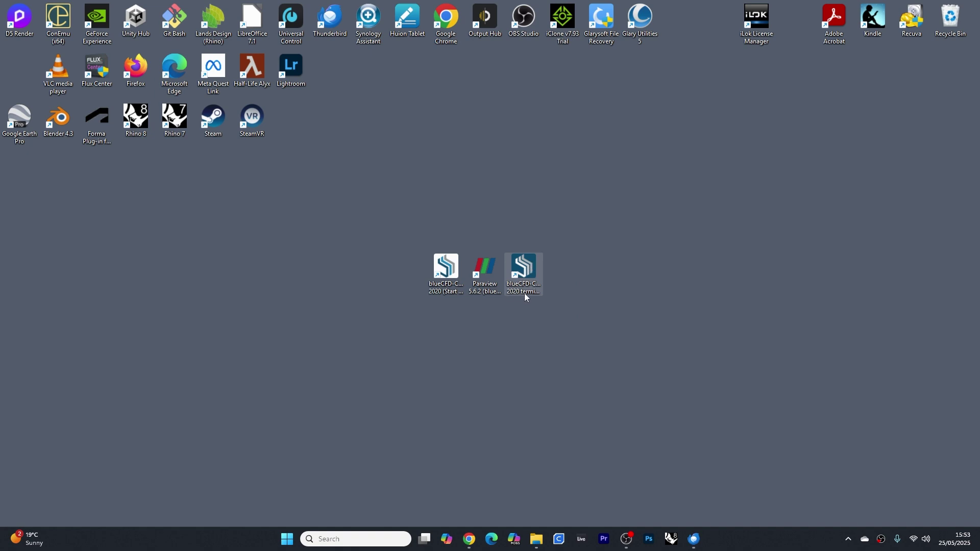
# Step: Open the blueCFD-Core 2020 terminal, read its notes on changing OpenFOAM versions, and close it
pyautogui.doubleClick(530, 265)
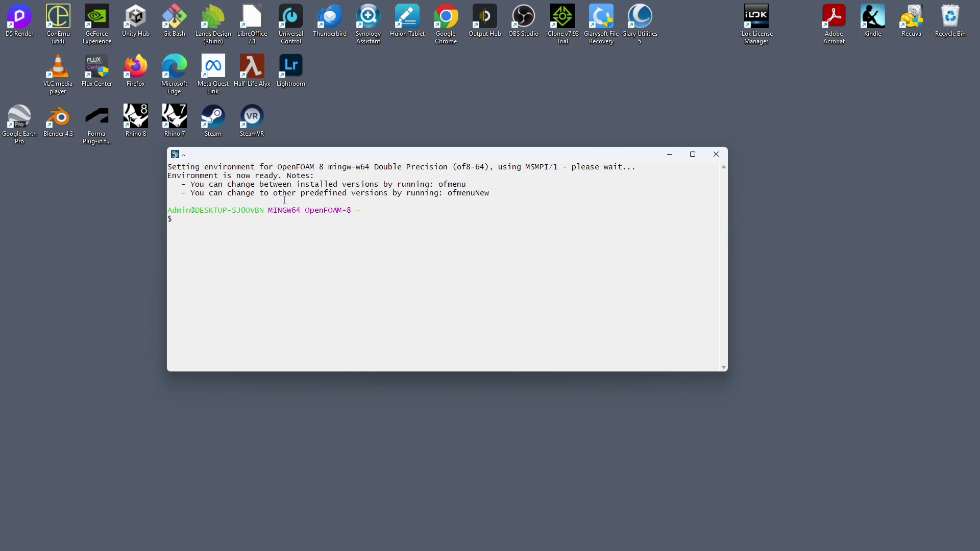
pyautogui.moveTo(191, 183); pyautogui.dragTo(466, 185)
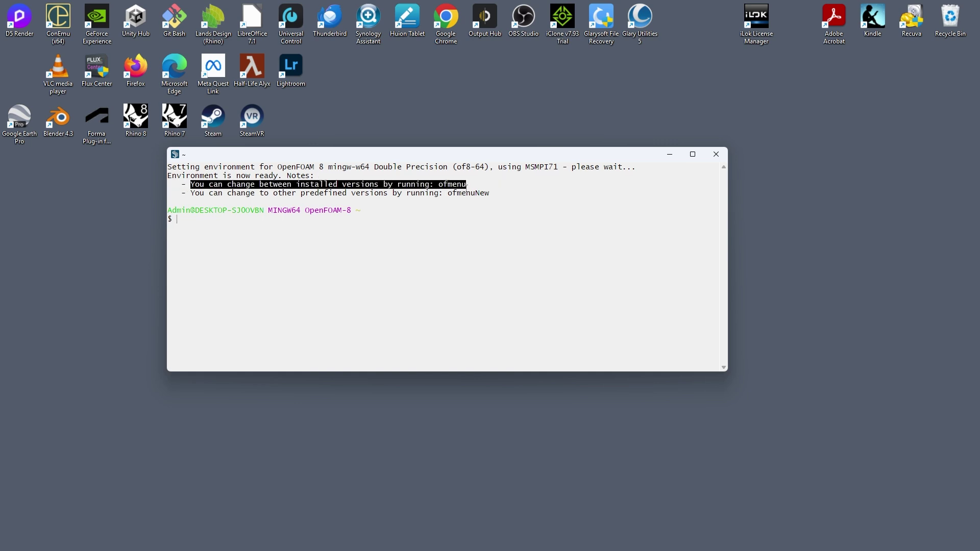
pyautogui.moveTo(193, 195); pyautogui.dragTo(441, 195)
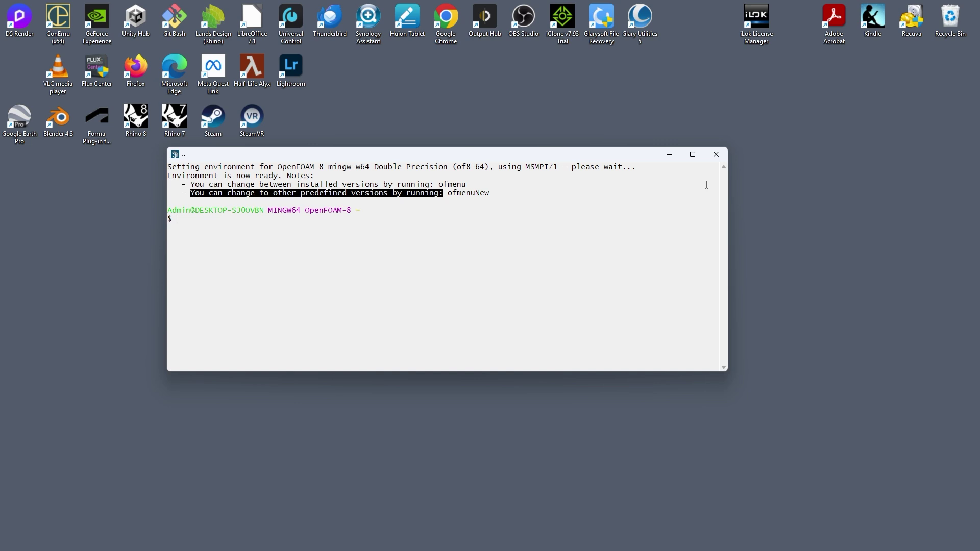
pyautogui.click(716, 154)
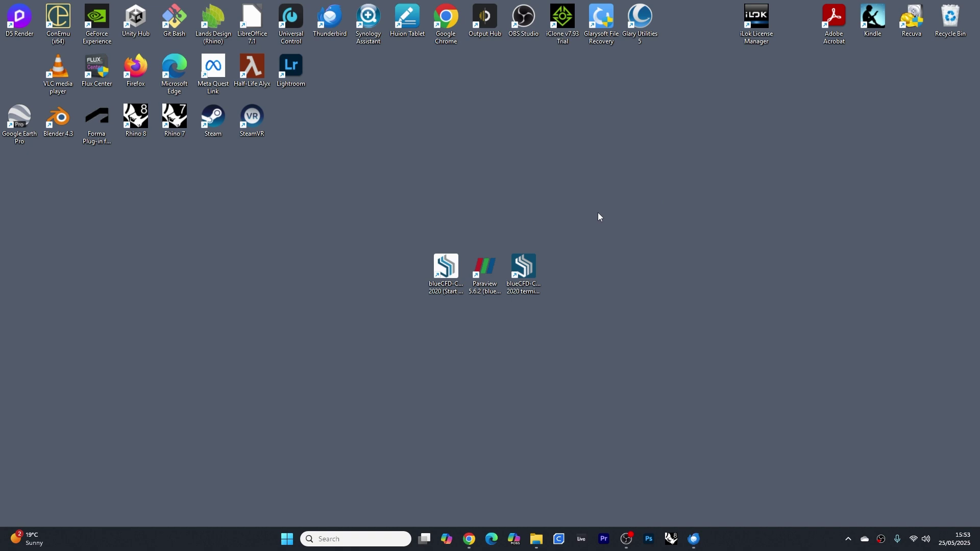
pyautogui.moveTo(599, 213); pyautogui.dragTo(344, 350)
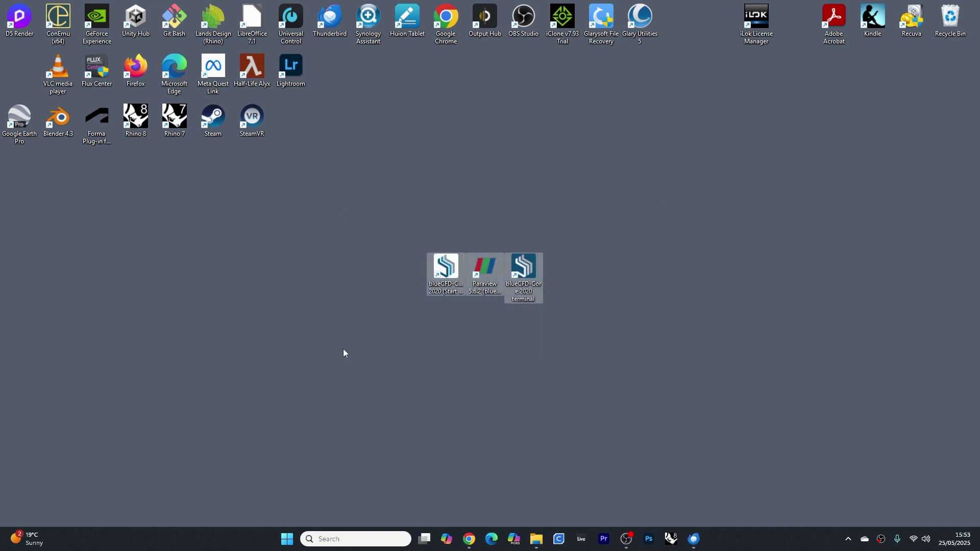
pyautogui.click(374, 358)
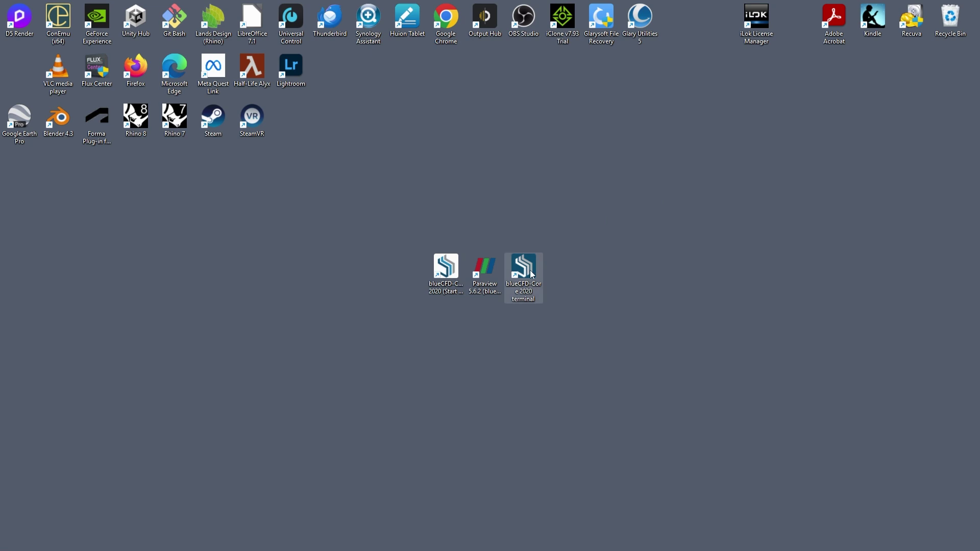
# Step: Launch Rhino 8 and start Grasshopper
pyautogui.doubleClick(136, 118)
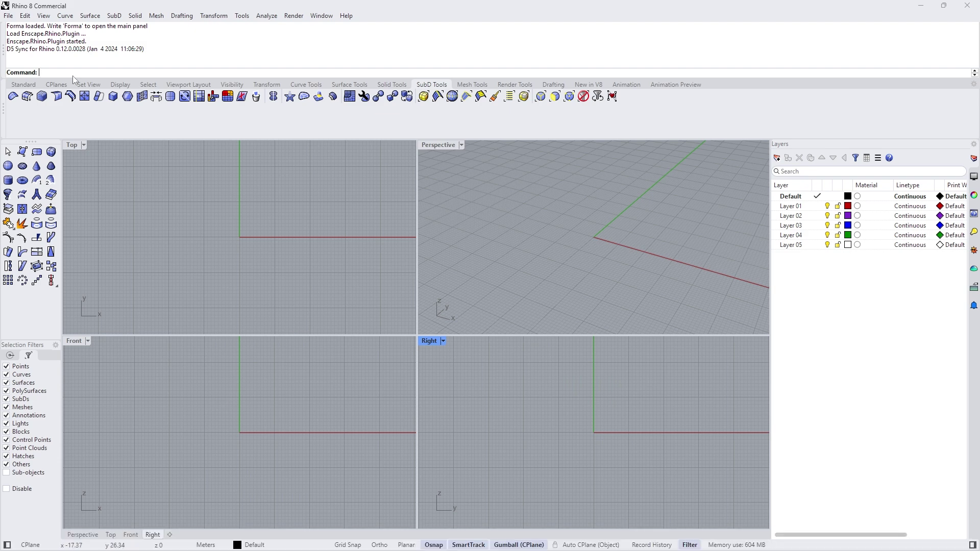
pyautogui.write('g')
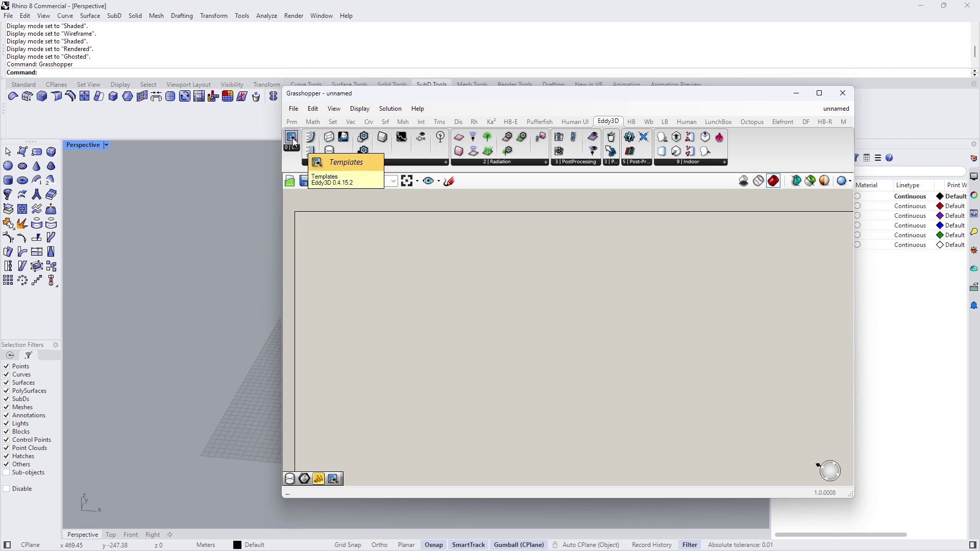
# Step: Place the Eddy3D Templates component on the Grasshopper canvas and move it near the canvas's upper-left corner
pyautogui.moveTo(294, 143); pyautogui.dragTo(505, 301)
pyautogui.click(486, 315)
pyautogui.scroll(4, 529, 325)
pyautogui.moveTo(529, 326); pyautogui.dragTo(595, 363, button='right')
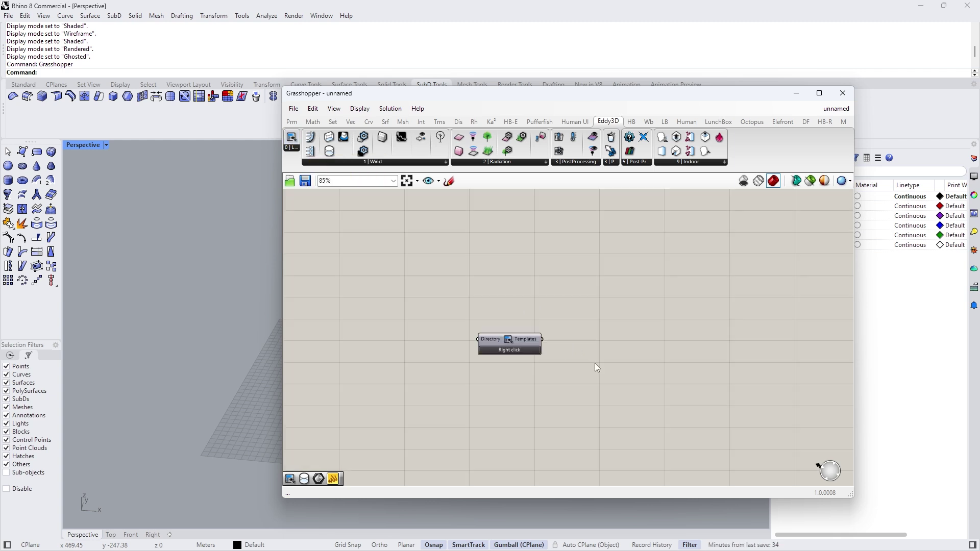
pyautogui.scroll(-3, 507, 347)
pyautogui.scroll(3, 494, 349)
pyautogui.moveTo(515, 347); pyautogui.dragTo(369, 235)
pyautogui.scroll(-5, 561, 350)
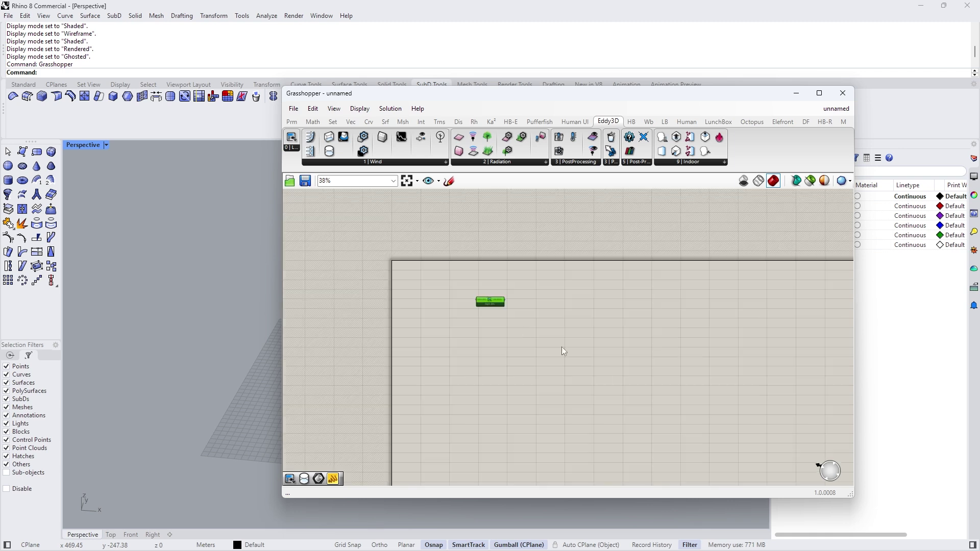
# Step: Load the 0_ProbingPlane template from the Templates component
pyautogui.scroll(5, 428, 300)
pyautogui.rightClick(450, 312)
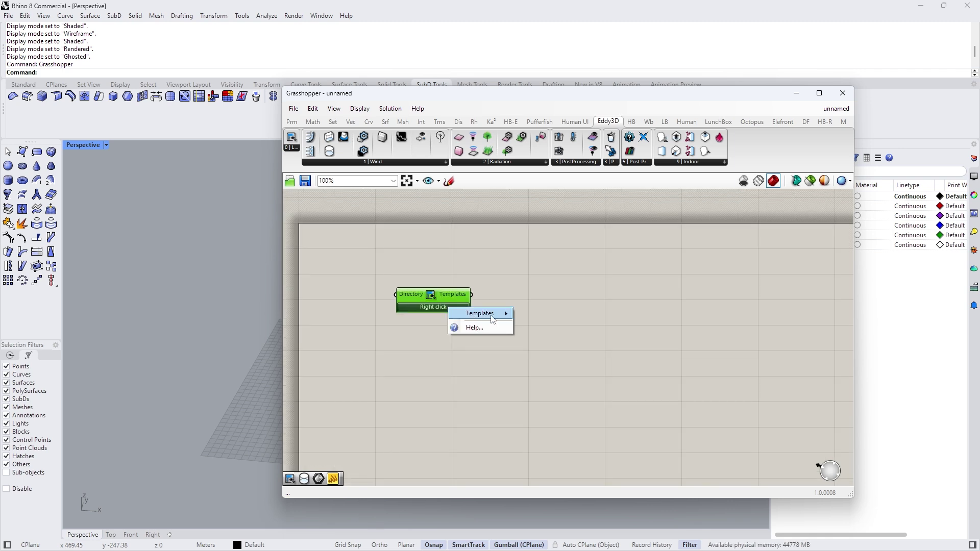
pyautogui.moveTo(493, 320)
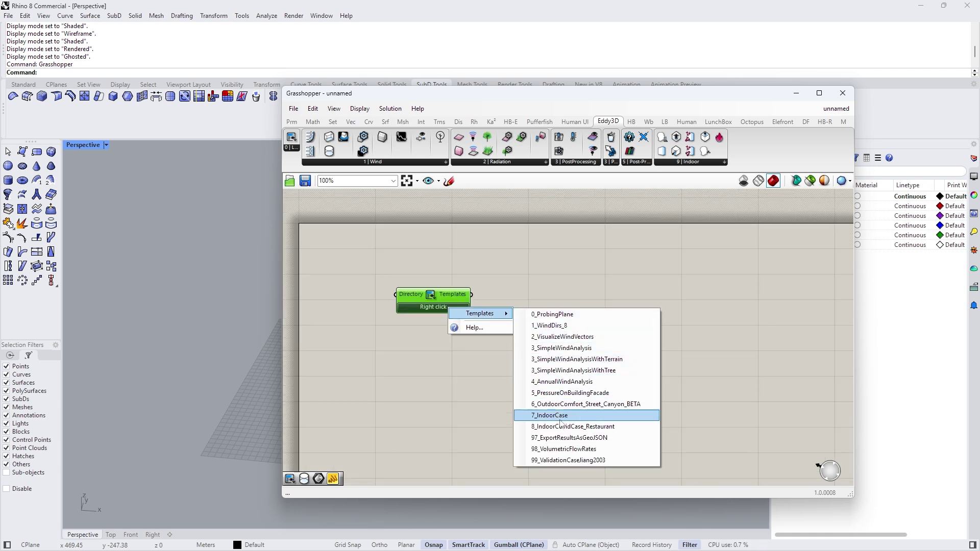
pyautogui.click(550, 314)
pyautogui.scroll(-2, 481, 394)
pyautogui.scroll(5, 481, 395)
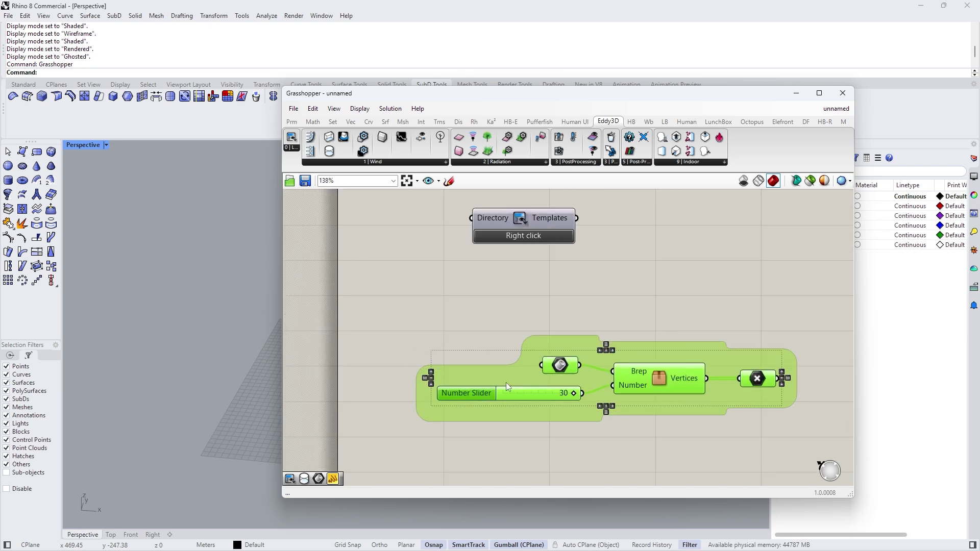
# Step: Reposition the probing plane group, move the Grasshopper window clear of the Rhino viewport, and set the template's Number Slider to 3
pyautogui.moveTo(507, 383); pyautogui.dragTo(520, 390)
pyautogui.click(526, 370)
pyautogui.moveTo(464, 93); pyautogui.dragTo(663, 92)
pyautogui.scroll(5, 358, 372)
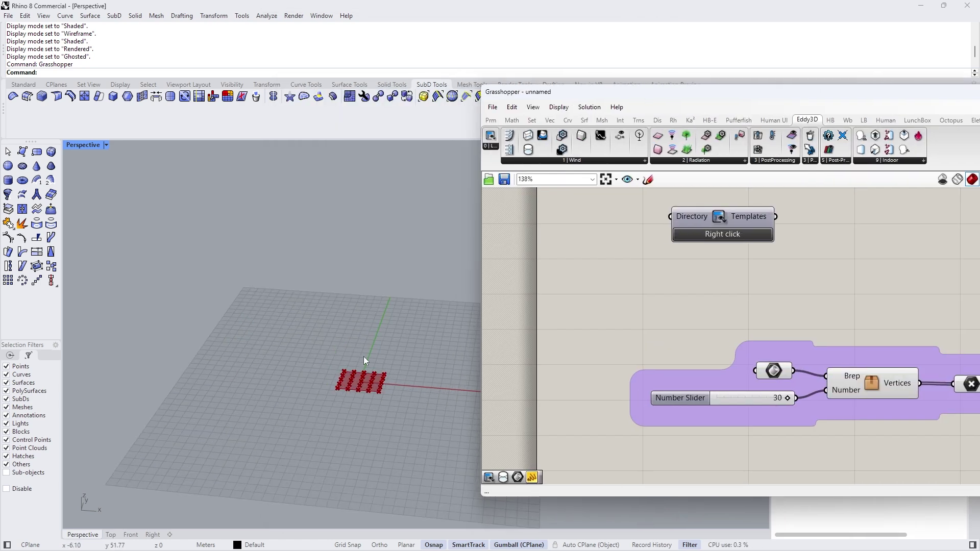
pyautogui.moveTo(789, 401); pyautogui.dragTo(721, 401)
pyautogui.scroll(-5, 646, 329)
pyautogui.scroll(8, 710, 349)
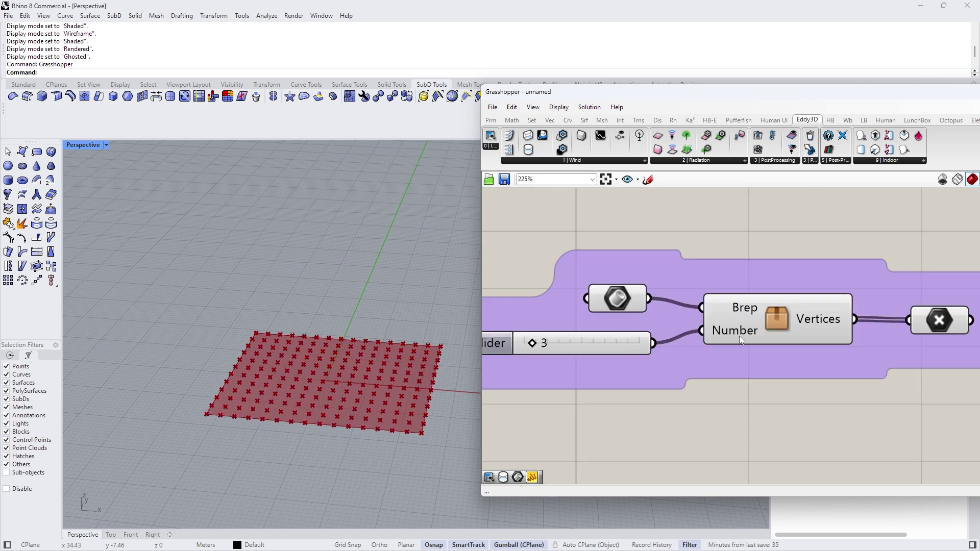
# Step: Delete the whole probing plane group from the canvas, keeping the Templates component
pyautogui.scroll(-6, 730, 323)
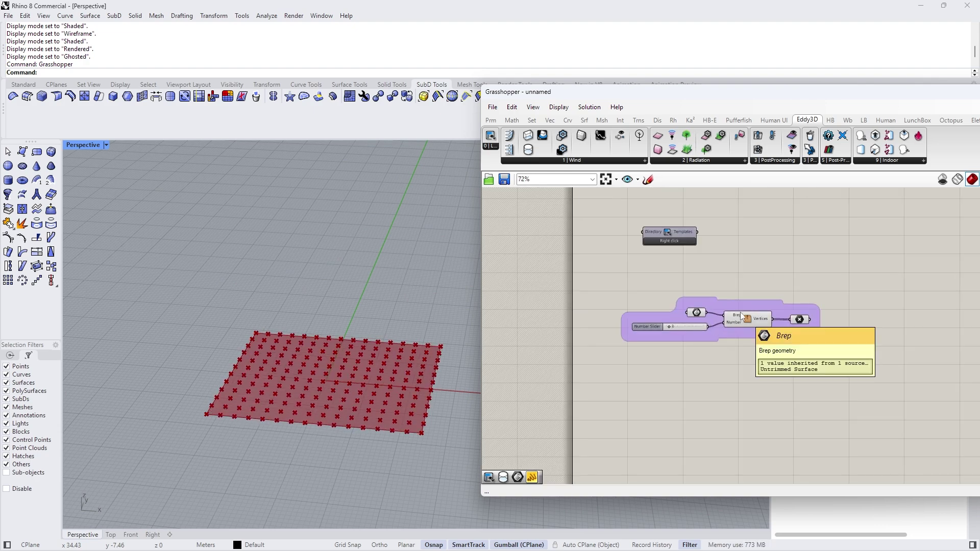
pyautogui.scroll(2, 757, 314)
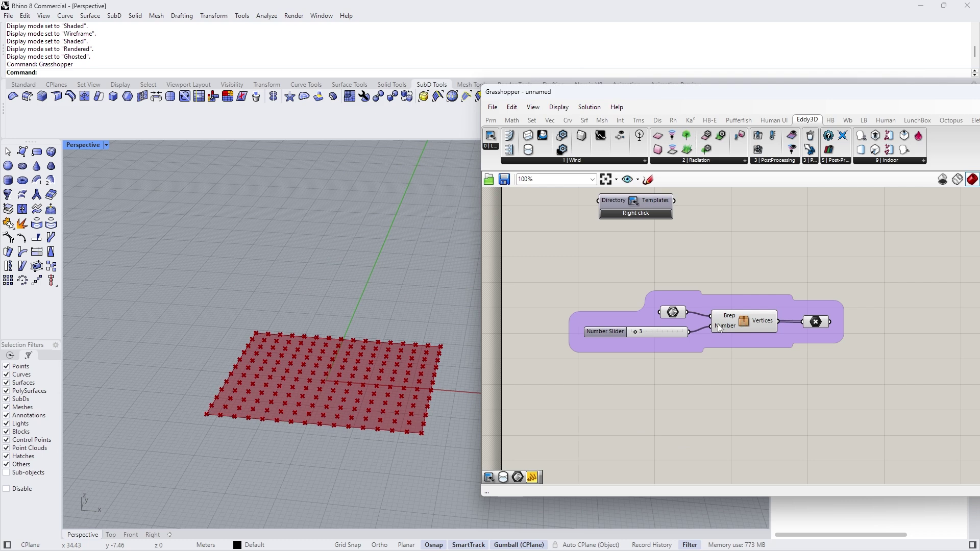
pyautogui.moveTo(554, 273); pyautogui.dragTo(888, 422)
pyautogui.press('Delete')
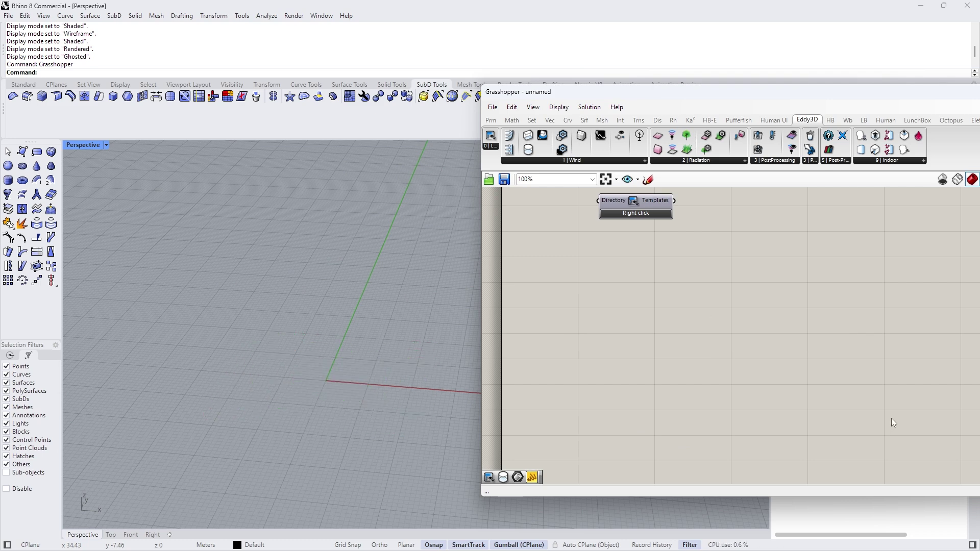
# Step: Load the 1_WindDirs_8 template from the Templates component
pyautogui.rightClick(645, 217)
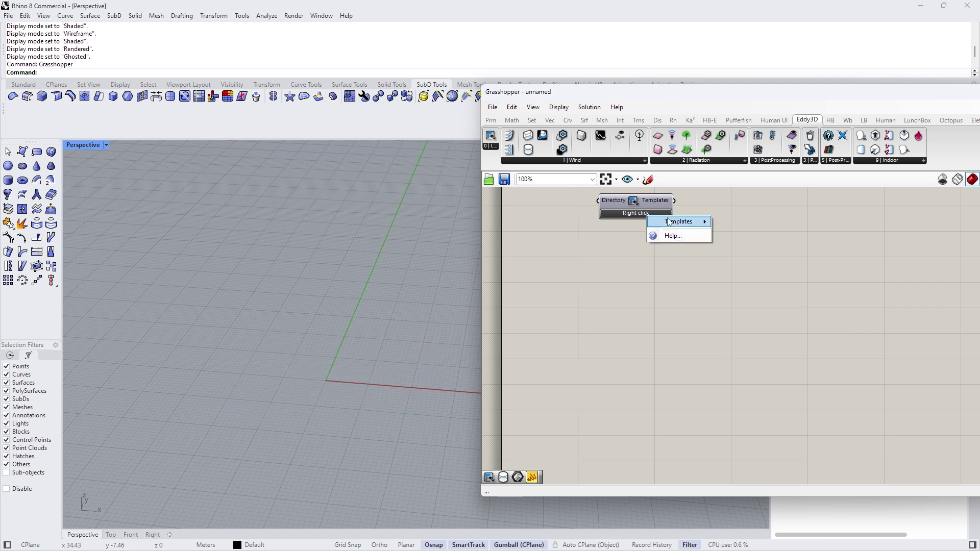
pyautogui.moveTo(674, 224)
pyautogui.click(748, 234)
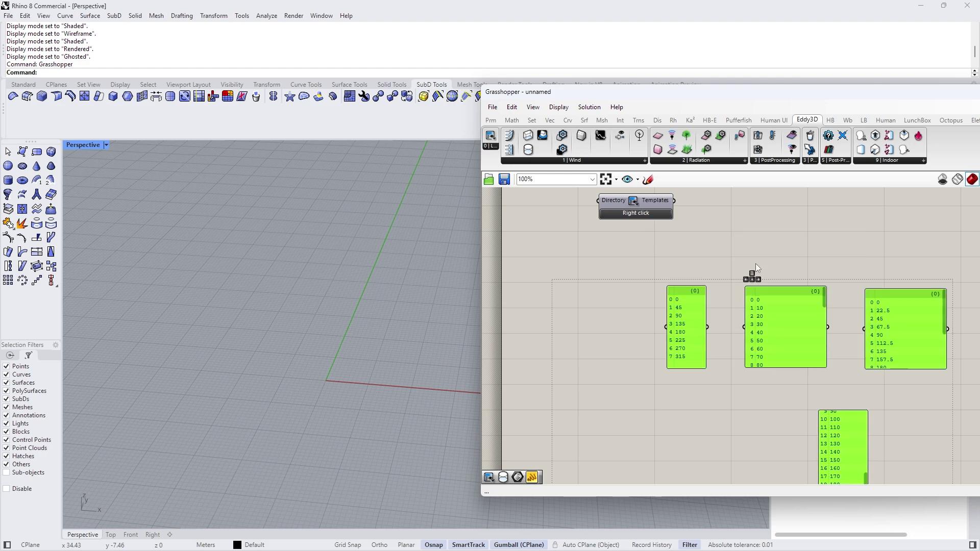
# Step: Look over the wind direction panels and delete all of the 1_WindDirs_8 template's components from the canvas, keeping the Templates component
pyautogui.scroll(-4, 670, 341)
pyautogui.scroll(3, 682, 253)
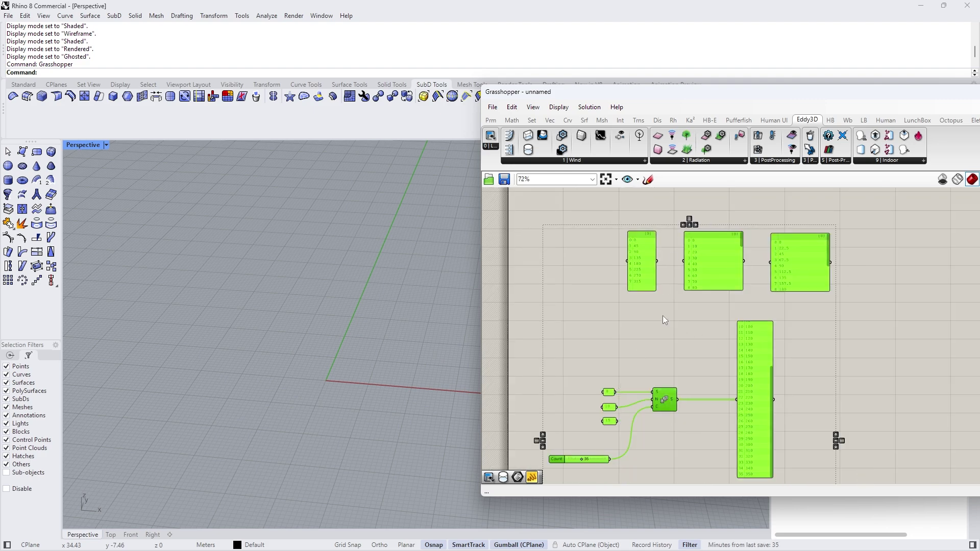
pyautogui.moveTo(645, 291); pyautogui.dragTo(644, 298)
pyautogui.scroll(-5, 650, 278)
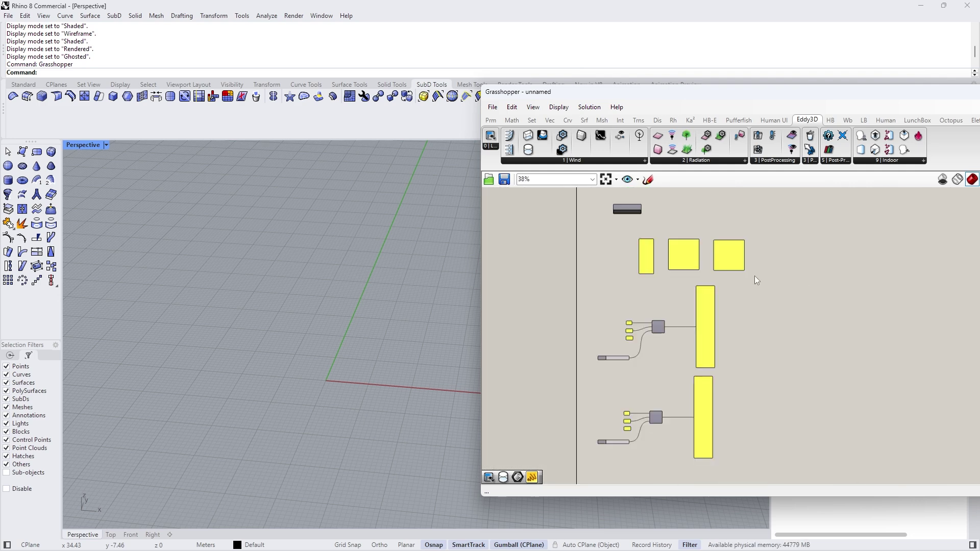
pyautogui.moveTo(587, 227); pyautogui.dragTo(802, 473)
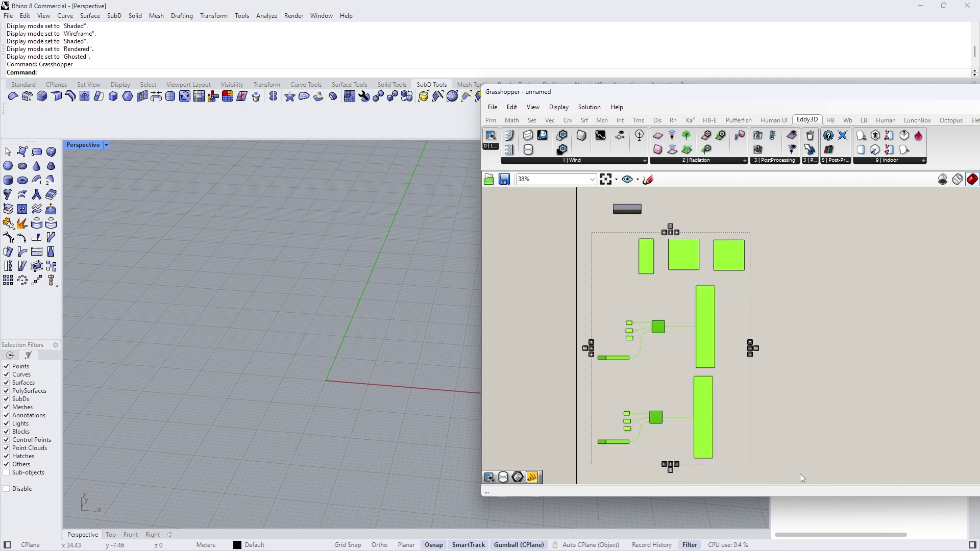
pyautogui.press('Delete')
# Step: Load the 2_VisualizeWindVectors template from the Templates component, look over its components, and undo the insertion
pyautogui.scroll(6, 620, 197)
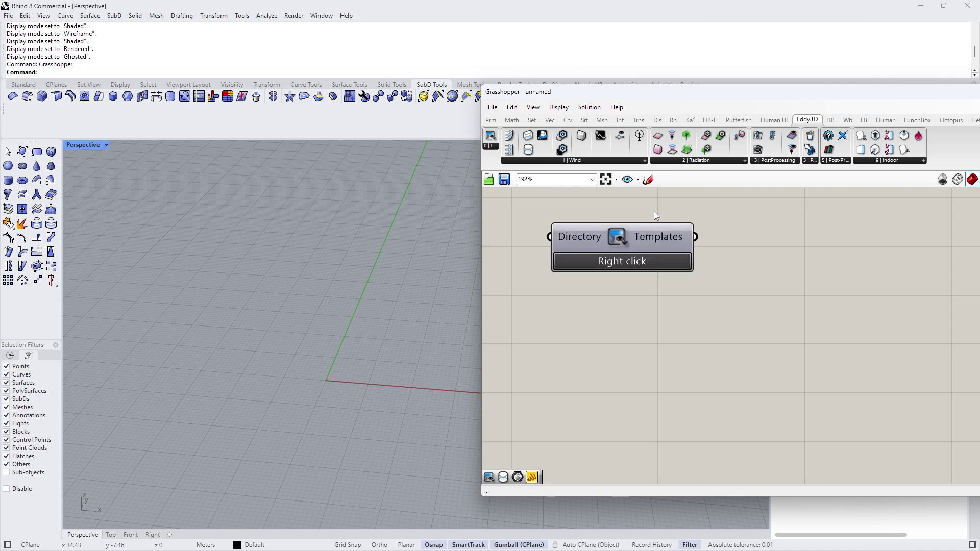
pyautogui.rightClick(654, 262)
pyautogui.moveTo(695, 267)
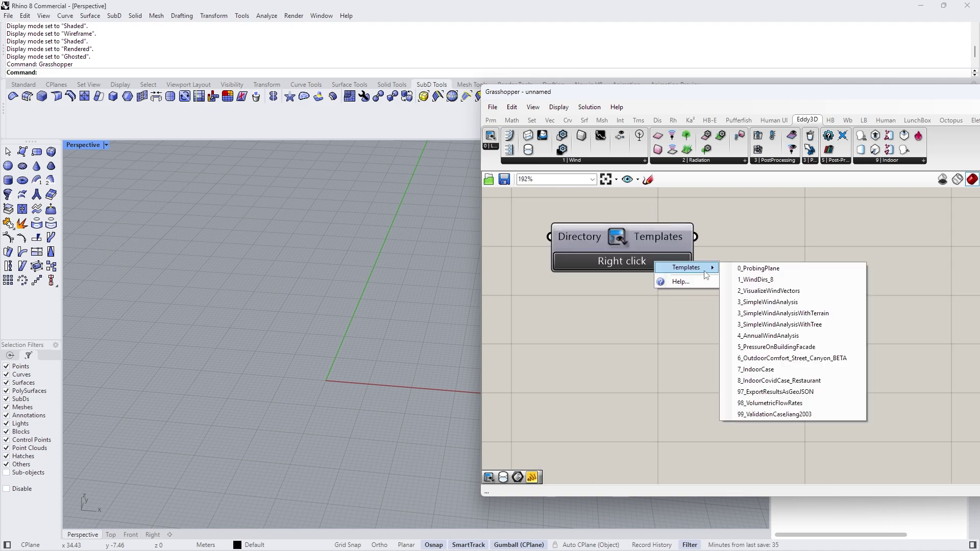
pyautogui.click(790, 292)
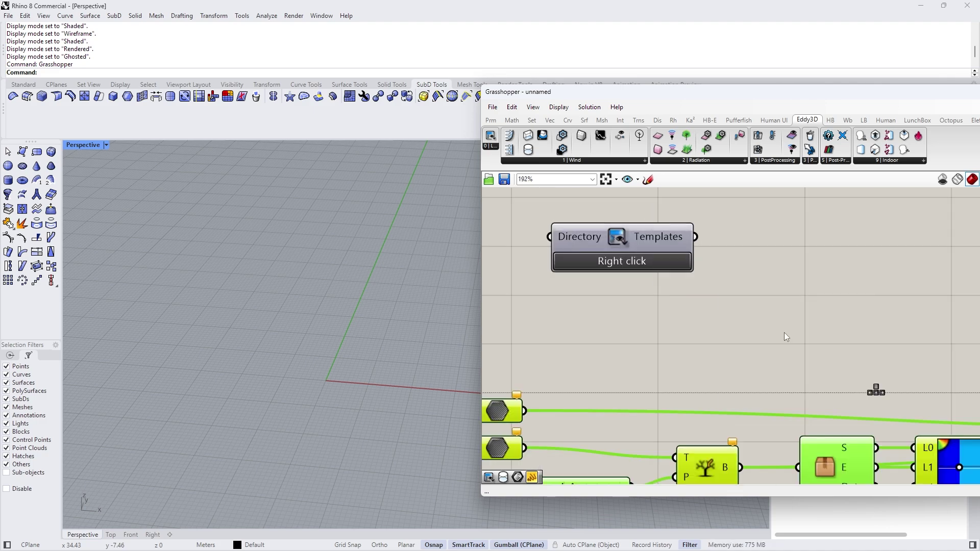
pyautogui.scroll(-6, 767, 396)
pyautogui.scroll(3, 722, 397)
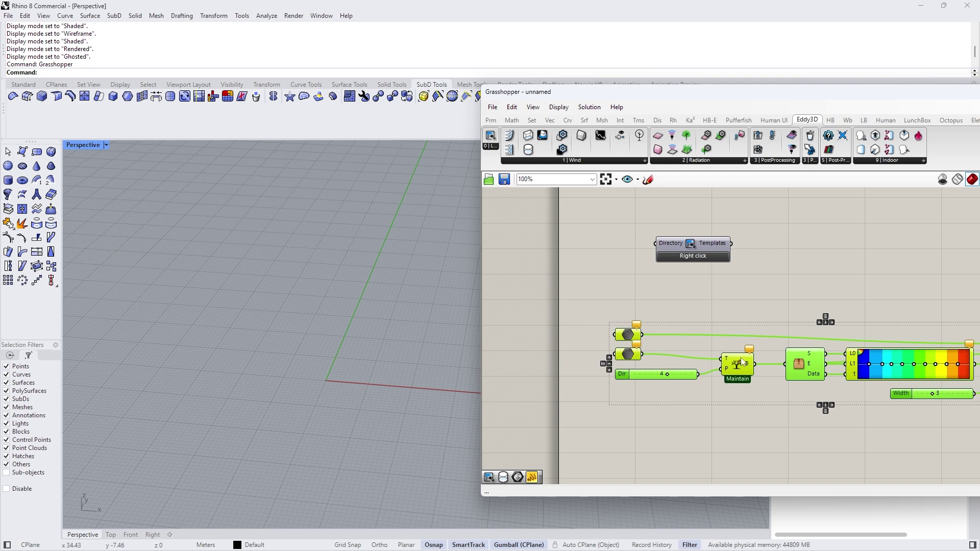
pyautogui.scroll(-2, 691, 356)
pyautogui.click(620, 310)
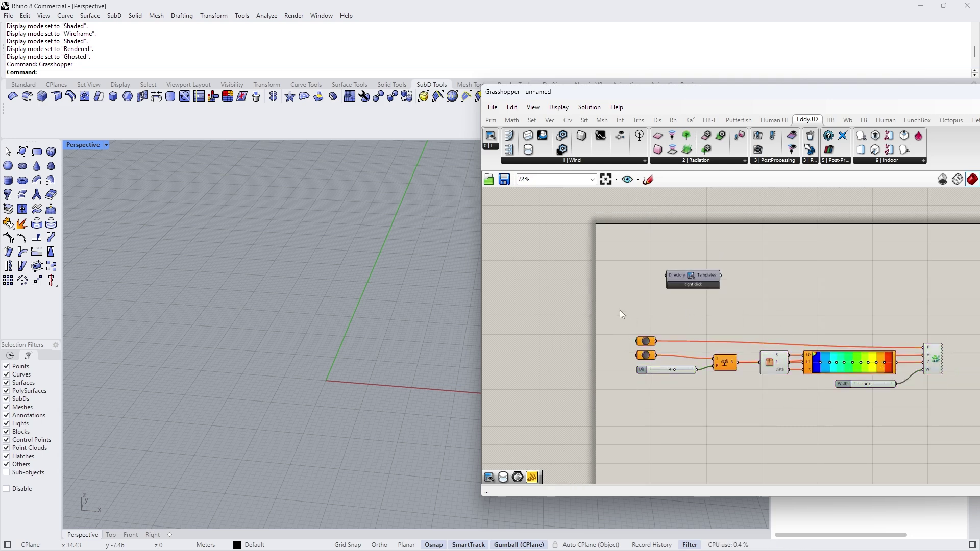
pyautogui.hotkey('ctrl', 'z')
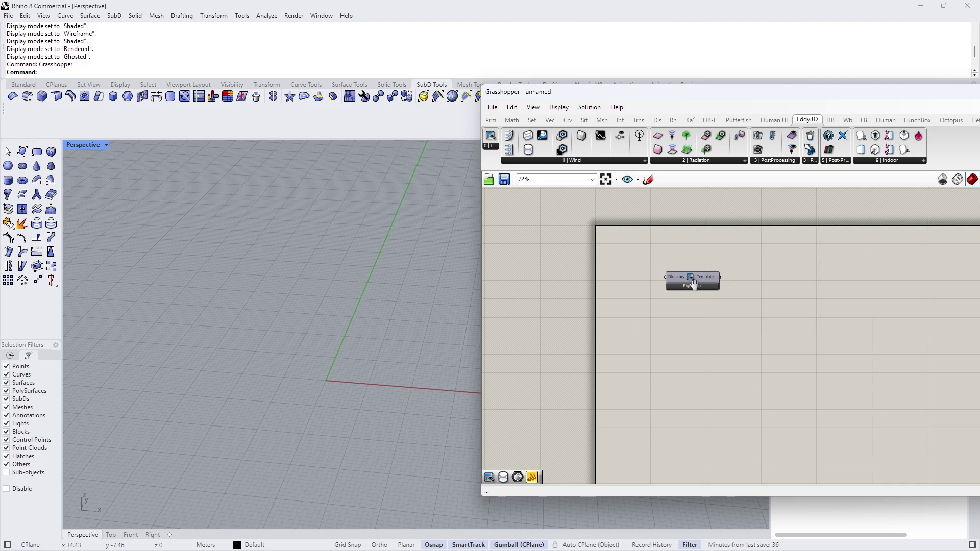
# Step: Load the 3_SimpleWindAnalysis template from the Templates component and deselect the inserted components
pyautogui.rightClick(696, 287)
pyautogui.moveTo(724, 293)
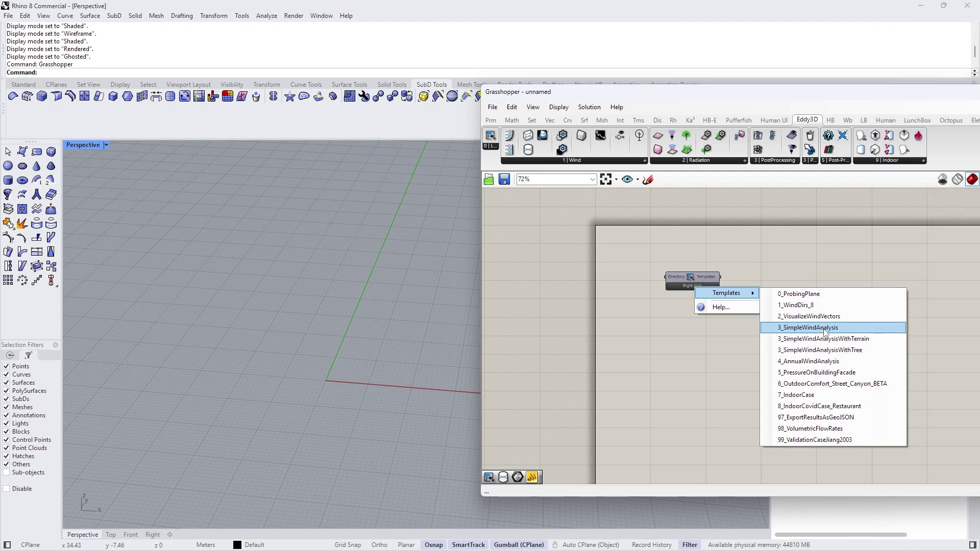
pyautogui.click(824, 328)
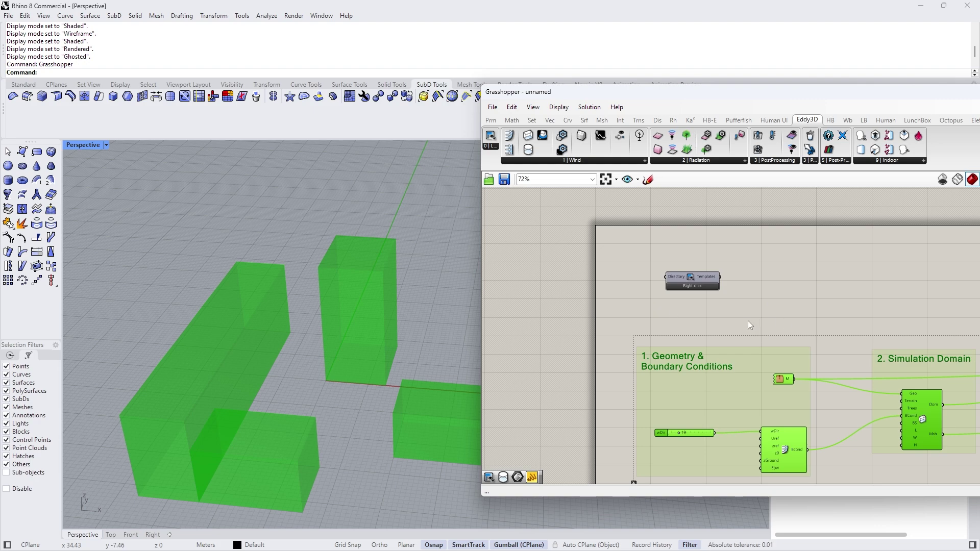
pyautogui.scroll(-5, 747, 320)
pyautogui.scroll(1, 755, 336)
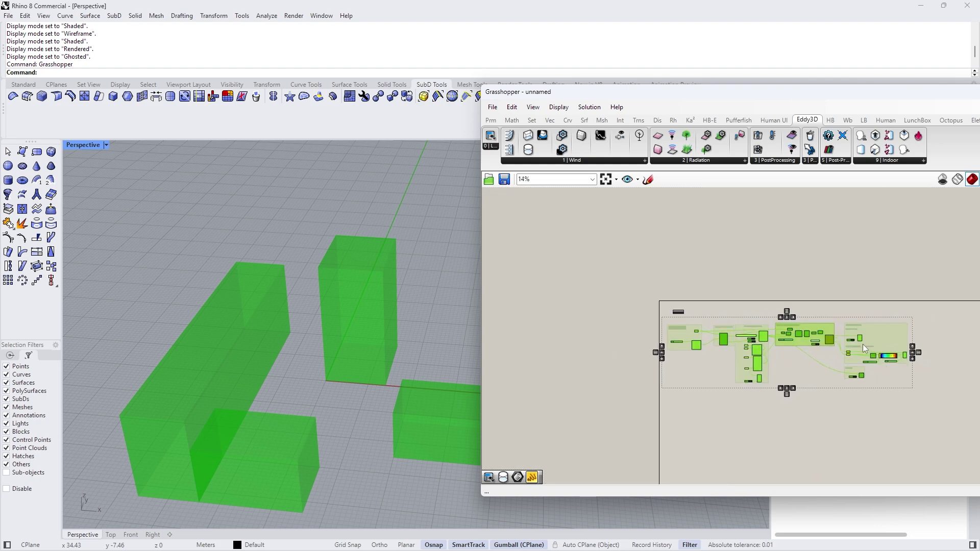
pyautogui.click(854, 436)
# Step: Examine the Geometry & Boundary Conditions group, selecting its mesh component to identify the geometry in the Rhino viewport
pyautogui.scroll(3, 602, 316)
pyautogui.click(608, 332)
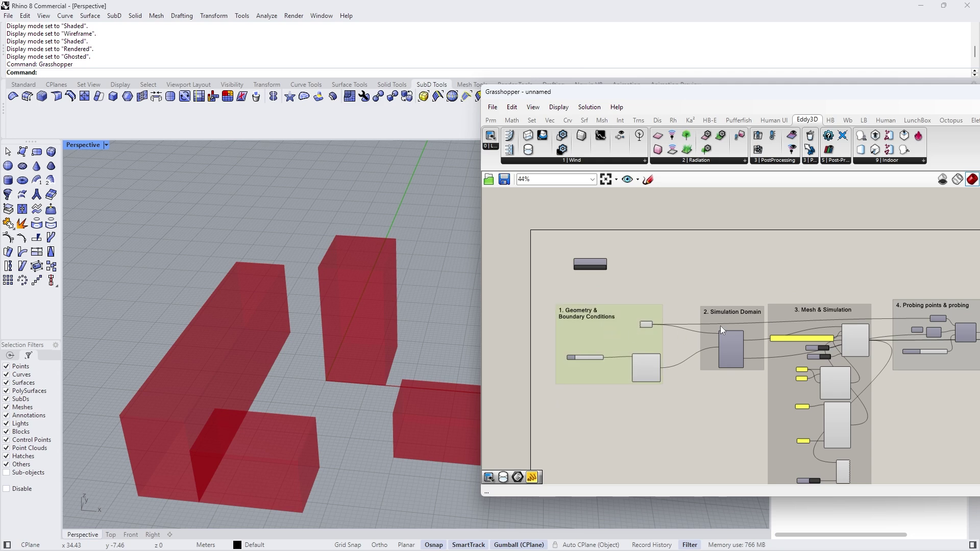
pyautogui.moveTo(746, 334); pyautogui.dragTo(733, 333)
pyautogui.moveTo(781, 312); pyautogui.dragTo(780, 309)
pyautogui.scroll(-2, 775, 286)
pyautogui.moveTo(603, 285); pyautogui.dragTo(712, 370)
pyautogui.click(745, 397)
pyautogui.scroll(8, 687, 294)
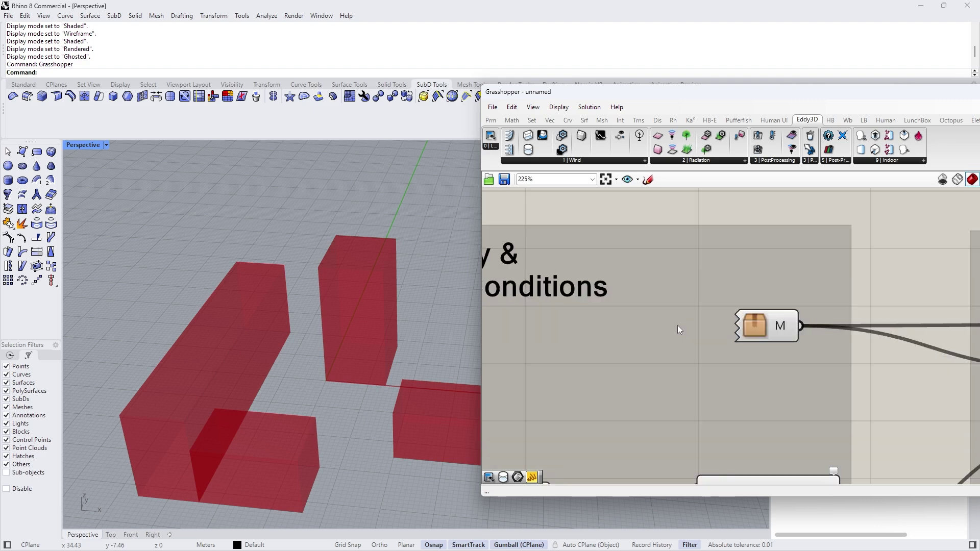
pyautogui.click(765, 330)
pyautogui.scroll(-3, 763, 328)
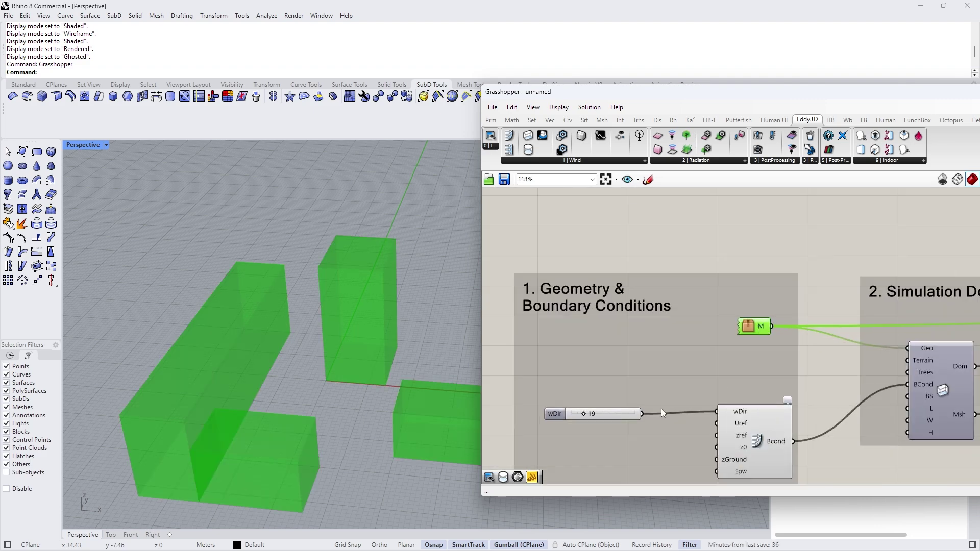
pyautogui.scroll(-2, 614, 418)
# Step: Examine the Simulation Domain and Mesh & Simulation groups of the wind analysis definition
pyautogui.moveTo(928, 385); pyautogui.dragTo(771, 378, button='right')
pyautogui.scroll(5, 737, 274)
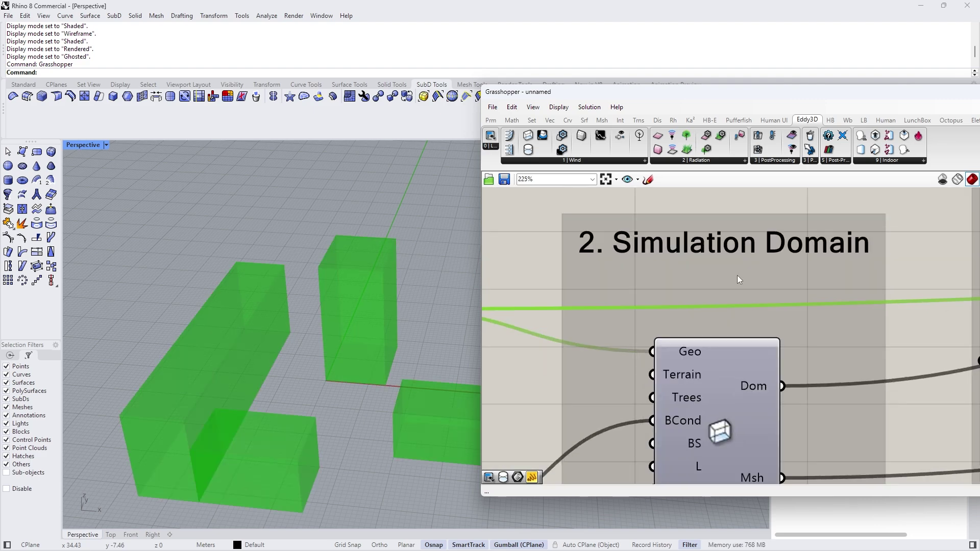
pyautogui.click(736, 272)
pyautogui.scroll(-6, 733, 274)
pyautogui.scroll(1, 823, 270)
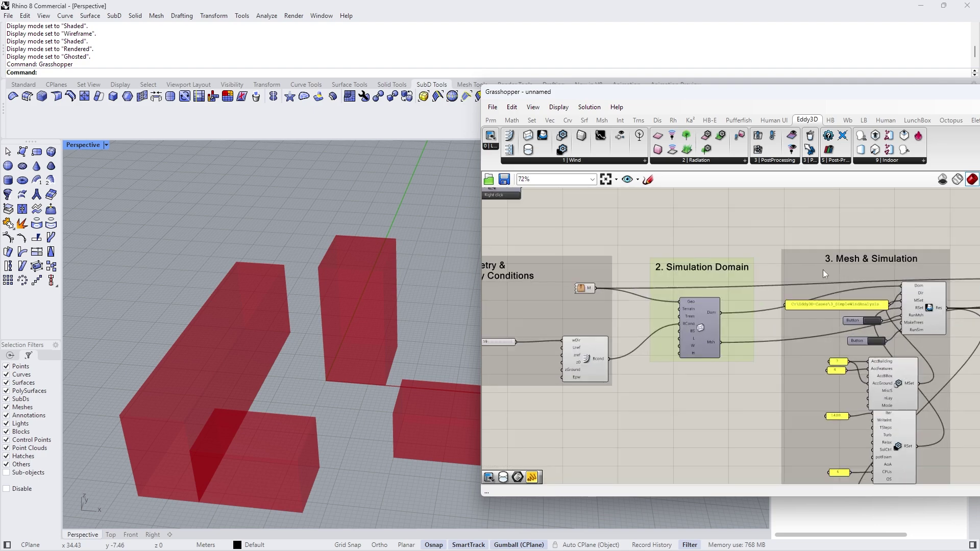
pyautogui.click(804, 271)
pyautogui.scroll(-6, 803, 272)
pyautogui.scroll(6, 880, 298)
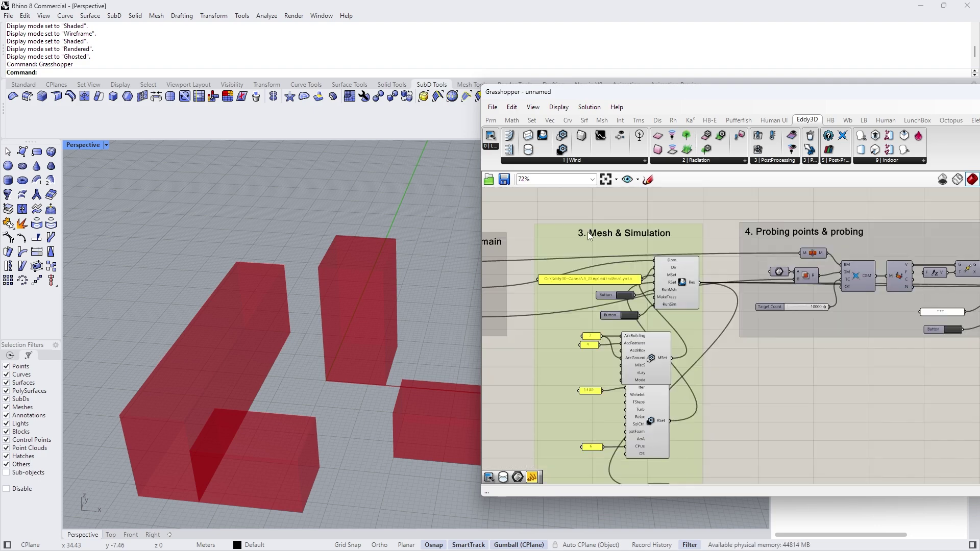
# Step: Examine the Probing points & probing, Post-processing and Clean groups of the wind analysis definition
pyautogui.click(903, 238)
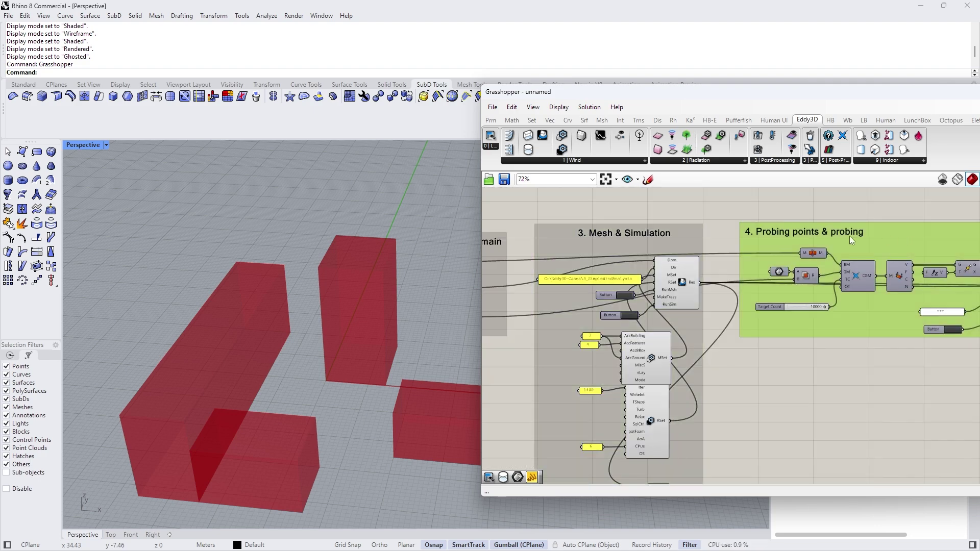
pyautogui.scroll(-3, 679, 294)
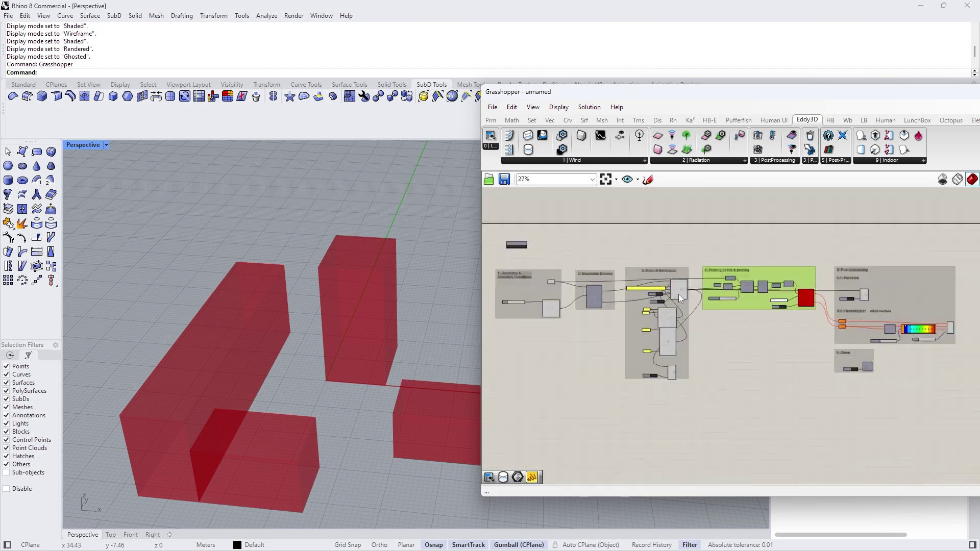
pyautogui.scroll(2, 796, 351)
pyautogui.click(915, 272)
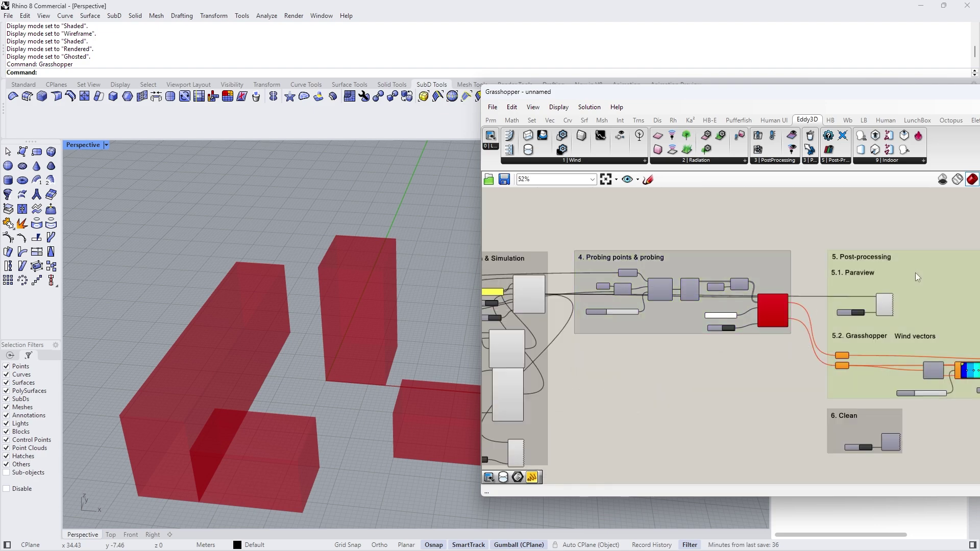
pyautogui.moveTo(915, 273); pyautogui.dragTo(804, 246, button='right')
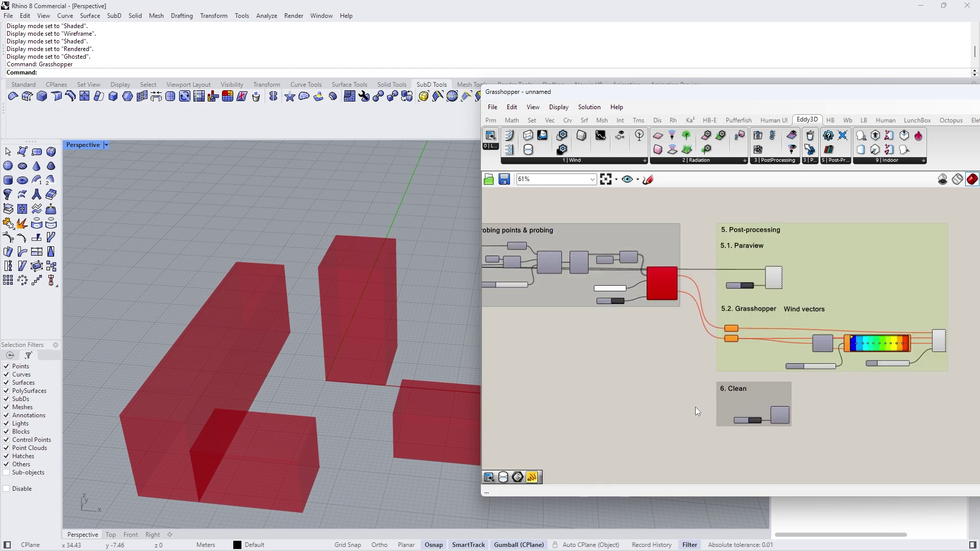
pyautogui.scroll(3, 696, 406)
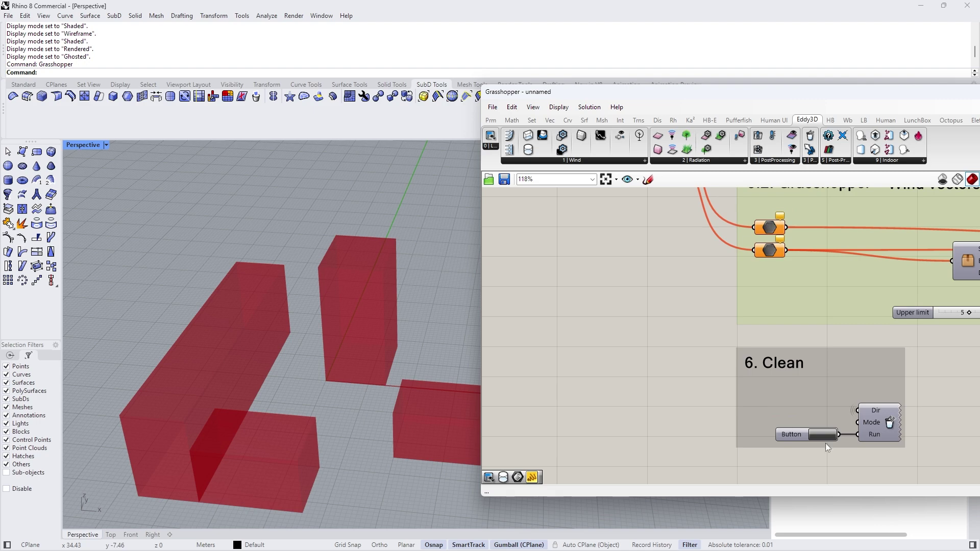
pyautogui.scroll(2, 868, 409)
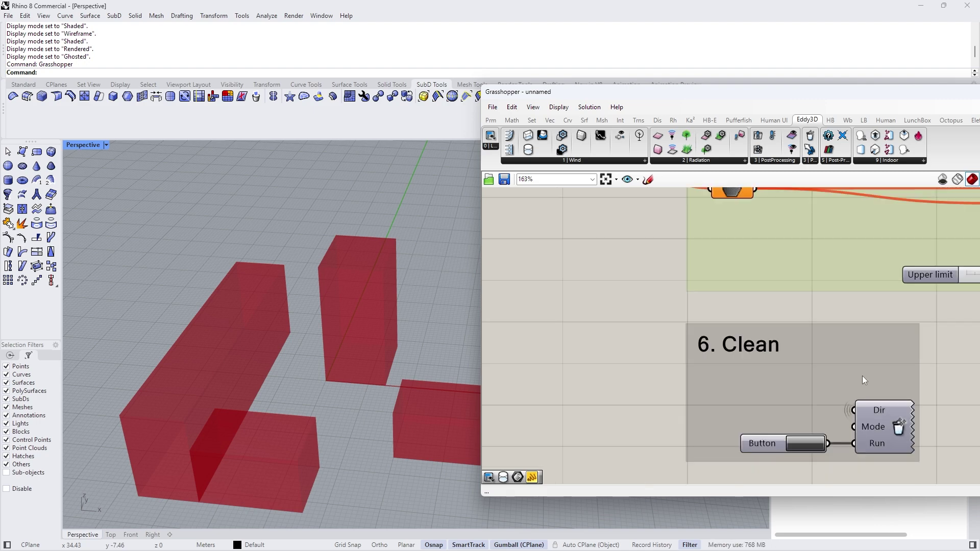
# Step: Try the wind directions 20 and 55 on the wDir slider in the Geometry & Boundary Conditions group
pyautogui.scroll(-6, 804, 449)
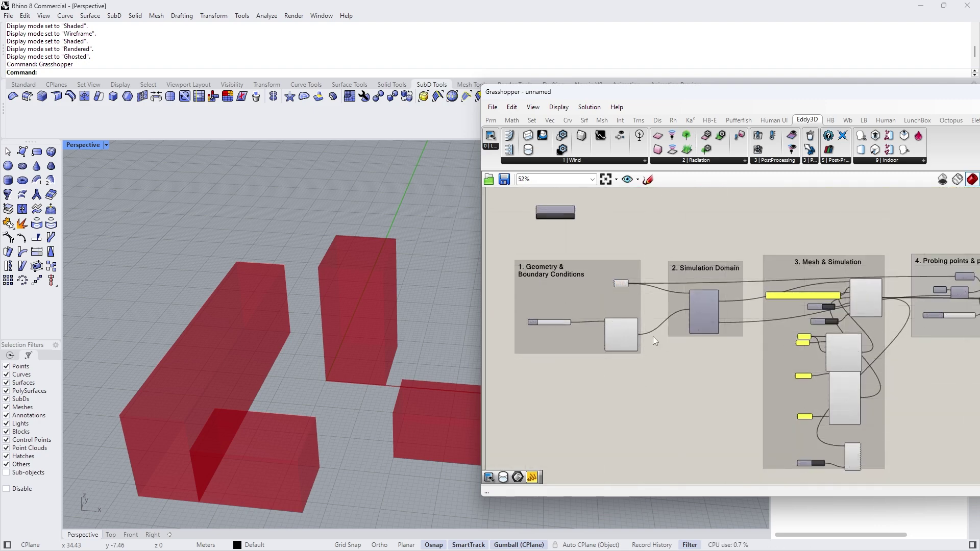
pyautogui.scroll(3, 532, 314)
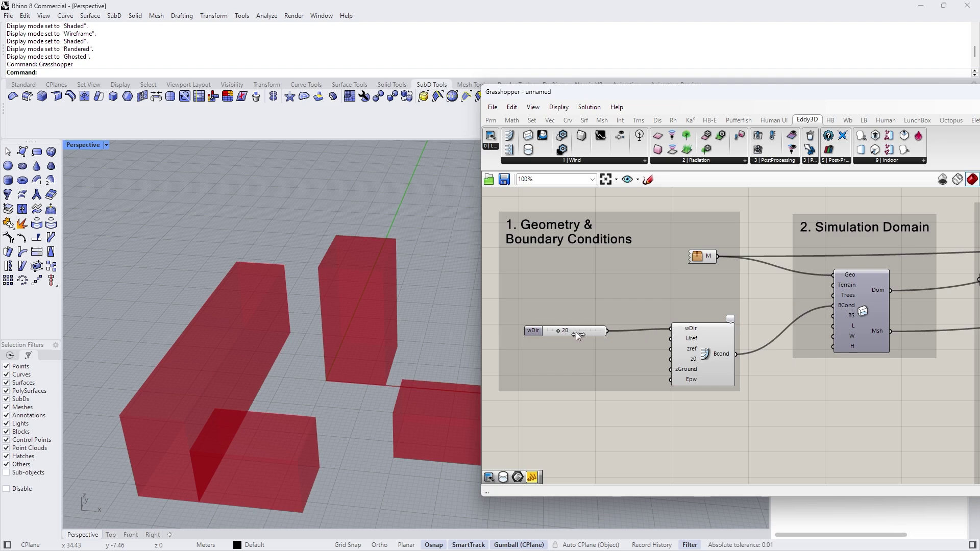
pyautogui.moveTo(576, 332); pyautogui.dragTo(576, 332)
# Step: Open the case directory panel in the Mesh & Simulation group and select its path C:\Eddy3D-Cases\3_SimpleWindAnalysis
pyautogui.scroll(-4, 626, 334)
pyautogui.scroll(6, 798, 310)
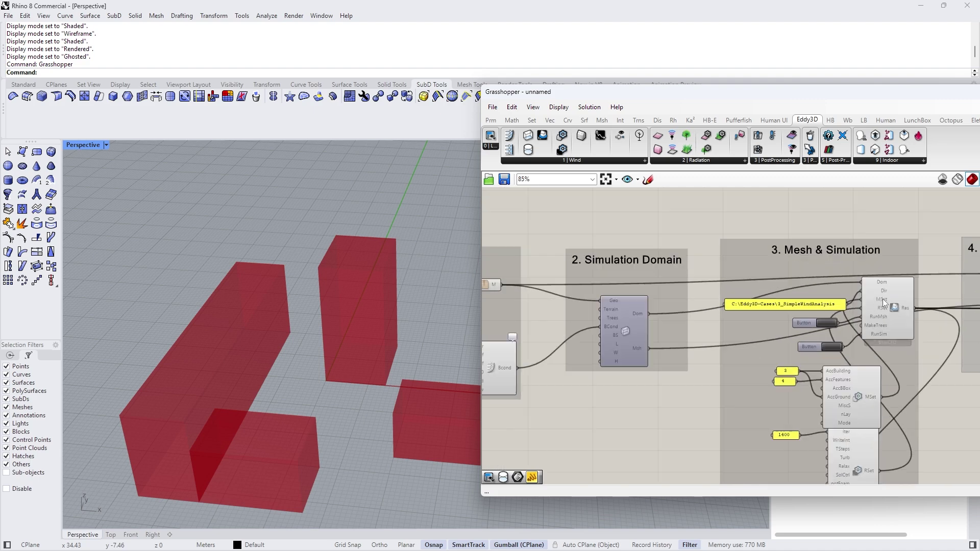
pyautogui.doubleClick(737, 311)
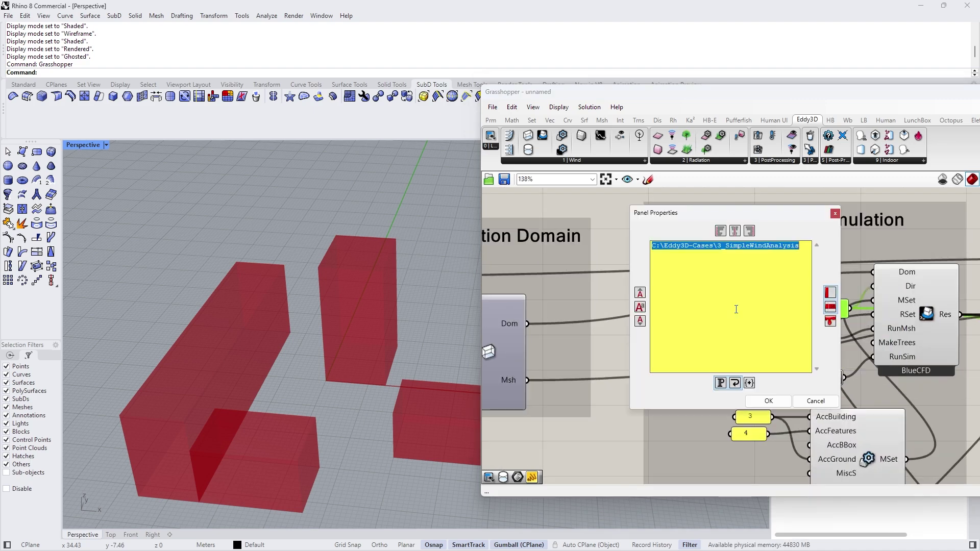
pyautogui.moveTo(800, 247); pyautogui.dragTo(604, 232)
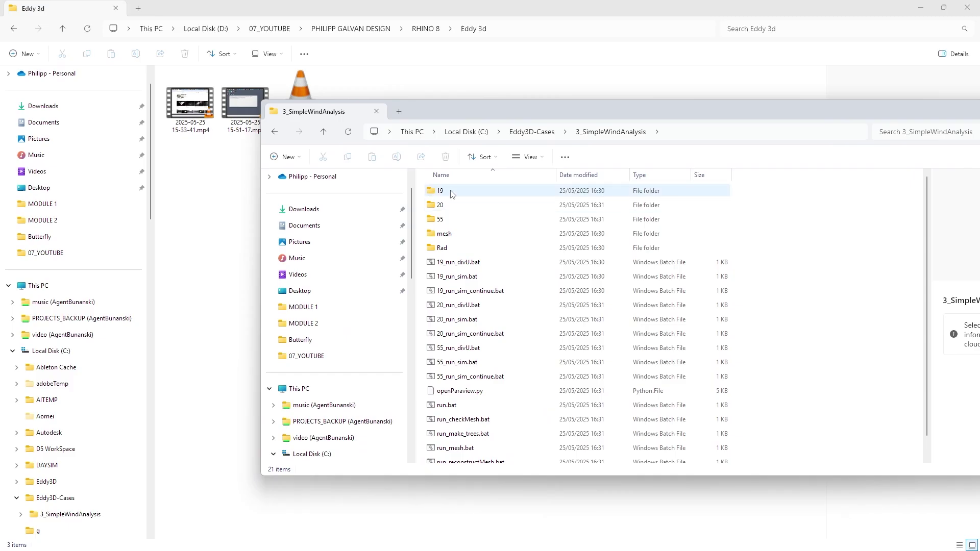
# Step: In File Explorer, inspect the wind direction folders 19, 20 and 55 inside 3_SimpleWindAnalysis, and minimize that folder window
pyautogui.moveTo(524, 105); pyautogui.dragTo(476, 116)
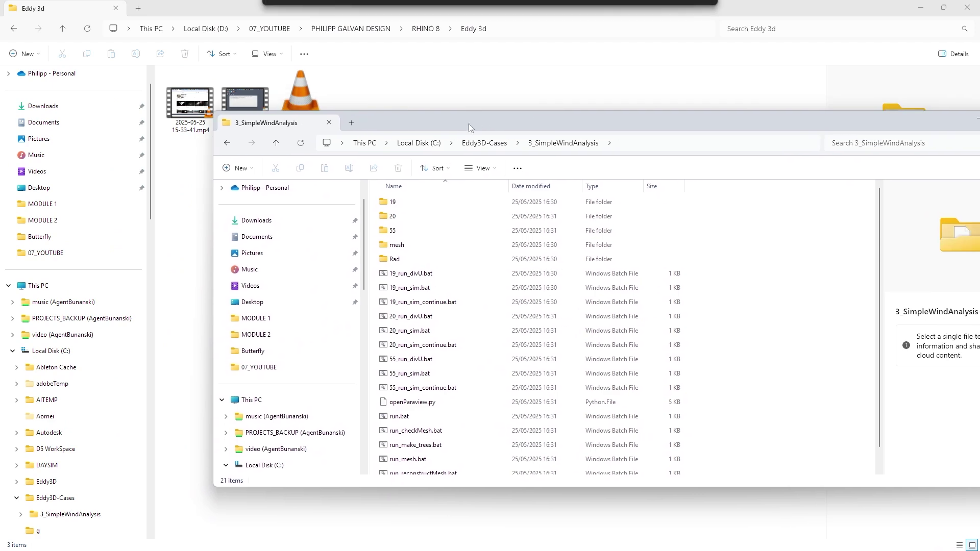
pyautogui.click(400, 207)
pyautogui.doubleClick(400, 204)
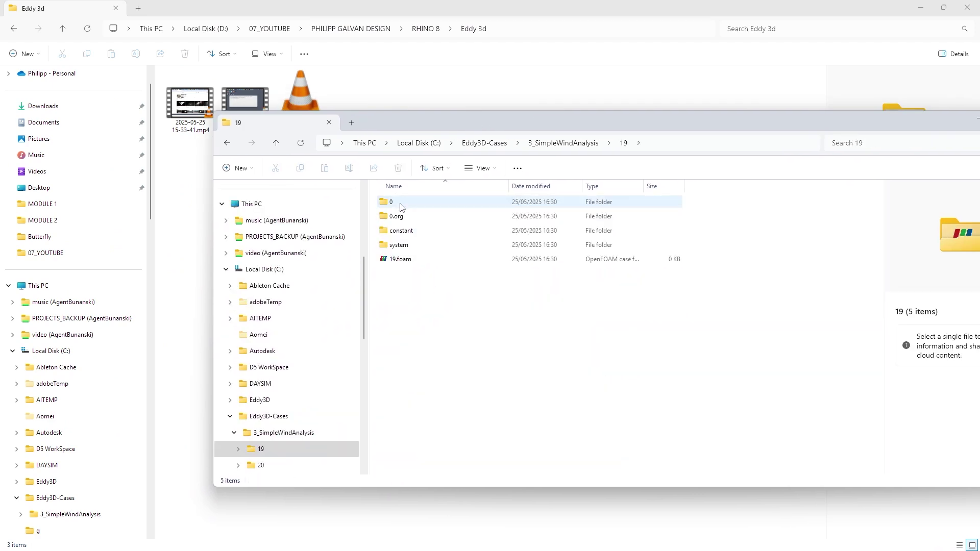
pyautogui.click(592, 143)
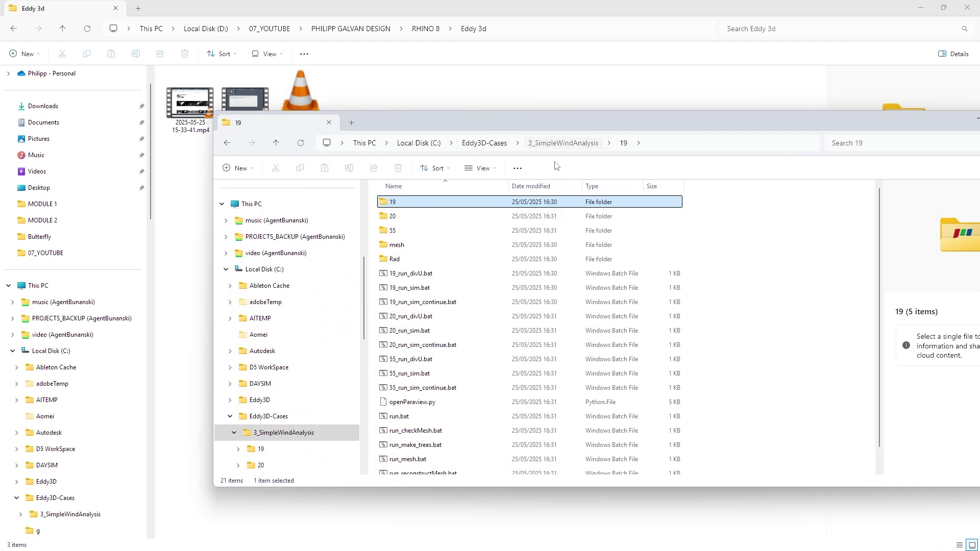
pyautogui.doubleClick(406, 222)
pyautogui.hotkey('alt', 'Left')
pyautogui.doubleClick(402, 231)
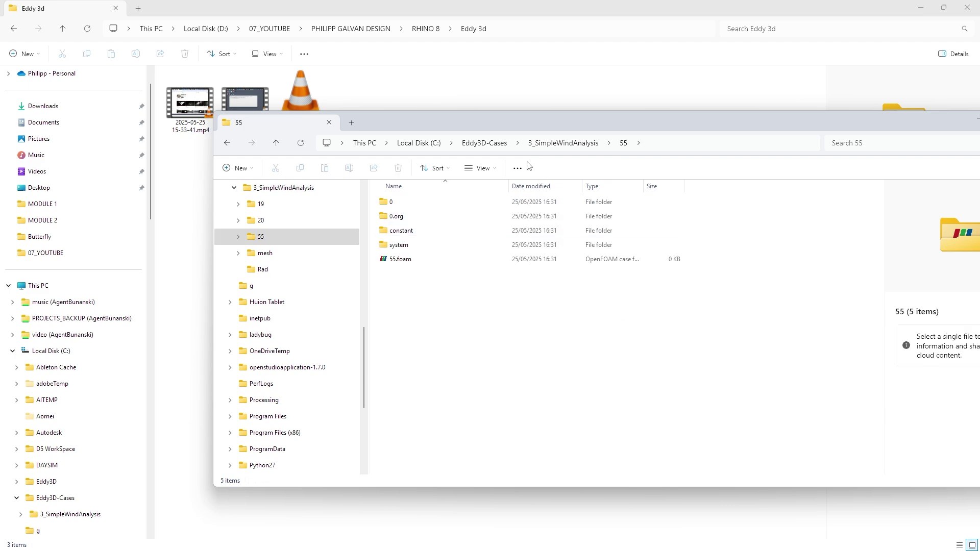
pyautogui.click(571, 143)
pyautogui.moveTo(596, 121); pyautogui.dragTo(437, 120)
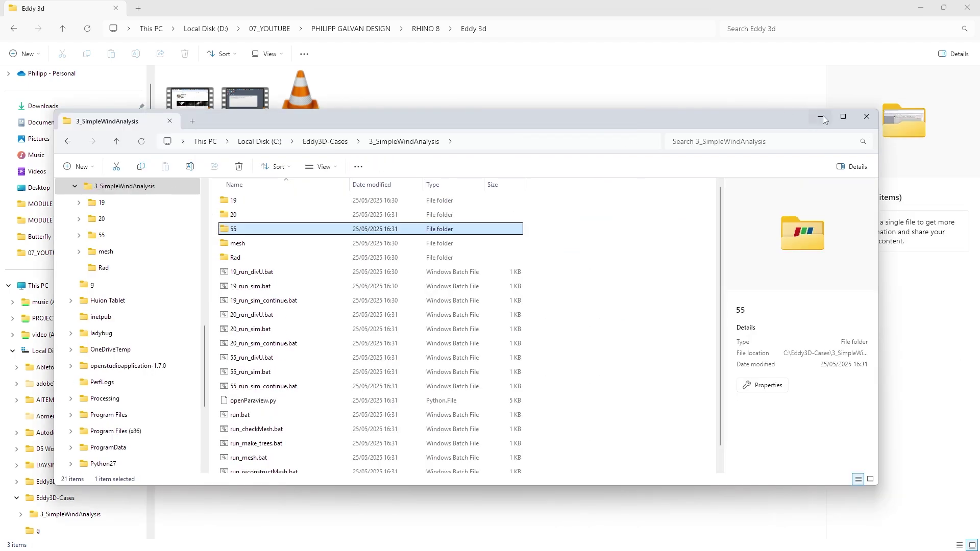
pyautogui.click(821, 118)
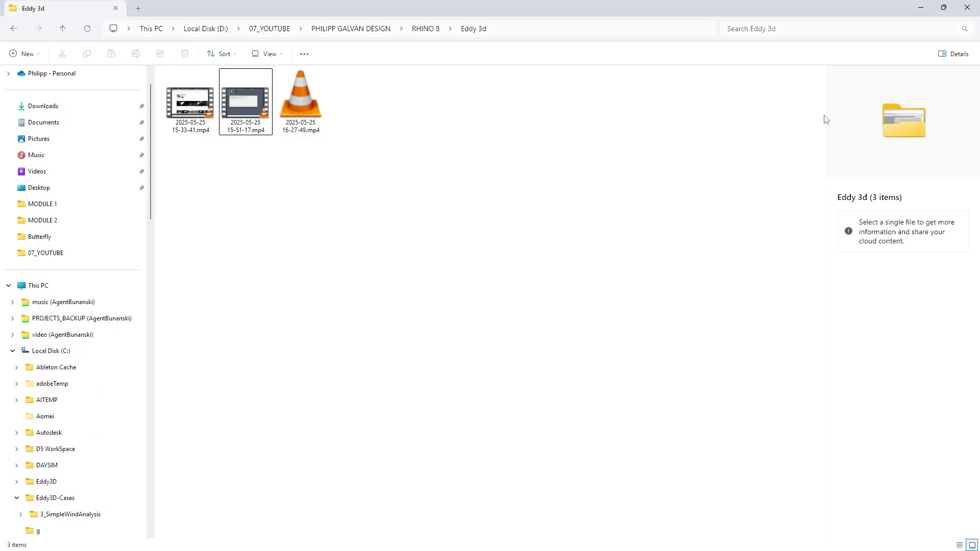
# Step: Minimize the remaining folder window and close the case directory panel's properties without changing the path
pyautogui.click(922, 7)
pyautogui.click(617, 463)
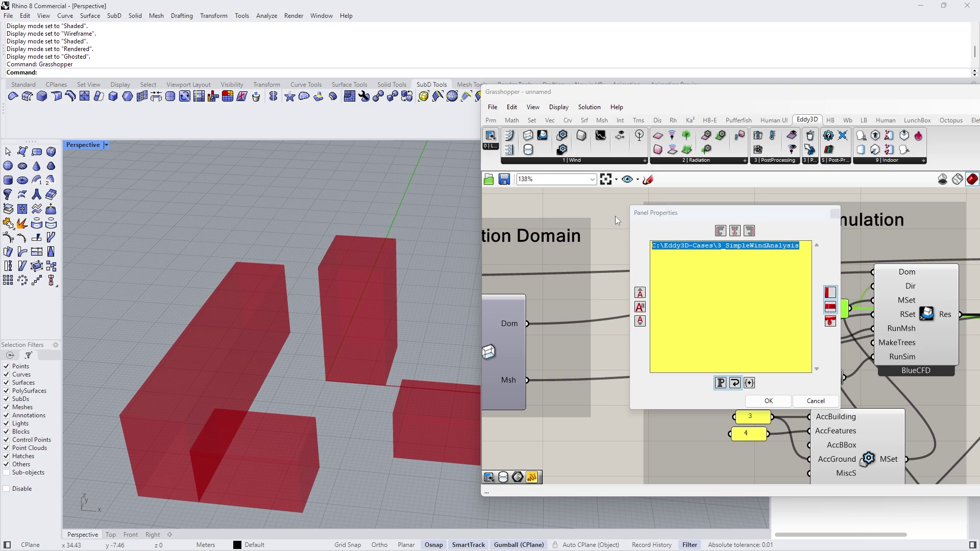
pyautogui.click(815, 401)
pyautogui.scroll(-3, 680, 278)
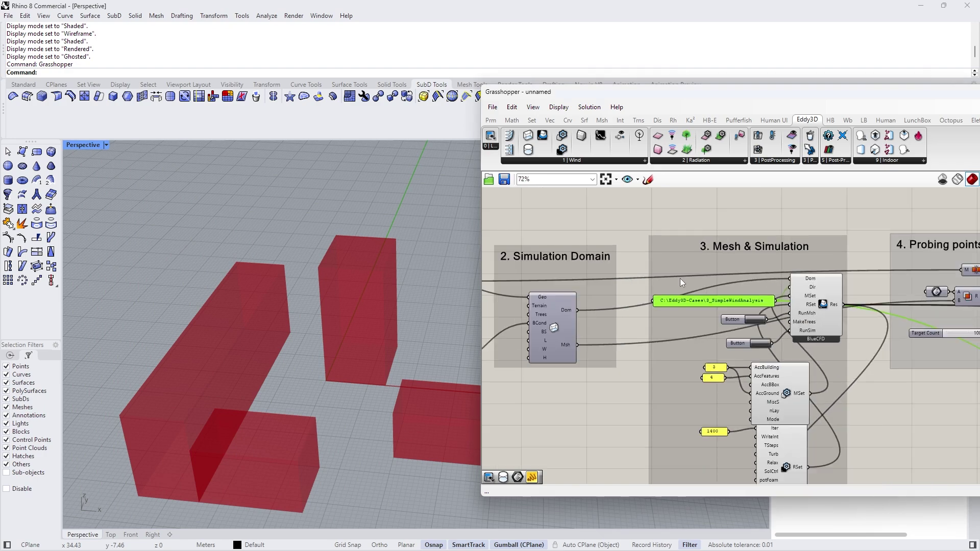
# Step: Examine the Geometry & Boundary Conditions and Simulation Domain groups and how they connect to the DomainBox component
pyautogui.scroll(5, 674, 265)
pyautogui.scroll(-6, 651, 250)
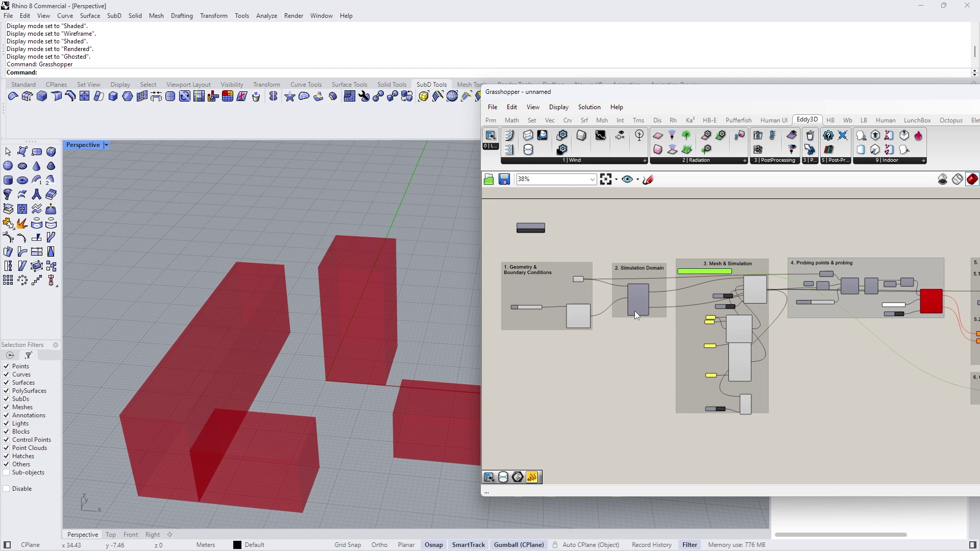
pyautogui.scroll(5, 635, 311)
pyautogui.scroll(-3, 667, 332)
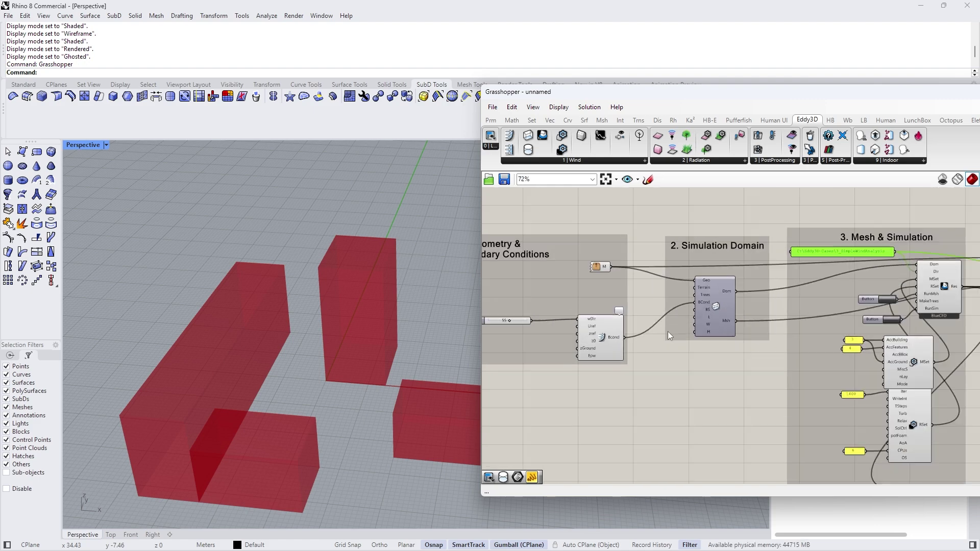
pyautogui.scroll(3, 517, 328)
pyautogui.scroll(-2, 599, 347)
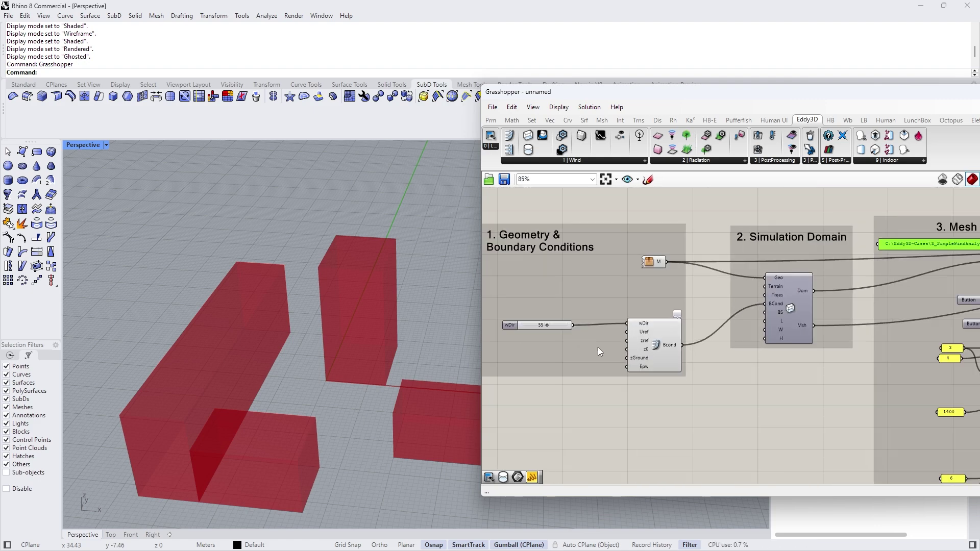
pyautogui.scroll(3, 546, 329)
pyautogui.scroll(-3, 561, 326)
# Step: Turn on the preview of the DomainBox component and view the whole simulation domain around the buildings
pyautogui.scroll(2, 801, 327)
pyautogui.click(801, 266)
pyautogui.rightClick(801, 266)
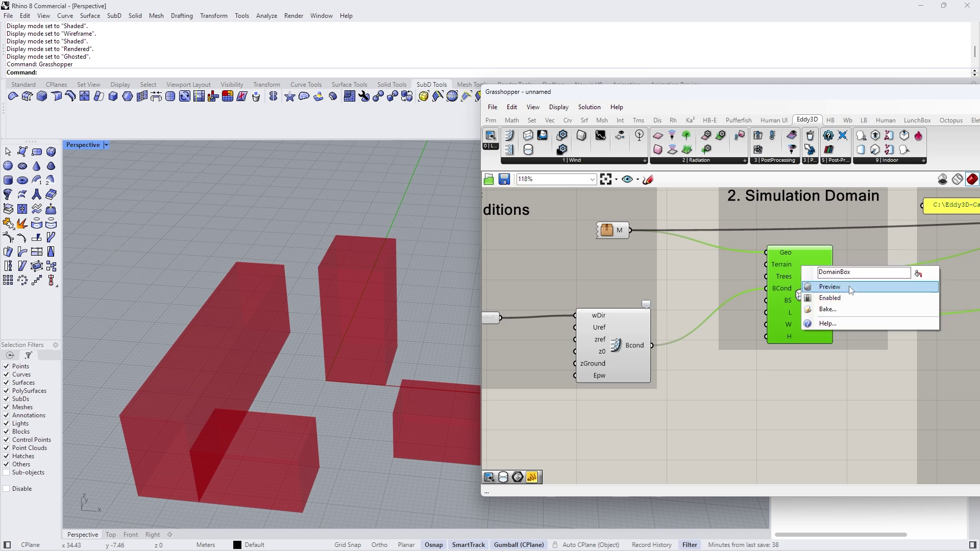
pyautogui.click(850, 288)
pyautogui.scroll(-5, 276, 289)
pyautogui.scroll(-10, 327, 299)
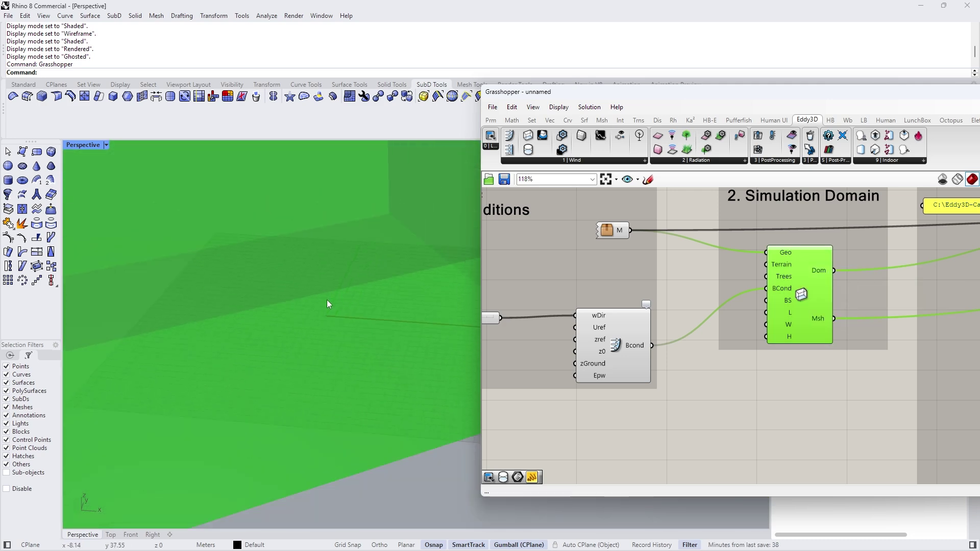
pyautogui.moveTo(327, 299); pyautogui.dragTo(351, 315, button='right')
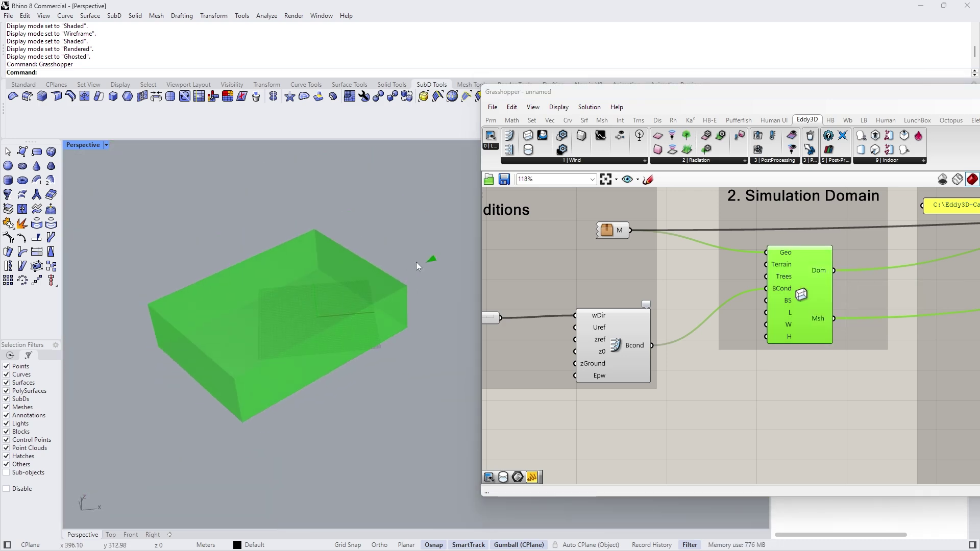
pyautogui.click(817, 389)
# Step: Turn off the preview of the DomainBox component in the Simulation Domain group
pyautogui.scroll(-3, 817, 389)
pyautogui.moveTo(950, 331); pyautogui.dragTo(830, 314, button='right')
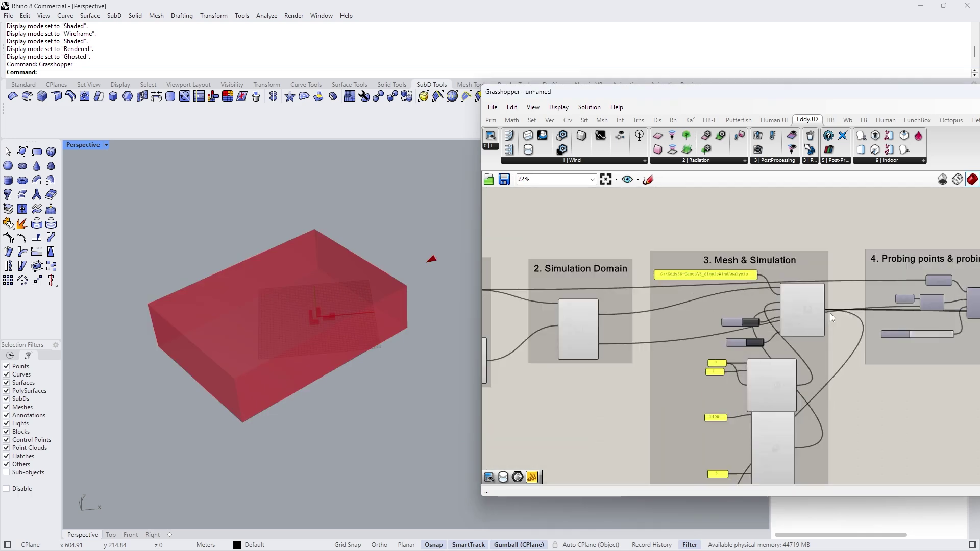
pyautogui.scroll(-3, 735, 327)
pyautogui.scroll(5, 632, 336)
pyautogui.rightClick(679, 314)
pyautogui.click(722, 330)
pyautogui.click(683, 404)
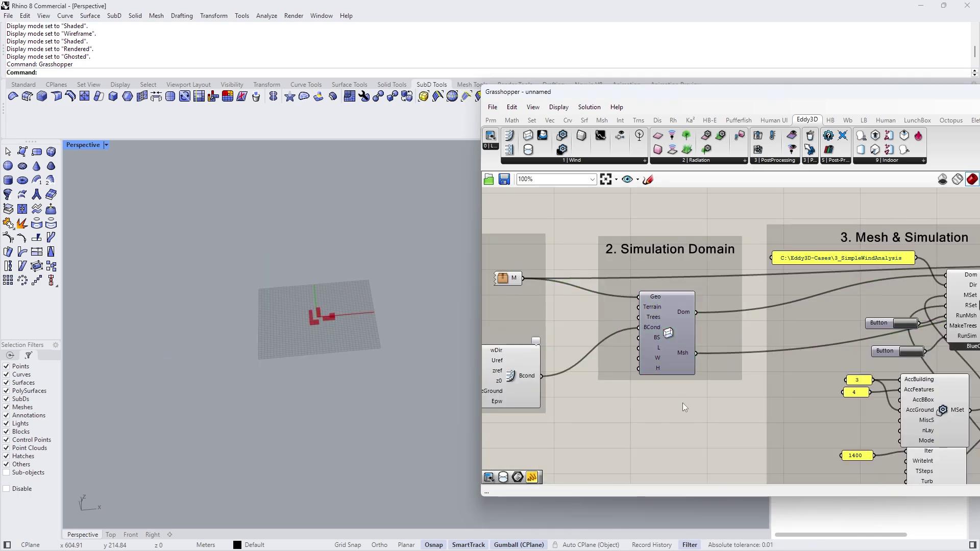
# Step: Examine the BlueCFD component and the buttons wired to its RunMsh and RunSim inputs in the Mesh & Simulation group
pyautogui.scroll(-2, 666, 344)
pyautogui.scroll(5, 909, 306)
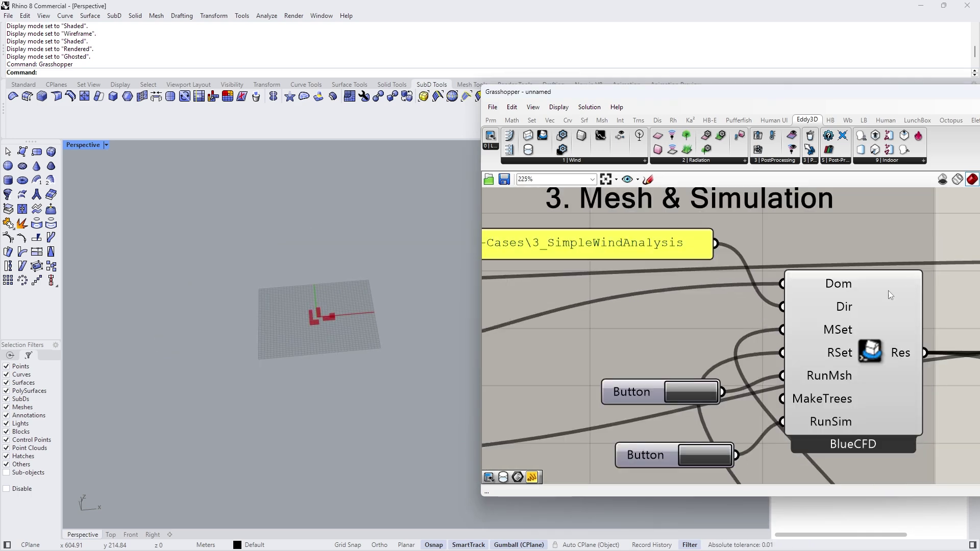
pyautogui.scroll(-3, 827, 300)
pyautogui.click(717, 359)
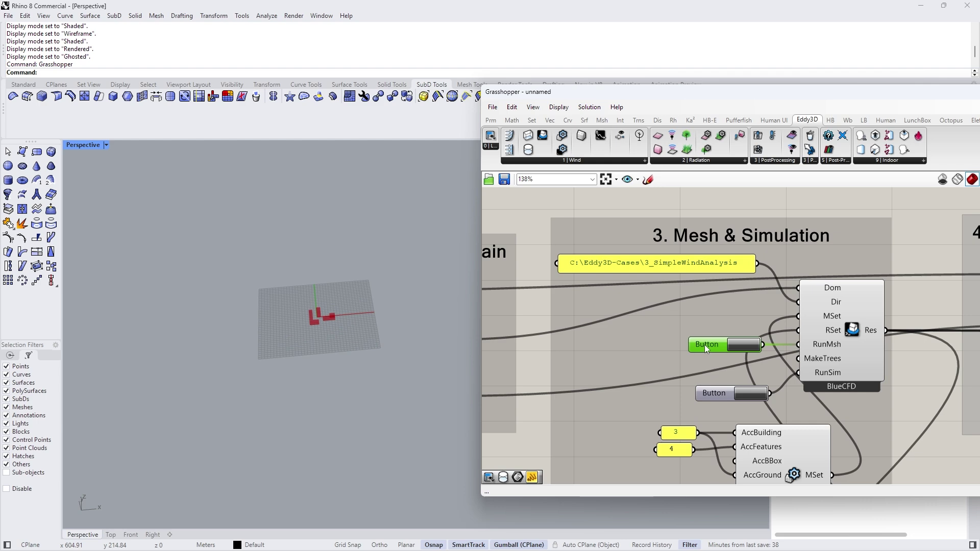
pyautogui.scroll(-1, 728, 286)
pyautogui.scroll(-2, 728, 283)
pyautogui.click(685, 323)
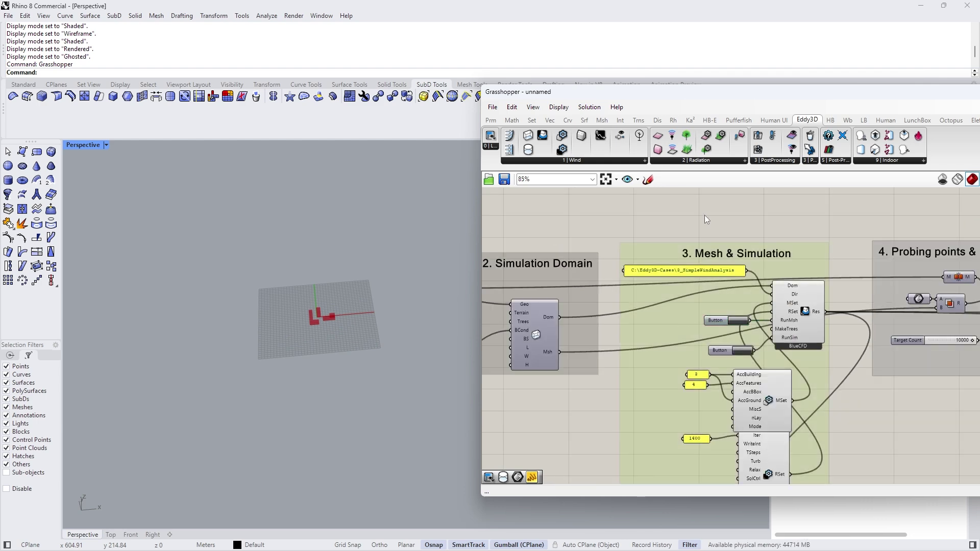
pyautogui.scroll(-3, 704, 216)
pyautogui.scroll(3, 762, 252)
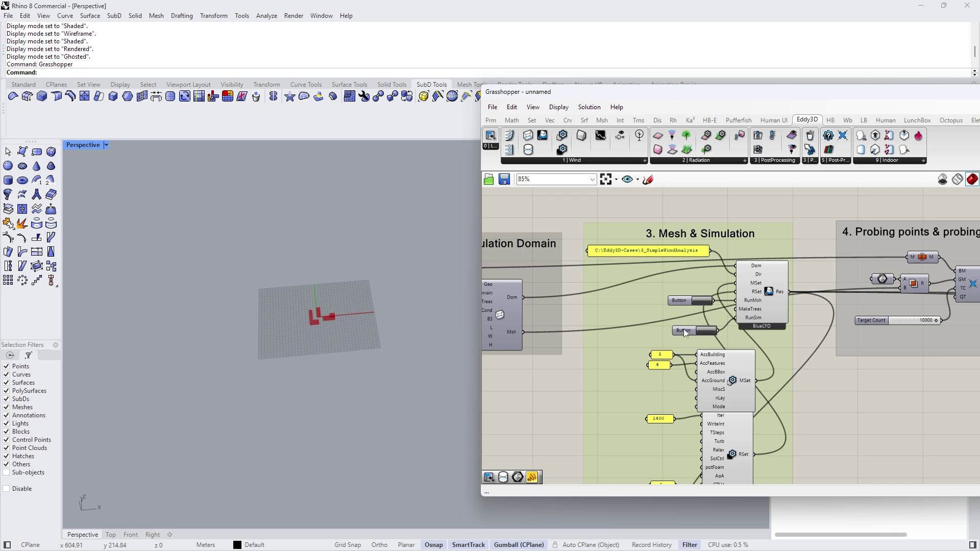
# Step: Stack the two run buttons beside the BlueCFD component's RunMsh and RunSim inputs, and run the meshing
pyautogui.moveTo(684, 329); pyautogui.dragTo(676, 313)
pyautogui.scroll(-3, 662, 340)
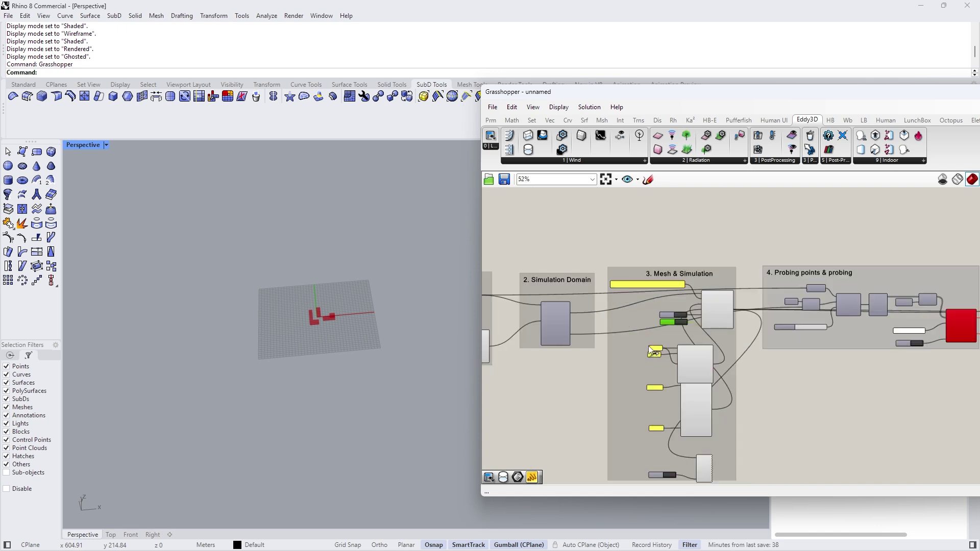
pyautogui.scroll(3, 684, 327)
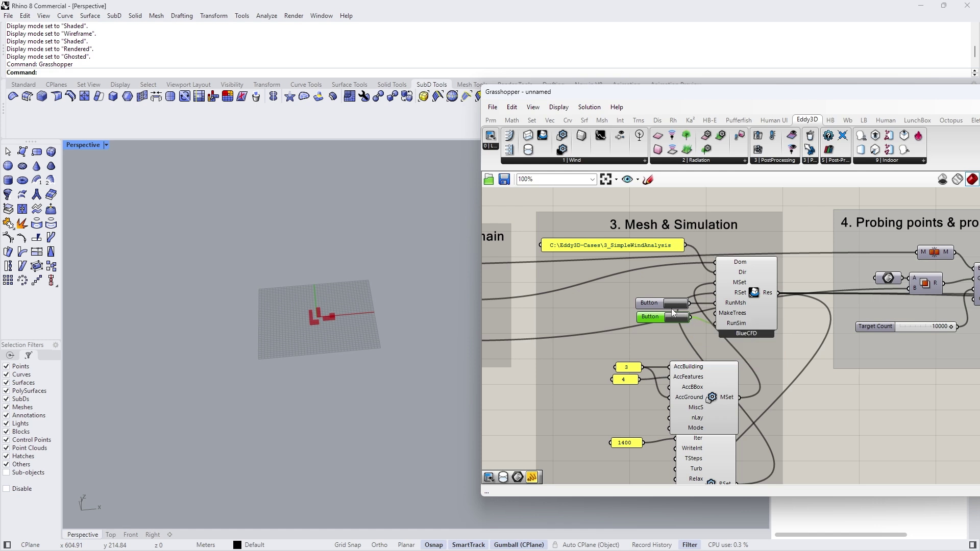
pyautogui.moveTo(654, 316); pyautogui.dragTo(653, 323)
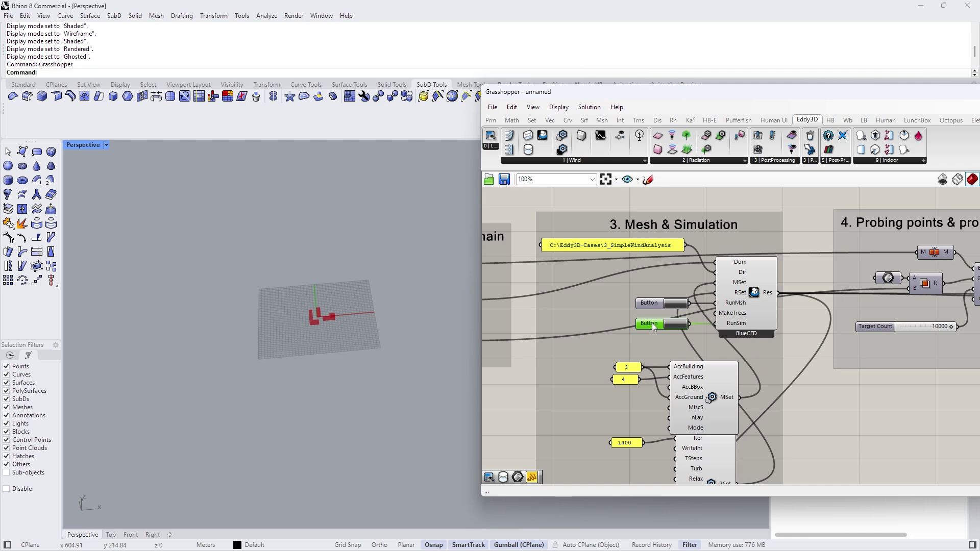
pyautogui.moveTo(651, 323); pyautogui.dragTo(650, 309)
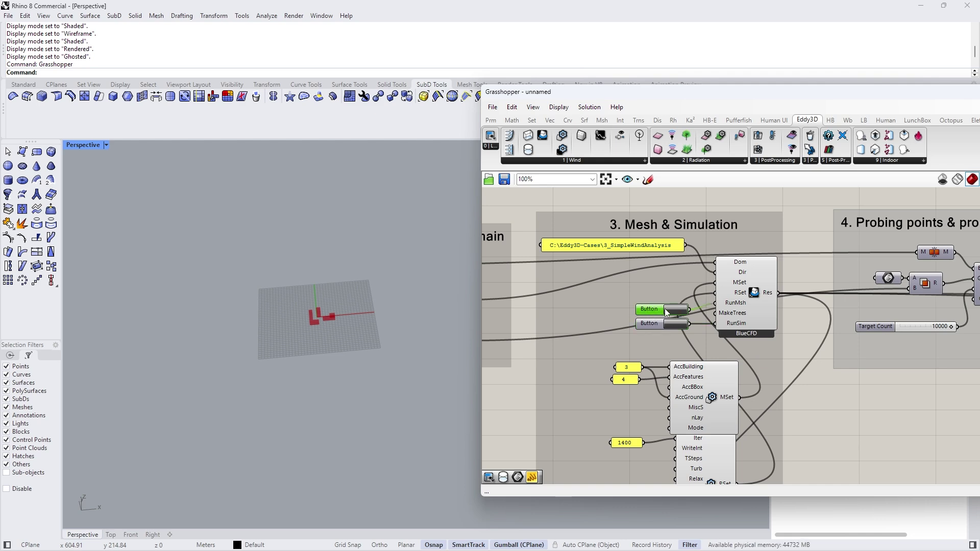
pyautogui.click(672, 313)
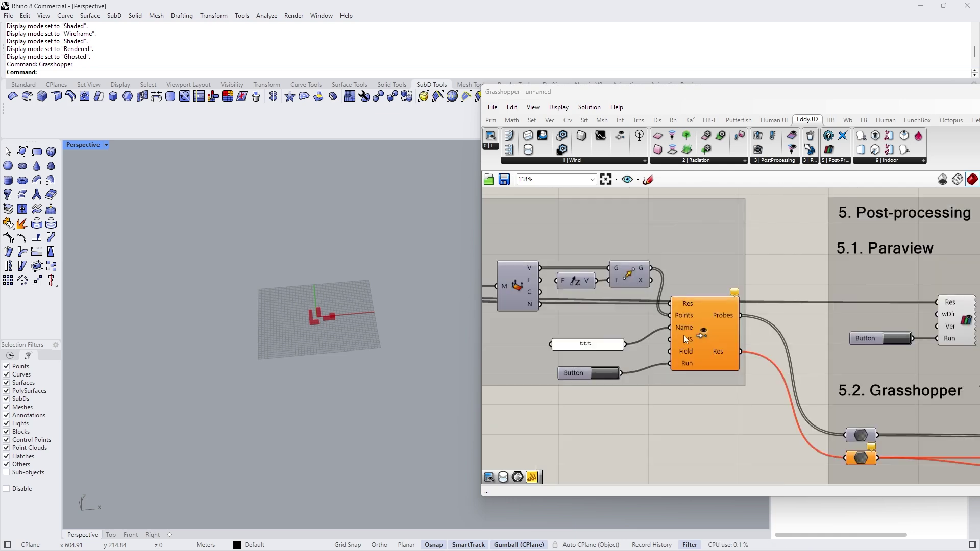
# Step: Check the orange probing component and its warning in the Probing points & probing group
pyautogui.scroll(4, 684, 335)
pyautogui.click(737, 290)
pyautogui.scroll(-7, 905, 347)
pyautogui.scroll(-3, 896, 347)
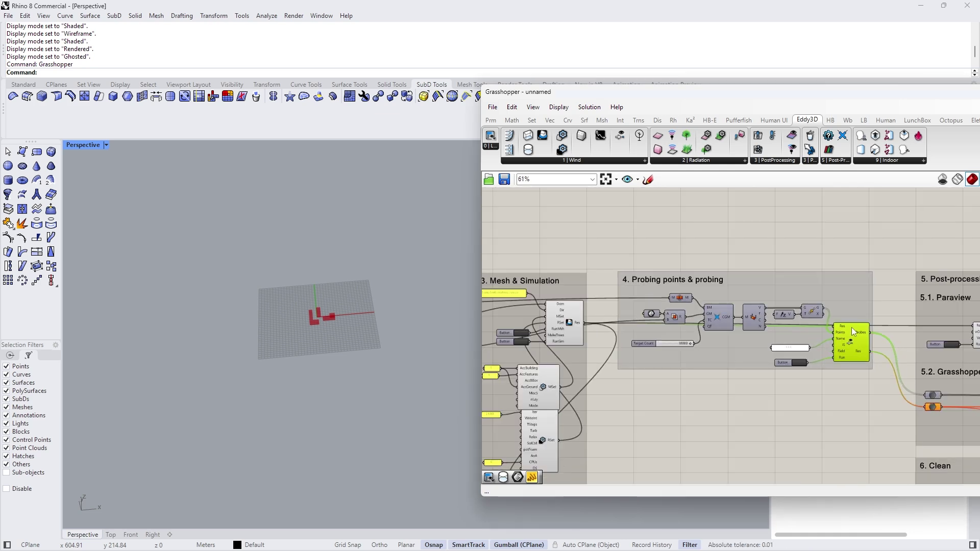
# Step: Start the wind simulation with the button wired to the BlueCFD component's RunSim input
pyautogui.scroll(6, 587, 344)
pyautogui.click(671, 333)
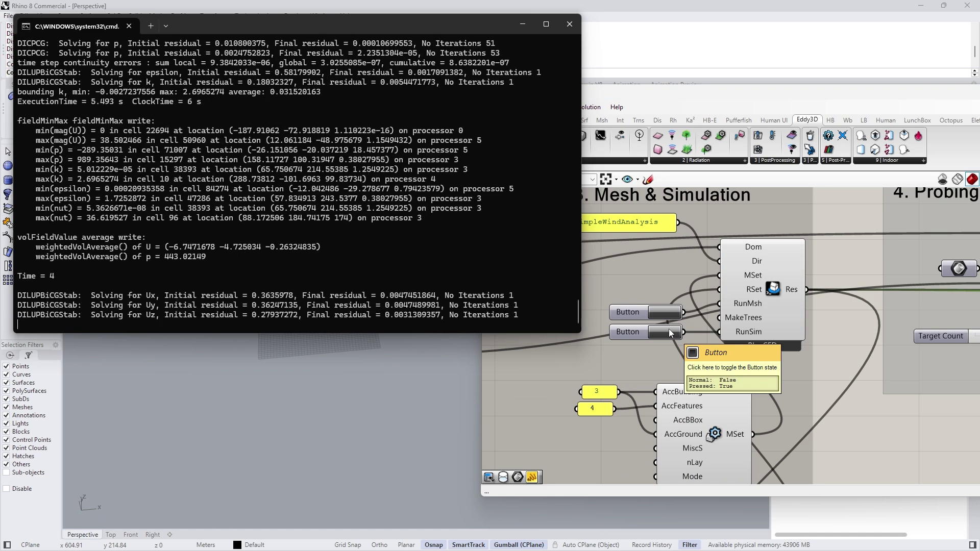
pyautogui.scroll(-4, 543, 400)
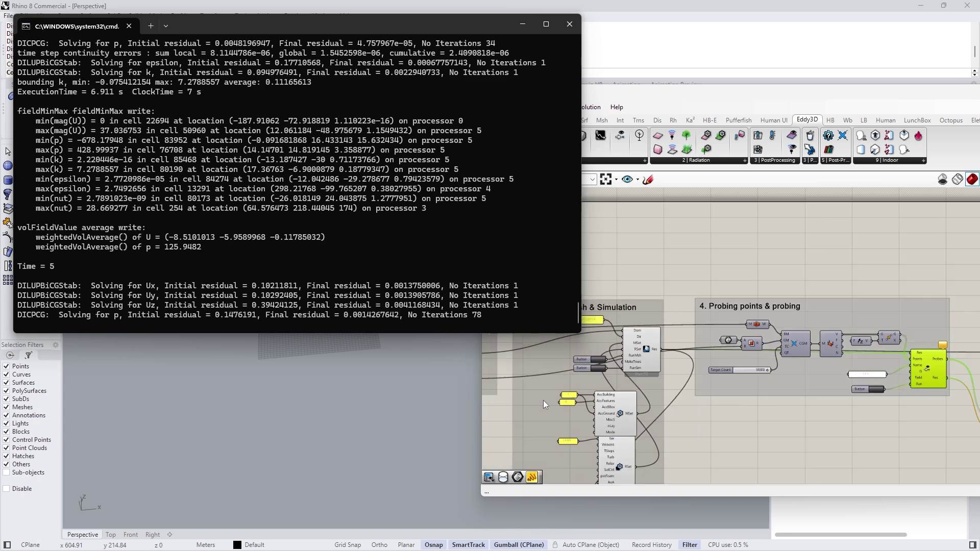
# Step: Set the panel feeding the Iter input of the simulation run settings to 50
pyautogui.scroll(3, 543, 455)
pyautogui.click(699, 433)
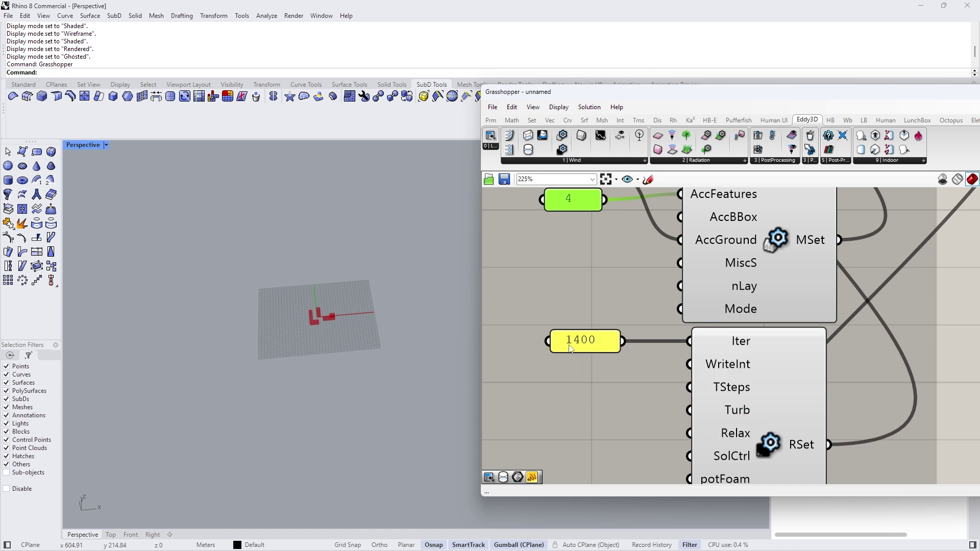
pyautogui.scroll(-4, 610, 366)
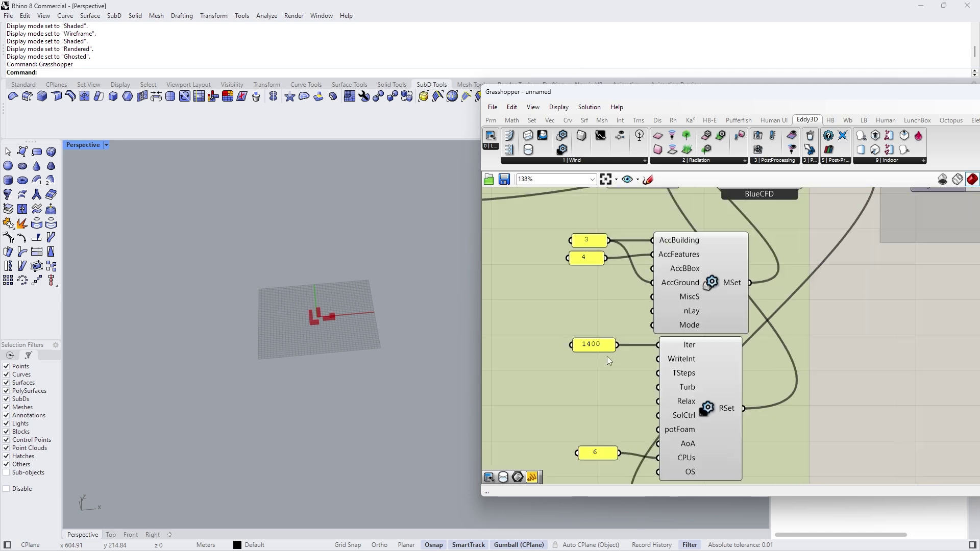
pyautogui.scroll(6, 631, 365)
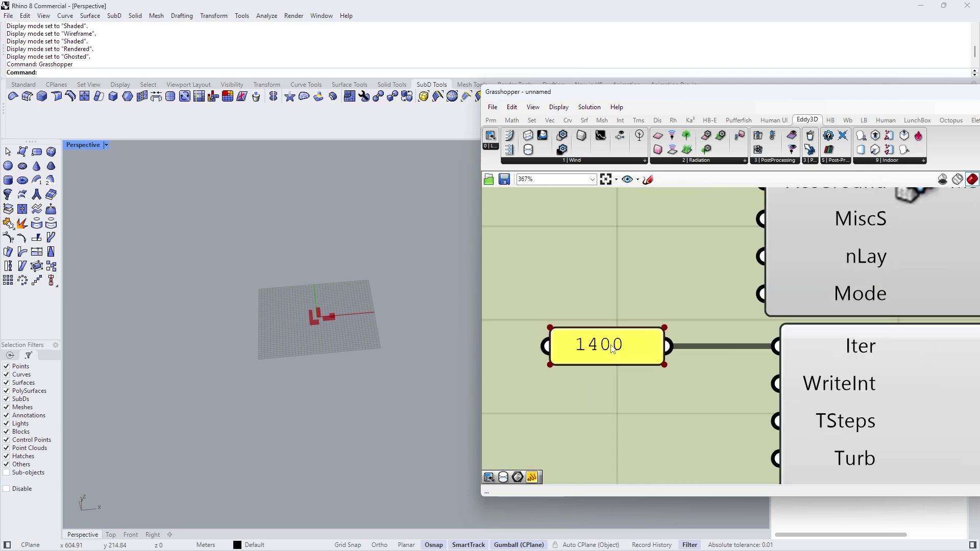
pyautogui.doubleClick(612, 347)
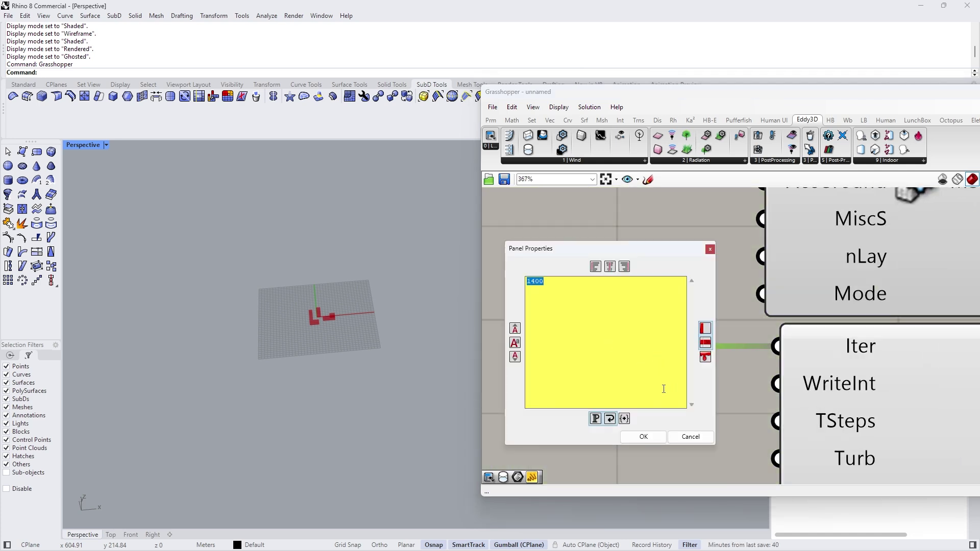
pyautogui.write('10')
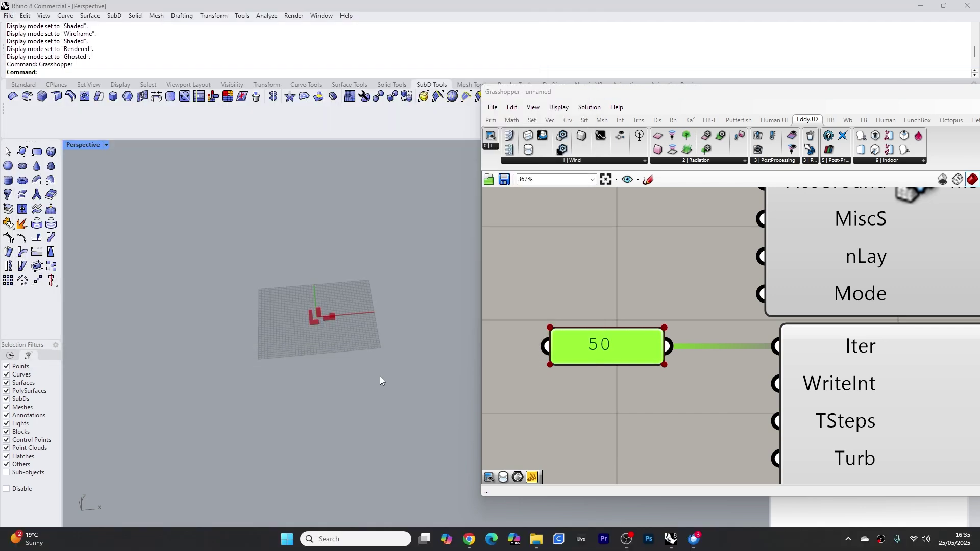
pyautogui.click(701, 259)
# Step: Reposition the run button next to the Visualize component, plot the simulation residuals, and close the graph
pyautogui.scroll(-8, 650, 279)
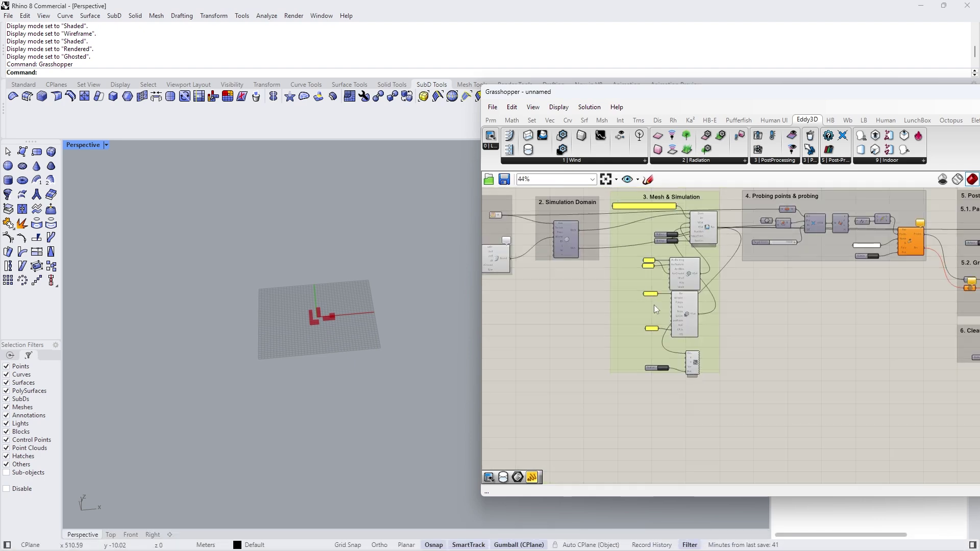
pyautogui.scroll(4, 654, 304)
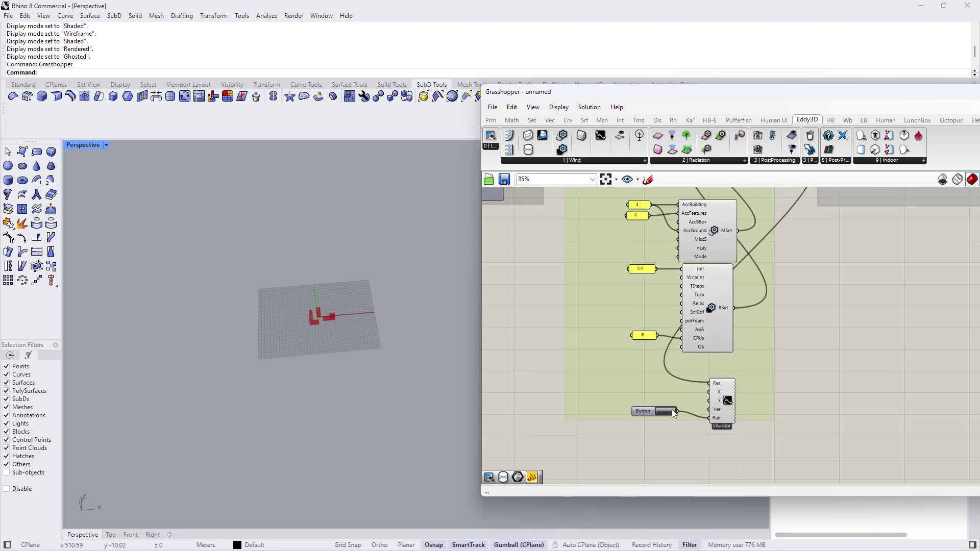
pyautogui.moveTo(652, 413); pyautogui.dragTo(649, 420)
pyautogui.scroll(4, 650, 420)
pyautogui.scroll(-8, 665, 352)
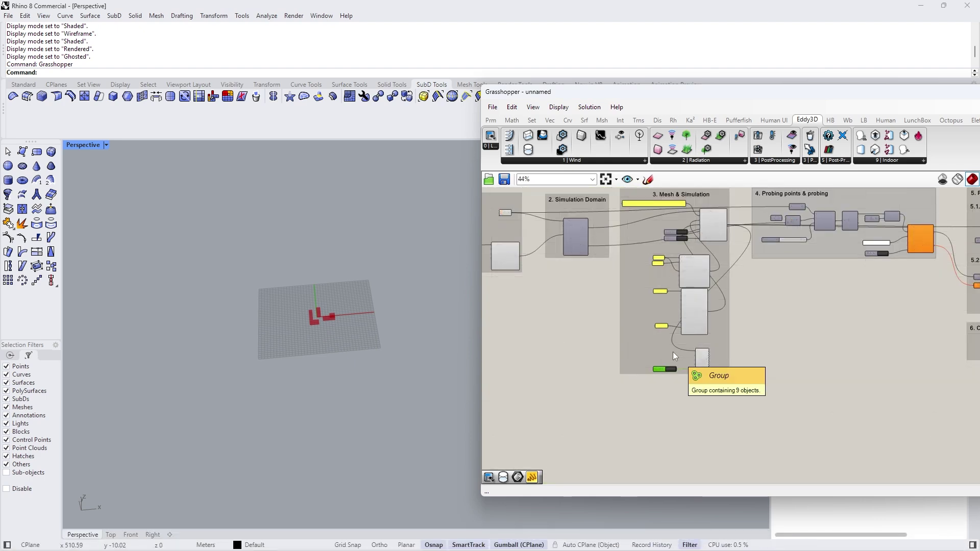
pyautogui.scroll(8, 673, 352)
pyautogui.click(660, 412)
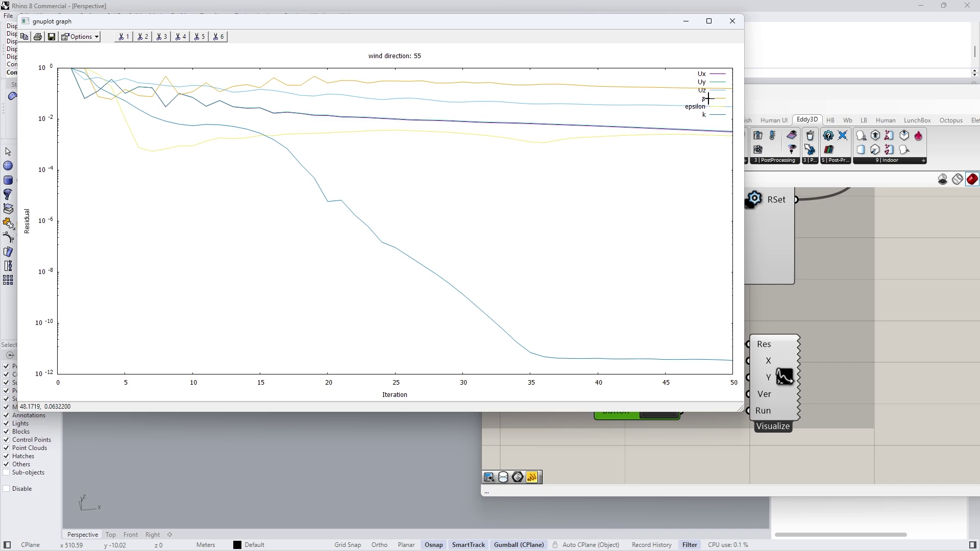
pyautogui.click(733, 23)
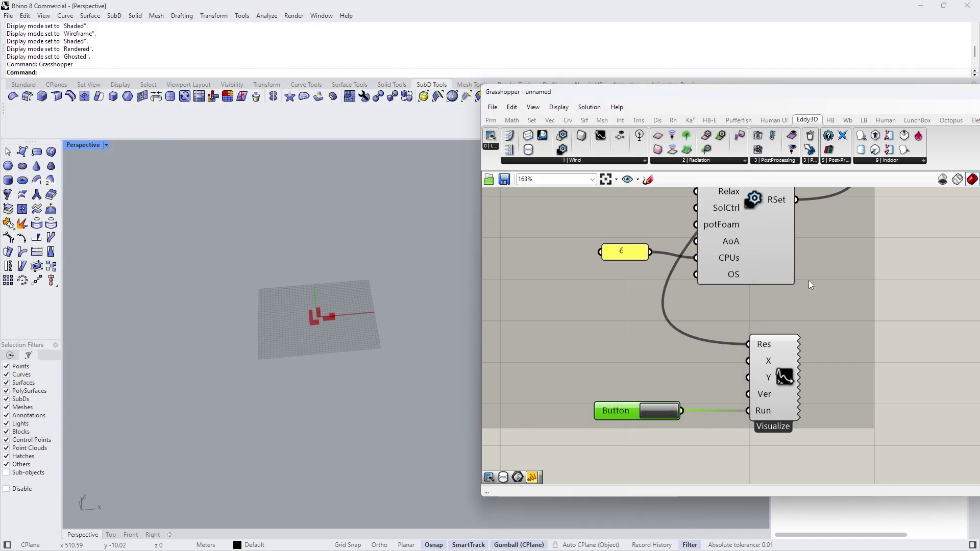
# Step: Inspect the probe name panel and the inputs of the probing component in the Probing points & probing group
pyautogui.scroll(5, 341, 310)
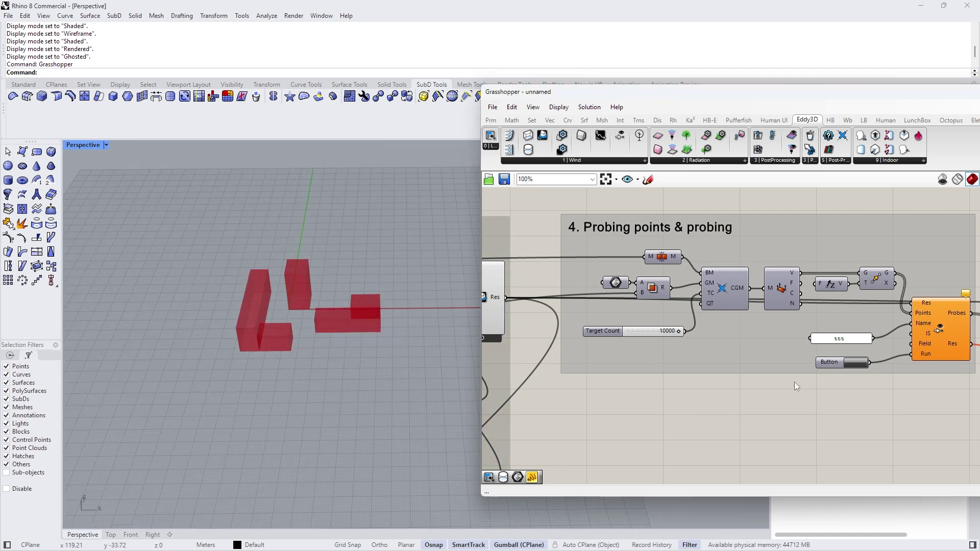
pyautogui.scroll(3, 789, 381)
pyautogui.click(718, 344)
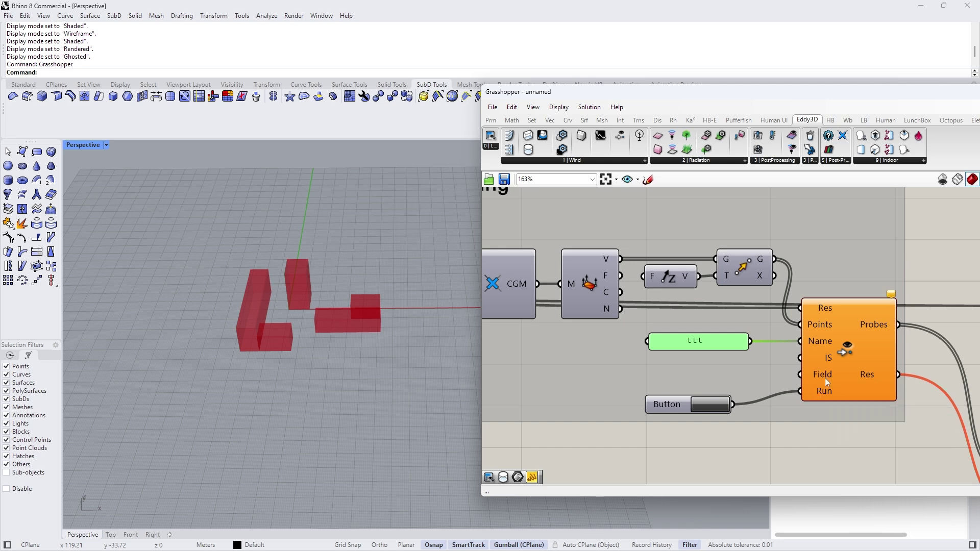
pyautogui.click(850, 325)
pyautogui.scroll(-2, 807, 317)
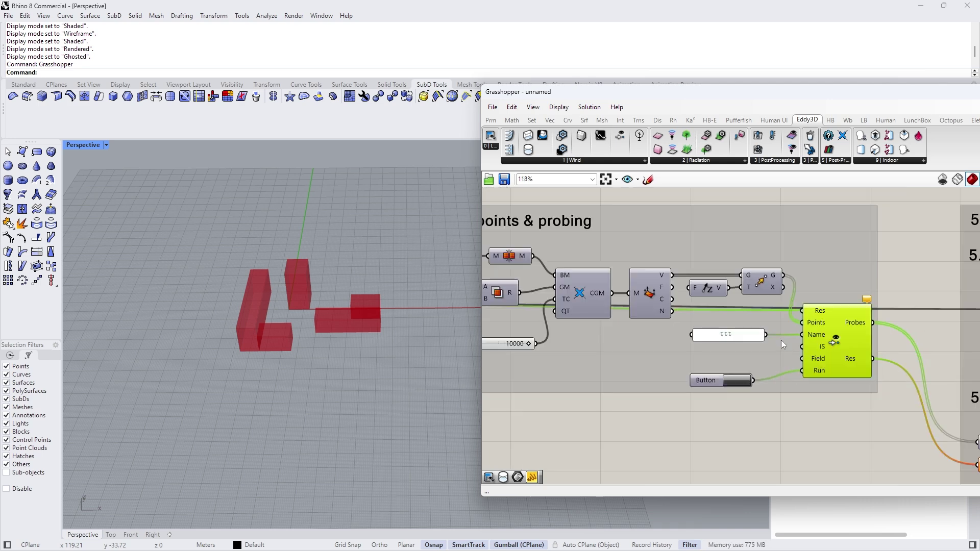
# Step: Move the button closer to the probing component's Run input and run the probing of the simulation results
pyautogui.moveTo(819, 359)
pyautogui.moveTo(706, 381); pyautogui.dragTo(721, 371)
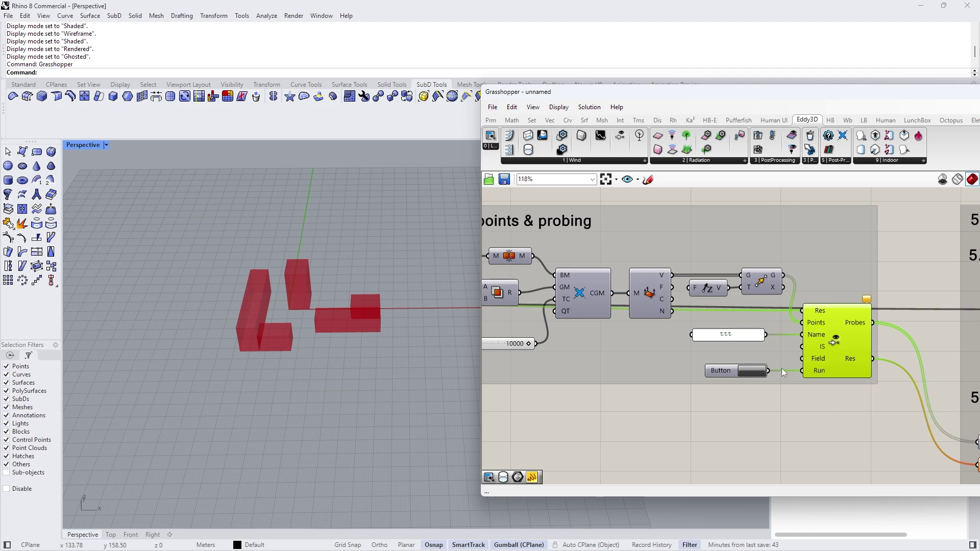
pyautogui.click(759, 371)
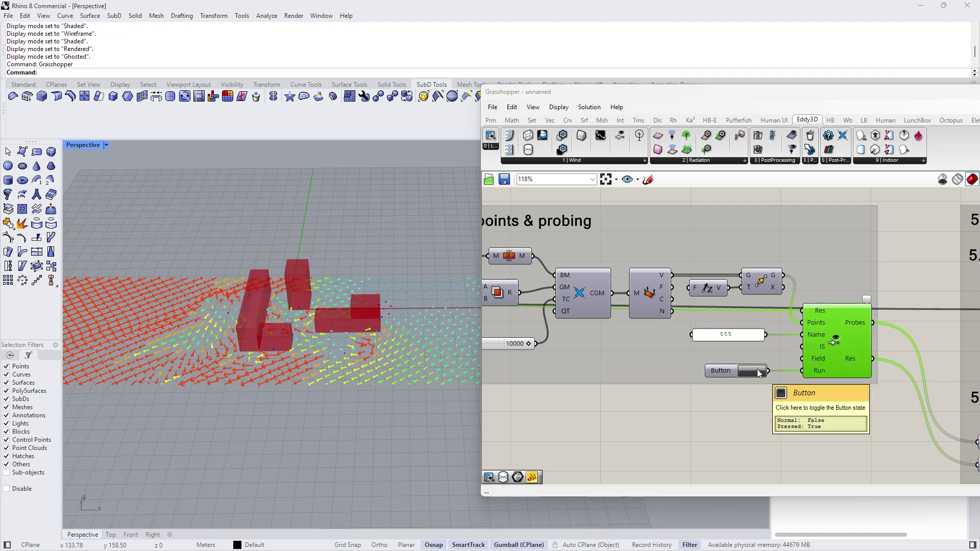
# Step: Switch the Perspective viewport's display mode to Rendered
pyautogui.moveTo(361, 313); pyautogui.dragTo(328, 314, button='right')
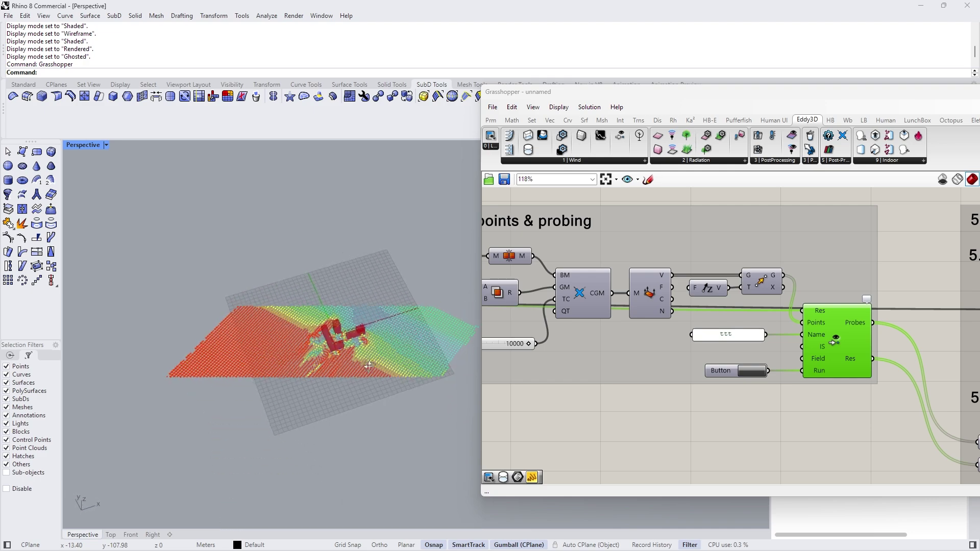
pyautogui.scroll(9, 327, 313)
pyautogui.scroll(-3, 297, 336)
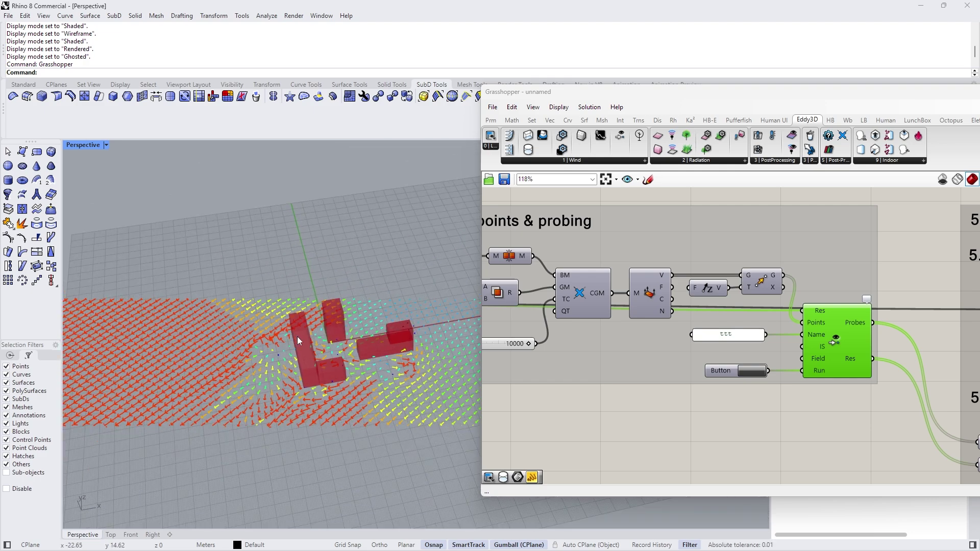
pyautogui.click(88, 146)
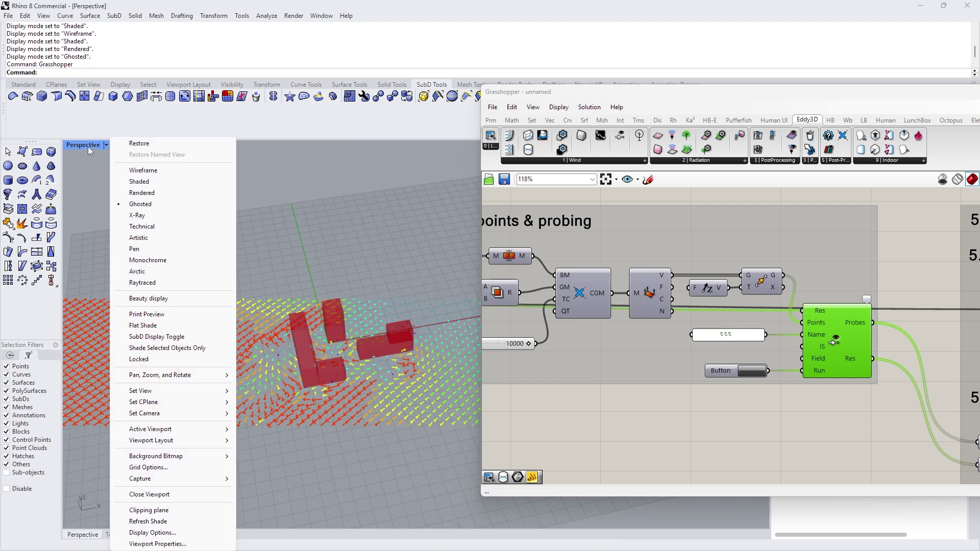
pyautogui.click(142, 193)
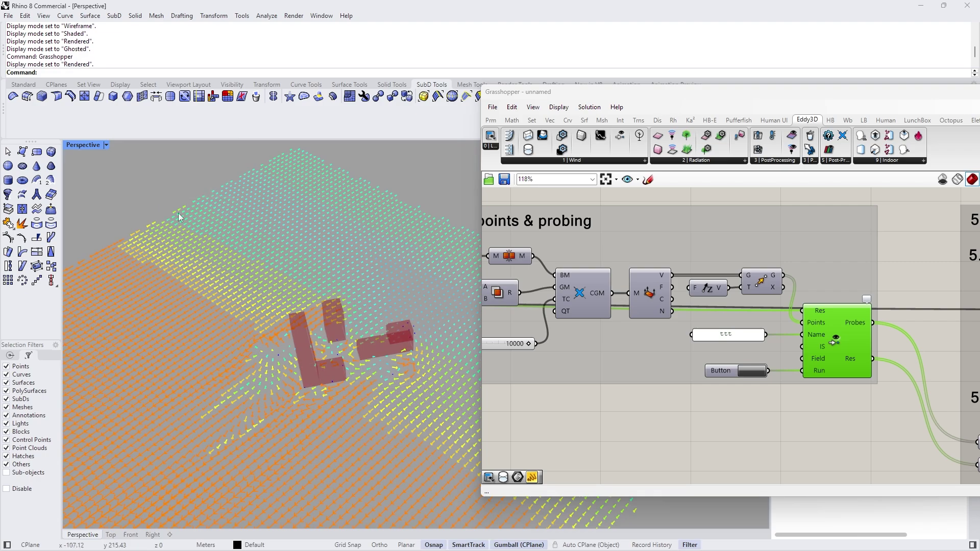
# Step: Examine the coloured wind vectors around the buildings from several angles and distances in the Perspective viewport
pyautogui.scroll(-7, 332, 334)
pyautogui.moveTo(332, 335); pyautogui.dragTo(332, 378, button='right')
pyautogui.scroll(12, 333, 330)
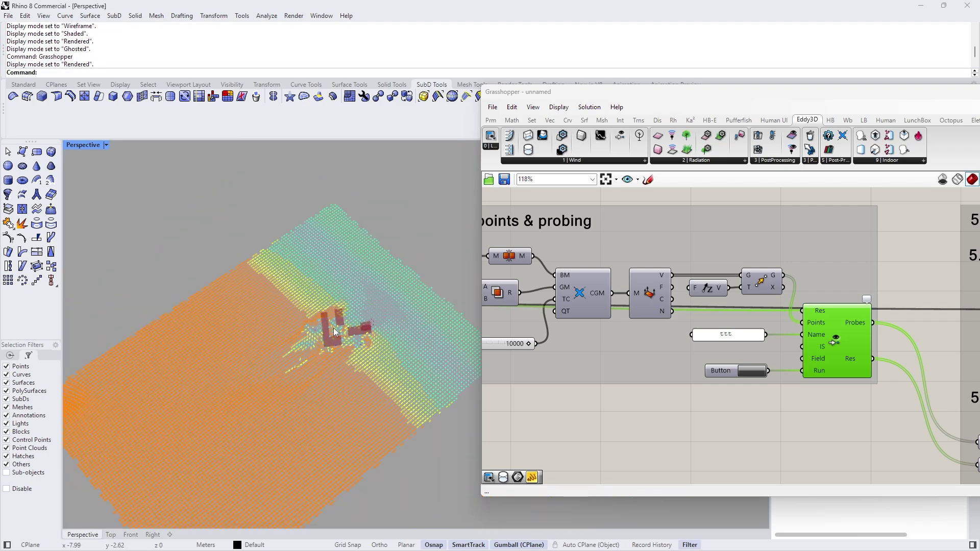
pyautogui.scroll(-12, 333, 342)
pyautogui.moveTo(333, 342); pyautogui.dragTo(280, 372, button='right')
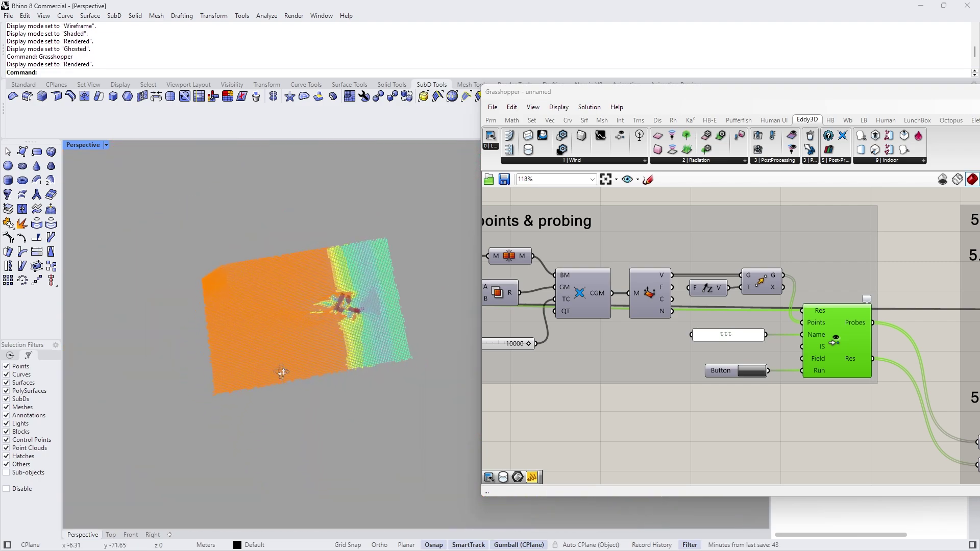
pyautogui.scroll(8, 390, 304)
pyautogui.moveTo(390, 304); pyautogui.dragTo(443, 348, button='right')
pyautogui.scroll(-8, 352, 342)
pyautogui.moveTo(347, 347); pyautogui.dragTo(282, 289, button='right')
pyautogui.scroll(8, 349, 307)
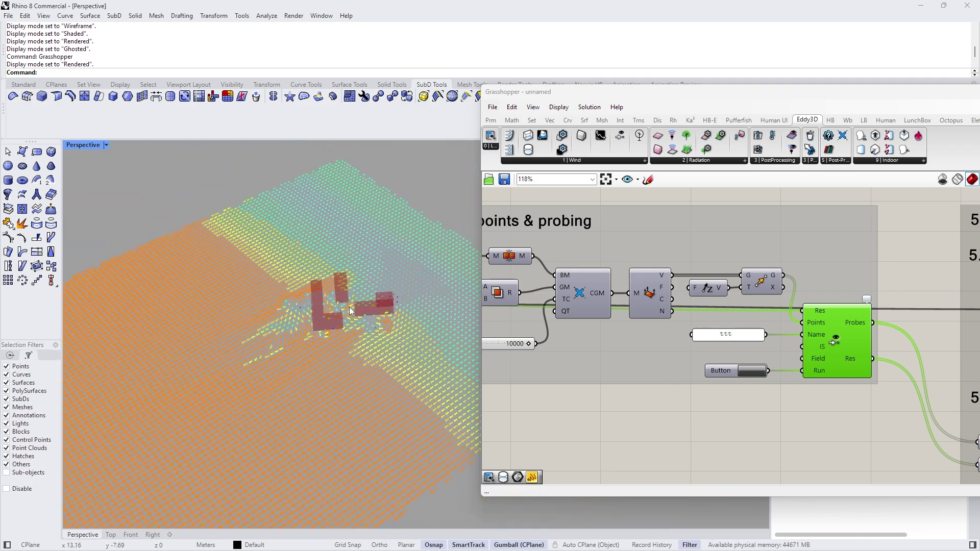
pyautogui.scroll(-5, 358, 307)
# Step: Review the Post-processing group with its Paraview and Grasshopper Wind vectors sections
pyautogui.click(645, 423)
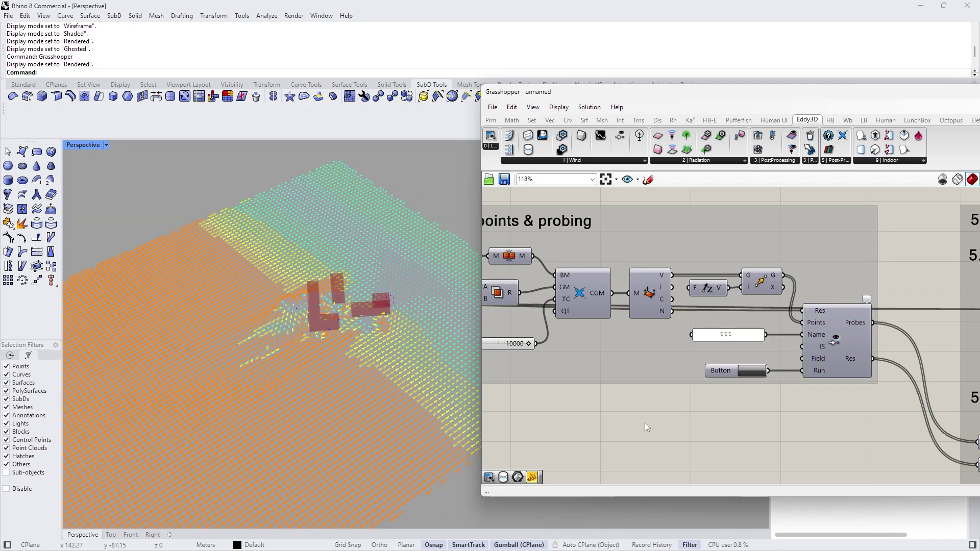
pyautogui.scroll(-2, 634, 350)
pyautogui.scroll(-1, 634, 351)
pyautogui.moveTo(850, 302); pyautogui.dragTo(604, 275, button='right')
pyautogui.scroll(1, 690, 271)
pyautogui.click(703, 265)
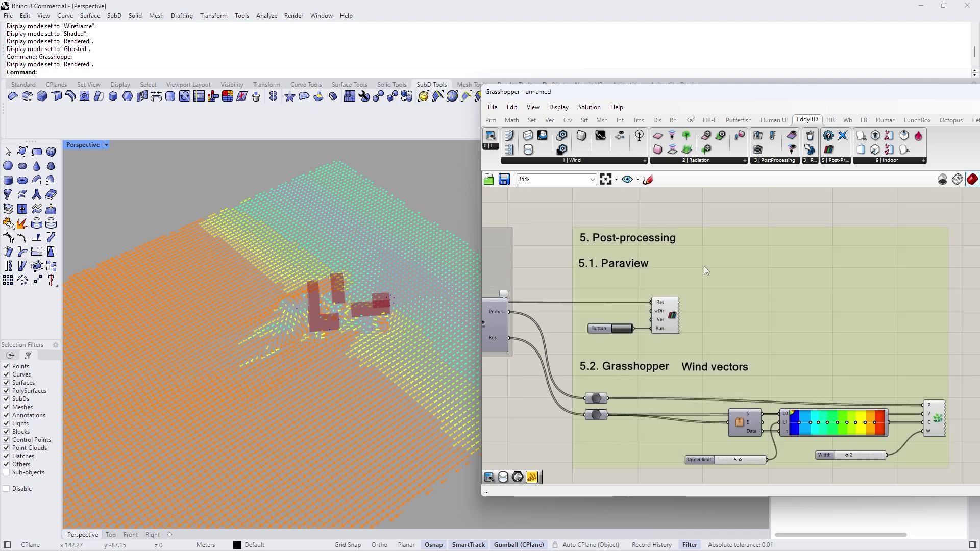
pyautogui.scroll(-2, 676, 298)
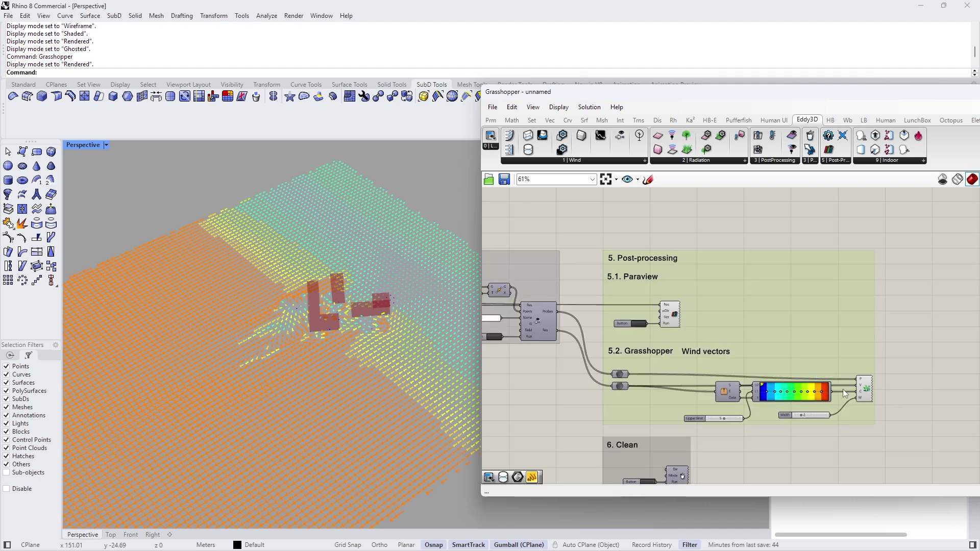
pyautogui.scroll(2, 844, 387)
# Step: Highlight the output of the vector display component in the Wind vectors section and undo its accidental move
pyautogui.click(879, 385)
pyautogui.click(910, 383)
pyautogui.moveTo(872, 384); pyautogui.dragTo(873, 377)
pyautogui.hotkey('ctrl', 'z')
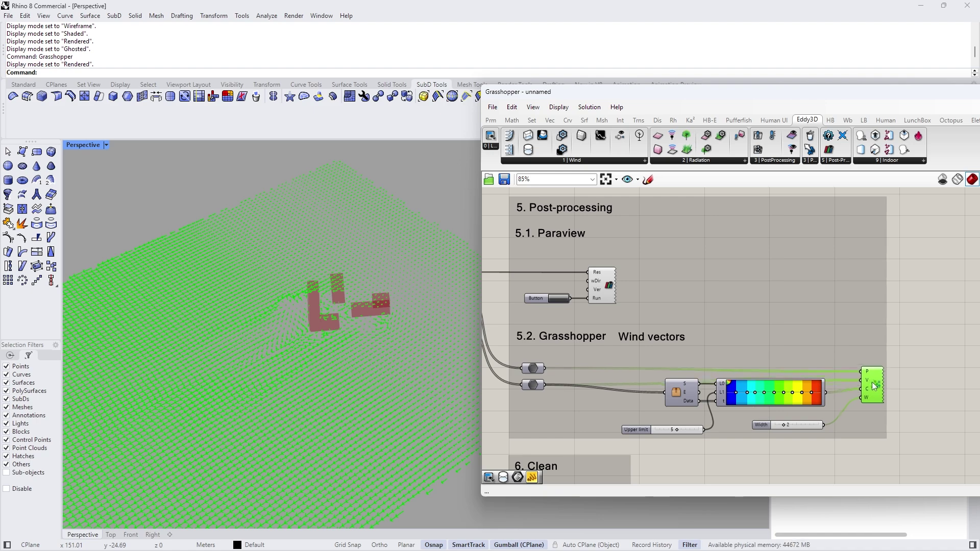
pyautogui.click(922, 403)
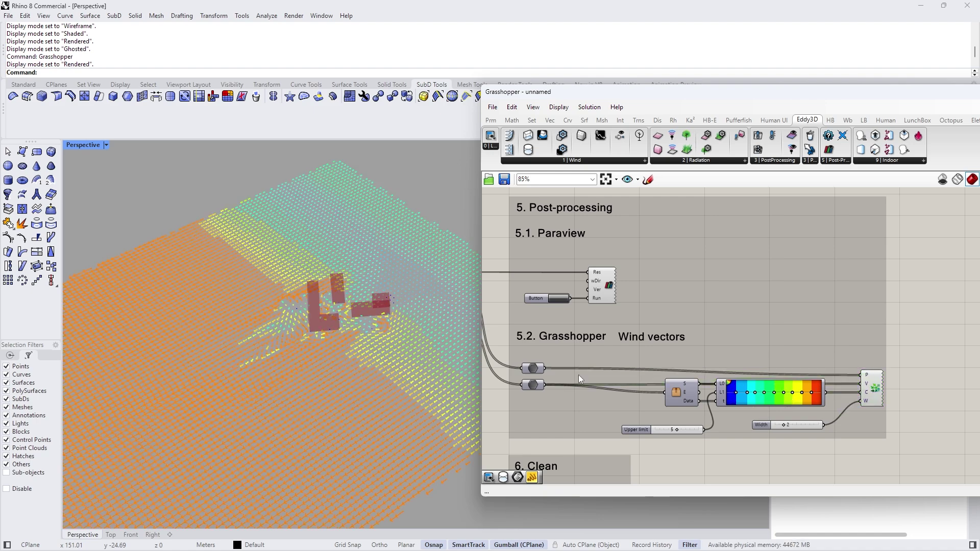
# Step: Set the Upper limit slider feeding the wind vector colour gradient to 6
pyautogui.scroll(10, 341, 311)
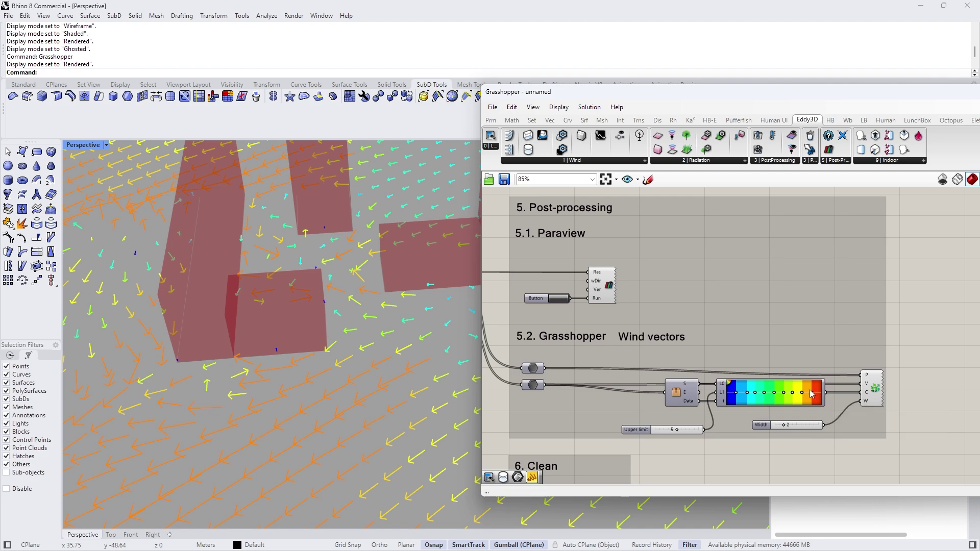
pyautogui.scroll(-8, 407, 331)
pyautogui.moveTo(412, 375); pyautogui.dragTo(357, 306, button='right')
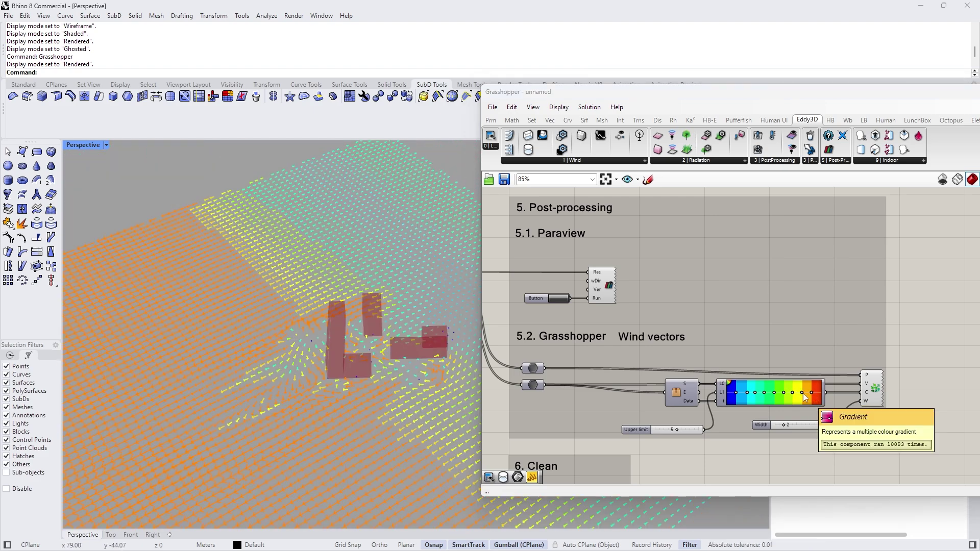
pyautogui.scroll(10, 381, 383)
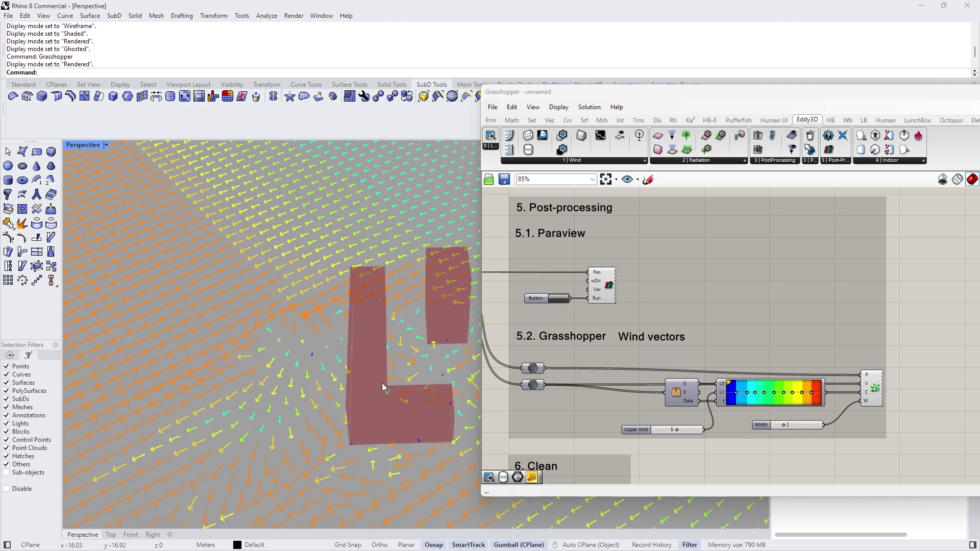
pyautogui.scroll(-6, 378, 368)
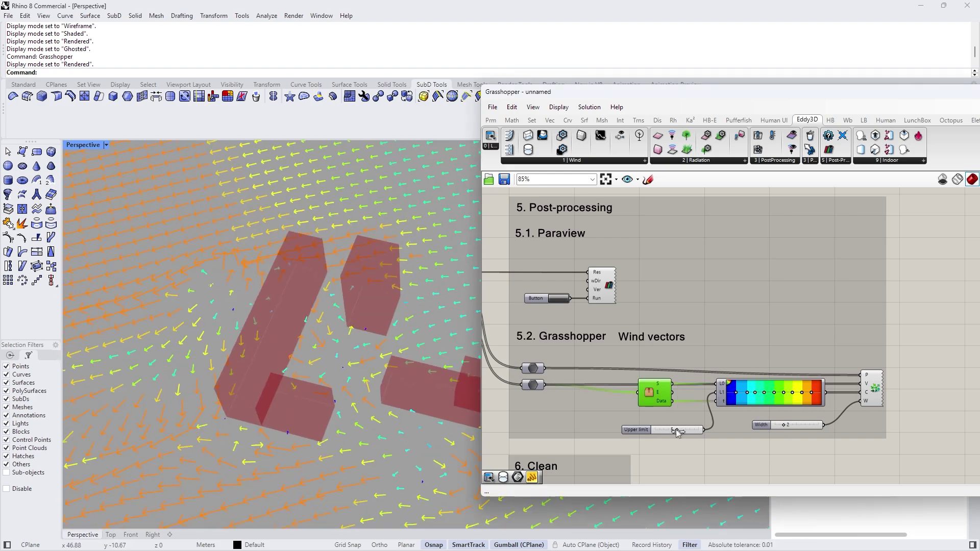
pyautogui.moveTo(676, 430)
pyautogui.mouseDown()
pyautogui.moveTo(662, 430)
pyautogui.moveTo(682, 430)
pyautogui.mouseUp()
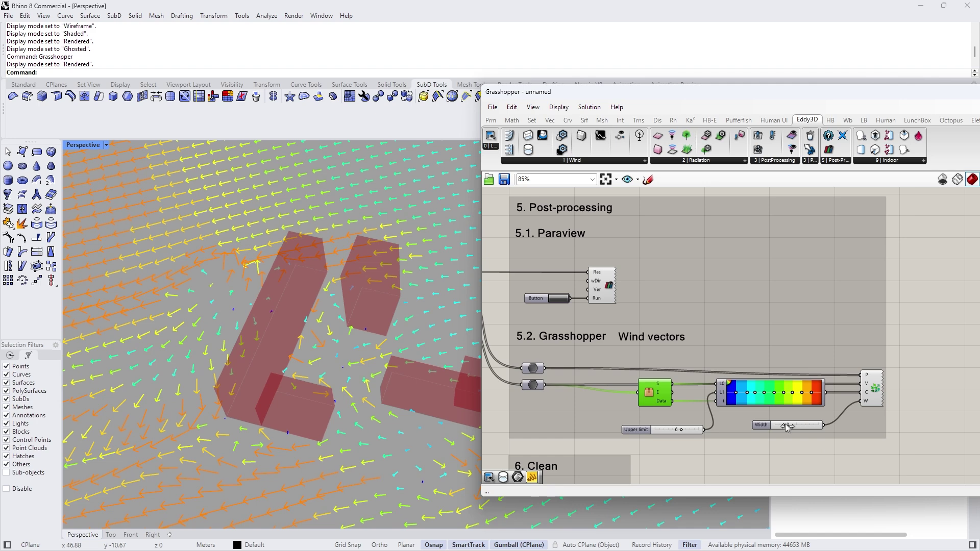
# Step: Inspect the component in the 5.1. Paraview section and check the desktop for the Paraview 5.6.2 shortcut
pyautogui.scroll(3, 708, 262)
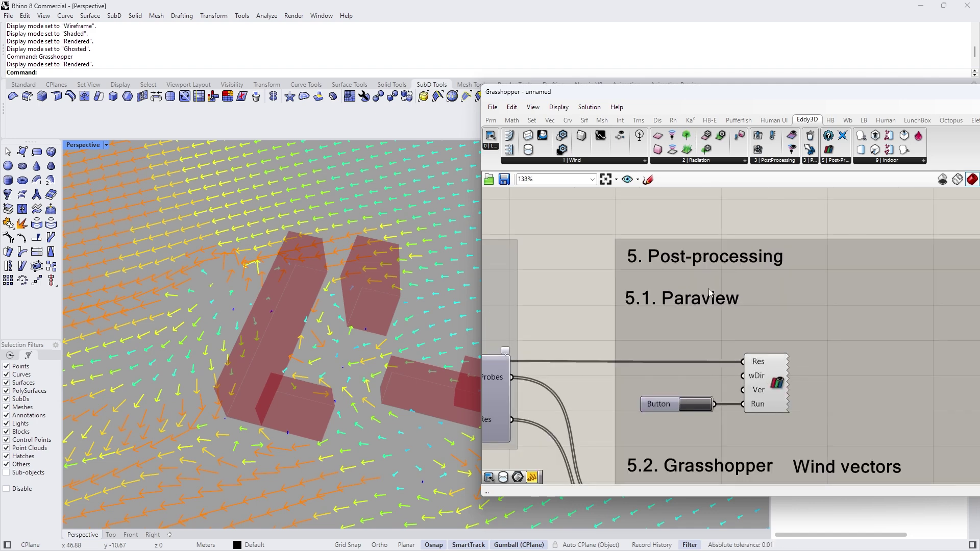
pyautogui.scroll(-3, 680, 296)
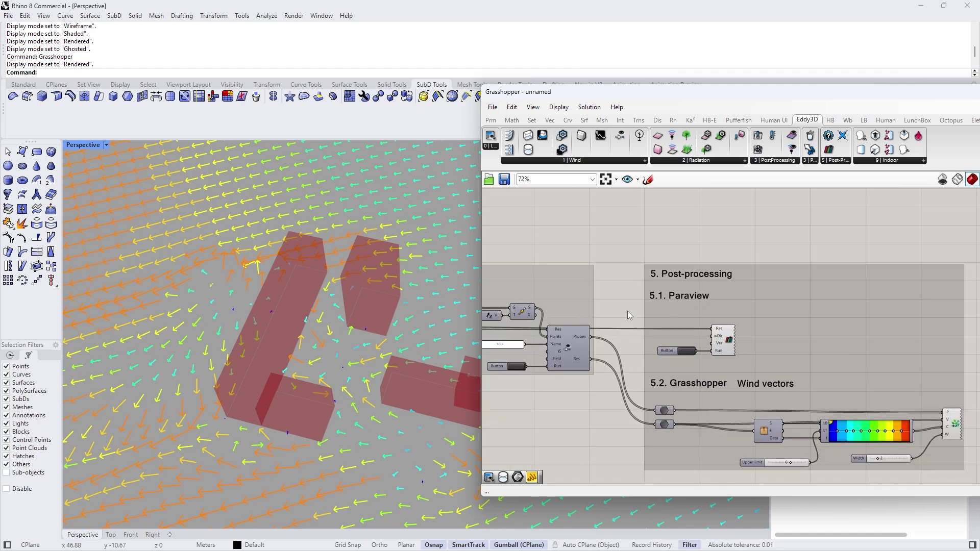
pyautogui.moveTo(722, 335); pyautogui.dragTo(720, 335)
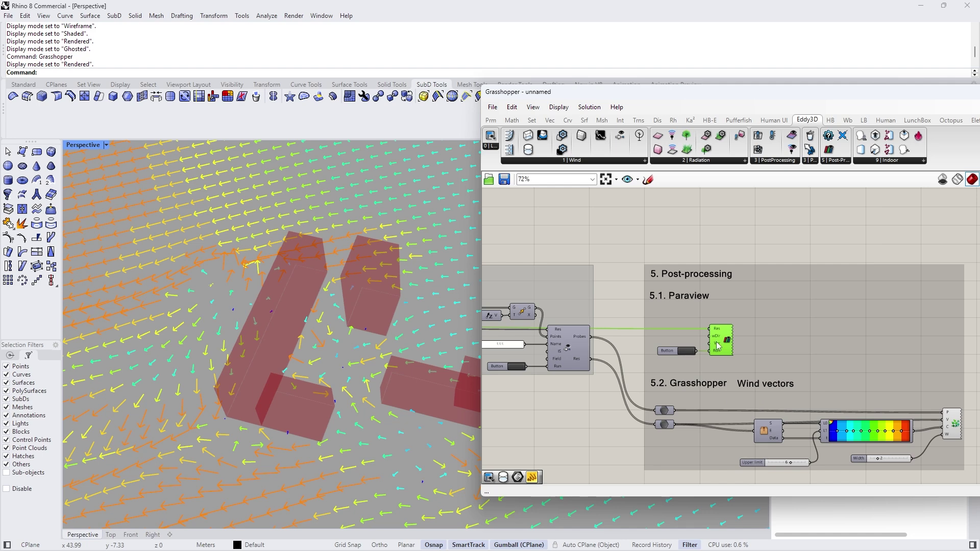
pyautogui.click(923, 3)
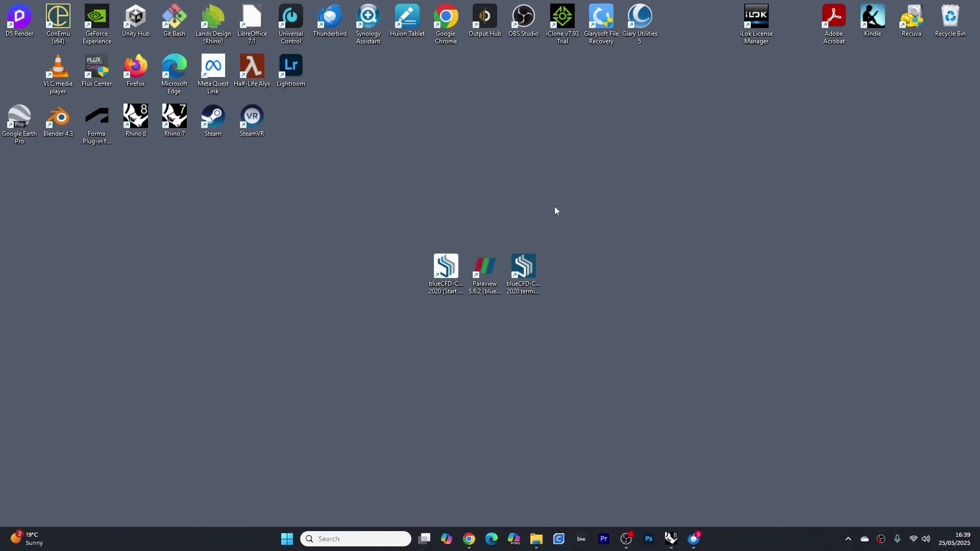
pyautogui.moveTo(481, 268)
pyautogui.mouseDown()
pyautogui.moveTo(467, 204)
pyautogui.moveTo(485, 197)
pyautogui.moveTo(485, 262)
pyautogui.mouseUp()
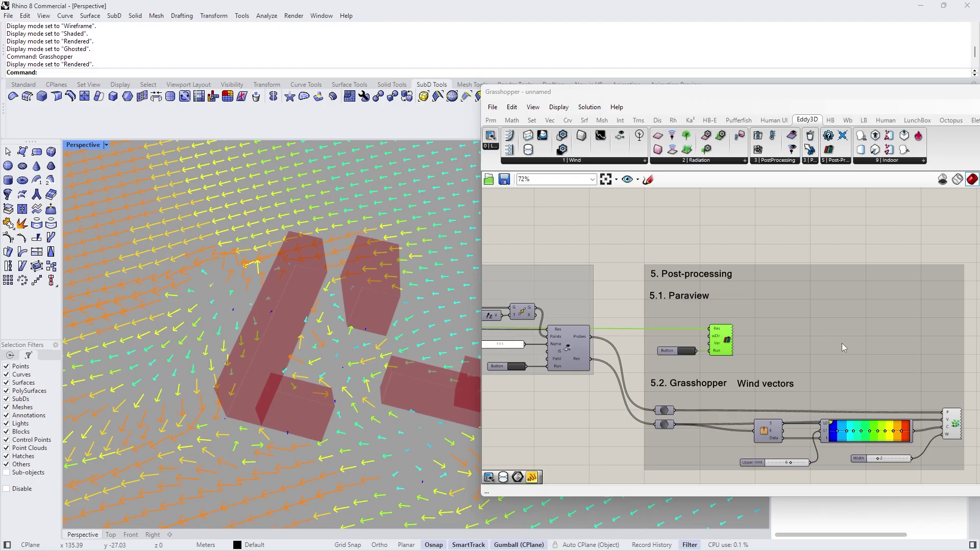
# Step: Inspect the 6. Clean group with its cleaning component and run button beneath the post-processing section
pyautogui.scroll(-2, 842, 343)
pyautogui.scroll(3, 851, 333)
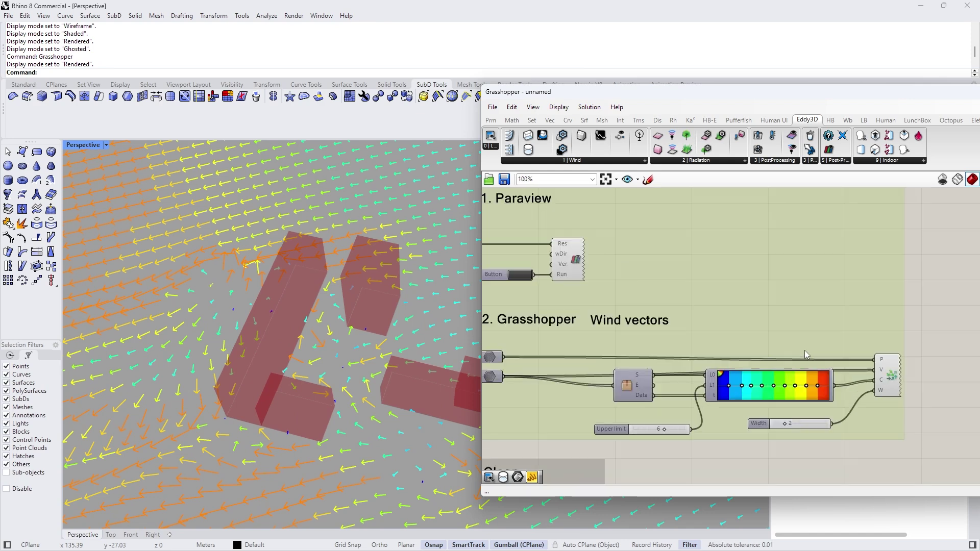
pyautogui.scroll(-3, 804, 351)
pyautogui.scroll(2, 832, 369)
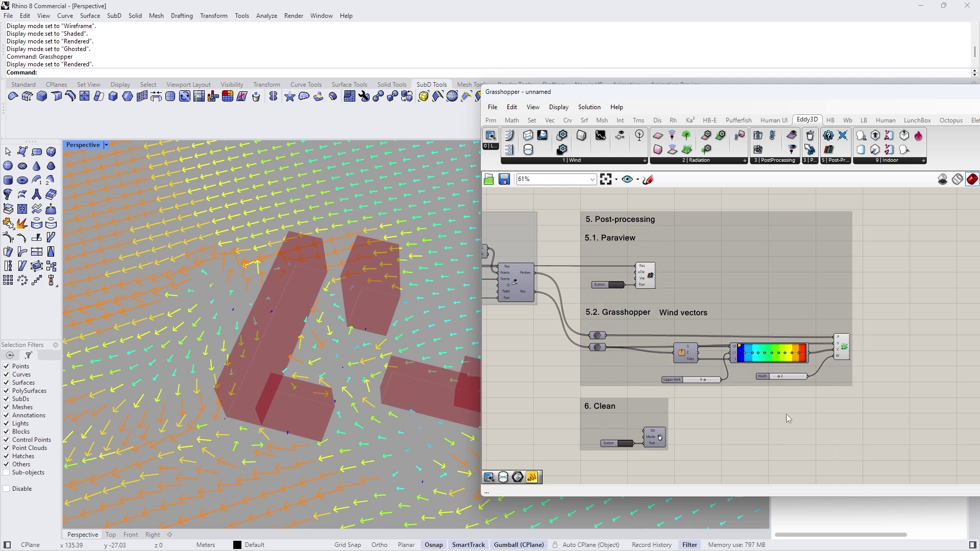
pyautogui.scroll(3, 786, 414)
pyautogui.scroll(-1, 701, 425)
pyautogui.moveTo(595, 381); pyautogui.dragTo(596, 372)
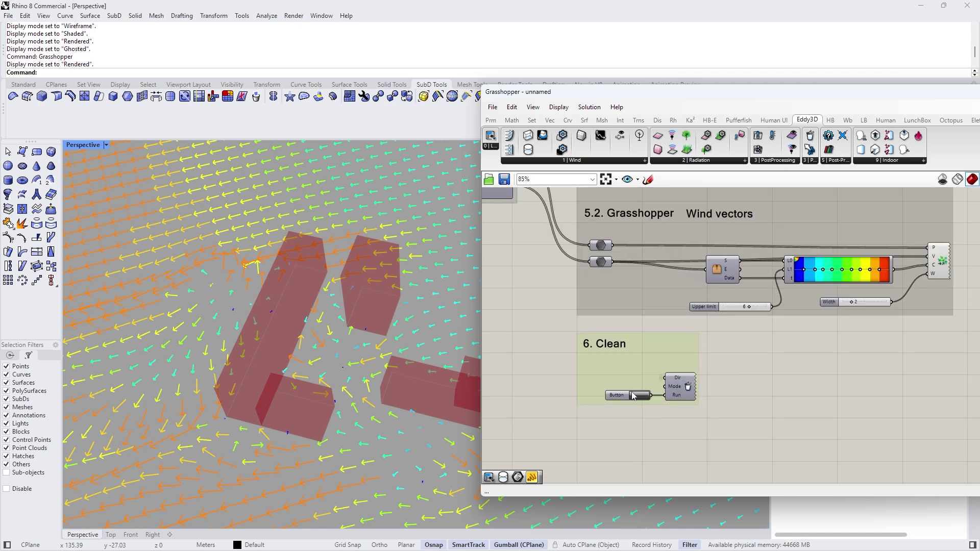
pyautogui.click(770, 415)
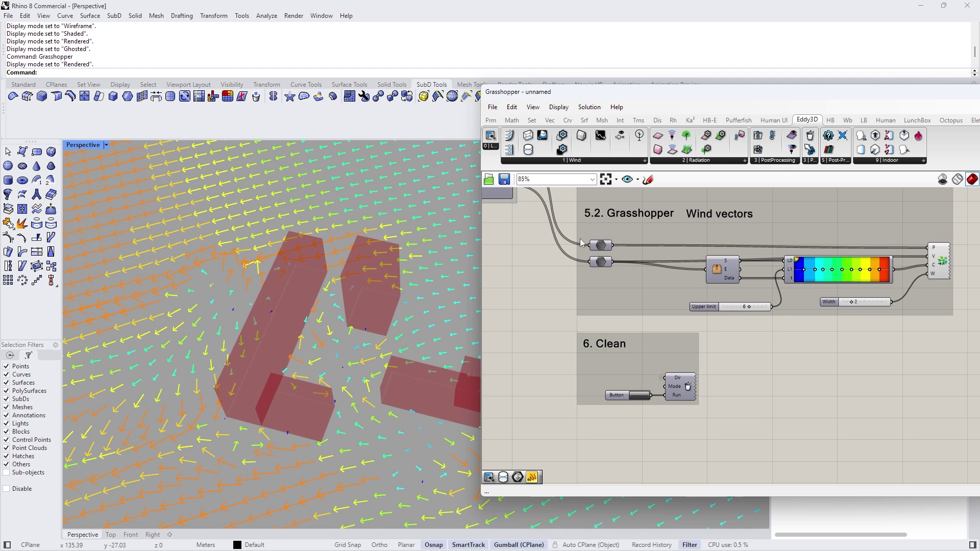
# Step: Add a panel, wire it to the wind vector data container in section 5.2, and enlarge it to read the vector values
pyautogui.click(491, 120)
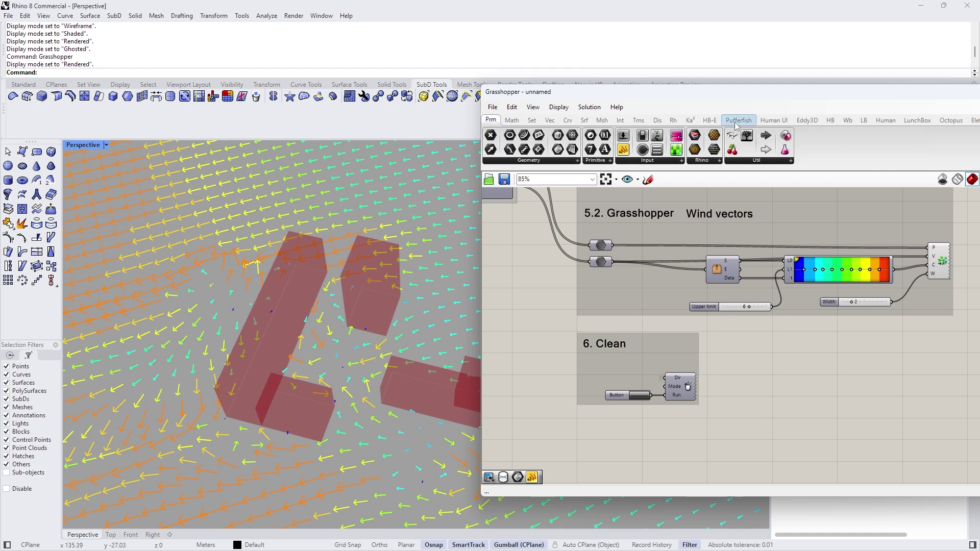
pyautogui.moveTo(623, 149); pyautogui.dragTo(743, 330)
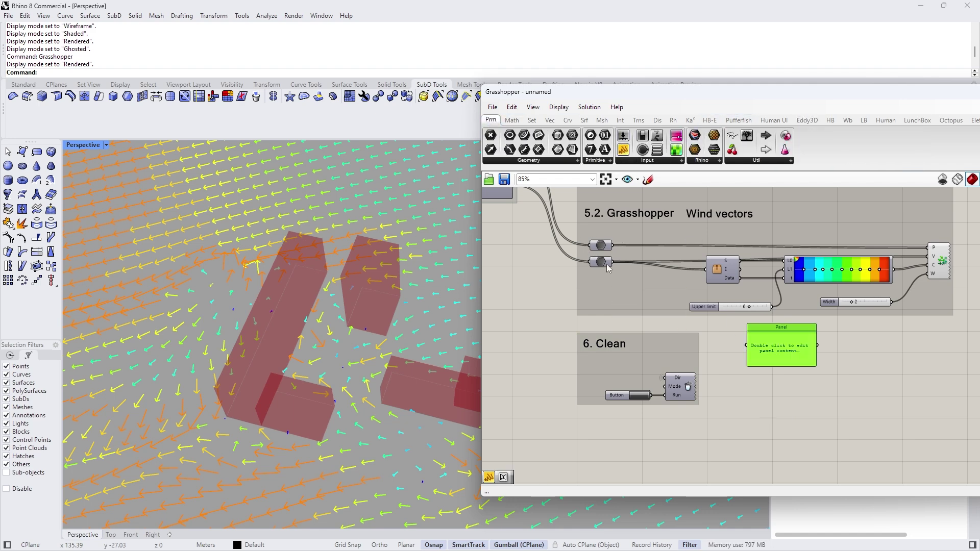
pyautogui.moveTo(616, 263); pyautogui.dragTo(746, 393)
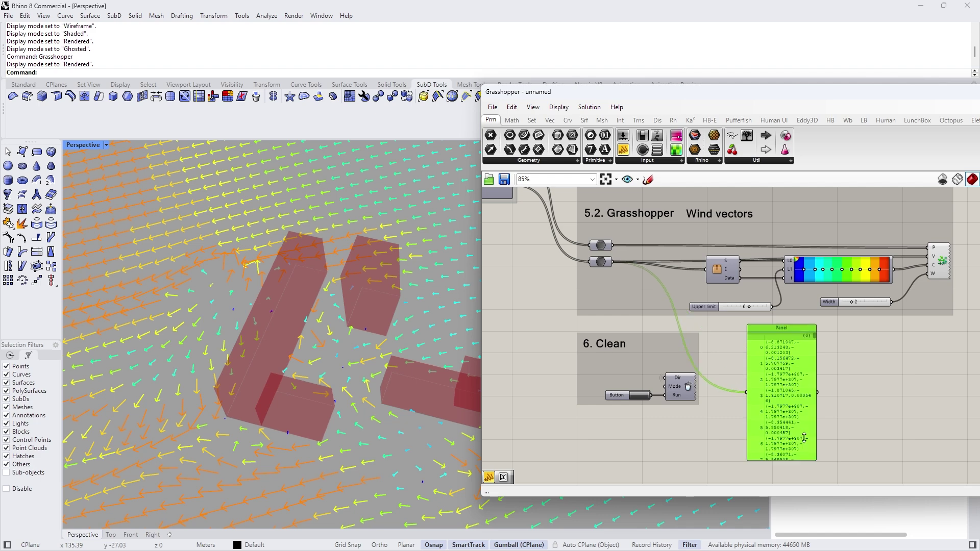
pyautogui.moveTo(816, 396); pyautogui.dragTo(938, 396)
pyautogui.moveTo(878, 382); pyautogui.dragTo(872, 246)
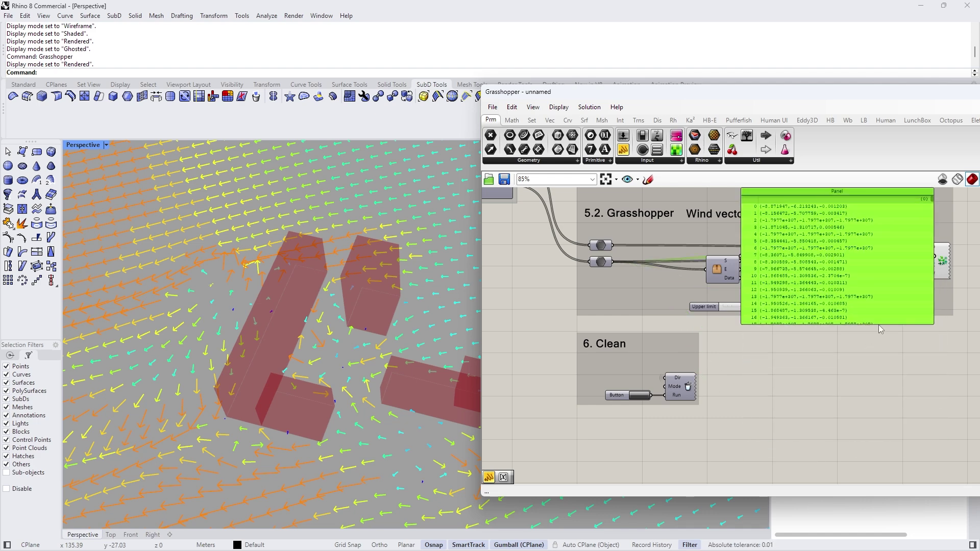
pyautogui.moveTo(879, 324); pyautogui.dragTo(886, 475)
pyautogui.scroll(-5, 824, 367)
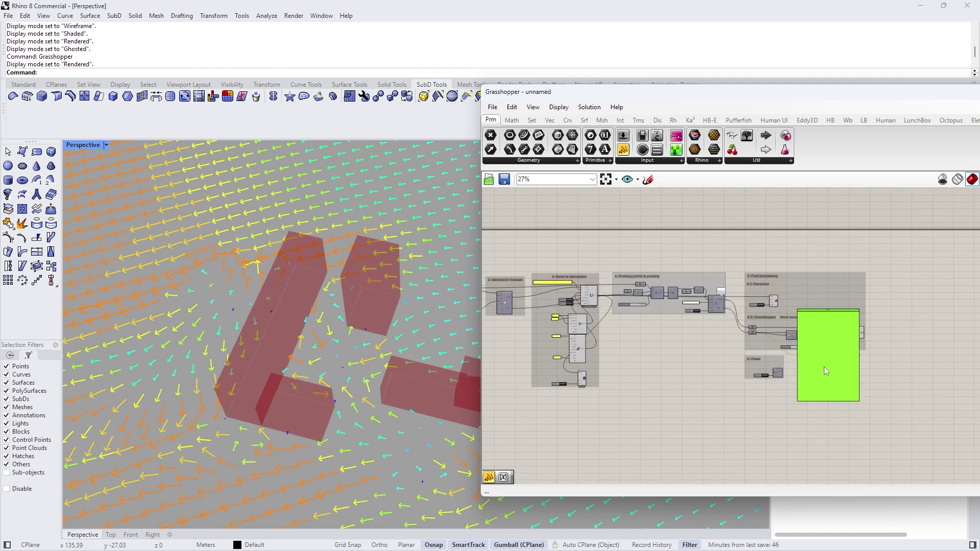
pyautogui.scroll(5, 825, 367)
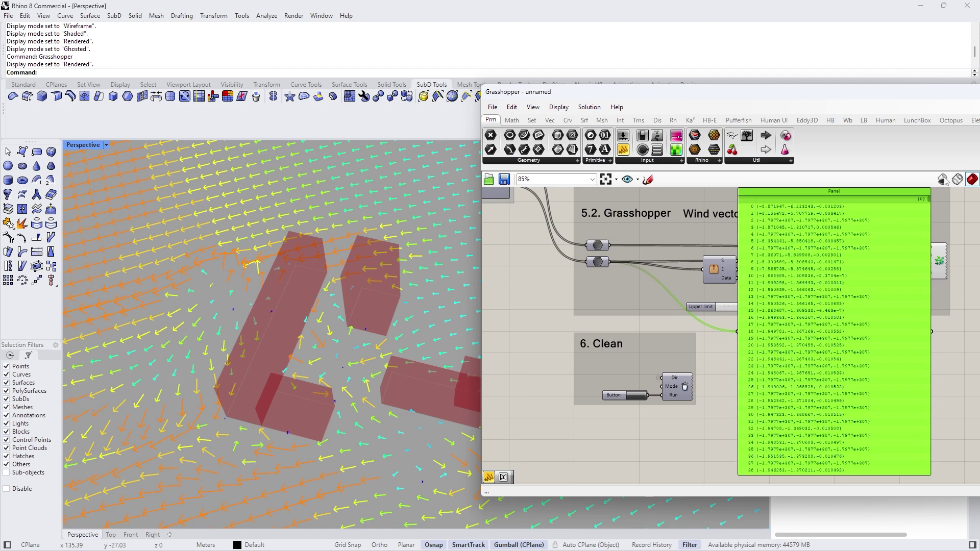
# Step: Delete the panel listing the wind vector values
pyautogui.click(938, 384)
pyautogui.moveTo(905, 200); pyautogui.dragTo(894, 331)
pyautogui.press('Delete')
pyautogui.scroll(-6, 358, 279)
pyautogui.scroll(-3, 358, 279)
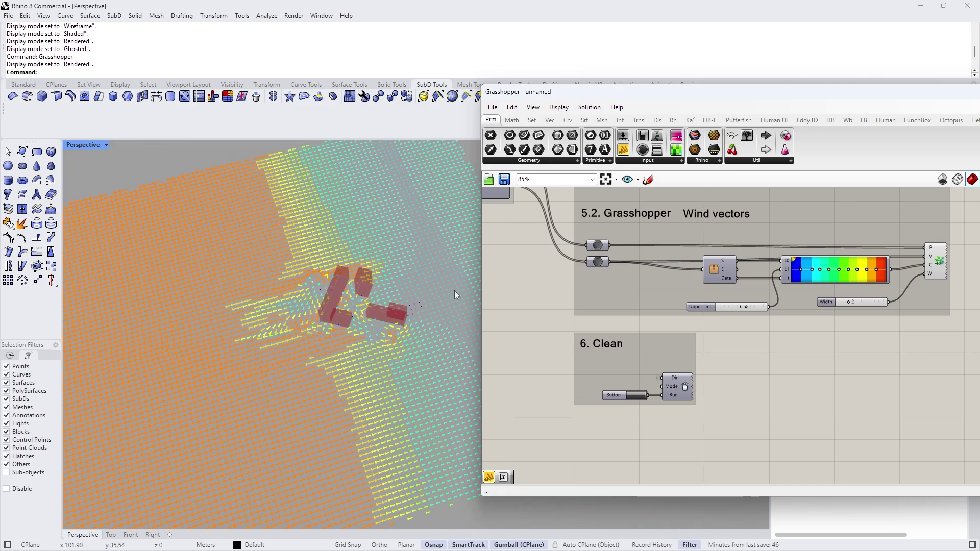
# Step: Examine the coloured wind vectors around the buildings from several angles, up close and across the whole domain
pyautogui.moveTo(706, 271); pyautogui.dragTo(691, 278)
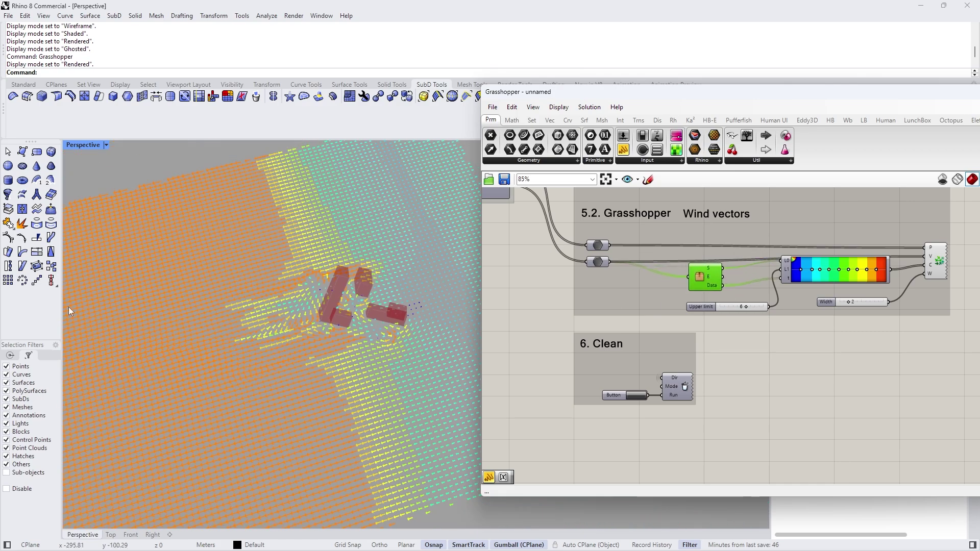
pyautogui.scroll(-5, 236, 332)
pyautogui.scroll(8, 236, 332)
pyautogui.moveTo(304, 345); pyautogui.dragTo(277, 354, button='right')
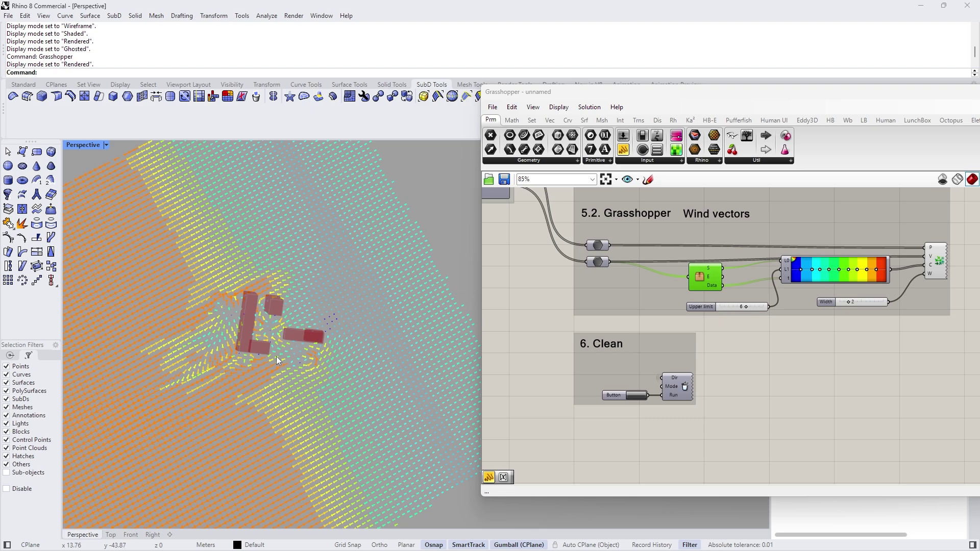
pyautogui.scroll(-6, 807, 337)
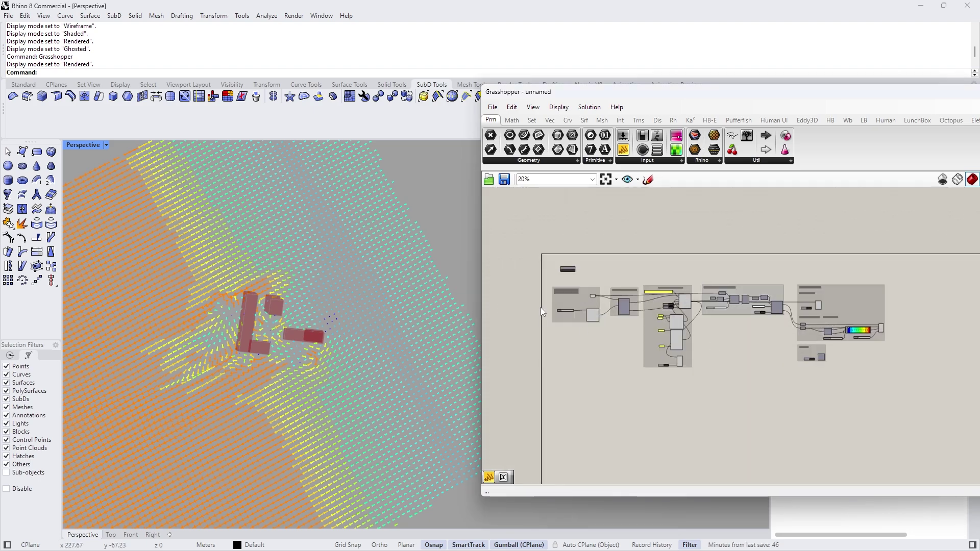
pyautogui.scroll(2, 542, 302)
pyautogui.moveTo(299, 258); pyautogui.dragTo(342, 375, button='right')
pyautogui.scroll(-4, 629, 302)
pyautogui.scroll(5, 660, 299)
pyautogui.scroll(-4, 594, 294)
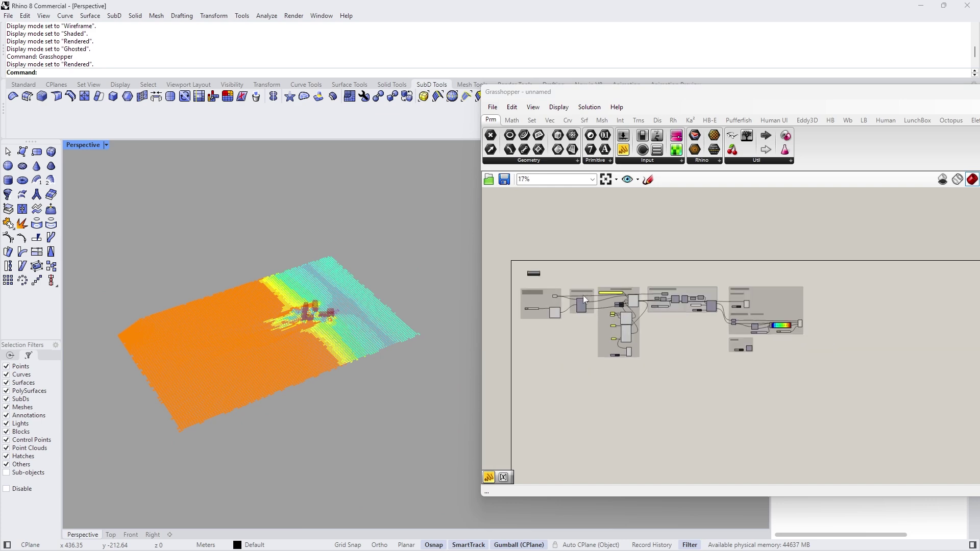
# Step: Delete the whole simple wind analysis definition, keeping only the Templates component, and bring the full Grasshopper window into view
pyautogui.moveTo(513, 280); pyautogui.dragTo(878, 372)
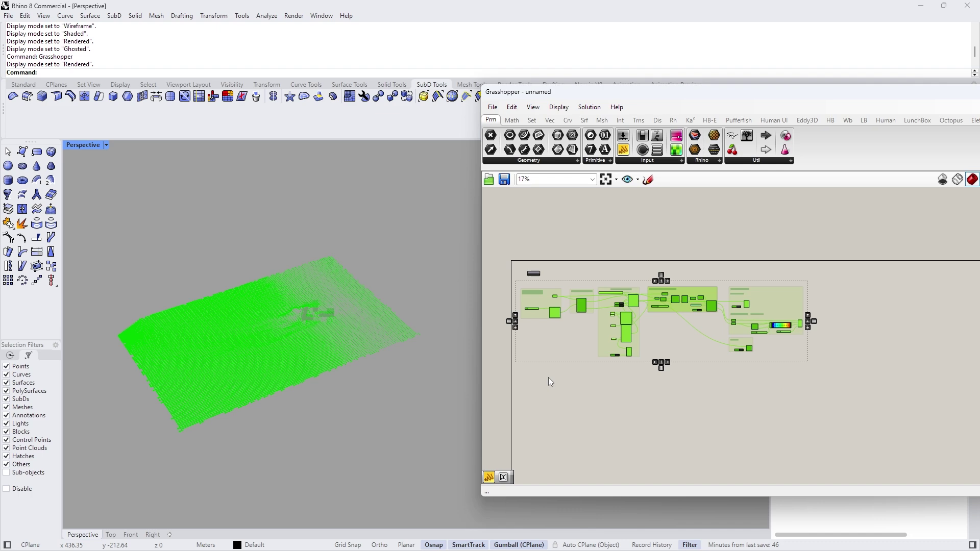
pyautogui.press('Delete')
pyautogui.moveTo(625, 93); pyautogui.dragTo(552, 97)
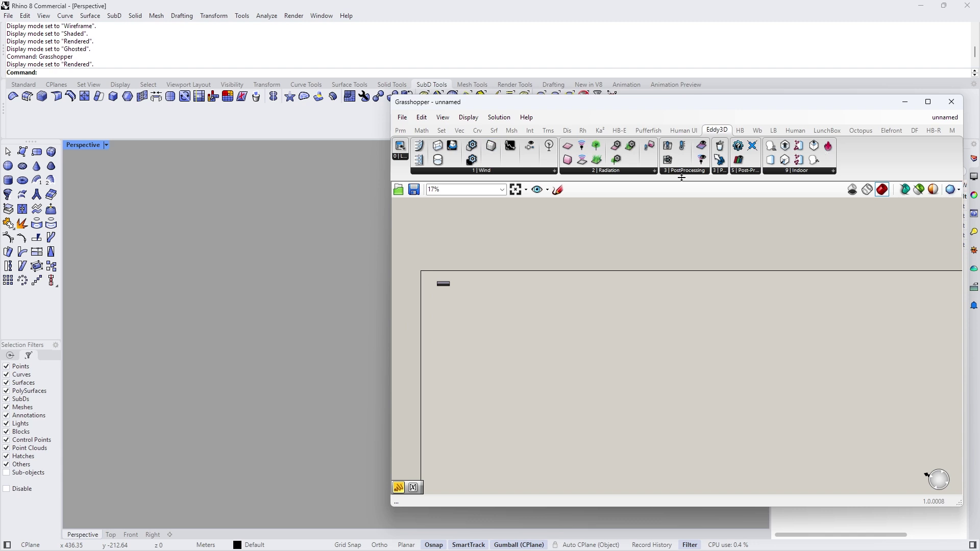
# Step: Load the 3_SimpleWindAnalysisWithTerrain template from the Templates component
pyautogui.scroll(5, 457, 298)
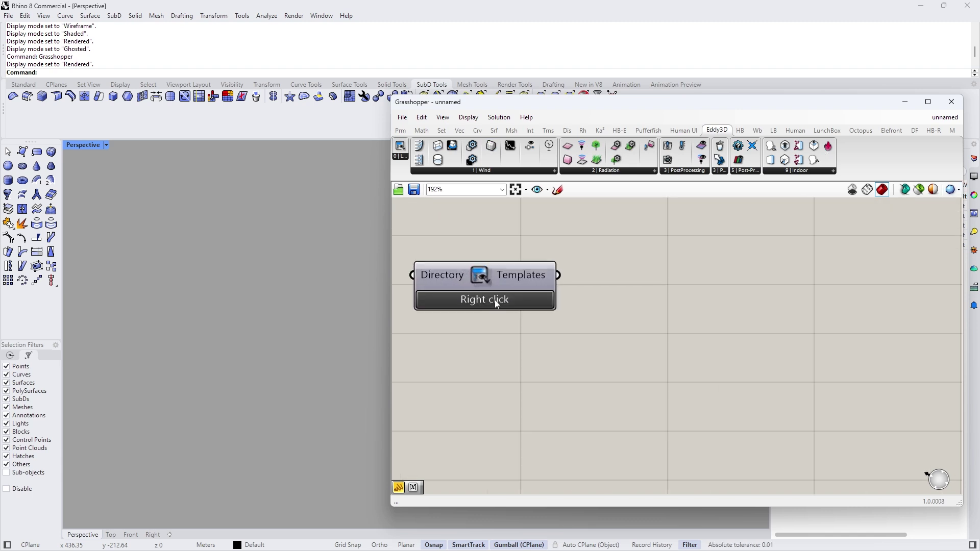
pyautogui.rightClick(496, 304)
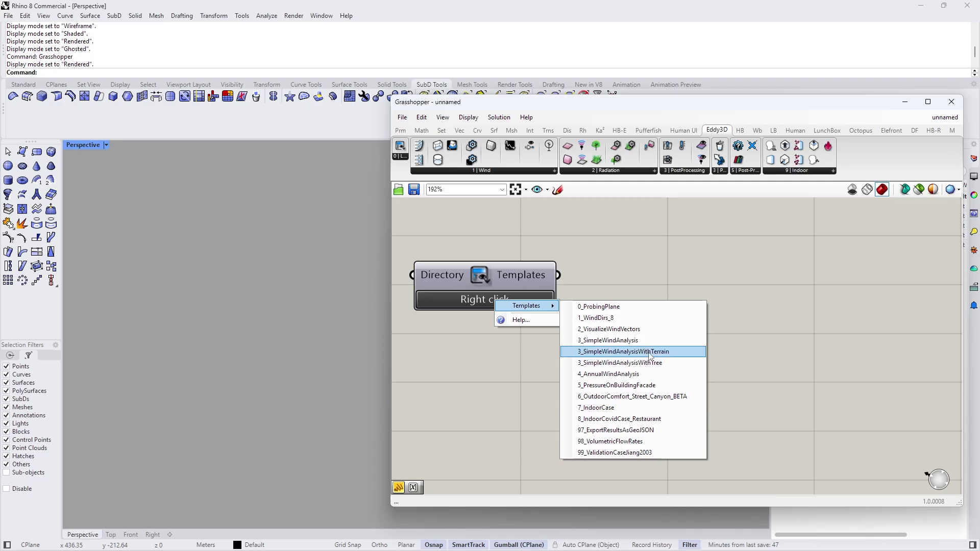
pyautogui.click(650, 354)
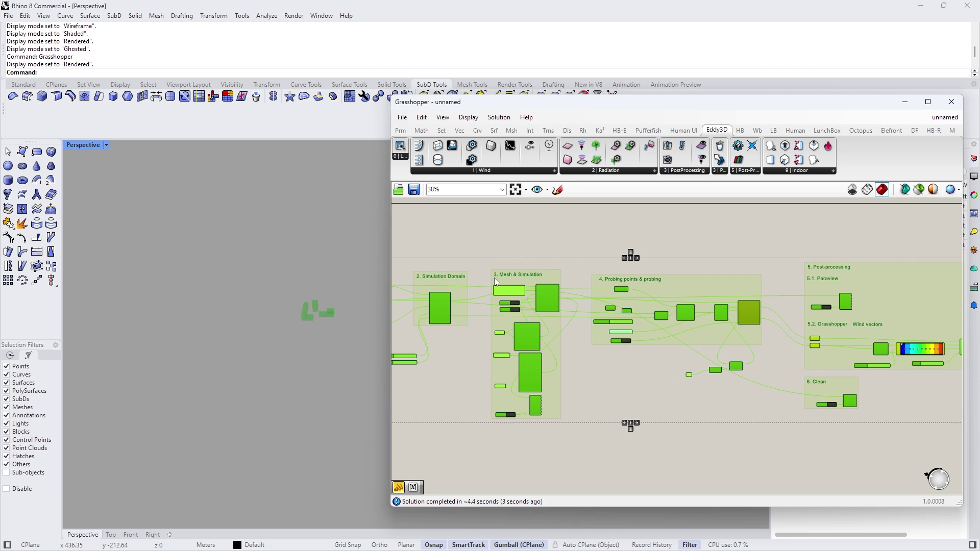
# Step: Check the case directory path in the Mesh & Simulation panel and open the 3_SimpleWindAnalysisWithTerrain folder in File Explorer
pyautogui.scroll(5, 494, 278)
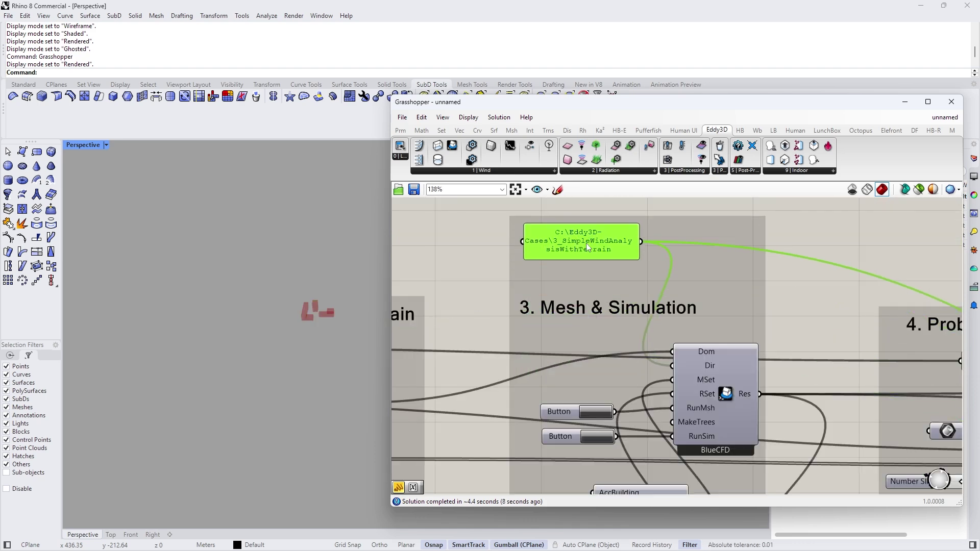
pyautogui.doubleClick(585, 330)
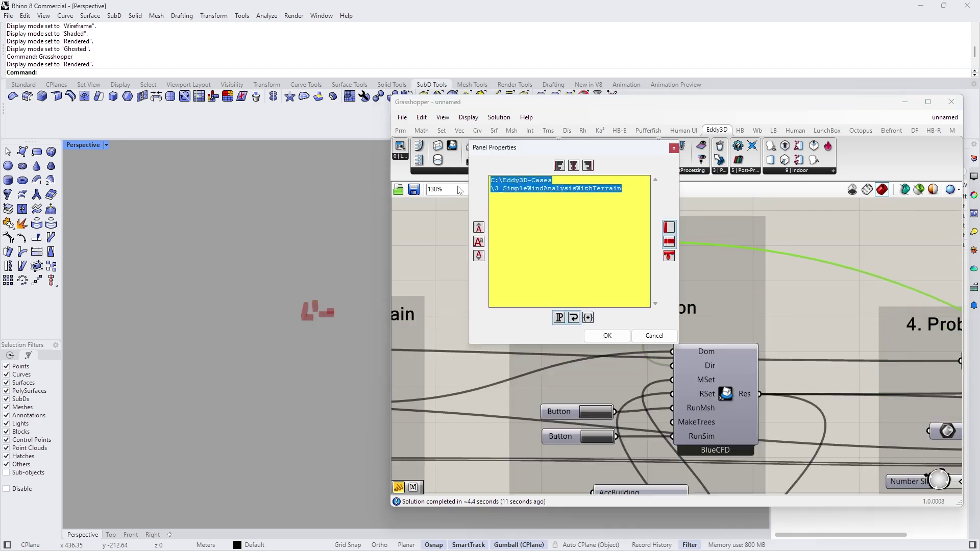
pyautogui.moveTo(536, 539)
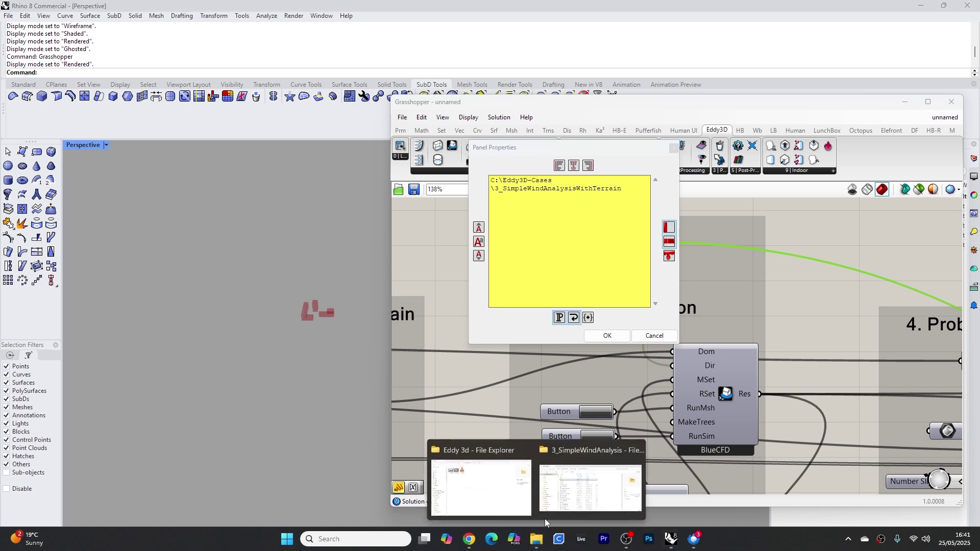
pyautogui.click(569, 498)
pyautogui.click(279, 218)
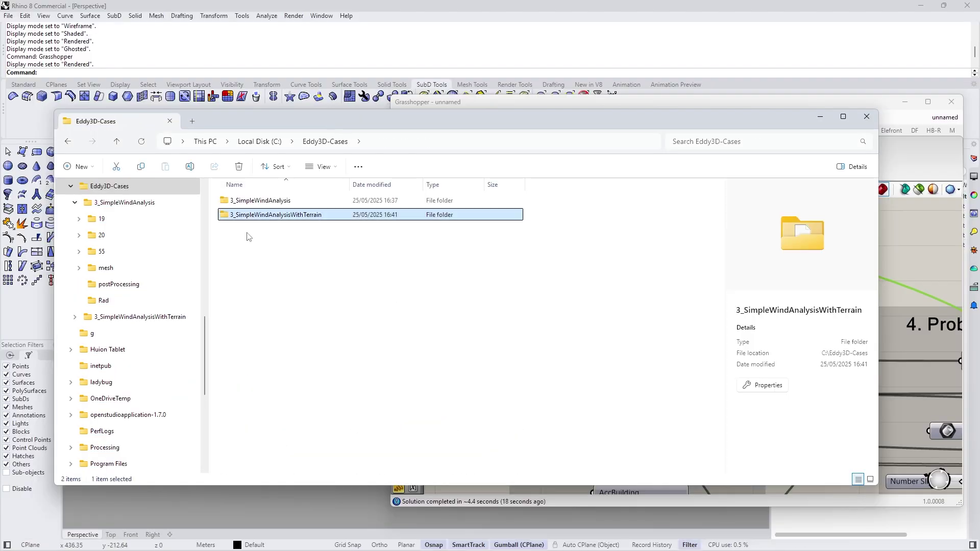
pyautogui.doubleClick(259, 217)
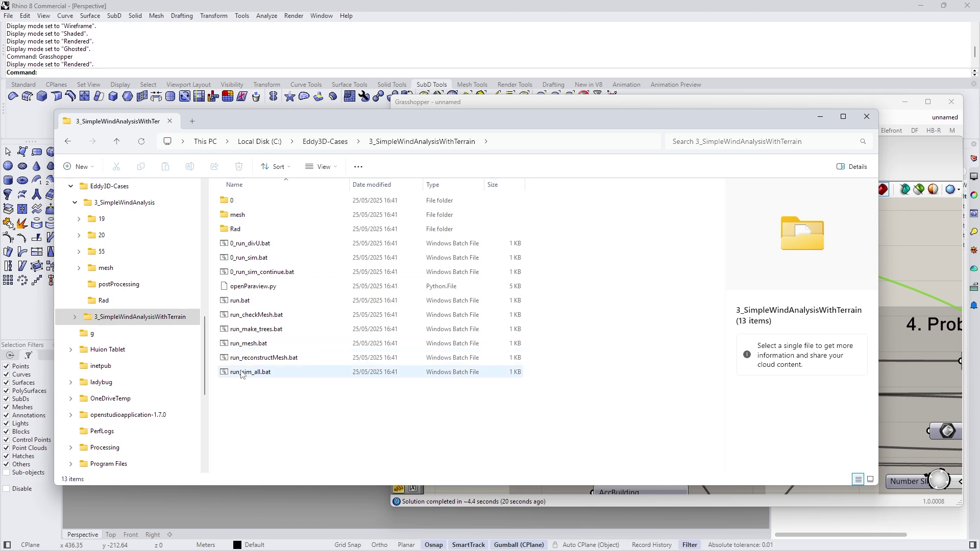
# Step: Check the size on disk of the 3_SimpleWindAnalysis case folder in its properties, and return to Grasshopper
pyautogui.hotkey('alt', 'Left')
pyautogui.click(274, 200)
pyautogui.rightClick(275, 202)
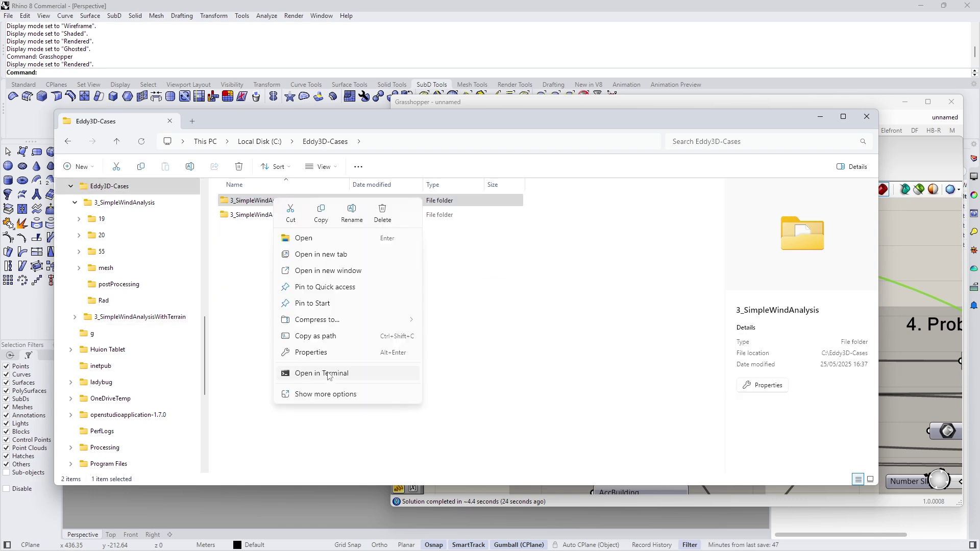
pyautogui.click(313, 353)
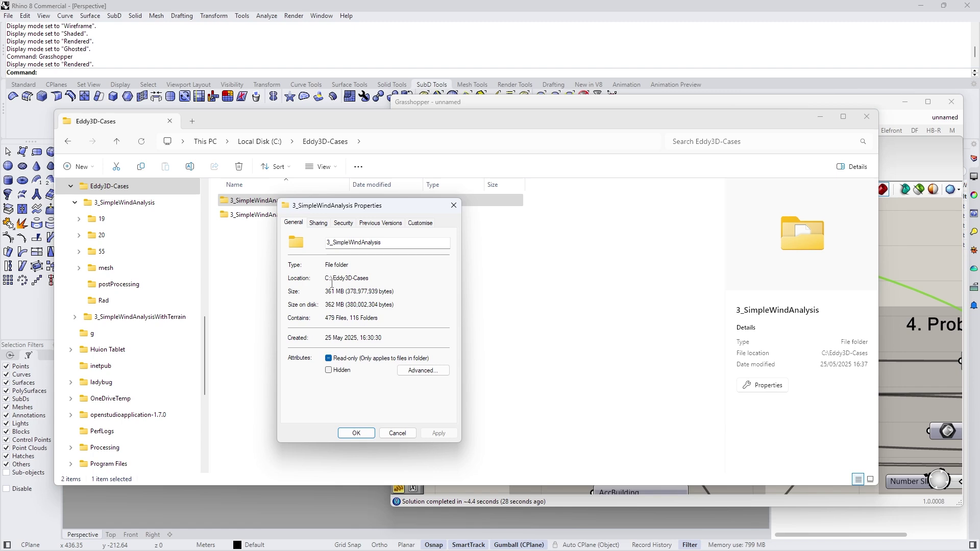
pyautogui.moveTo(325, 305); pyautogui.dragTo(348, 307)
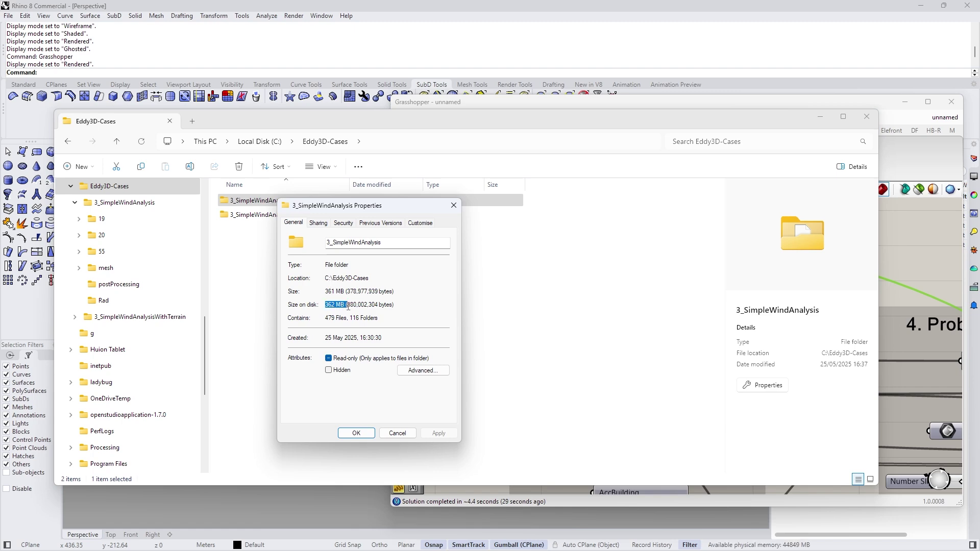
pyautogui.click(396, 437)
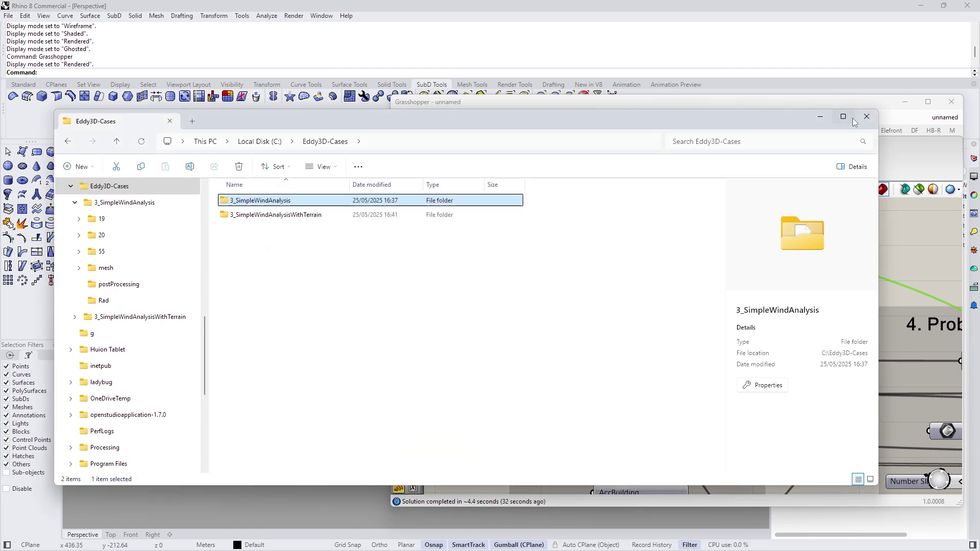
pyautogui.click(821, 116)
# Step: Identify the building mesh and terrain geometry containers in section 1 and align the terrain container beneath the building one
pyautogui.scroll(-5, 721, 292)
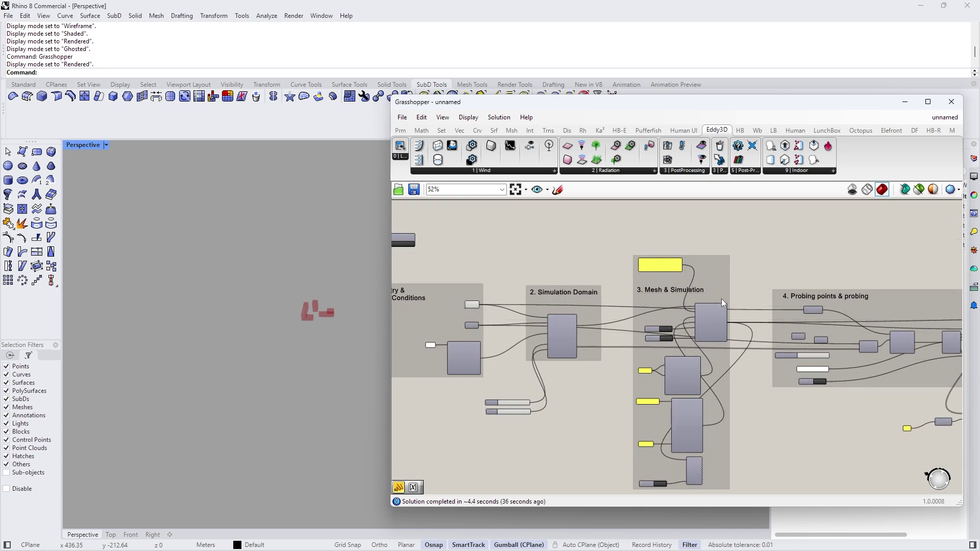
pyautogui.scroll(-3, 712, 302)
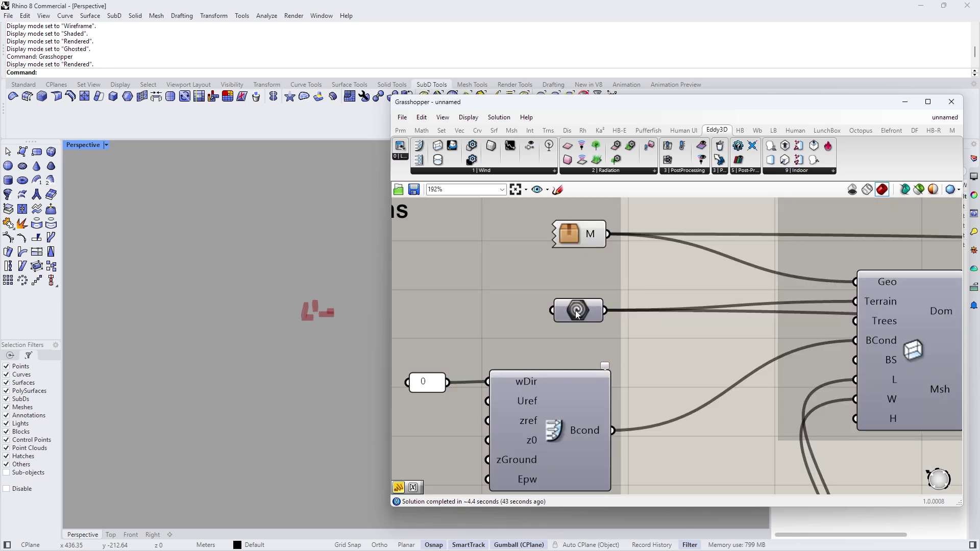
pyautogui.click(583, 306)
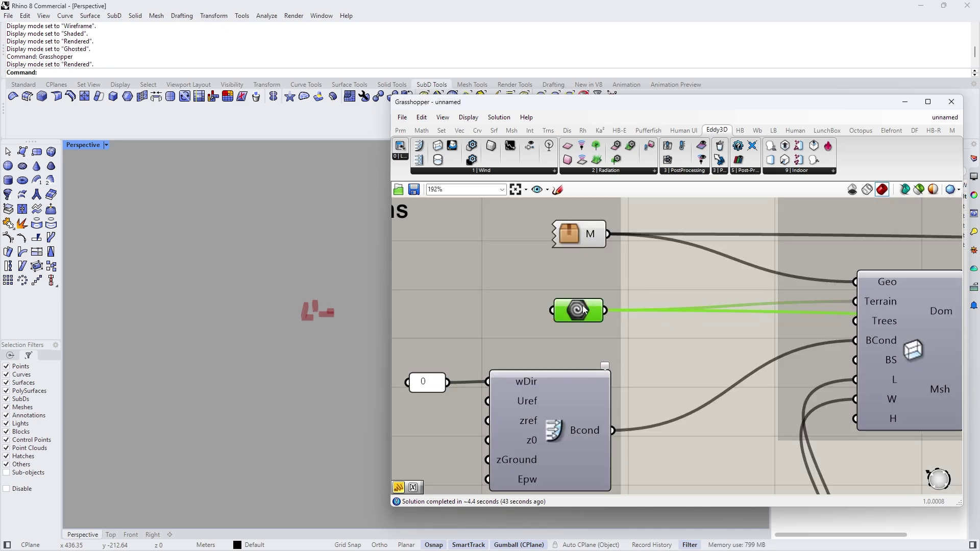
pyautogui.click(581, 229)
pyautogui.scroll(-2, 579, 236)
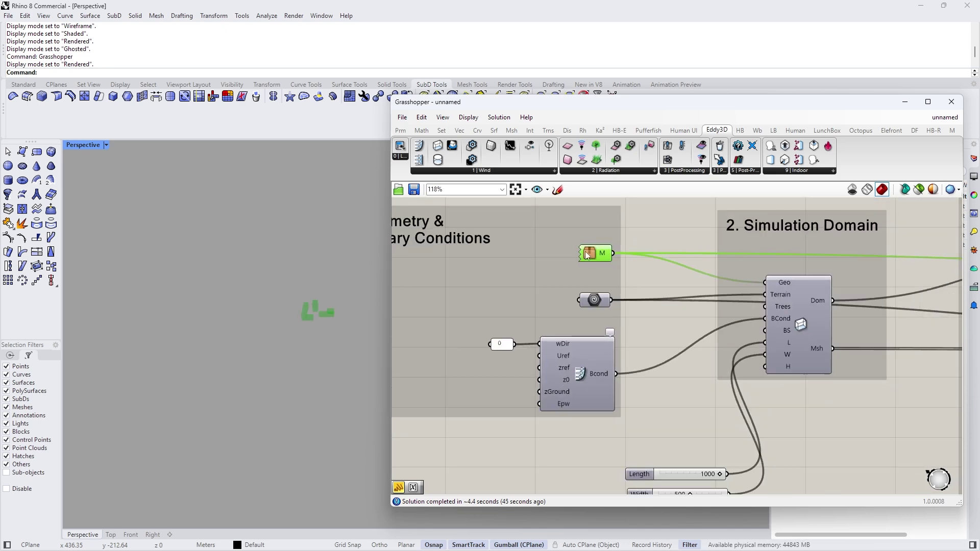
pyautogui.scroll(2, 587, 245)
pyautogui.moveTo(601, 254); pyautogui.dragTo(588, 258)
pyautogui.click(602, 341)
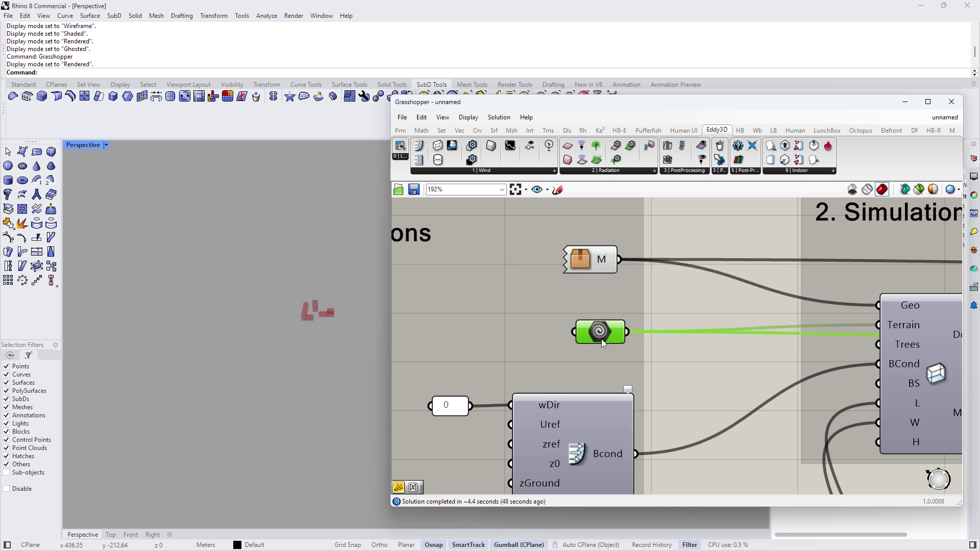
pyautogui.moveTo(602, 341); pyautogui.dragTo(595, 336)
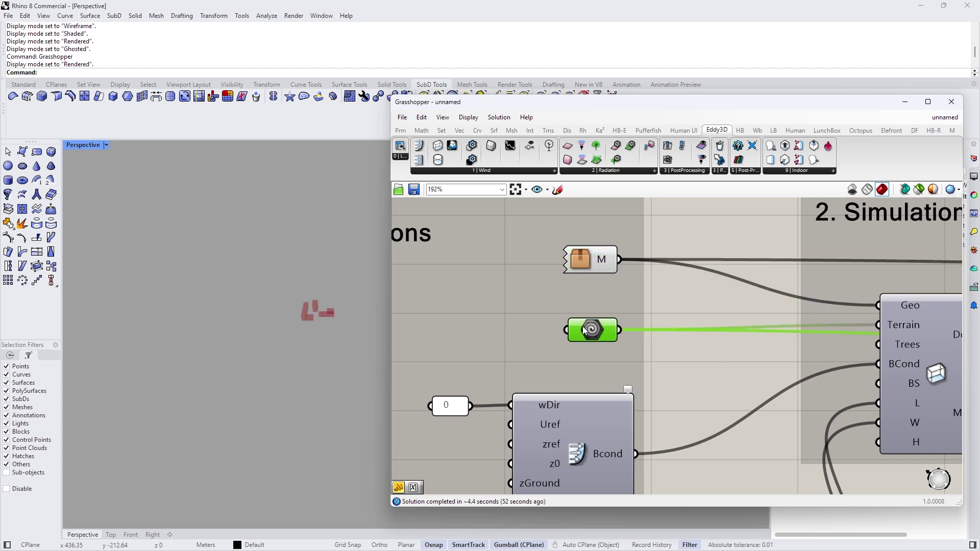
# Step: Trace the terrain container to the Terrain input of the Simulation Domain component and turn on its preview in the viewport
pyautogui.scroll(-3, 933, 329)
pyautogui.scroll(4, 651, 338)
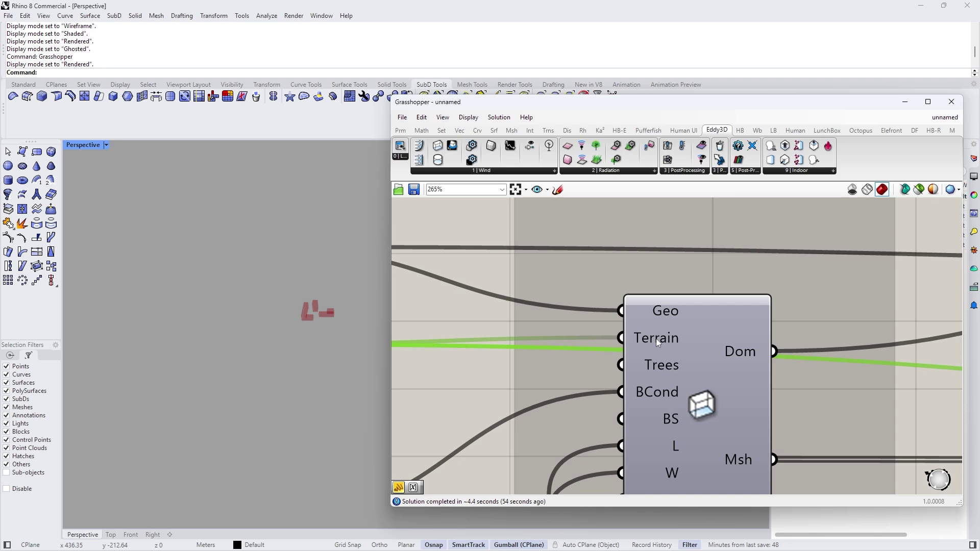
pyautogui.scroll(-1, 735, 354)
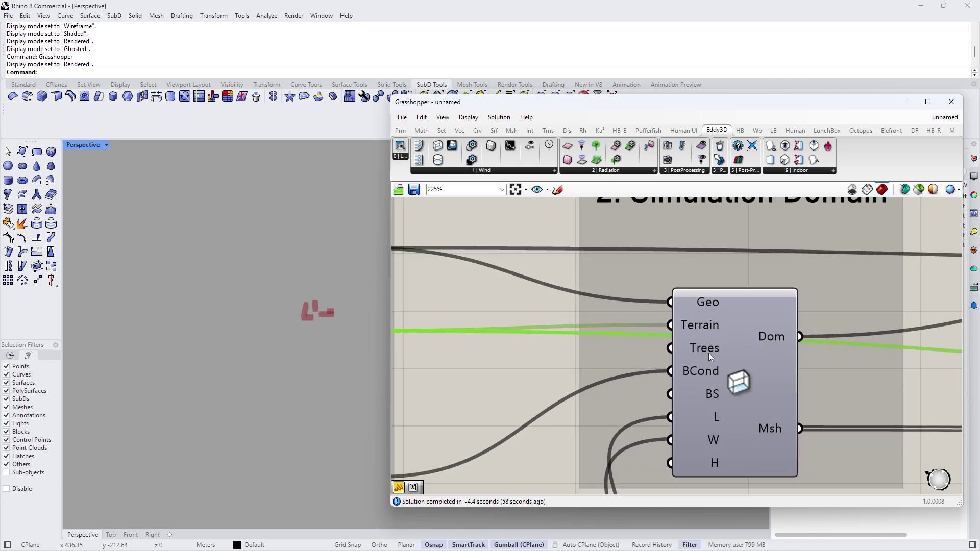
pyautogui.scroll(-5, 700, 349)
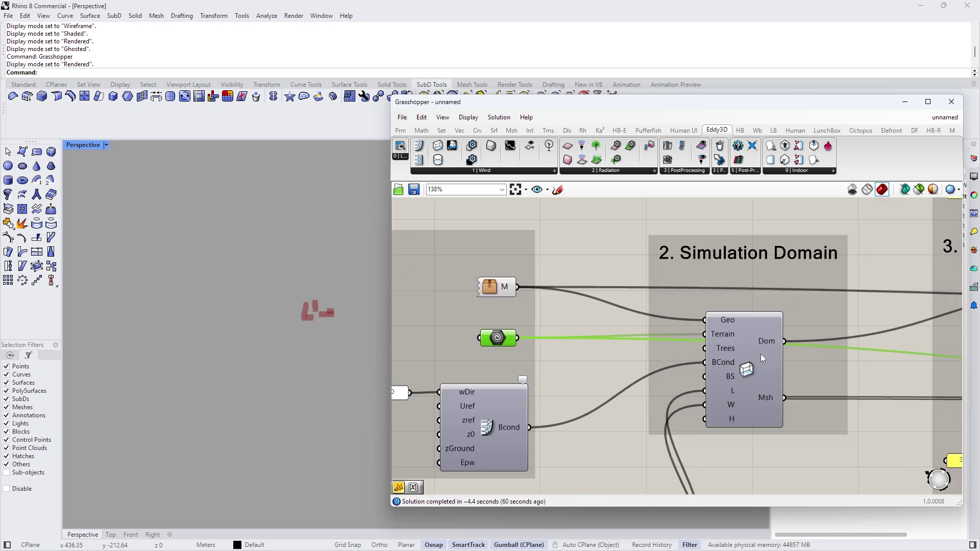
pyautogui.scroll(9, 570, 338)
pyautogui.rightClick(567, 333)
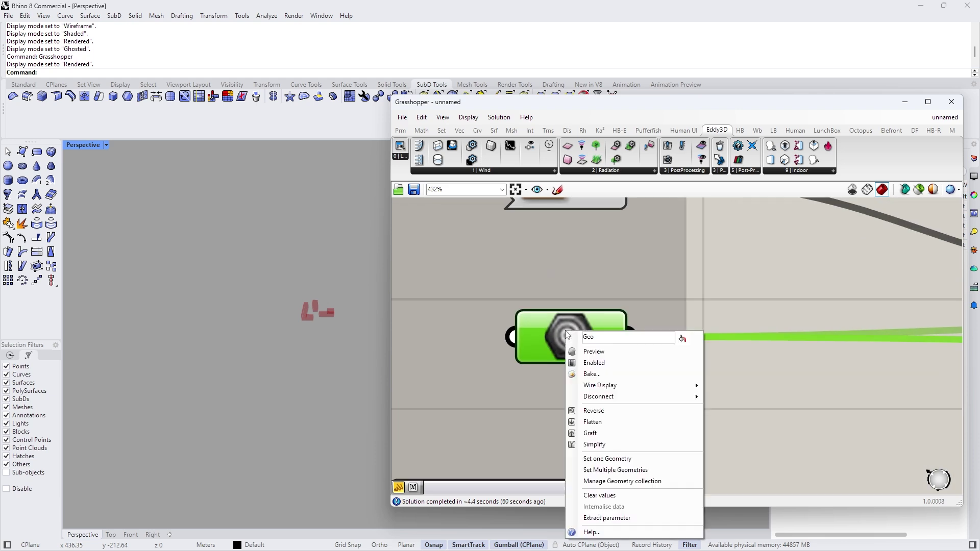
pyautogui.click(593, 351)
pyautogui.moveTo(280, 309); pyautogui.dragTo(271, 341, button='right')
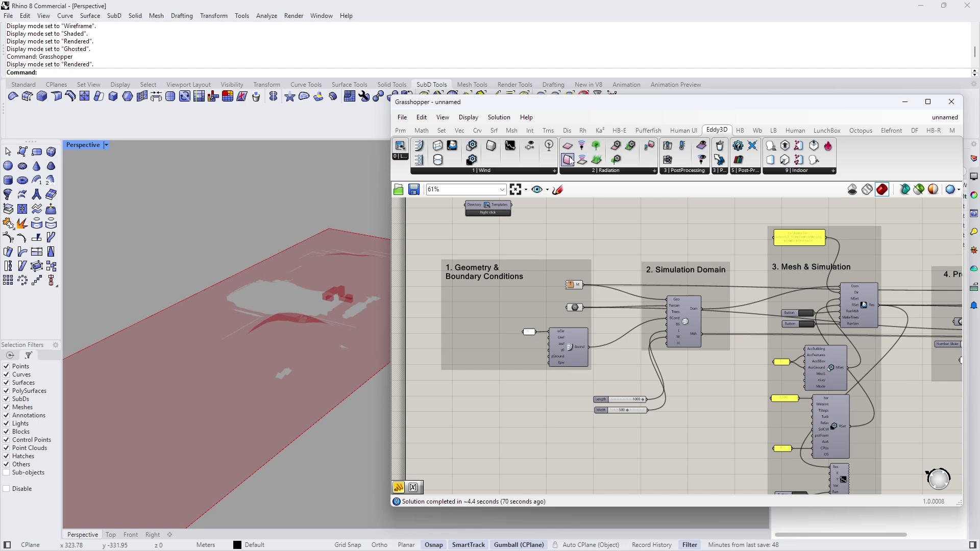
# Step: Add a Custom Preview component below section 1, wire the terrain geometry into it, and view the shaded terrain
pyautogui.click(421, 131)
pyautogui.click(567, 131)
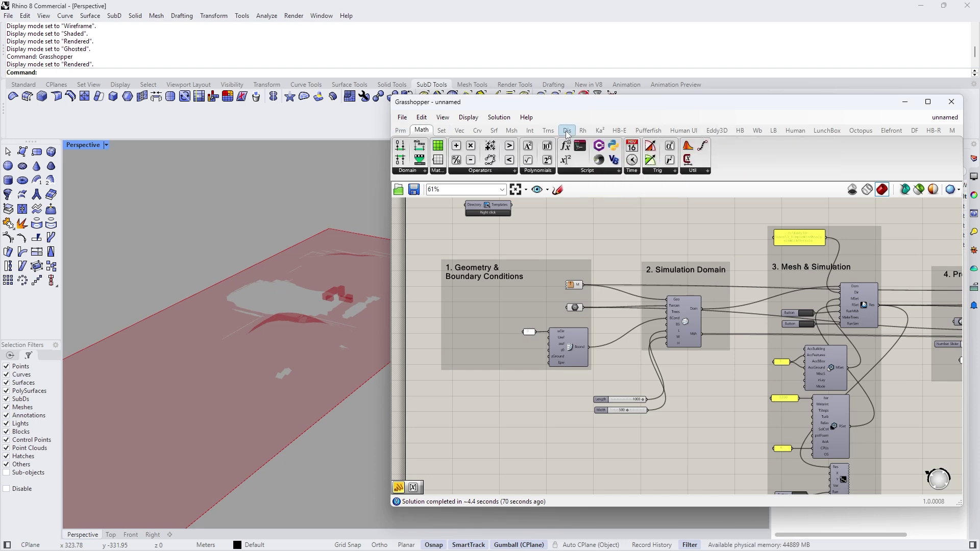
pyautogui.click(583, 131)
pyautogui.click(568, 131)
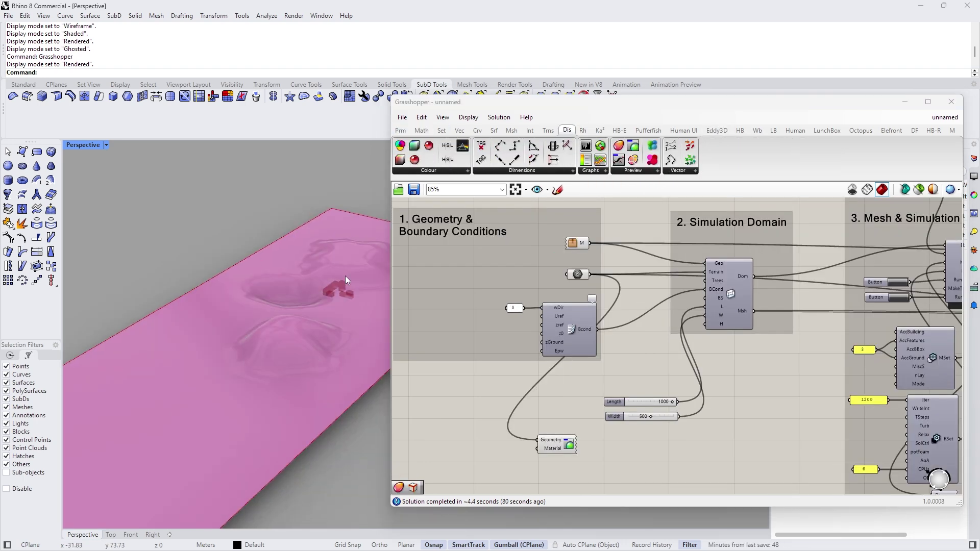
pyautogui.moveTo(345, 275); pyautogui.dragTo(322, 364, button='right')
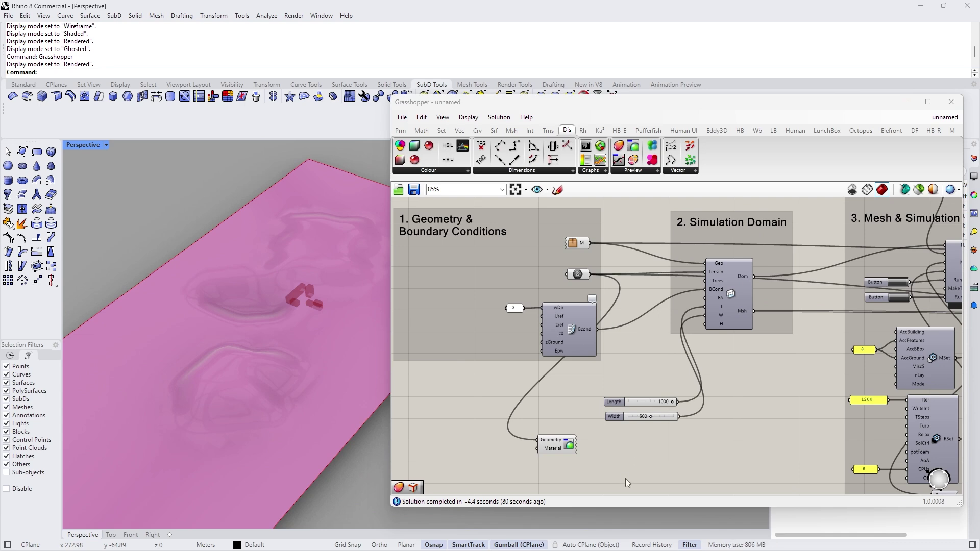
# Step: Set the iteration count feeding the run settings in section 3 to 50
pyautogui.scroll(-3, 660, 406)
pyautogui.scroll(8, 688, 369)
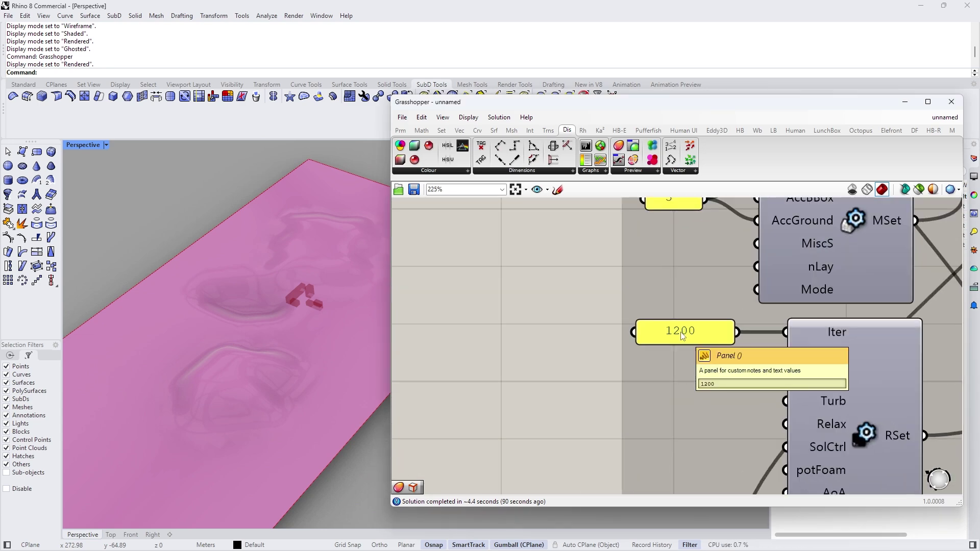
pyautogui.doubleClick(682, 335)
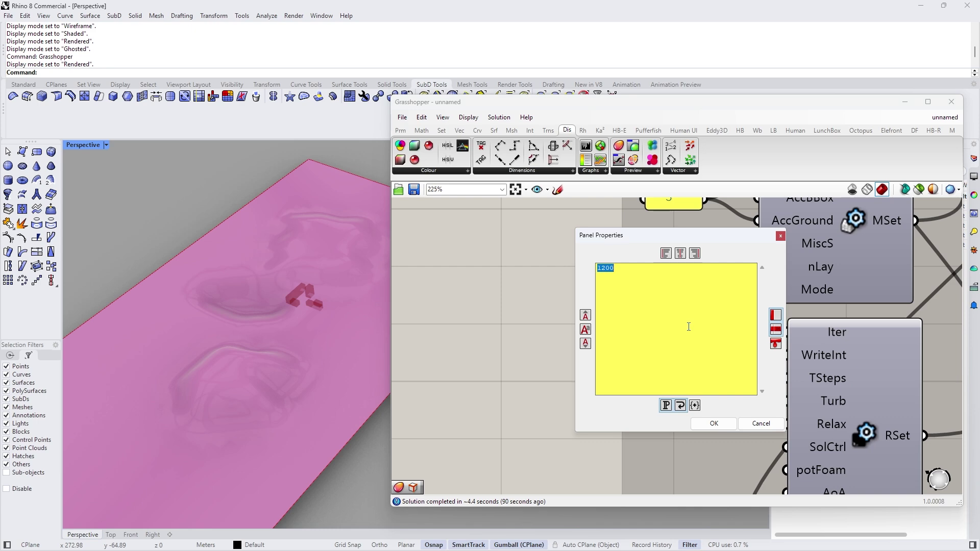
pyautogui.click(714, 423)
pyautogui.scroll(-3, 611, 401)
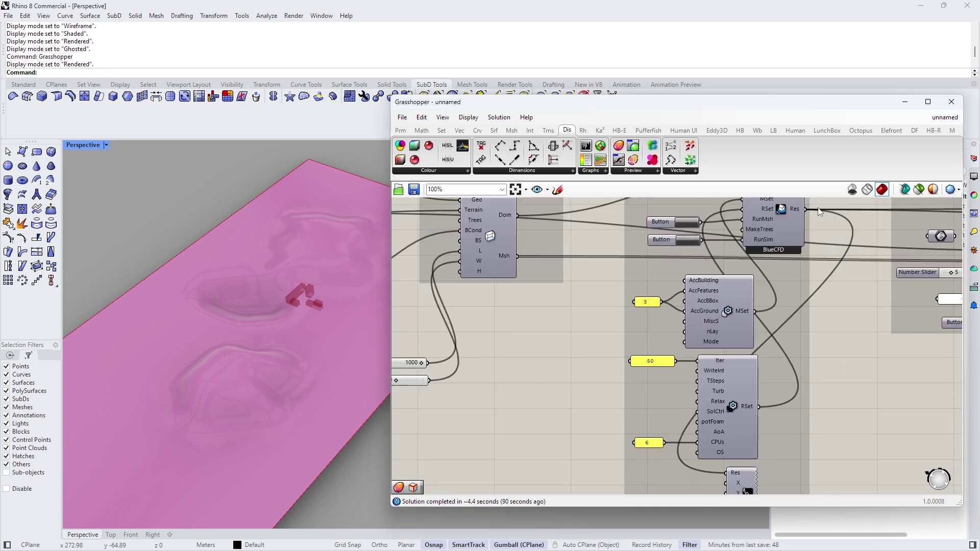
# Step: Run the meshing and the simulation on the BlueCFD component in section 3
pyautogui.scroll(6, 772, 284)
pyautogui.scroll(-8, 777, 329)
pyautogui.scroll(3, 701, 321)
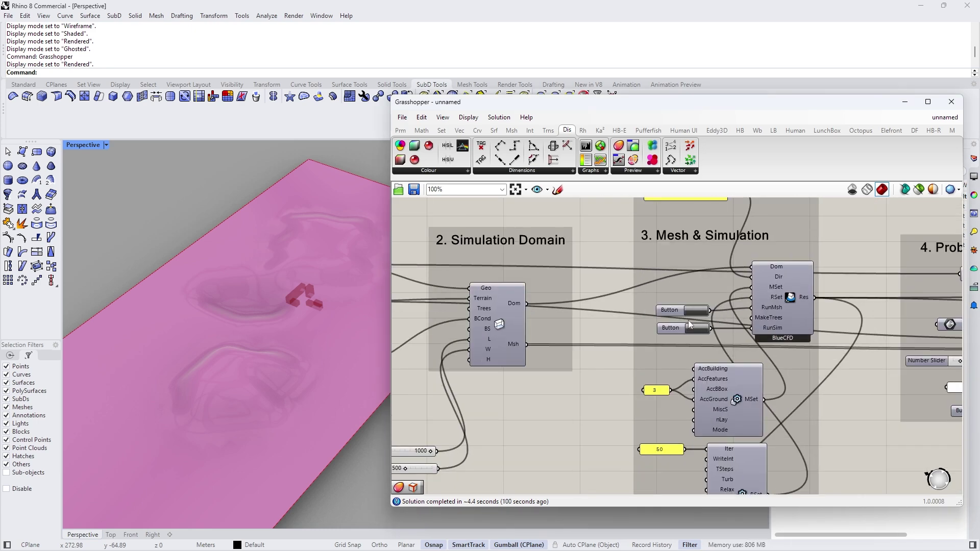
pyautogui.scroll(-4, 680, 324)
pyautogui.scroll(2, 679, 321)
pyautogui.scroll(1, 681, 319)
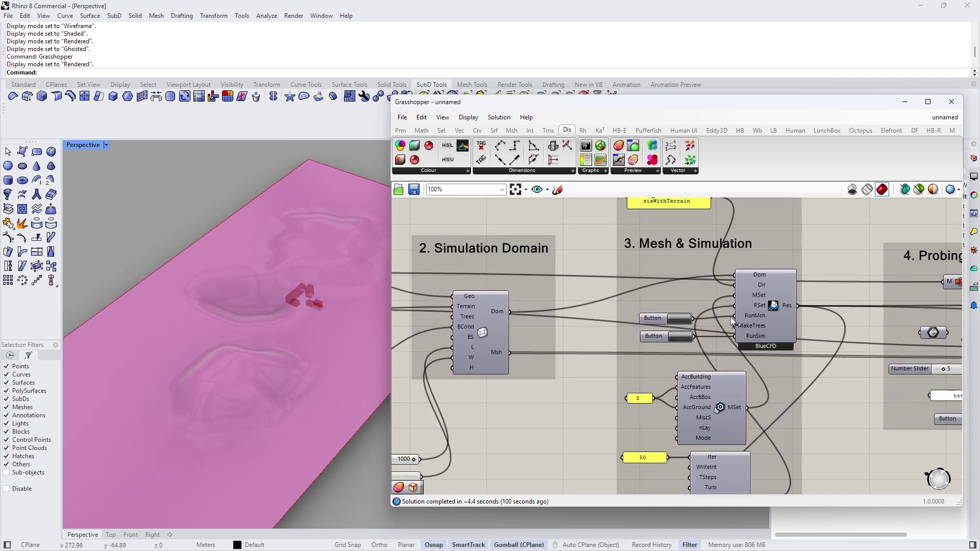
pyautogui.click(679, 317)
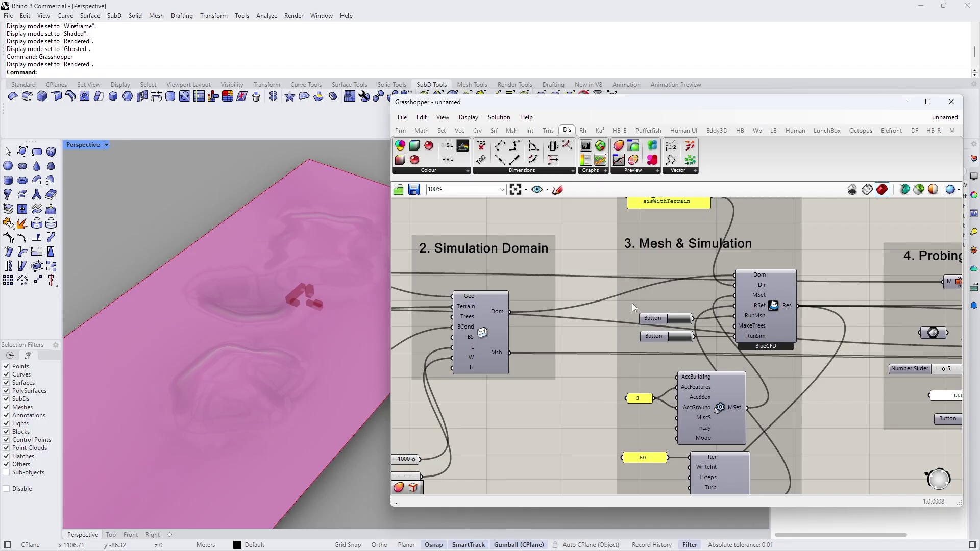
# Step: Plot the simulation residuals from the Visualize component at the end of section 3, review the gnuplot graph and close it
pyautogui.scroll(-3, 632, 302)
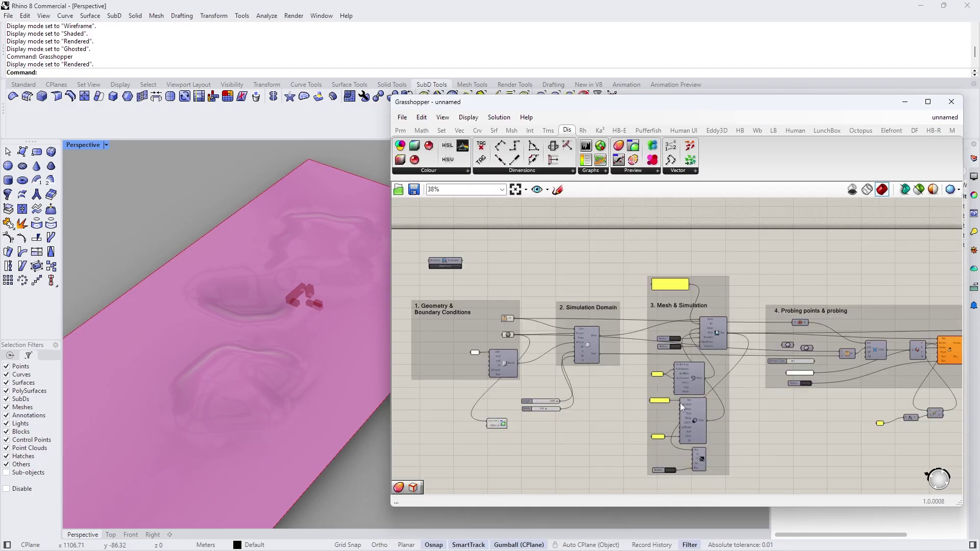
pyautogui.scroll(3, 680, 402)
pyautogui.scroll(2, 664, 467)
pyautogui.click(627, 464)
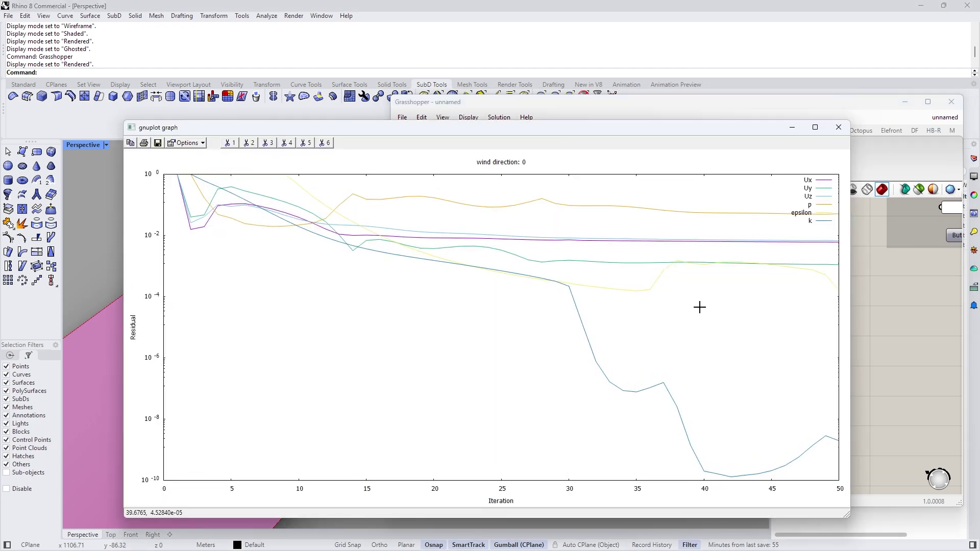
pyautogui.click(838, 127)
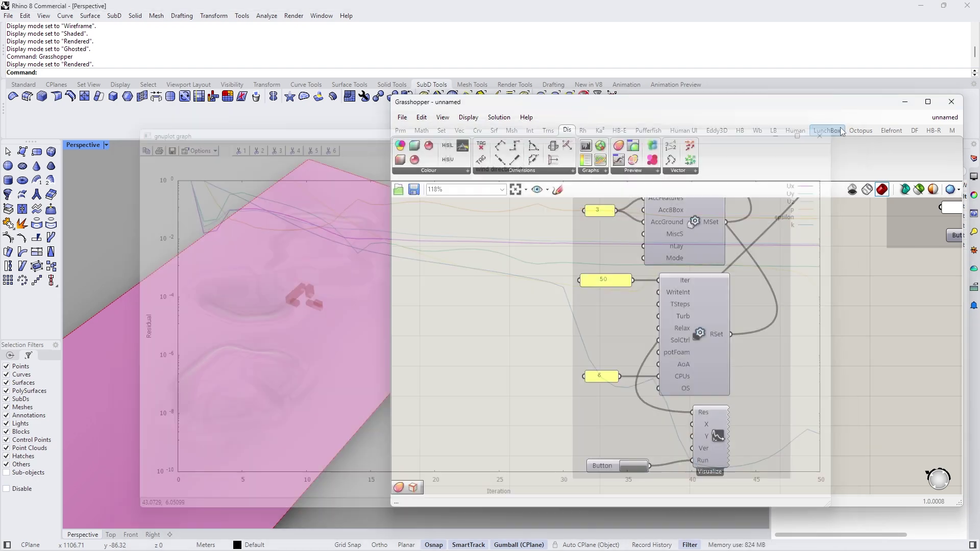
# Step: Move the value panel, unit Z vector and Move component from below section 4 up into its group and deselect them
pyautogui.moveTo(751, 291); pyautogui.dragTo(697, 309, button='right')
pyautogui.scroll(-5, 711, 308)
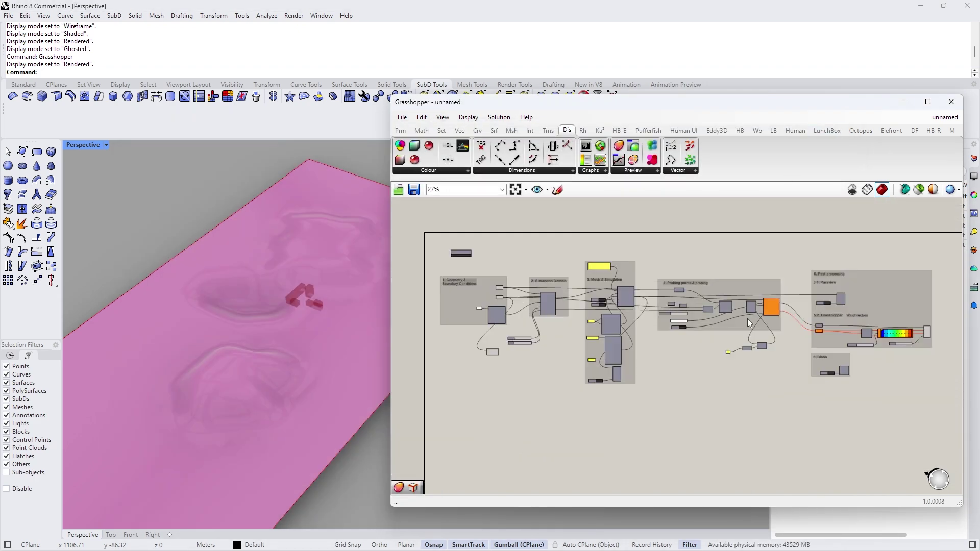
pyautogui.scroll(3, 781, 313)
pyautogui.moveTo(781, 313); pyautogui.dragTo(684, 337, button='right')
pyautogui.scroll(3, 684, 337)
pyautogui.scroll(-2, 699, 335)
pyautogui.moveTo(582, 392); pyautogui.dragTo(736, 453)
pyautogui.moveTo(697, 422); pyautogui.dragTo(681, 281)
pyautogui.click(688, 216)
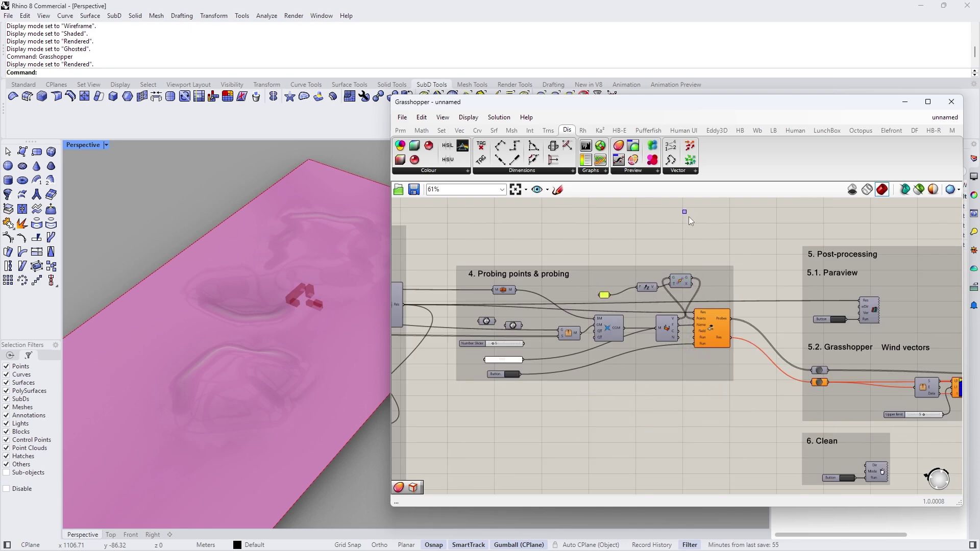
# Step: Run the probing in section 4 and inspect the coloured wind vectors over the terrain from several angles
pyautogui.scroll(2, 650, 314)
pyautogui.scroll(2, 650, 313)
pyautogui.scroll(-3, 756, 293)
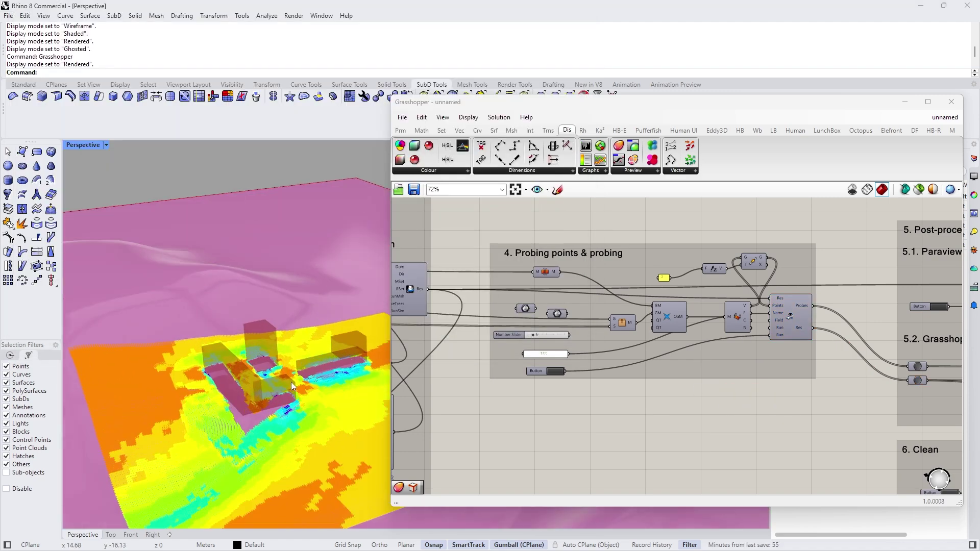
pyautogui.scroll(-6, 286, 391)
pyautogui.moveTo(283, 393)
pyautogui.mouseDown(button='right')
pyautogui.moveTo(283, 383)
pyautogui.moveTo(279, 402)
pyautogui.mouseUp(button='right')
pyautogui.scroll(4, 282, 381)
pyautogui.scroll(6, 271, 392)
pyautogui.scroll(-12, 230, 363)
pyautogui.moveTo(223, 359); pyautogui.dragTo(213, 321, button='right')
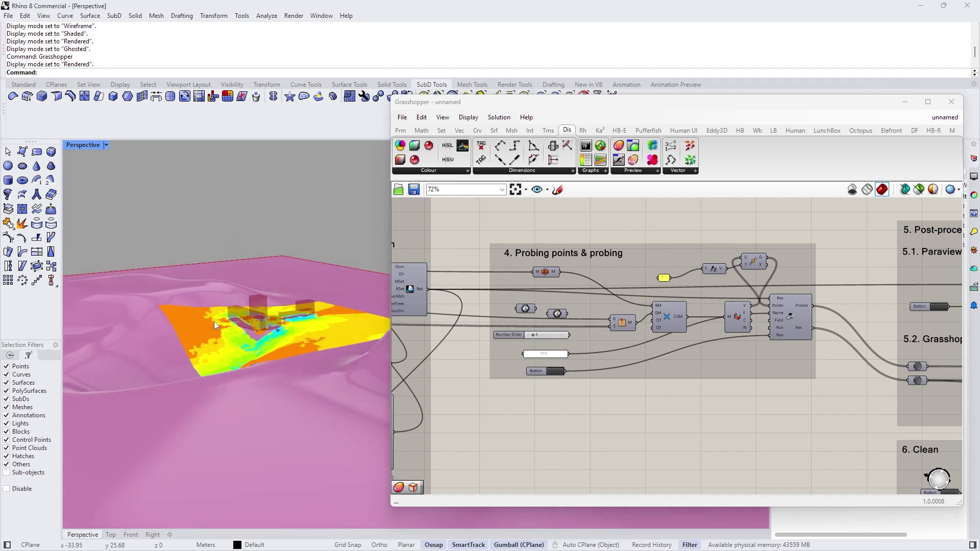
pyautogui.moveTo(226, 363); pyautogui.dragTo(330, 344, button='right')
pyautogui.scroll(-5, 780, 235)
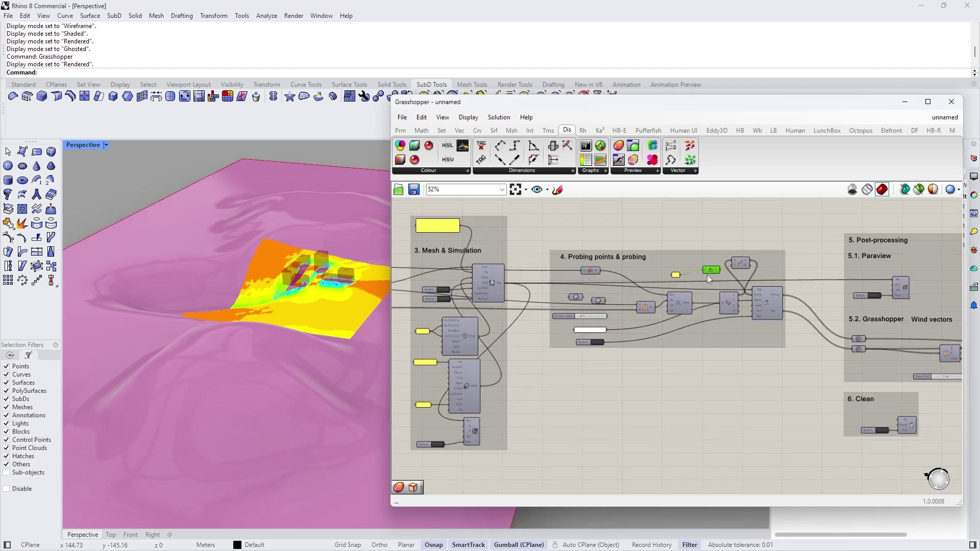
# Step: Examine the boundary conditions component in section 1 and the mesh inputs and vertical offset panel in section 4
pyautogui.scroll(2, 467, 305)
pyautogui.scroll(5, 467, 305)
pyautogui.click(569, 283)
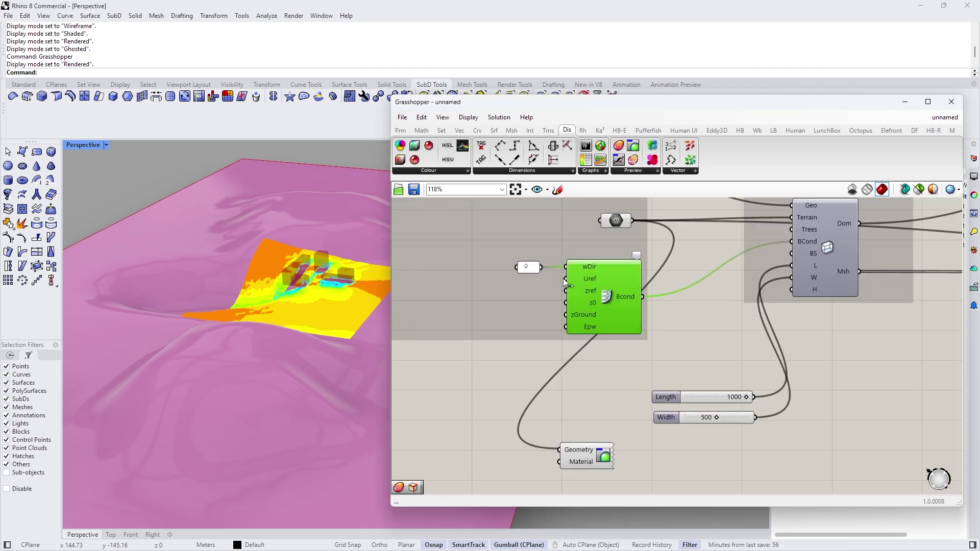
pyautogui.scroll(-4, 520, 328)
pyautogui.scroll(7, 842, 288)
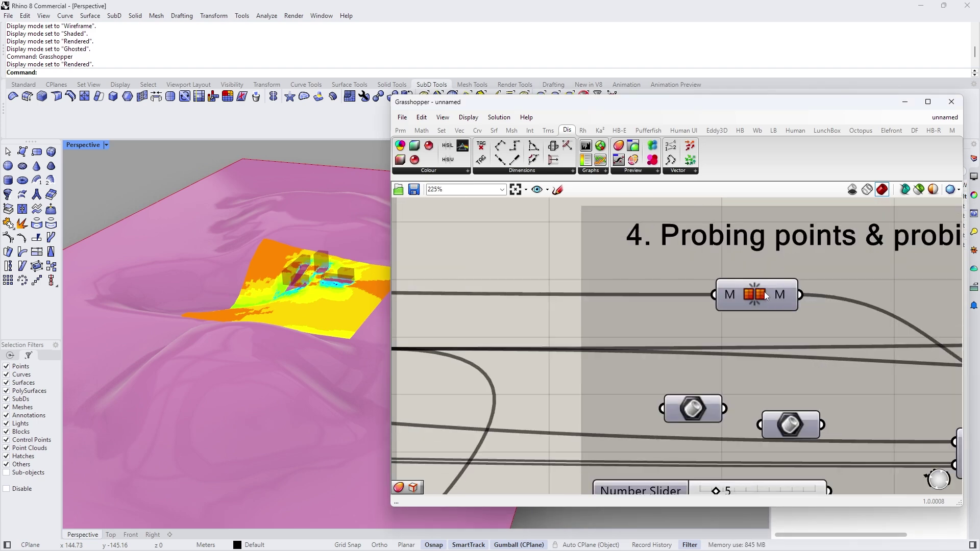
pyautogui.scroll(-3, 247, 278)
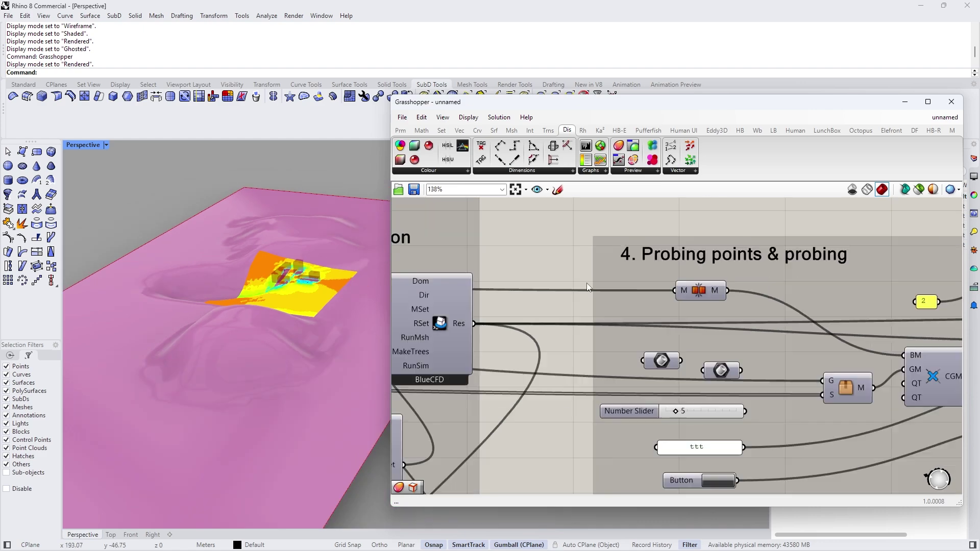
pyautogui.scroll(-4, 638, 296)
pyautogui.moveTo(637, 296); pyautogui.dragTo(651, 298)
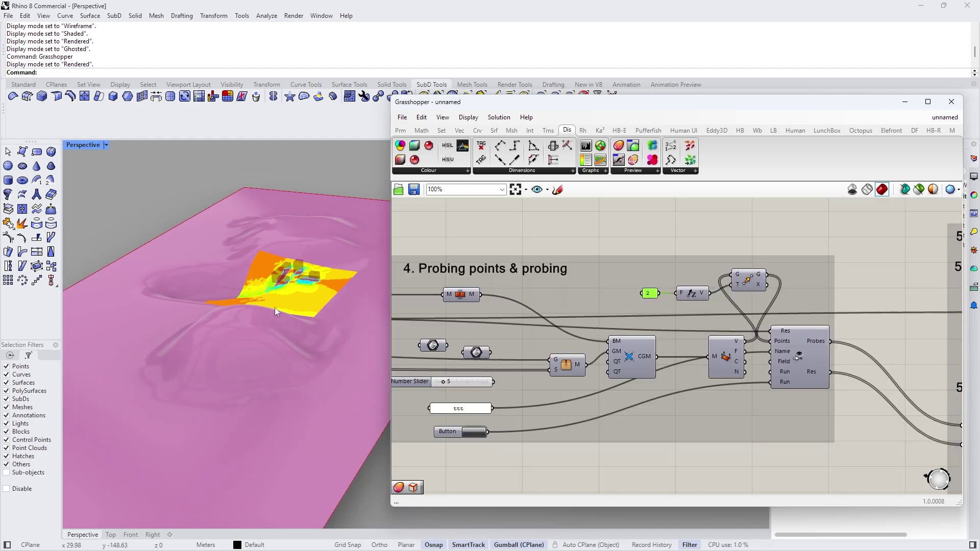
# Step: Inspect the wind vectors close up around the buildings and examine the Wind vectors components in section 5.2
pyautogui.scroll(5, 275, 307)
pyautogui.moveTo(272, 310); pyautogui.dragTo(323, 227, button='right')
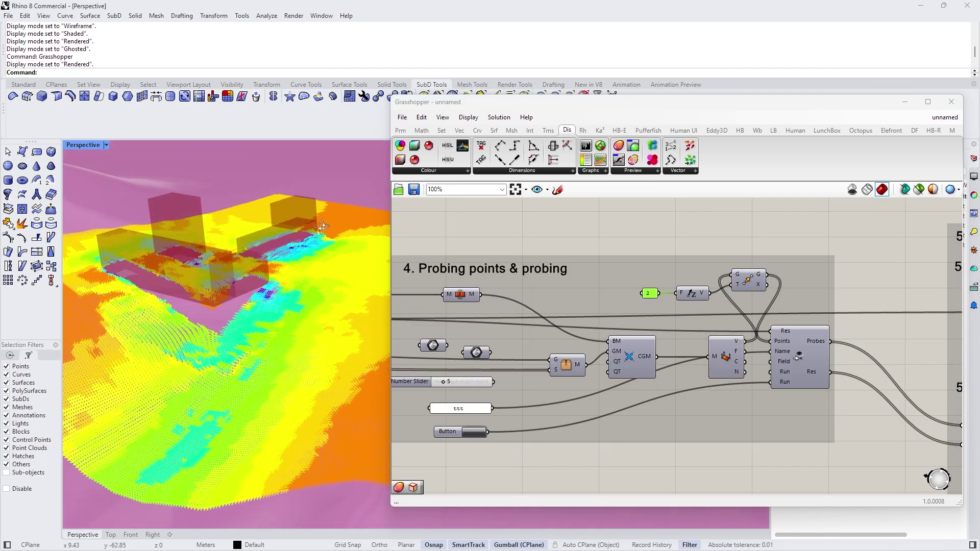
pyautogui.scroll(6, 323, 227)
pyautogui.scroll(-5, 594, 333)
pyautogui.moveTo(886, 382); pyautogui.dragTo(708, 367, button='right')
pyautogui.scroll(2, 708, 368)
pyautogui.scroll(4, 612, 368)
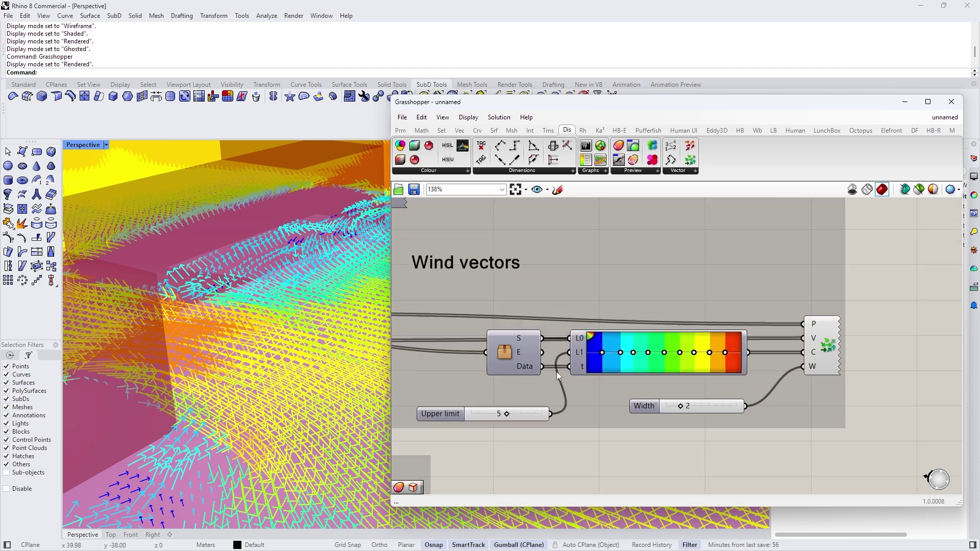
pyautogui.scroll(-4, 557, 372)
pyautogui.scroll(3, 542, 409)
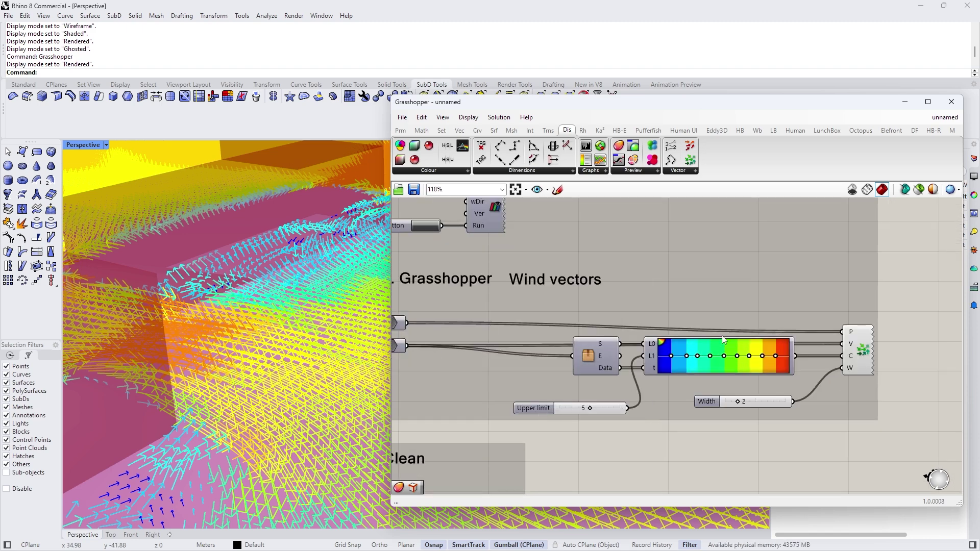
# Step: Move the vector preview component in section 5.2 farther away from the gradient and deselect it
pyautogui.scroll(-4, 722, 339)
pyautogui.scroll(4, 803, 349)
pyautogui.moveTo(789, 350); pyautogui.dragTo(886, 352)
pyautogui.scroll(-2, 819, 371)
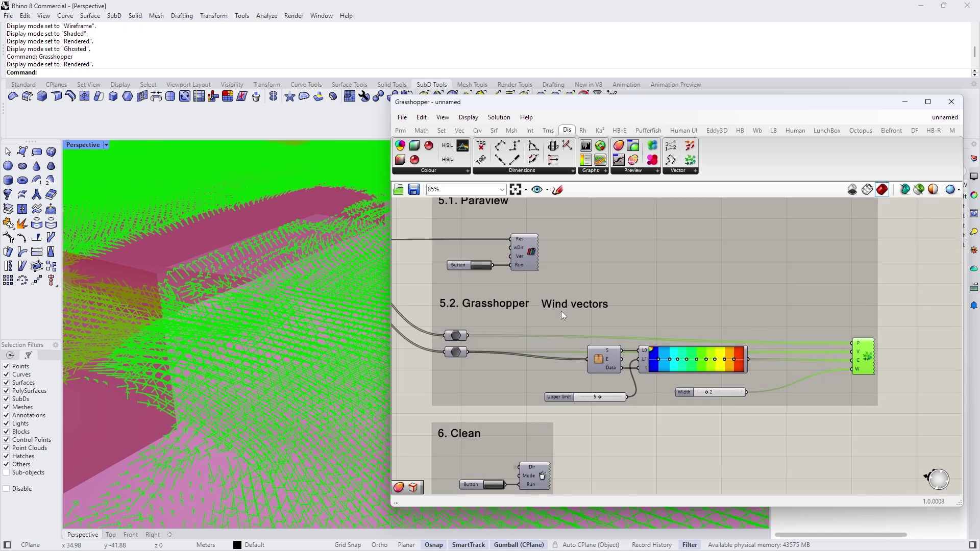
pyautogui.scroll(-4, 606, 305)
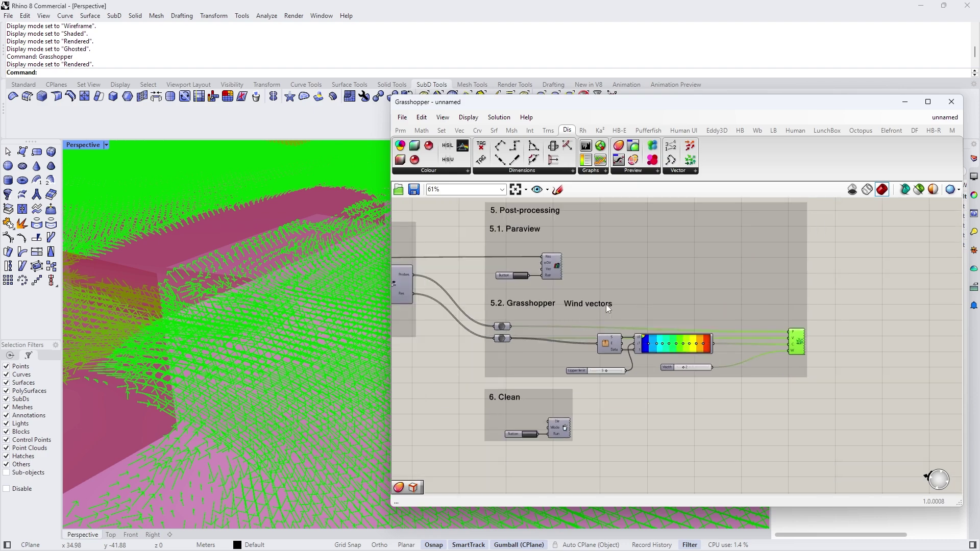
pyautogui.scroll(5, 586, 402)
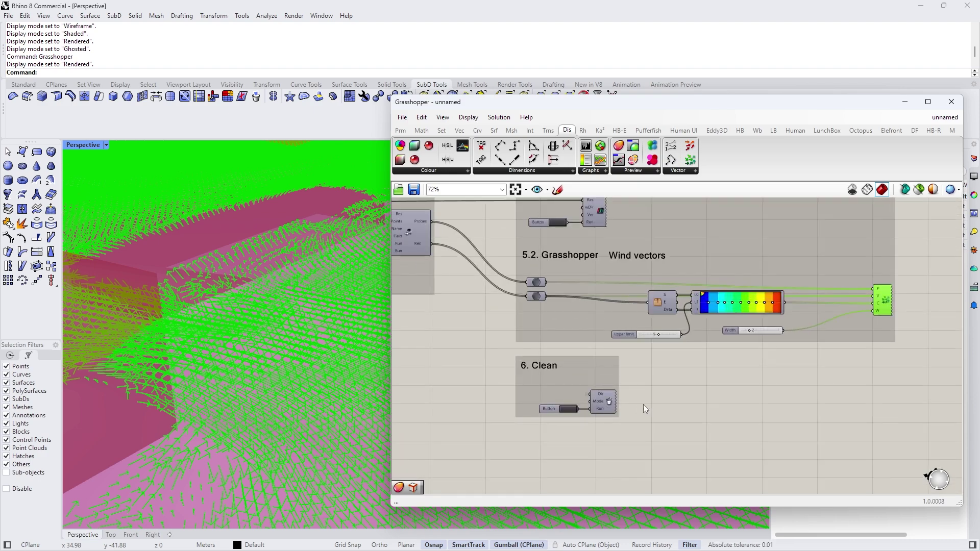
pyautogui.scroll(-2, 711, 342)
pyautogui.click(810, 399)
pyautogui.scroll(-3, 284, 253)
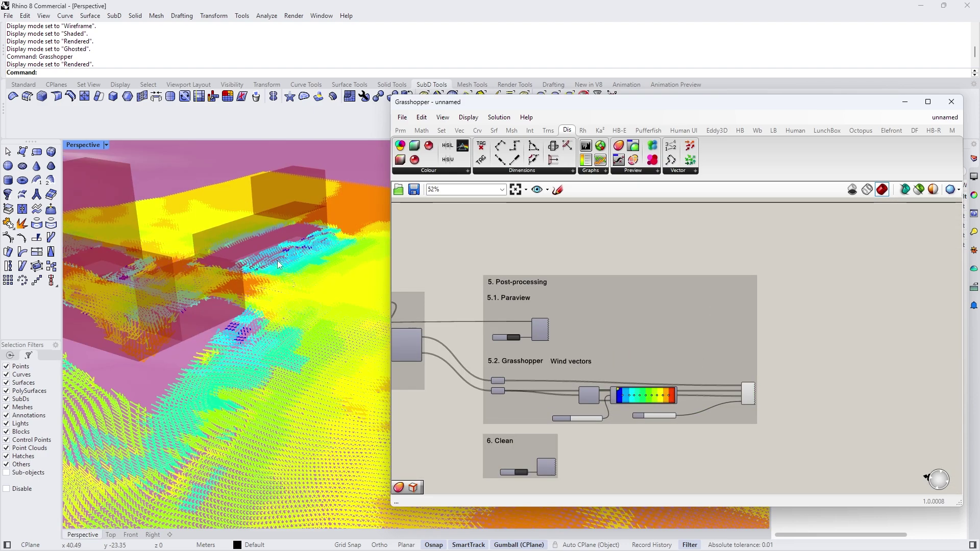
# Step: Trace the wind vector data container to the V input of the vector preview component and shift that preview component slightly upward
pyautogui.scroll(-2, 298, 266)
pyautogui.scroll(4, 717, 402)
pyautogui.scroll(-4, 764, 368)
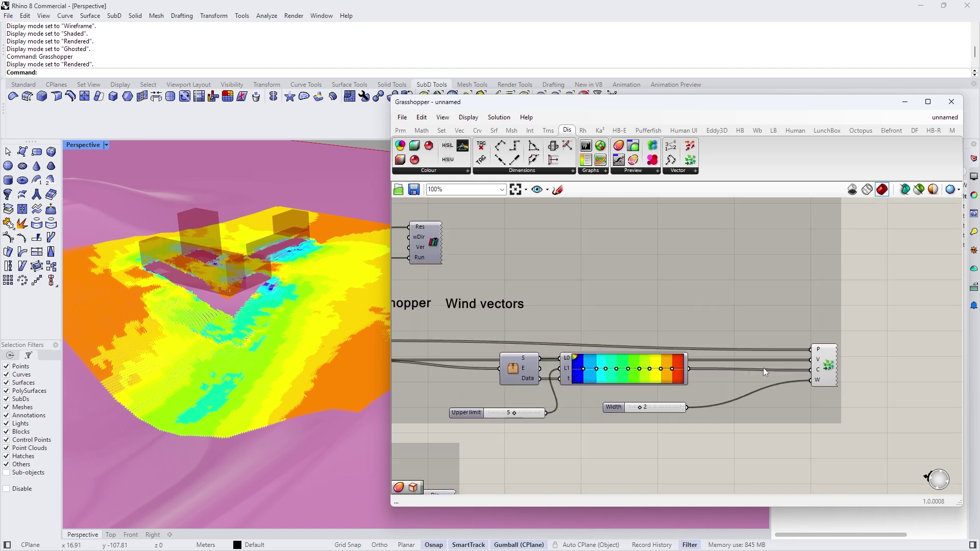
pyautogui.scroll(2, 743, 373)
pyautogui.scroll(1, 582, 374)
pyautogui.click(420, 358)
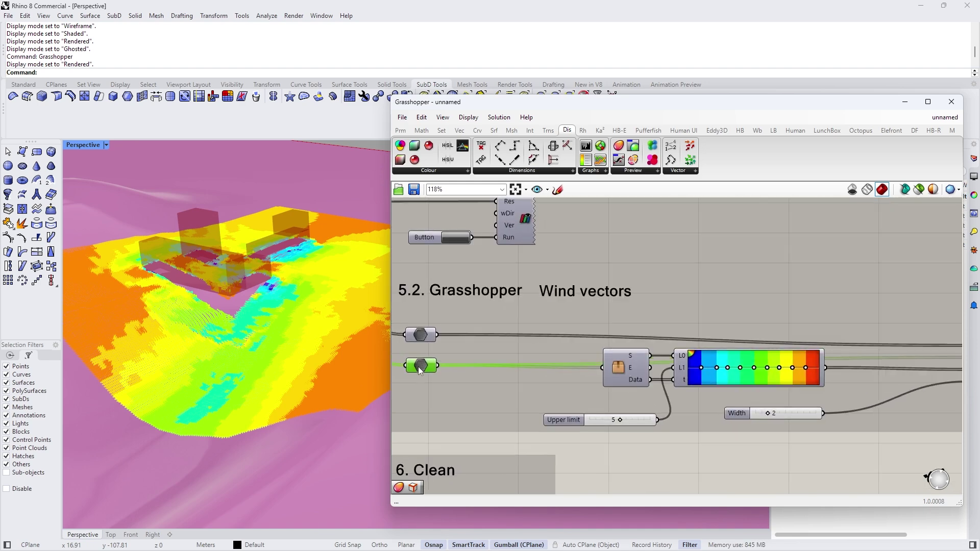
pyautogui.scroll(-3, 651, 374)
pyautogui.scroll(3, 651, 374)
pyautogui.click(804, 339)
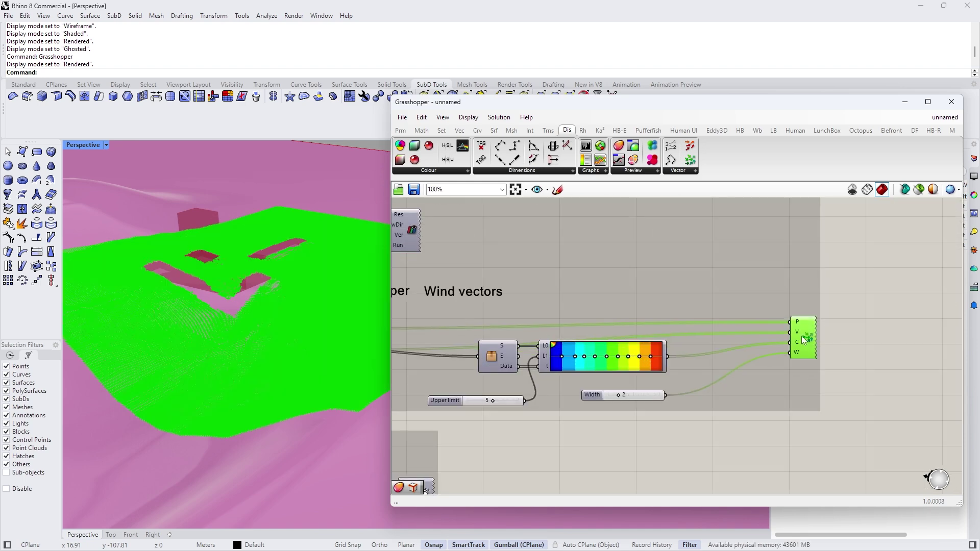
pyautogui.moveTo(803, 341); pyautogui.dragTo(802, 326)
pyautogui.doubleClick(877, 330)
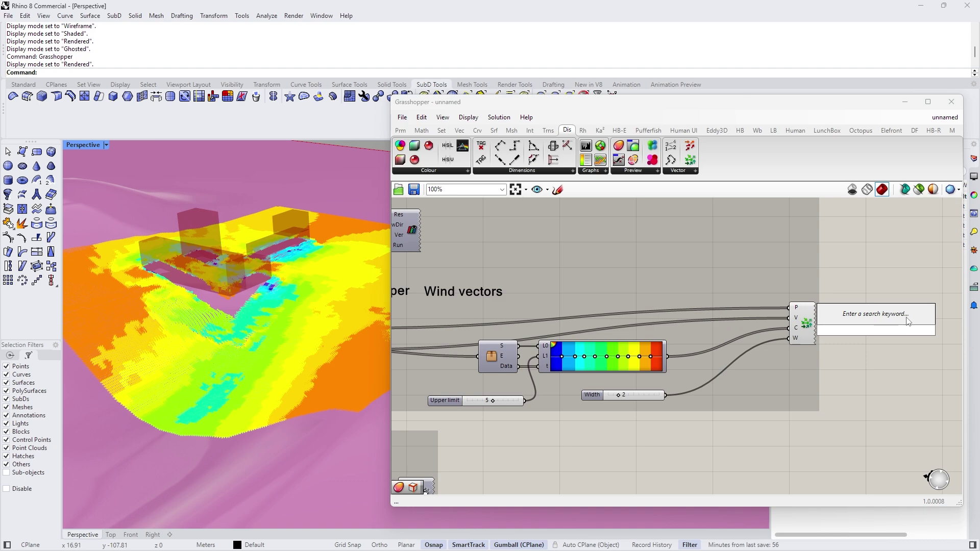
pyautogui.write('scale')
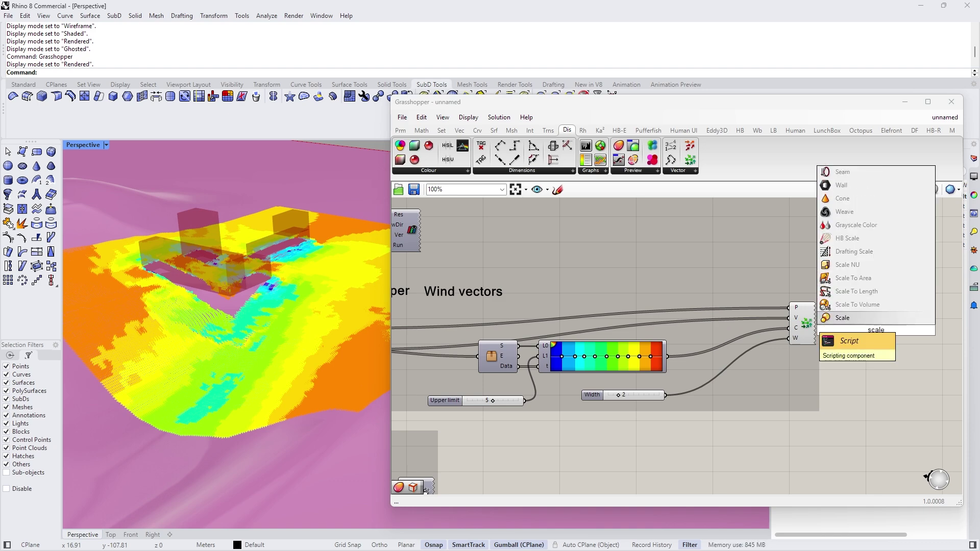
pyautogui.click(869, 359)
pyautogui.doubleClick(870, 359)
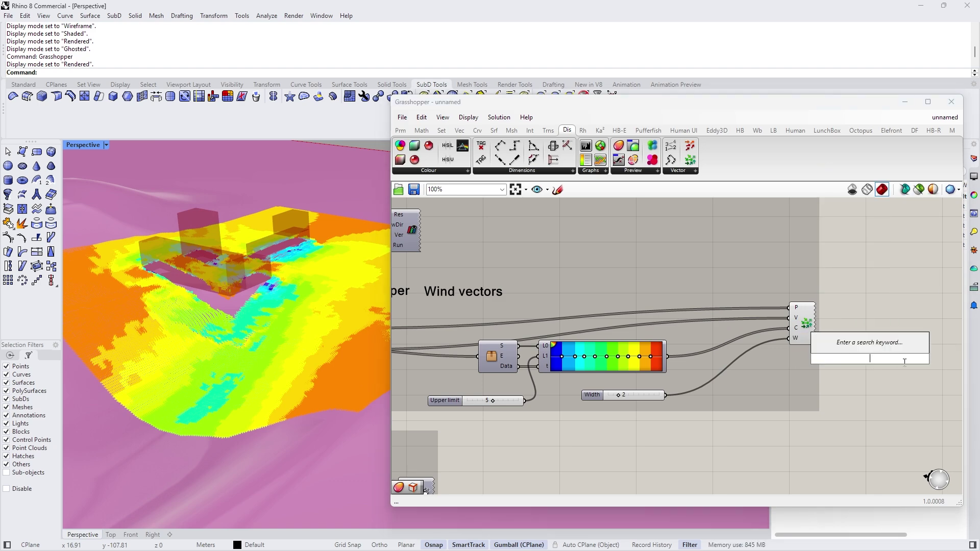
pyautogui.write('scale')
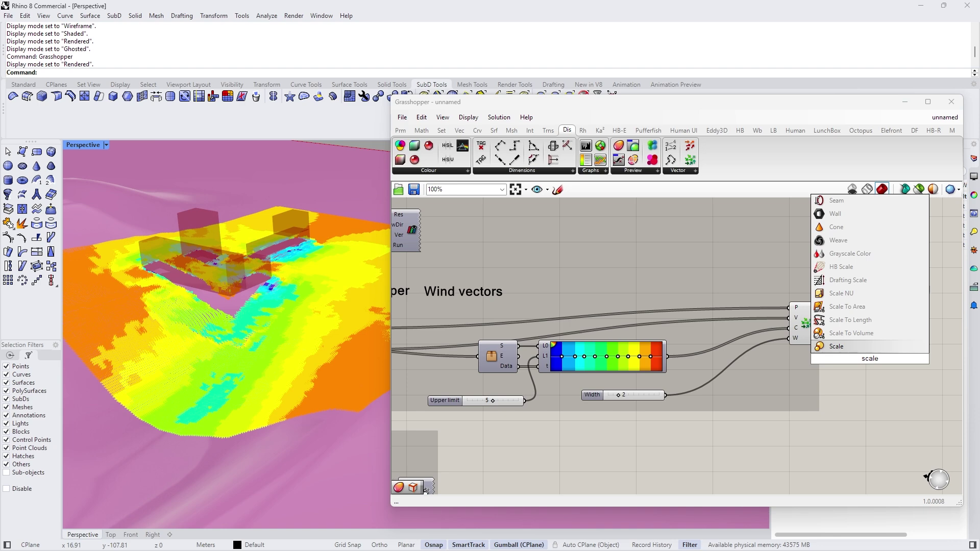
pyautogui.press('Return')
pyautogui.press('Delete')
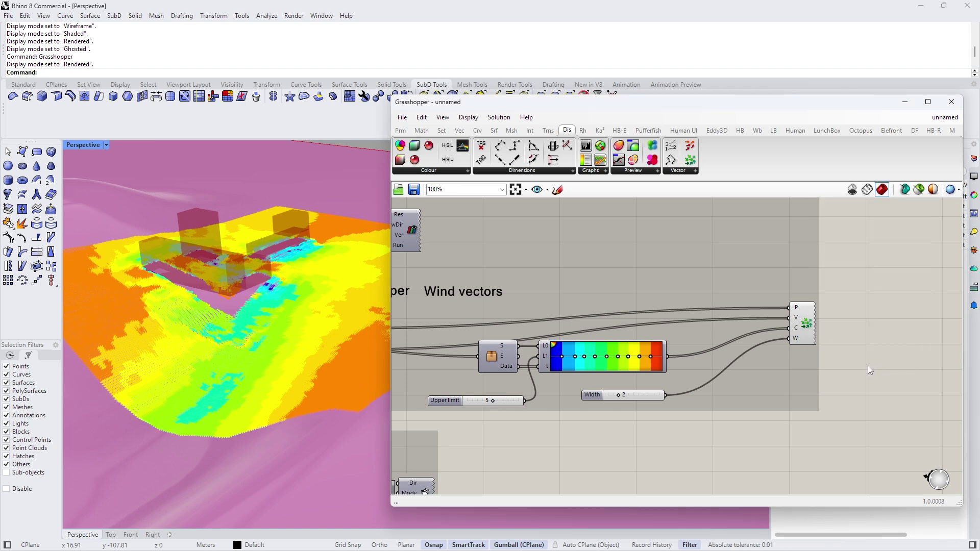
# Step: Add a Multiplication component above the gradient and wire it between the wind vector data and the vector preview's V input
pyautogui.doubleClick(869, 370)
pyautogui.write('mult')
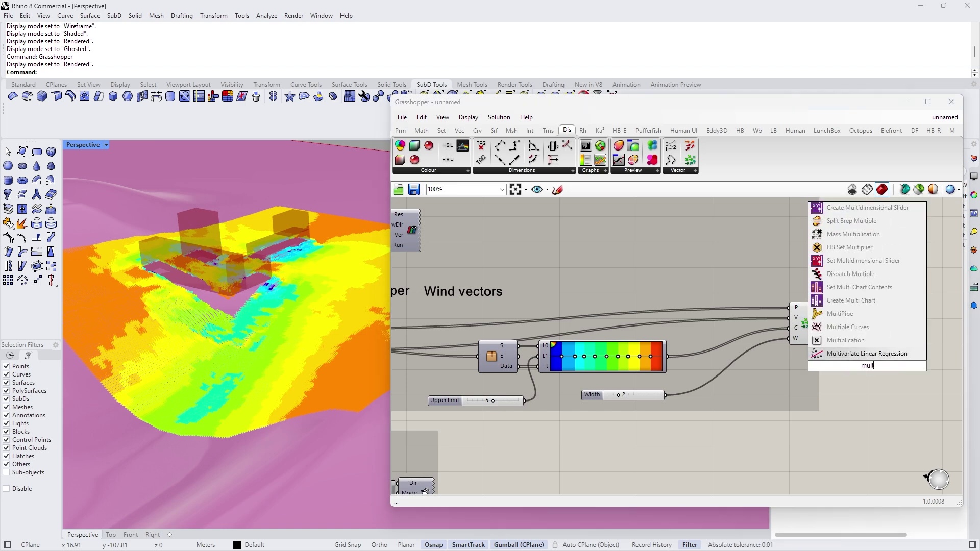
pyautogui.click(847, 342)
pyautogui.moveTo(861, 360); pyautogui.dragTo(641, 280)
pyautogui.scroll(-2, 643, 313)
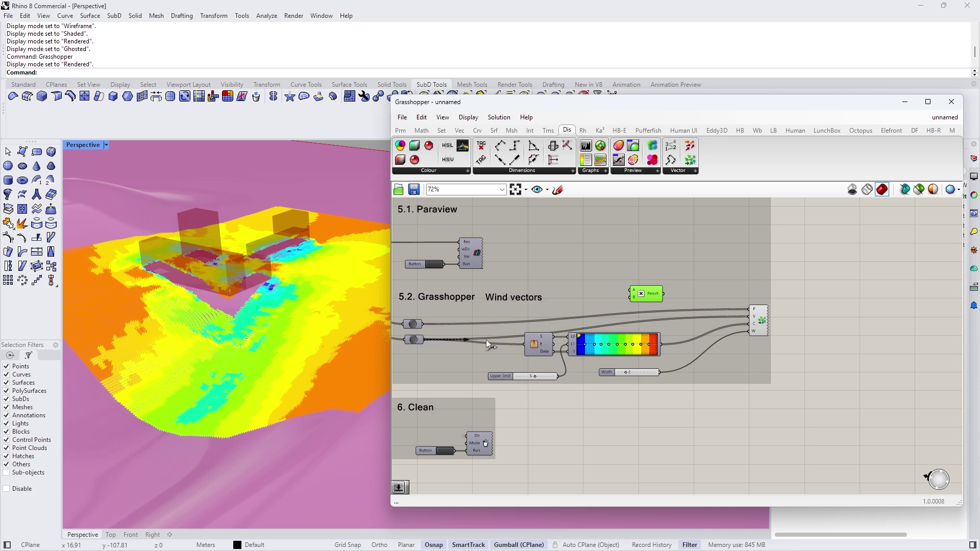
pyautogui.moveTo(487, 341); pyautogui.dragTo(802, 334)
pyautogui.scroll(3, 688, 298)
# Step: Open the component search on the canvas above the Multiplication component
pyautogui.doubleClick(633, 253)
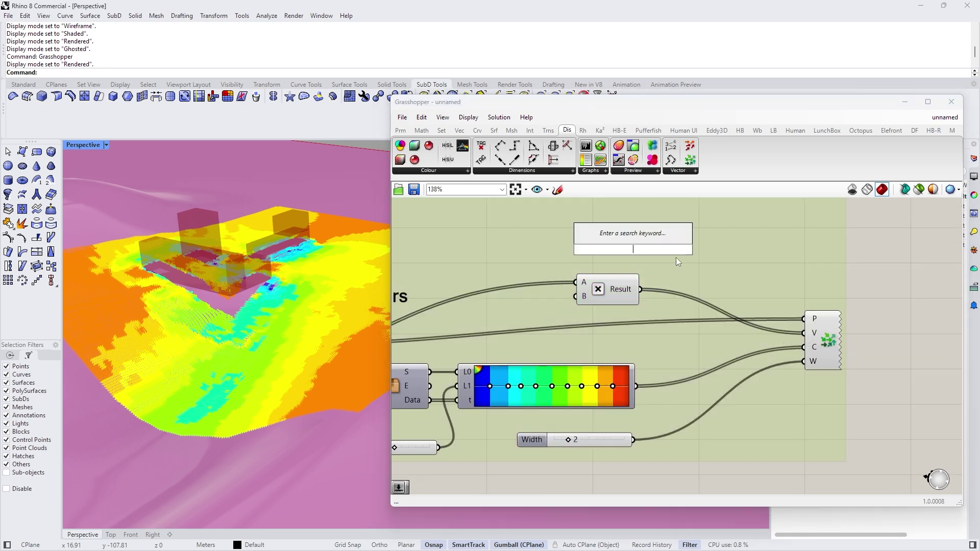
# Step: Add a three-decimal number slider feeding input B of the Multiplication component and set it to 0.266 to scale the wind vectors
pyautogui.click(569, 207)
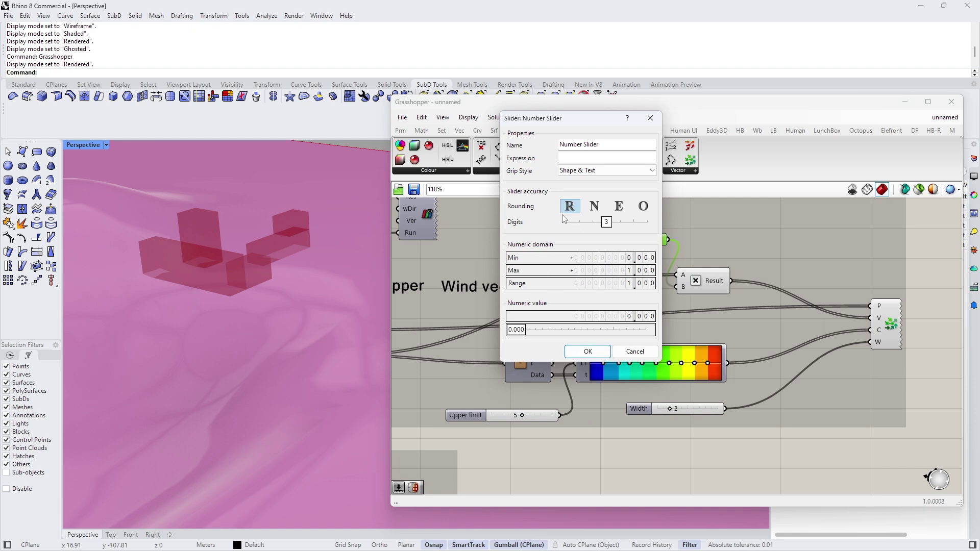
pyautogui.click(592, 352)
pyautogui.scroll(6, 628, 208)
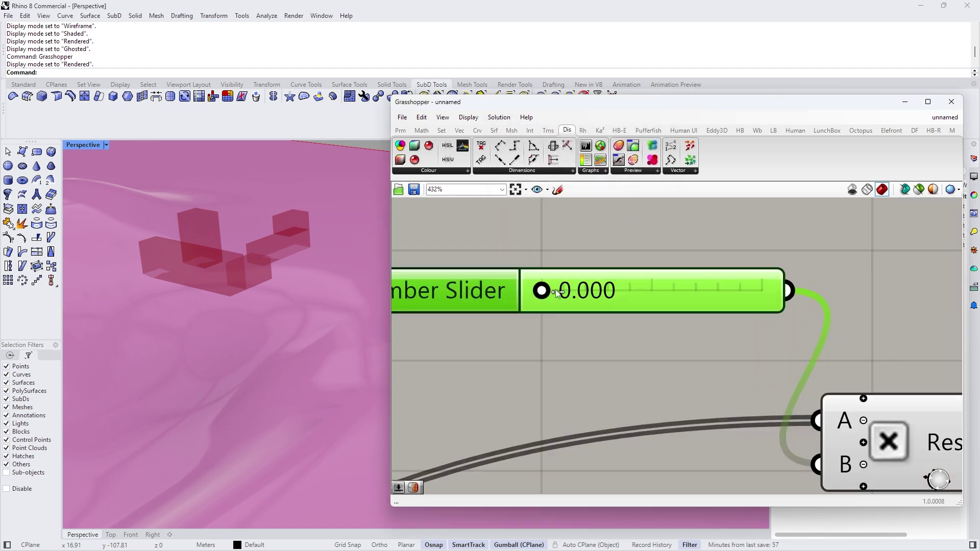
pyautogui.moveTo(556, 292); pyautogui.dragTo(606, 293)
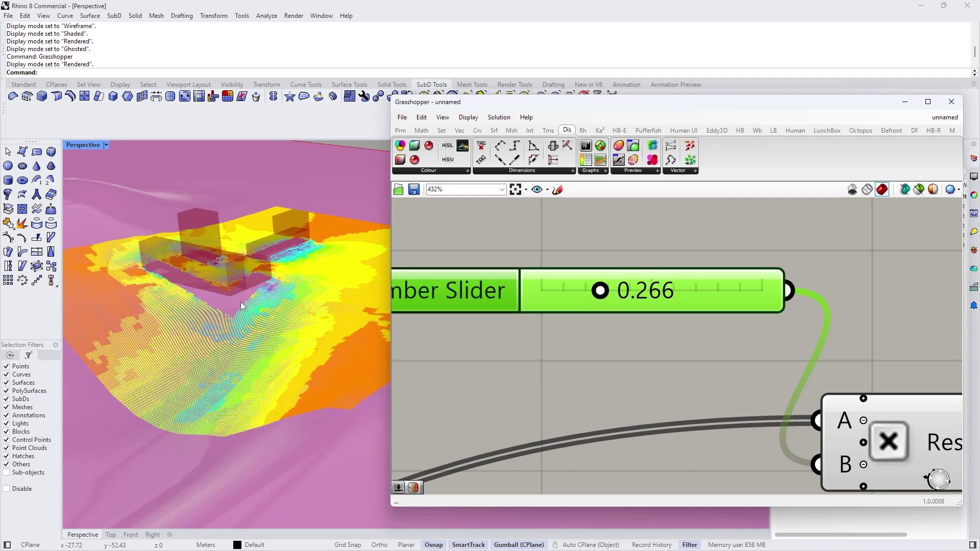
# Step: Examine the scaled wind vectors around the buildings and along the slope from above, close up and near ground level
pyautogui.scroll(5, 290, 303)
pyautogui.moveTo(305, 305); pyautogui.dragTo(231, 248, button='right')
pyautogui.scroll(-10, 274, 316)
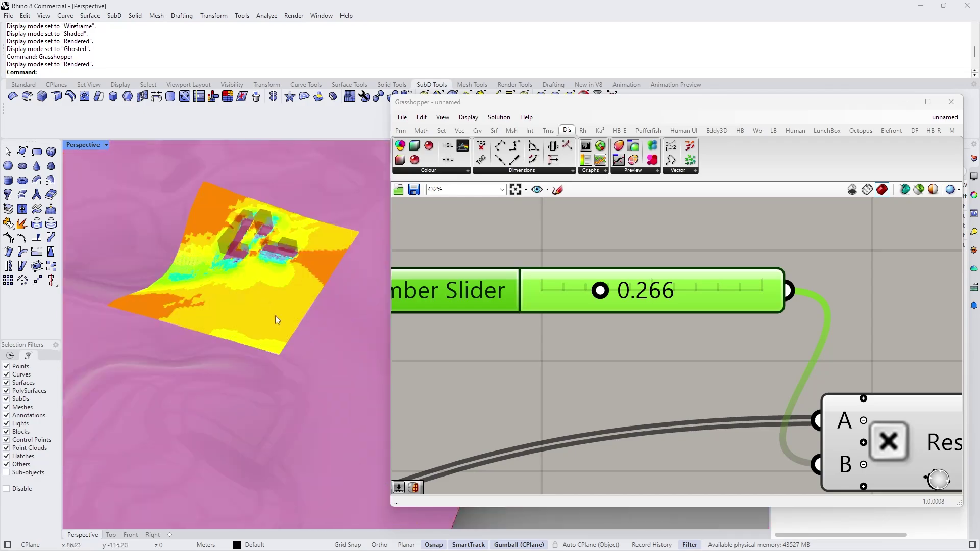
pyautogui.scroll(12, 248, 235)
pyautogui.moveTo(257, 288)
pyautogui.mouseDown(button='right')
pyautogui.moveTo(245, 249)
pyautogui.moveTo(260, 306)
pyautogui.mouseUp(button='right')
pyautogui.scroll(-12, 270, 306)
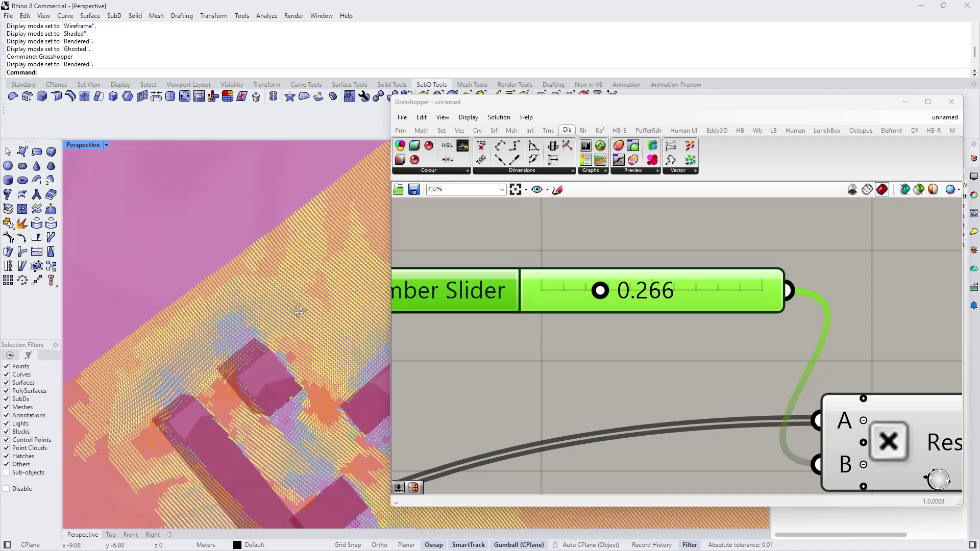
pyautogui.moveTo(357, 358); pyautogui.dragTo(338, 328, button='right')
pyautogui.scroll(6, 357, 359)
pyautogui.scroll(-7, 300, 273)
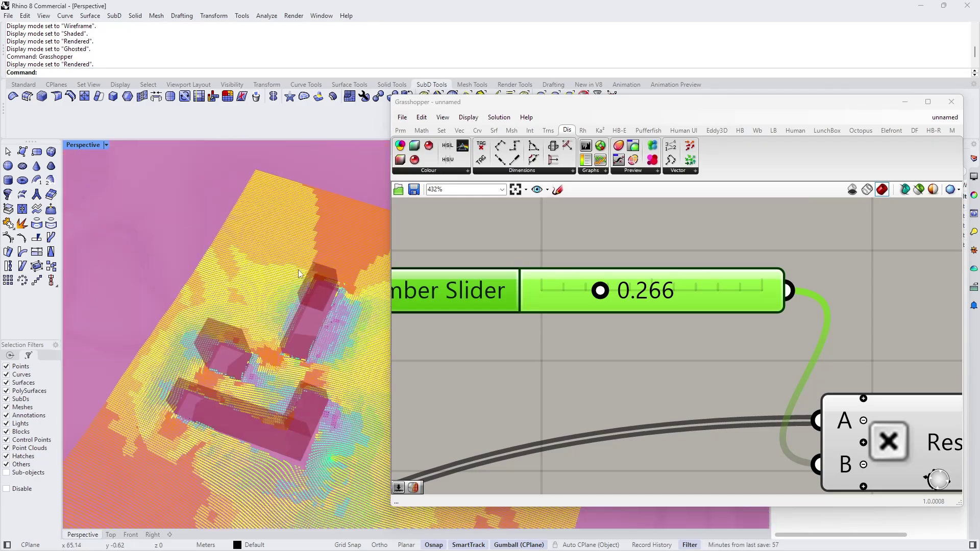
pyautogui.scroll(16, 253, 353)
pyautogui.scroll(-9, 225, 326)
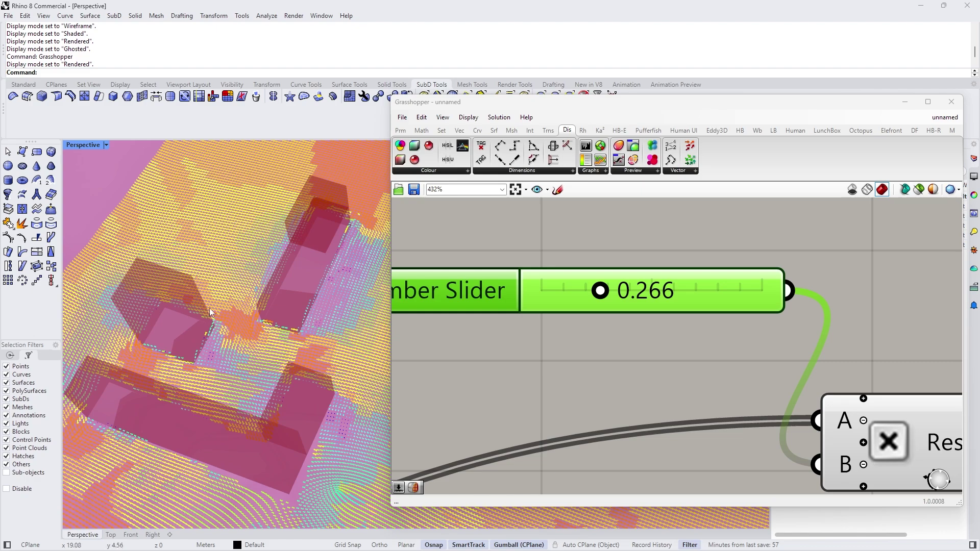
pyautogui.scroll(-4, 283, 334)
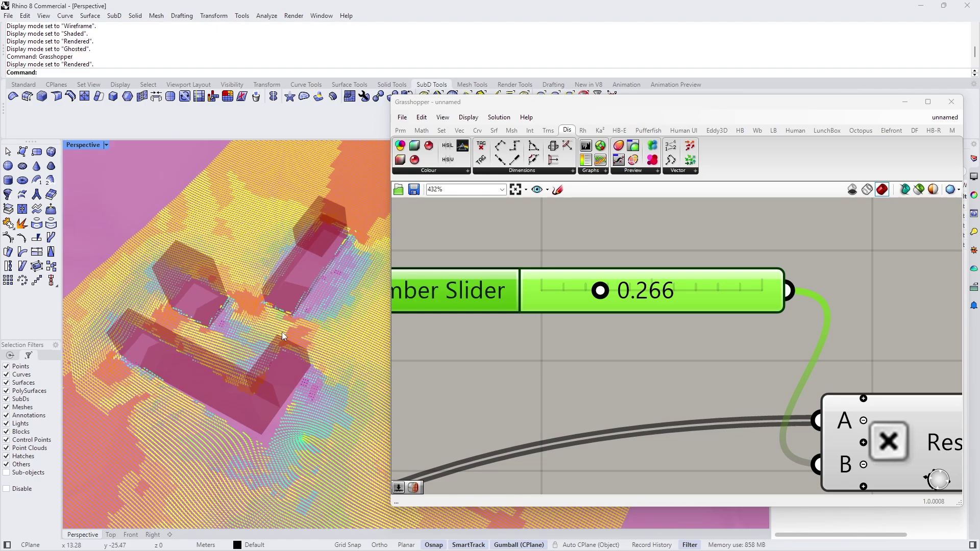
pyautogui.scroll(3, 283, 332)
pyautogui.scroll(-9, 283, 332)
pyautogui.moveTo(307, 339); pyautogui.dragTo(269, 381, button='right')
pyautogui.scroll(6, 240, 348)
pyautogui.moveTo(233, 342); pyautogui.dragTo(280, 335, button='right')
pyautogui.moveTo(249, 380); pyautogui.dragTo(294, 331, button='right')
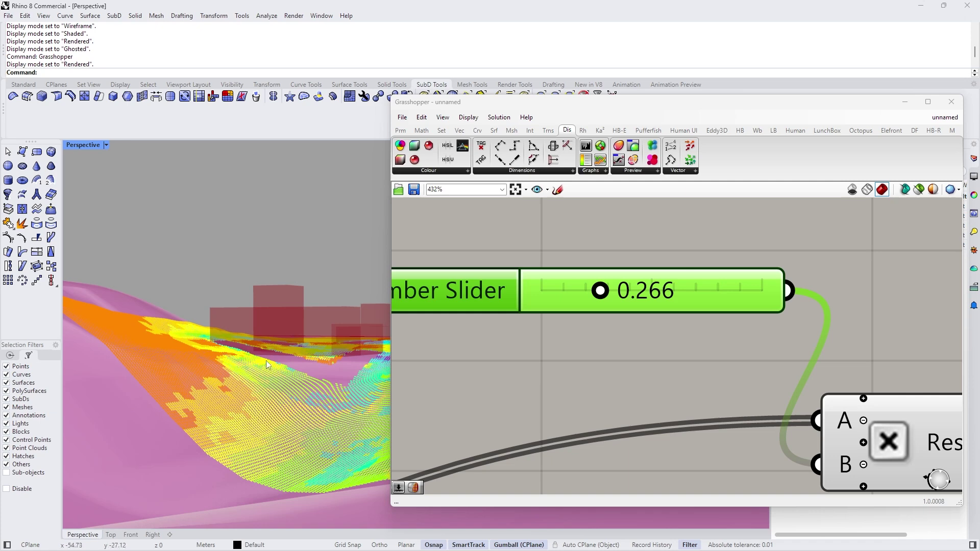
pyautogui.scroll(-8, 175, 374)
pyautogui.moveTo(176, 377); pyautogui.dragTo(216, 421, button='right')
pyautogui.scroll(6, 187, 404)
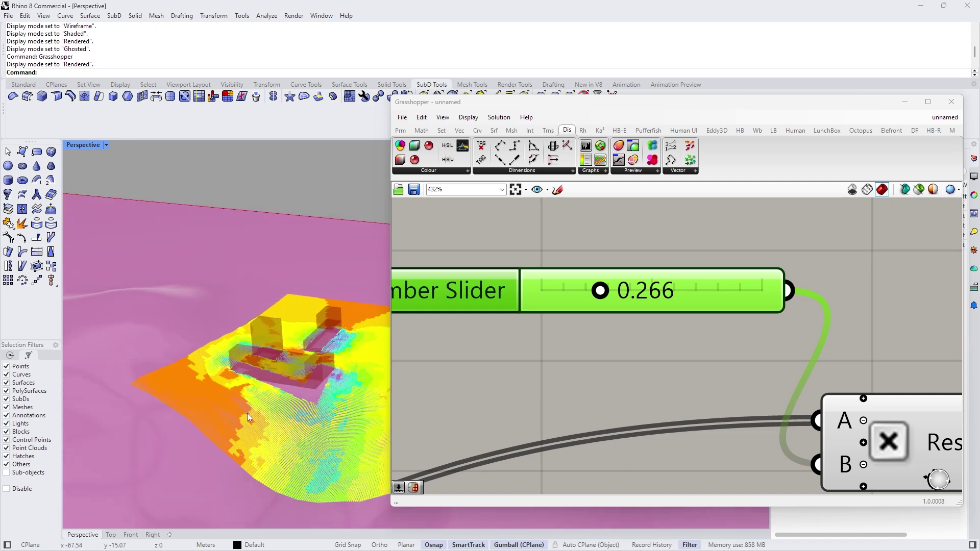
pyautogui.scroll(-2, 248, 420)
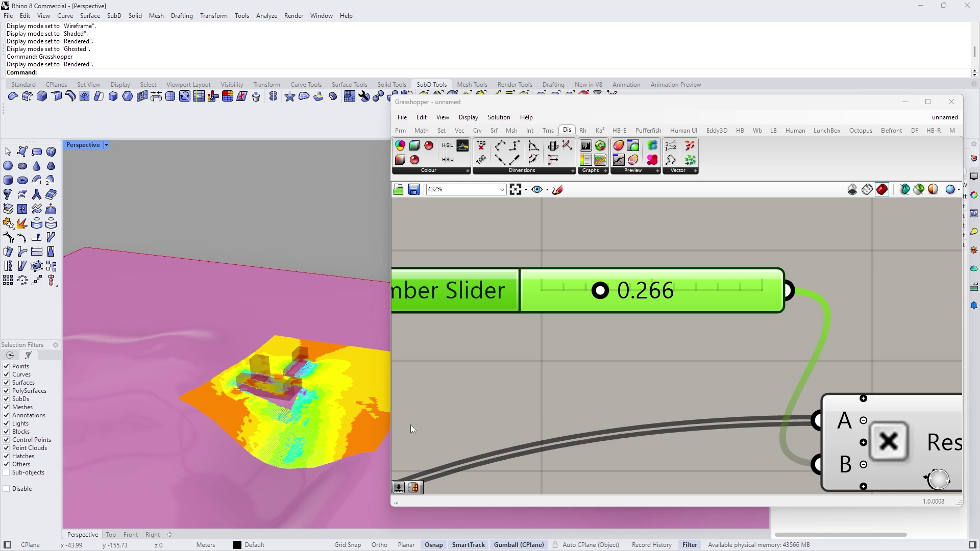
# Step: Review the complete definition and the wind vector field in relation to the whole terrain
pyautogui.scroll(-10, 572, 321)
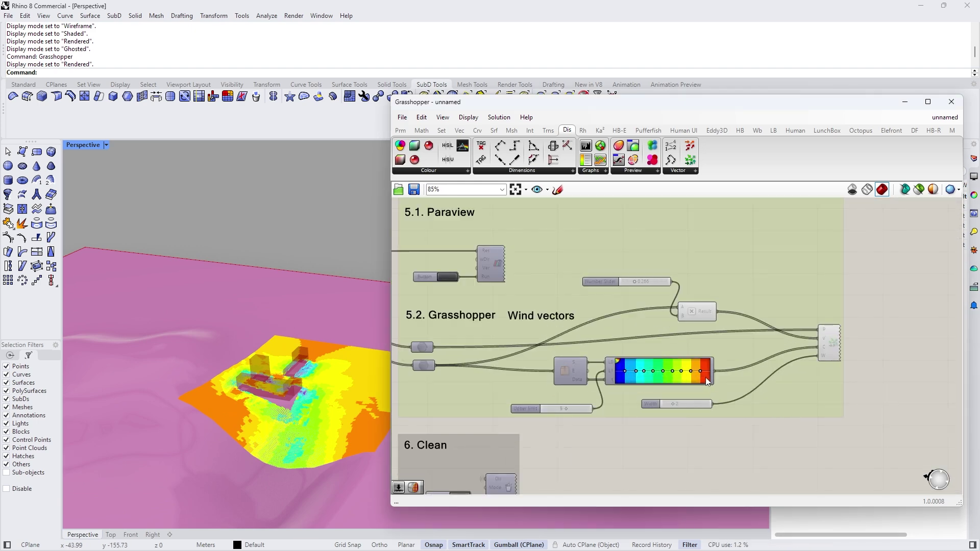
pyautogui.scroll(-1, 705, 378)
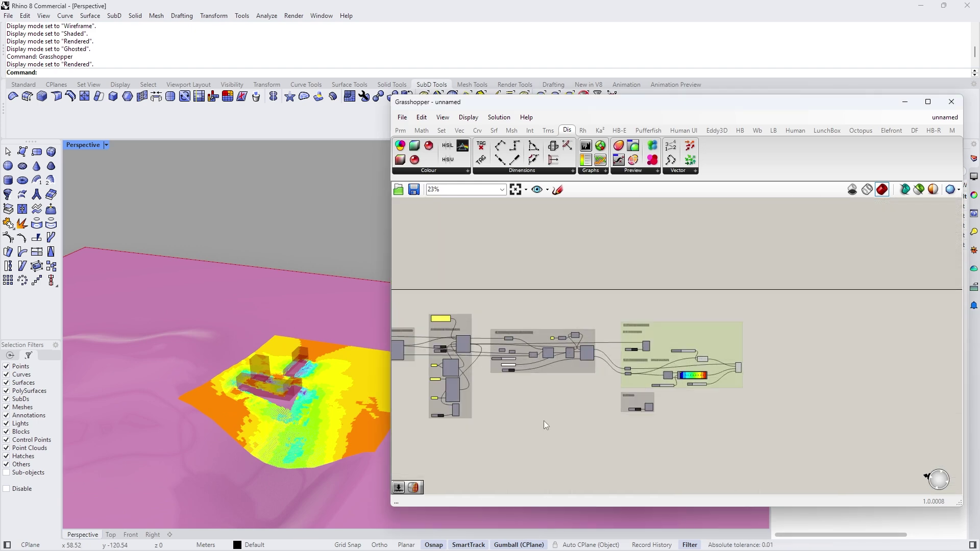
pyautogui.scroll(-4, 224, 361)
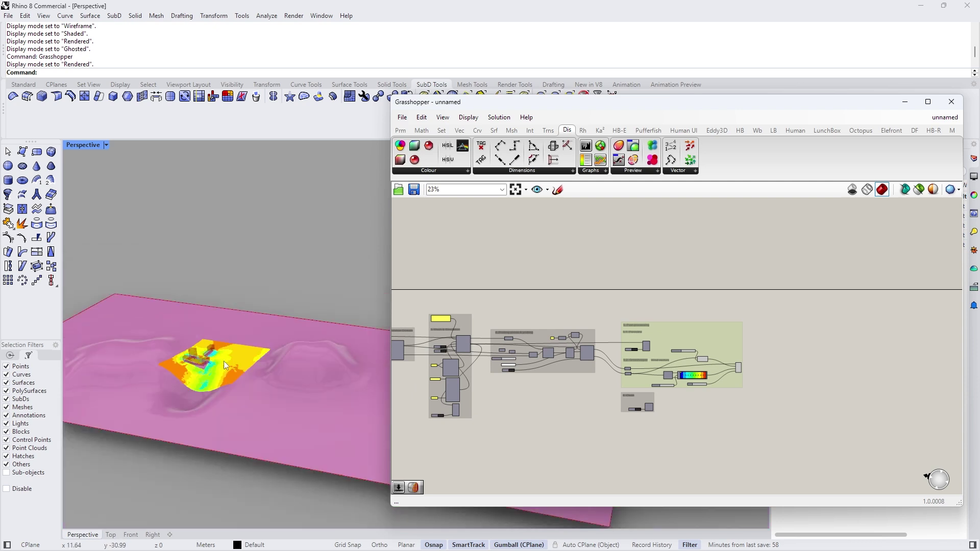
pyautogui.scroll(4, 230, 354)
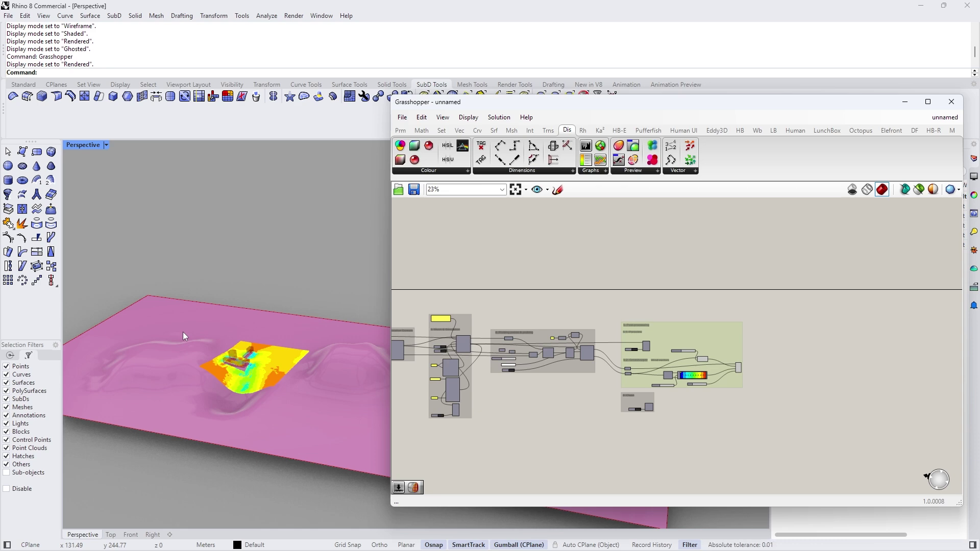
pyautogui.scroll(6, 198, 328)
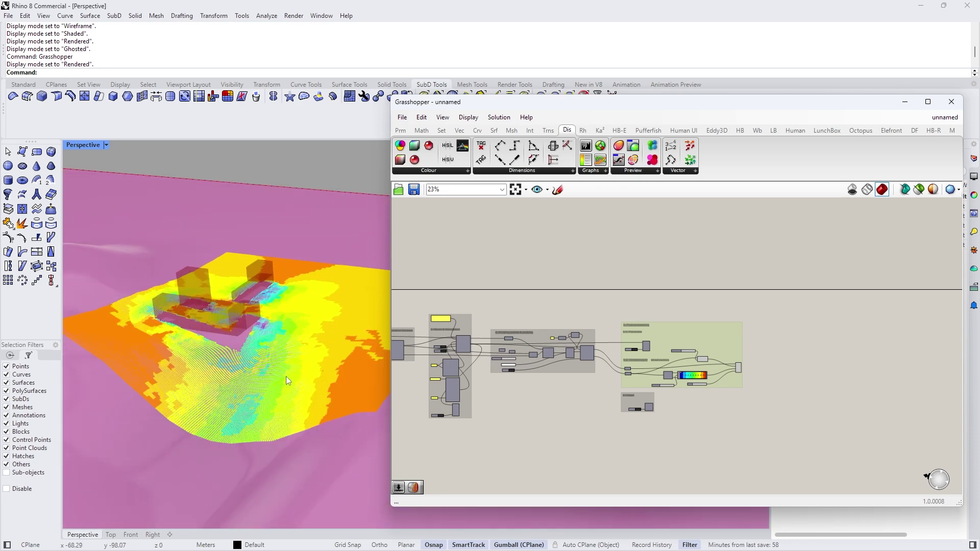
pyautogui.scroll(3, 273, 372)
pyautogui.scroll(-5, 272, 369)
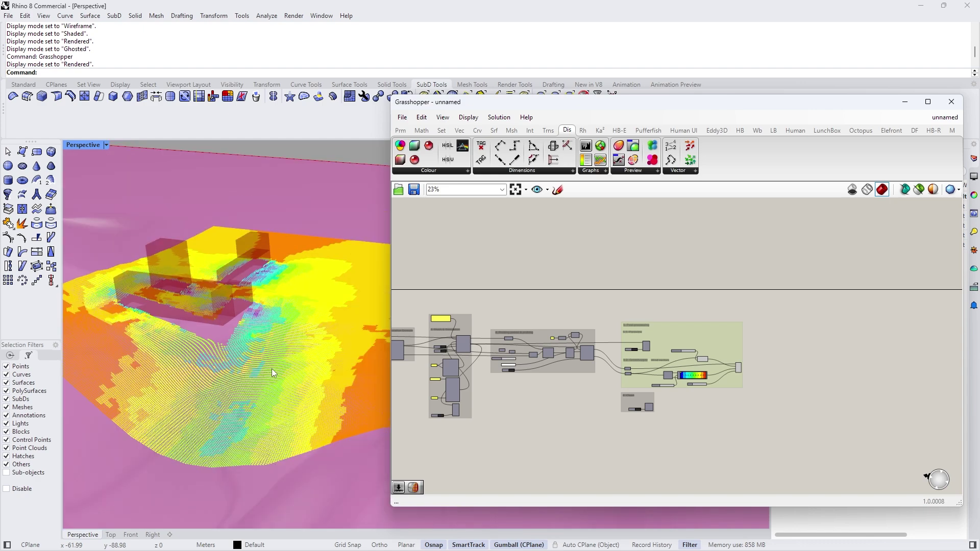
pyautogui.scroll(4, 270, 367)
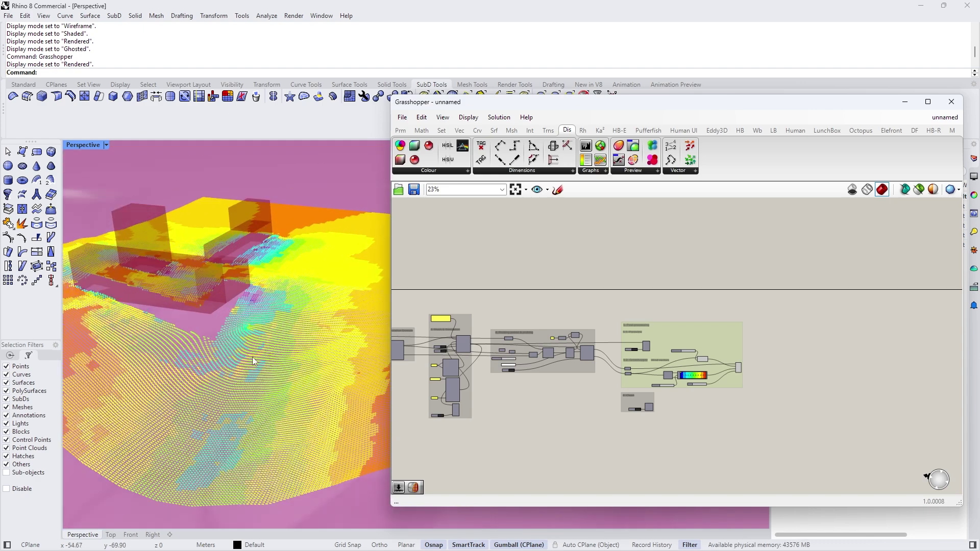
# Step: Delete the terrain wind-analysis definition from the canvas, keeping only the Templates component
pyautogui.click(527, 384)
pyautogui.scroll(6, 498, 344)
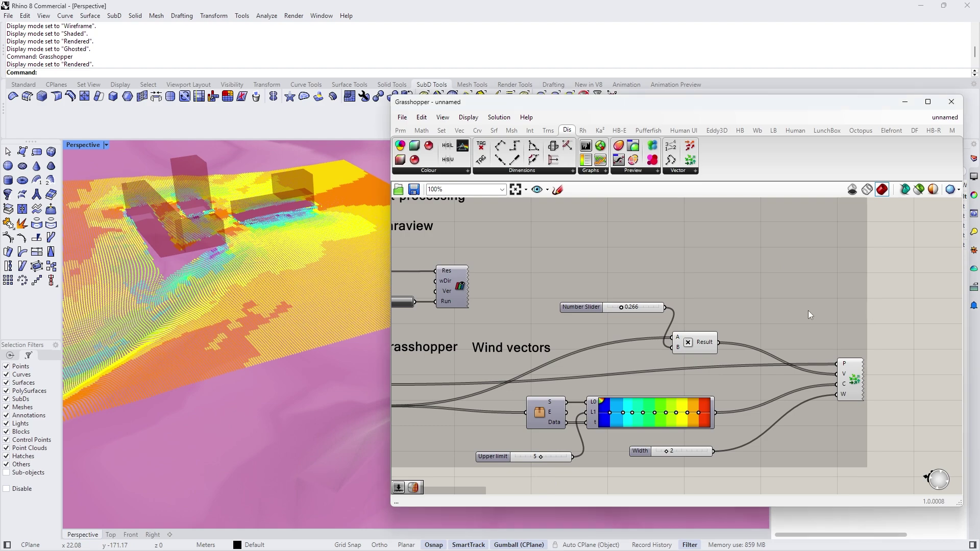
pyautogui.scroll(-10, 797, 317)
pyautogui.moveTo(824, 311); pyautogui.dragTo(571, 378)
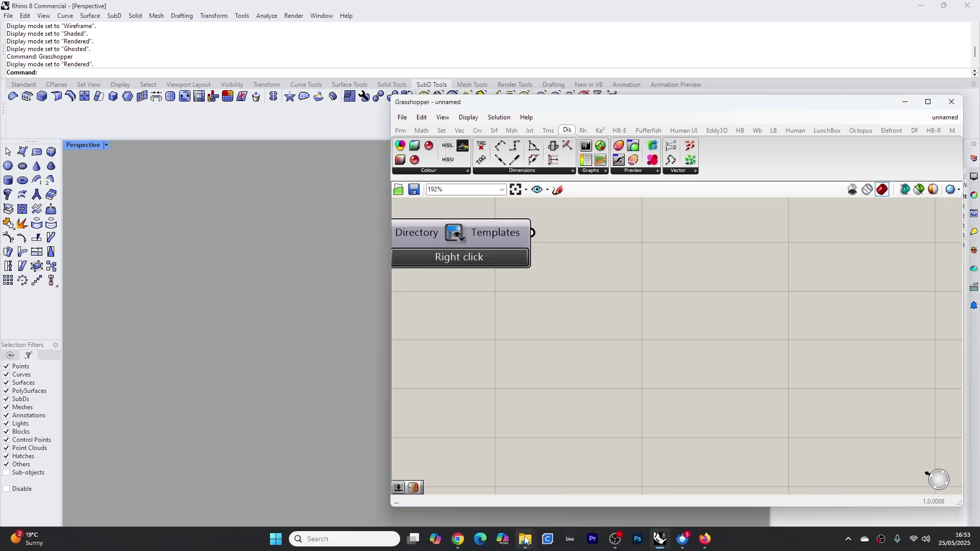
# Step: Switch to File Explorer and check the properties of the 3_SimpleWindAnalysisWithTerrain folder in Eddy3D-Cases
pyautogui.moveTo(525, 540)
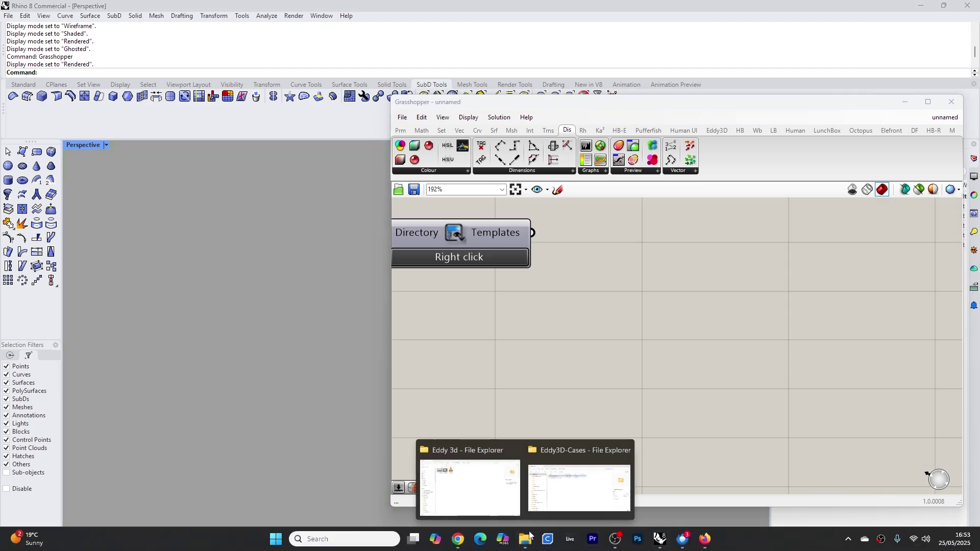
pyautogui.click(495, 490)
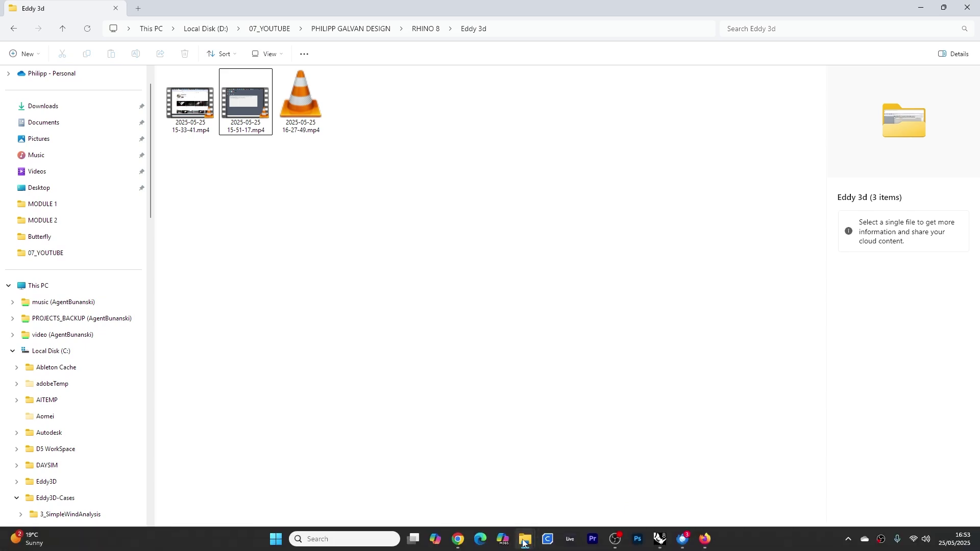
pyautogui.rightClick(277, 215)
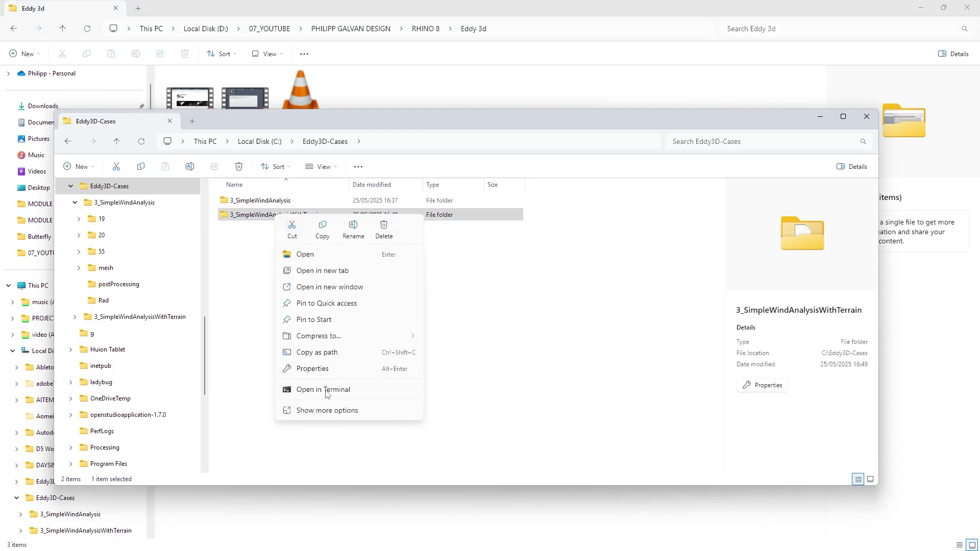
pyautogui.click(327, 370)
pyautogui.press('Escape')
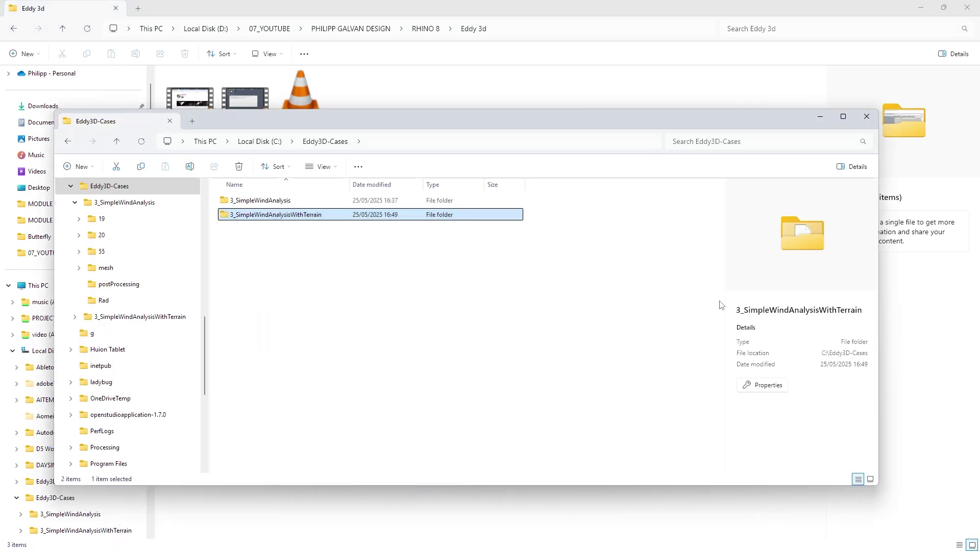
pyautogui.click(815, 119)
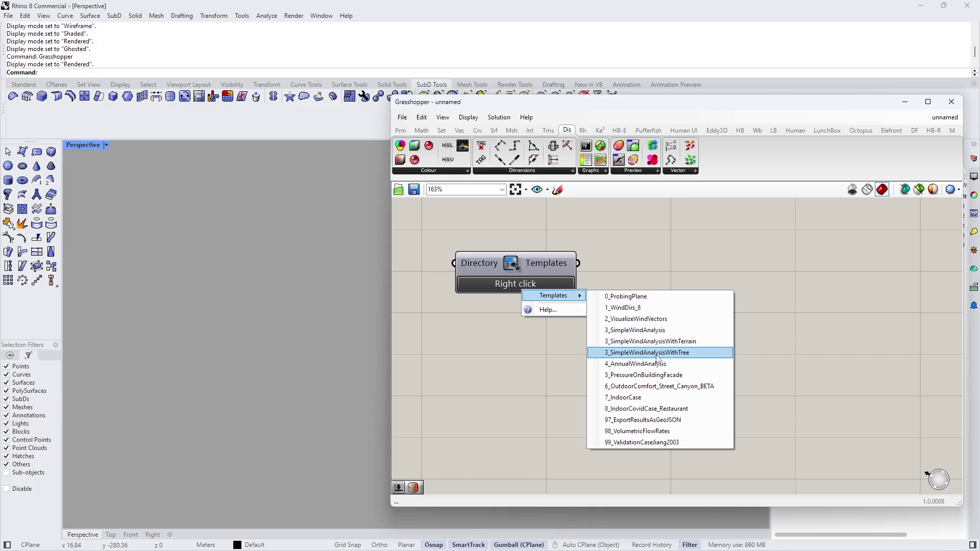
# Step: Load the 3_SimpleWindAnalysisWithTree template from the Templates component and look over its building geometry and component groups
pyautogui.click(659, 353)
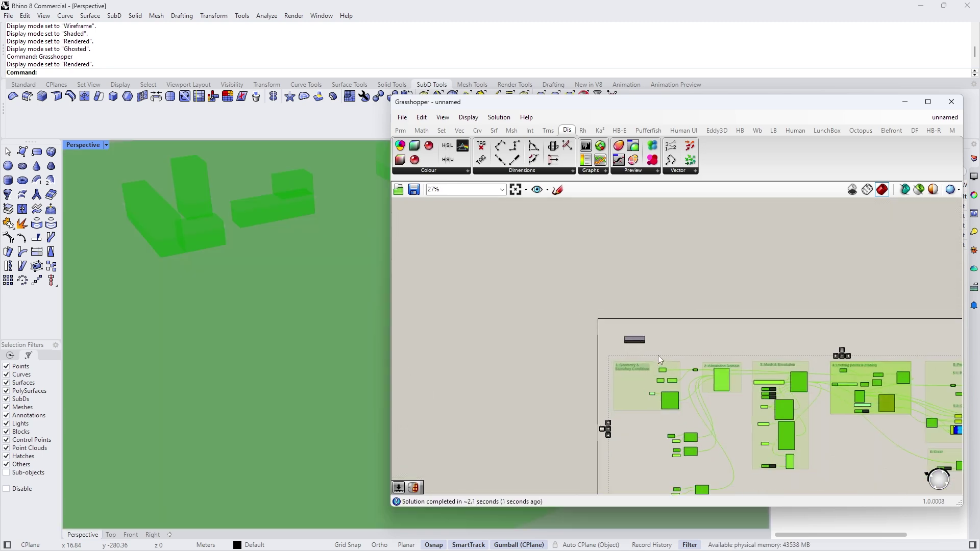
pyautogui.scroll(7, 685, 402)
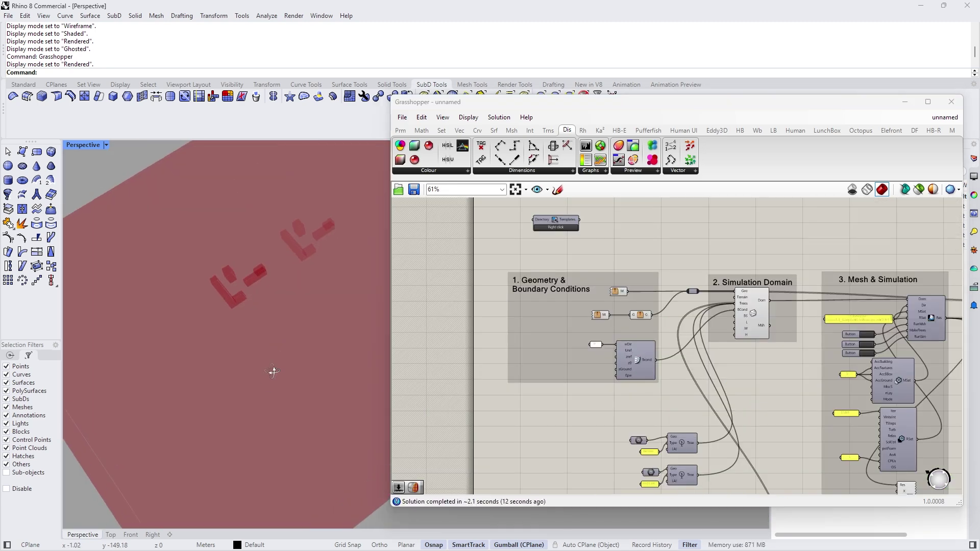
pyautogui.moveTo(274, 372); pyautogui.dragTo(273, 337, button='right')
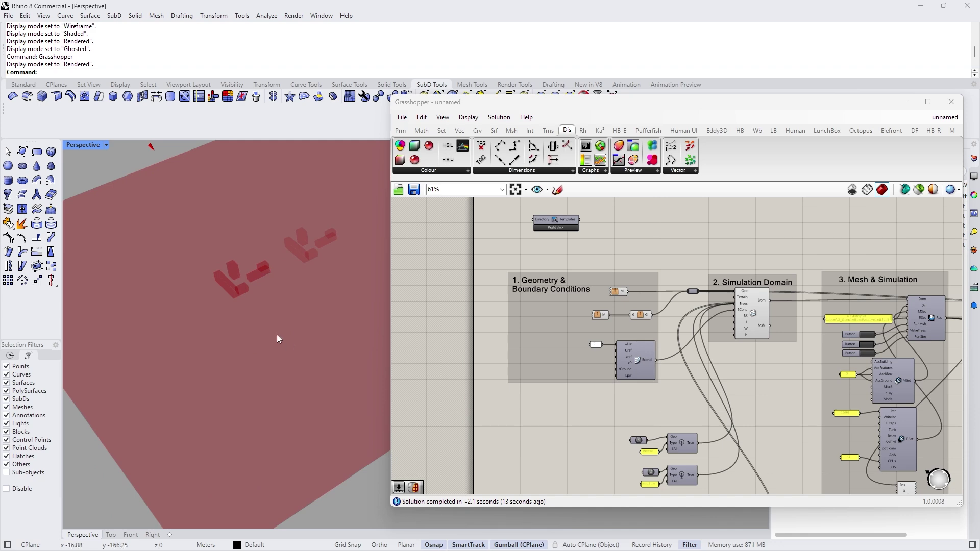
pyautogui.scroll(1, 619, 320)
pyautogui.scroll(-3, 619, 320)
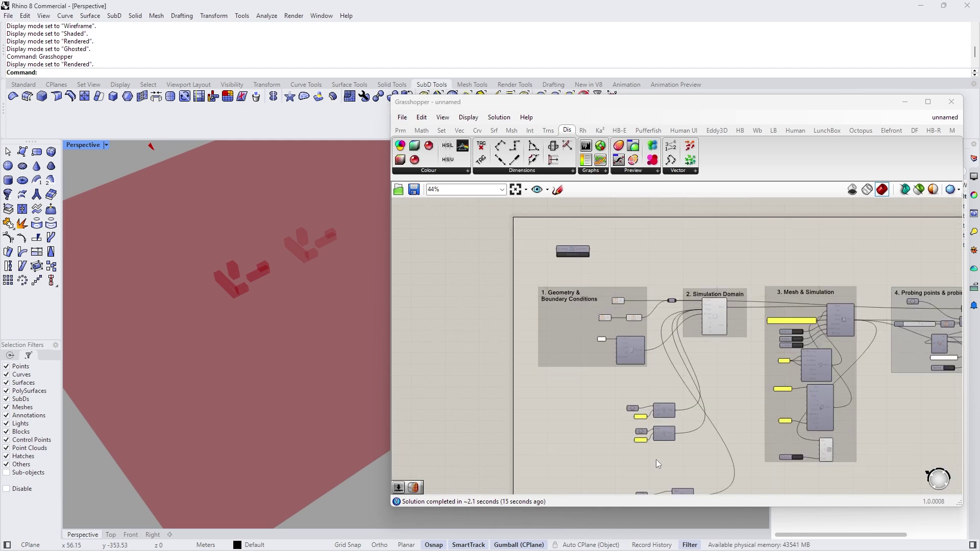
# Step: Turn on the preview of the geometry feeding the dense Tree components and inspect the trees among the buildings
pyautogui.scroll(5, 650, 458)
pyautogui.rightClick(612, 341)
pyautogui.click(641, 362)
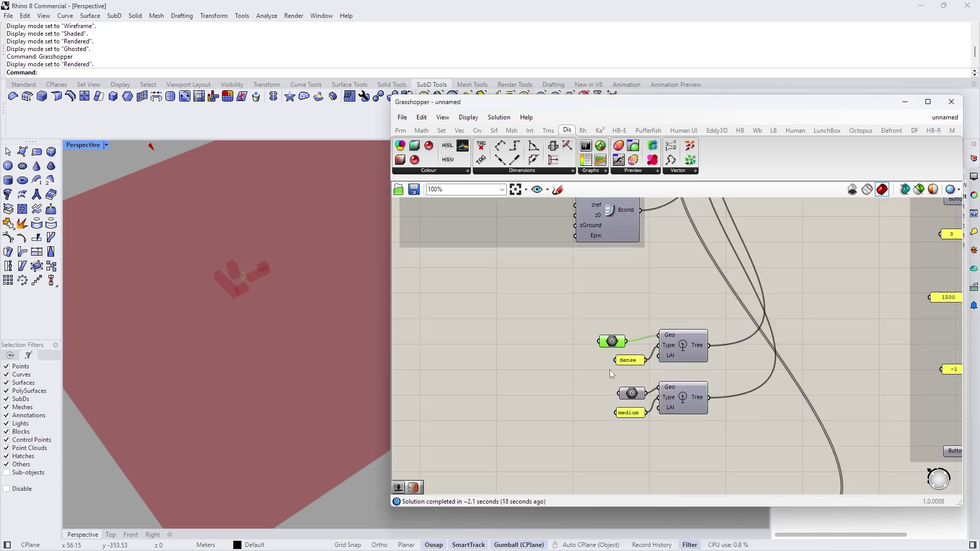
pyautogui.scroll(3, 627, 366)
pyautogui.rightClick(636, 414)
pyautogui.moveTo(224, 278); pyautogui.dragTo(259, 275, button='right')
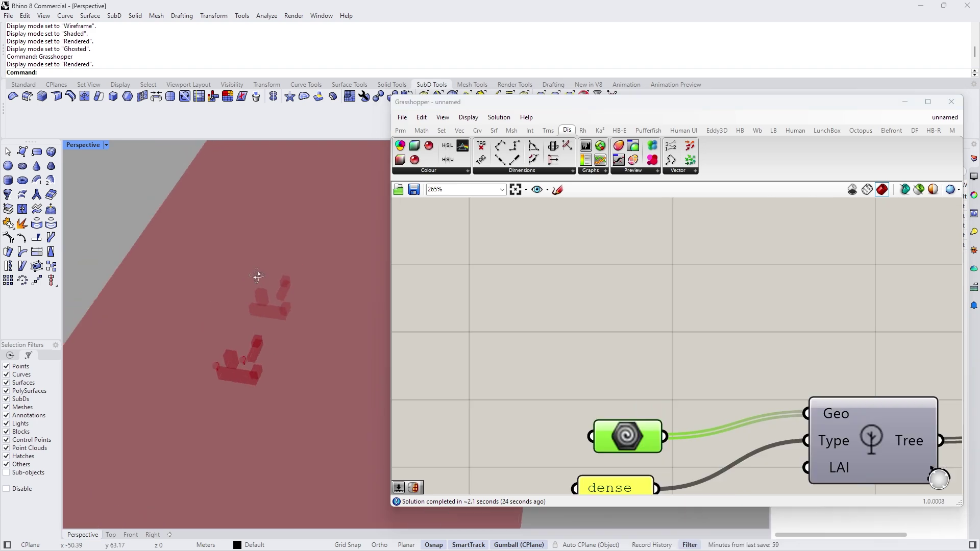
pyautogui.scroll(10, 261, 327)
pyautogui.moveTo(261, 327); pyautogui.dragTo(271, 337, button='right')
pyautogui.scroll(-5, 299, 261)
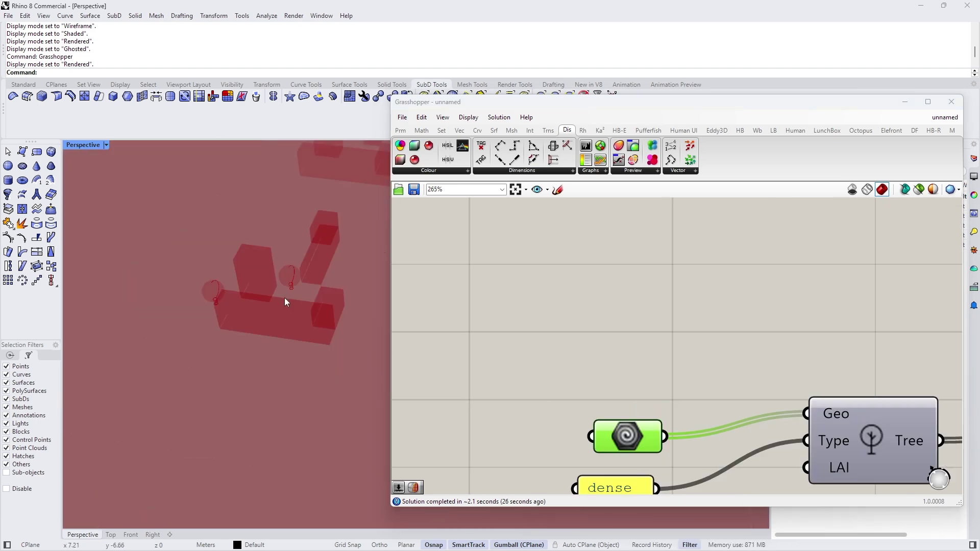
pyautogui.scroll(4, 284, 298)
pyautogui.scroll(-6, 240, 311)
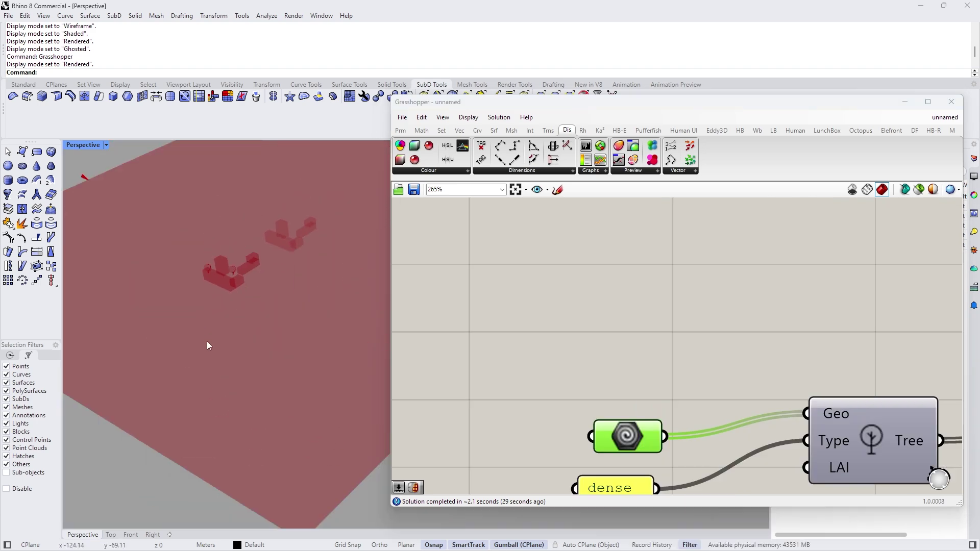
# Step: Inspect the Simulation Domain component with its Trees input and examine the trees within the domain up close
pyautogui.scroll(-8, 685, 372)
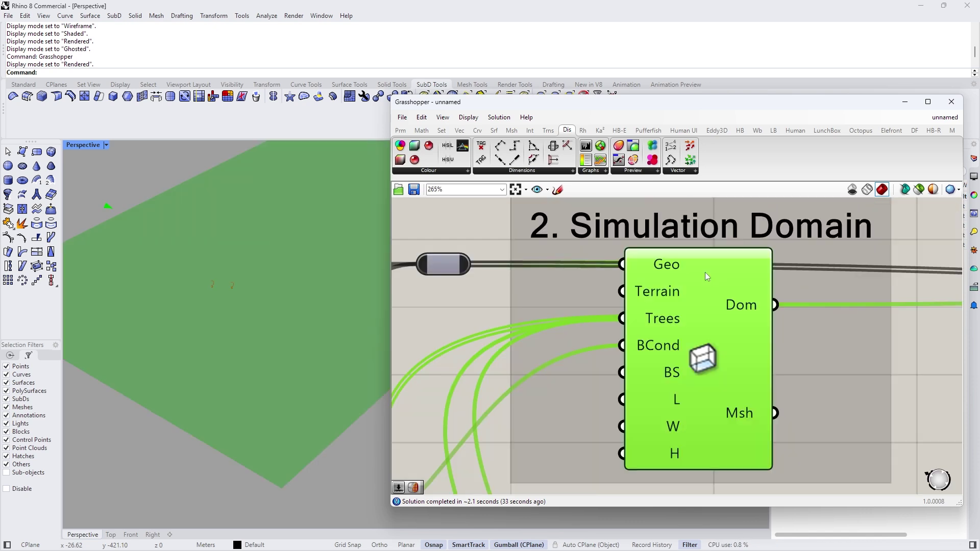
pyautogui.rightClick(743, 273)
pyautogui.scroll(-4, 200, 276)
pyautogui.scroll(5, 225, 284)
pyautogui.scroll(5, 241, 290)
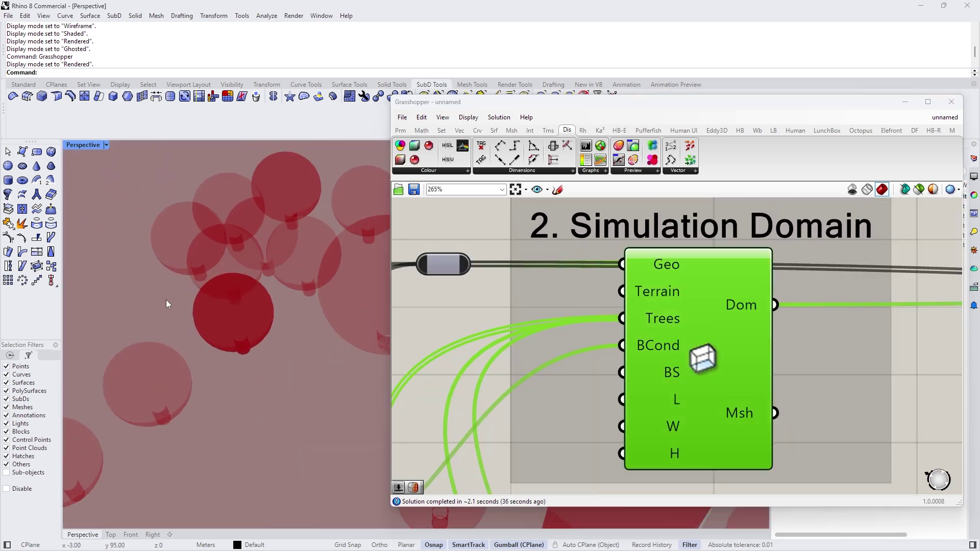
# Step: Look over the trees and buildings in the viewport and examine the Tree components feeding the Simulation Domain
pyautogui.scroll(-3, 168, 304)
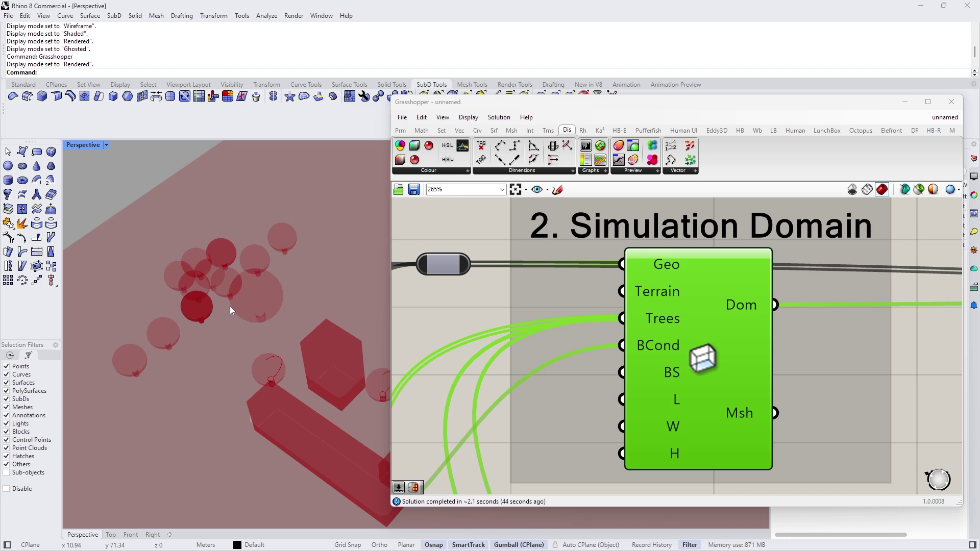
pyautogui.scroll(2, 230, 305)
pyautogui.scroll(-8, 516, 336)
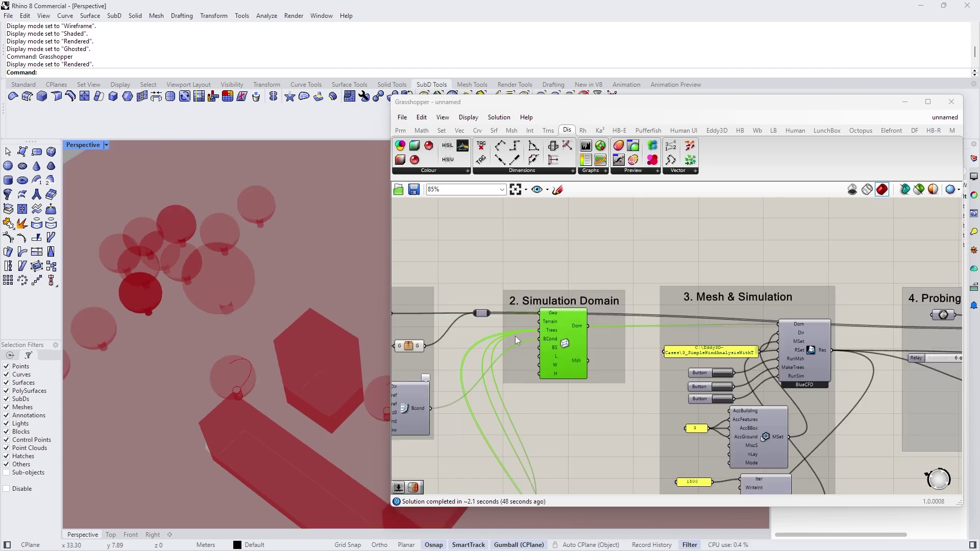
pyautogui.scroll(3, 523, 416)
pyautogui.moveTo(474, 438); pyautogui.dragTo(575, 476)
pyautogui.scroll(3, 532, 450)
pyautogui.moveTo(585, 462); pyautogui.dragTo(536, 354)
pyautogui.click(527, 328)
pyautogui.scroll(3, 525, 240)
pyautogui.moveTo(526, 240); pyautogui.dragTo(584, 272, button='right')
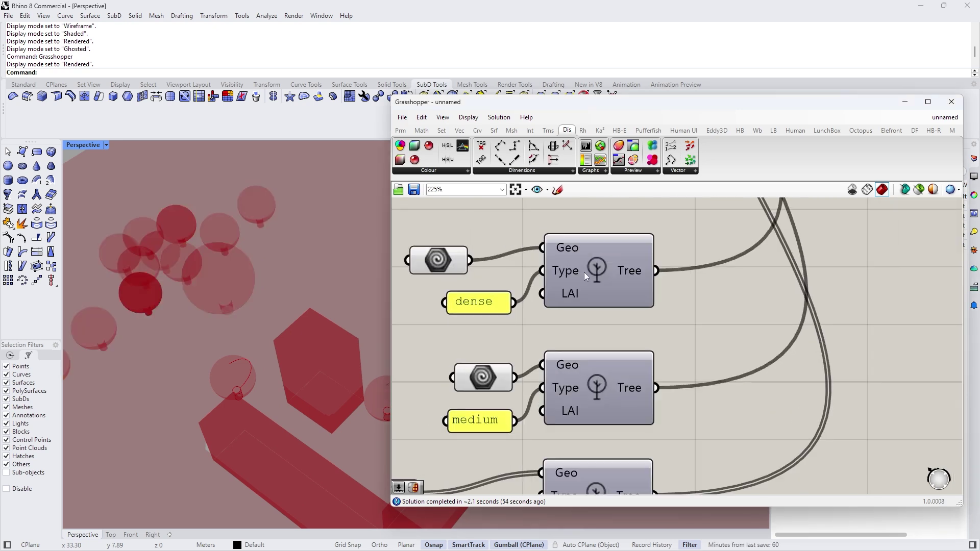
# Step: Line up the geometry parameter and the "dense" panel with the inputs of the first Tree component
pyautogui.moveTo(443, 260); pyautogui.dragTo(483, 247)
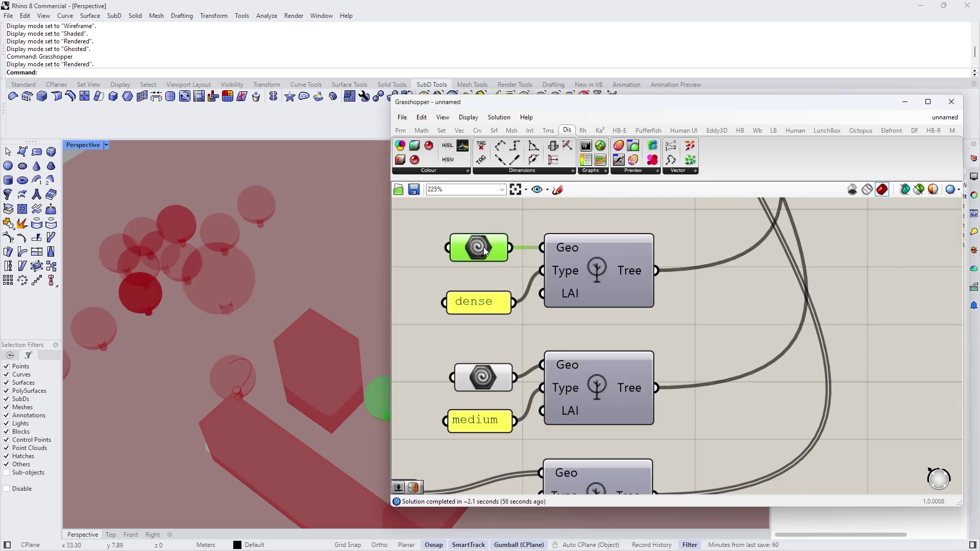
pyautogui.click(602, 263)
pyautogui.click(477, 303)
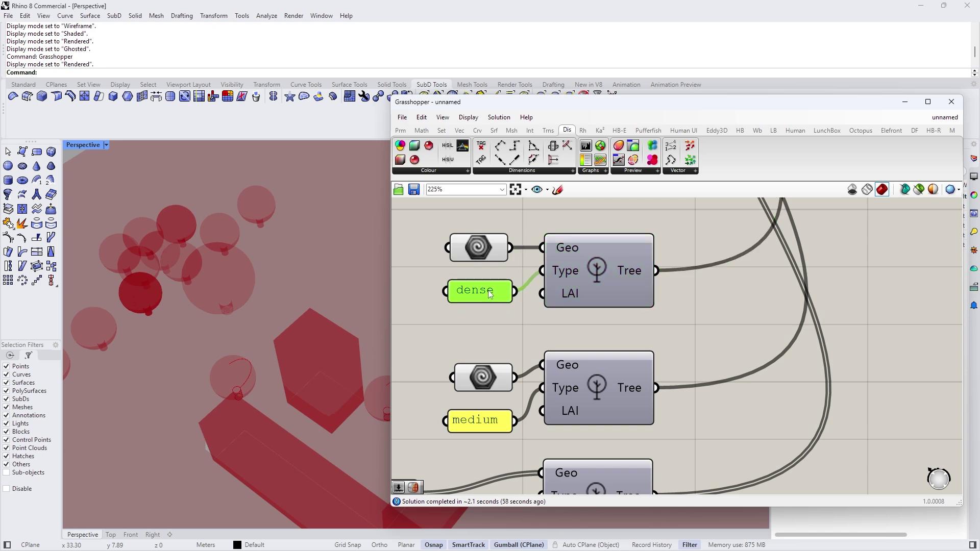
# Step: Move the geometry parameter and the "medium" panel closer in line with the second Tree component's inputs
pyautogui.scroll(-3, 488, 290)
pyautogui.scroll(4, 499, 379)
pyautogui.moveTo(495, 341); pyautogui.dragTo(492, 318)
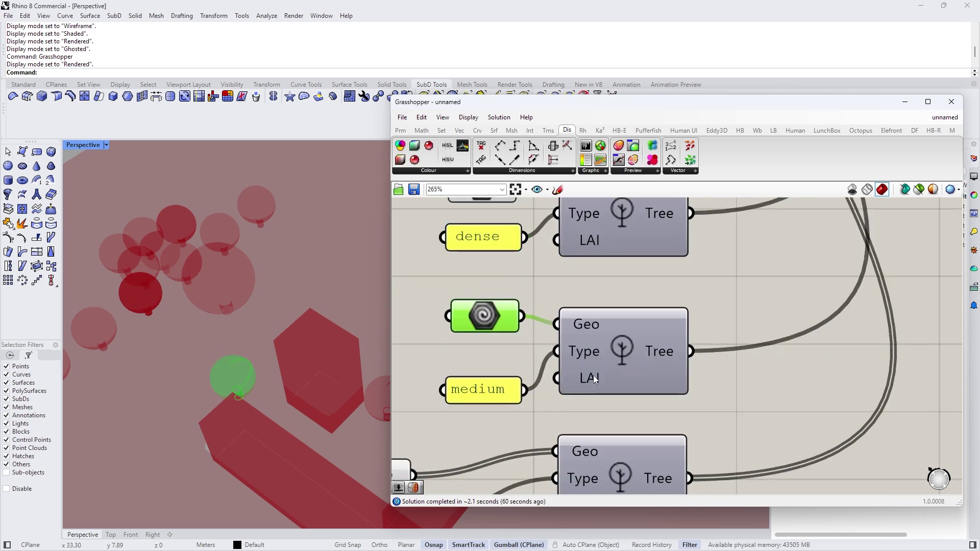
pyautogui.click(575, 339)
pyautogui.moveTo(495, 388); pyautogui.dragTo(497, 360)
# Step: Place the third Tree component's geometry parameter and "dense" panel beside its inputs, and read the description of the Type input
pyautogui.moveTo(470, 433); pyautogui.dragTo(549, 352, button='right')
pyautogui.moveTo(475, 394); pyautogui.dragTo(586, 363)
pyautogui.moveTo(461, 449); pyautogui.dragTo(578, 411)
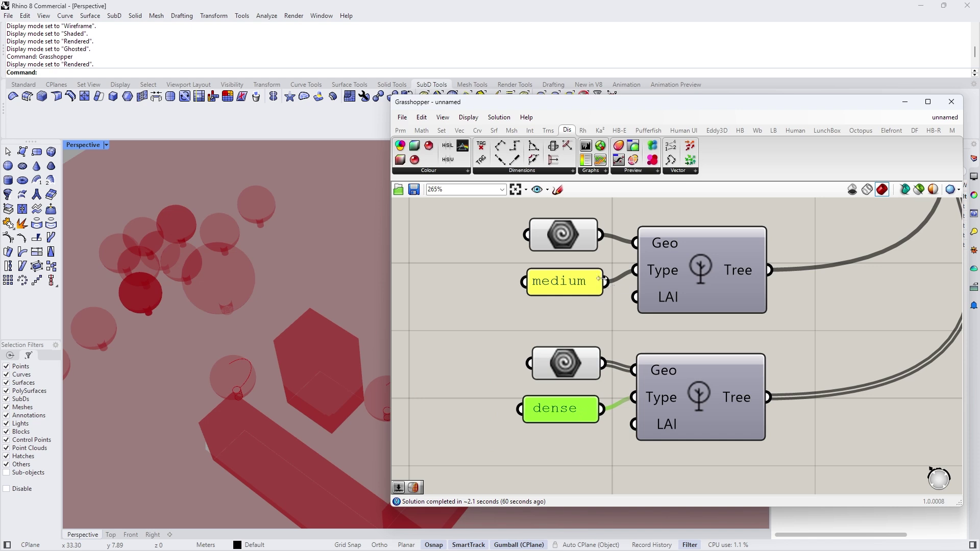
pyautogui.moveTo(662, 271)
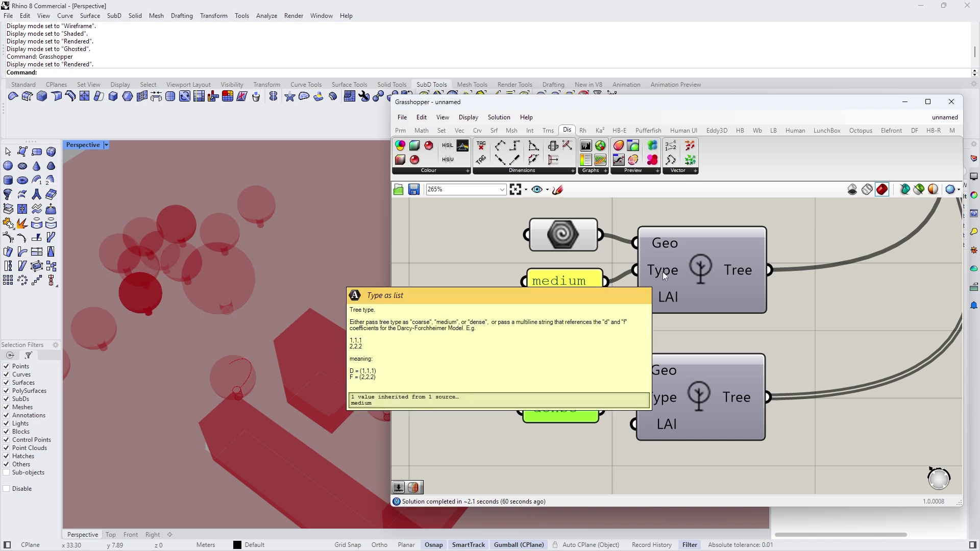
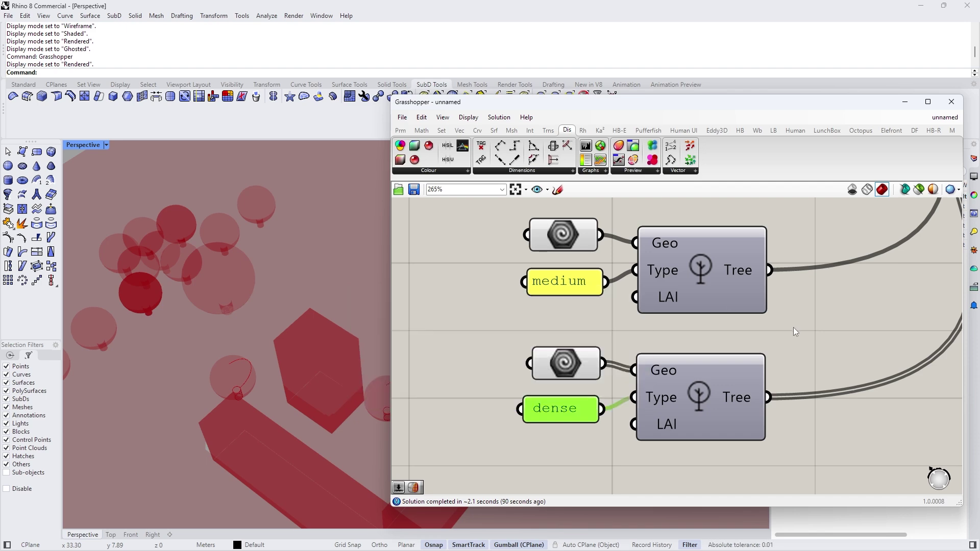
# Step: Reposition the Simulation Domain component slightly lower within its group, clear of the incoming tree wires
pyautogui.scroll(-6, 793, 327)
pyautogui.scroll(4, 670, 307)
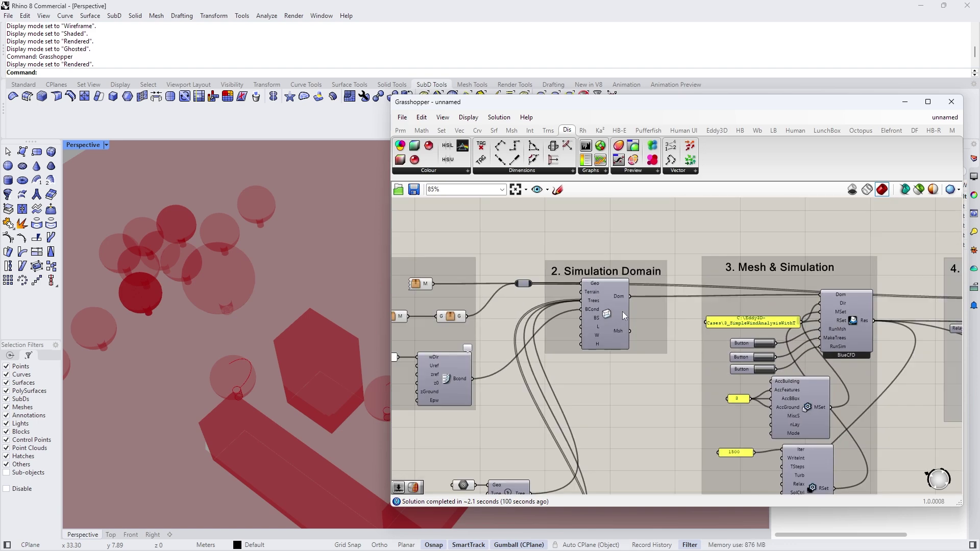
pyautogui.scroll(-2, 623, 311)
pyautogui.scroll(2, 757, 320)
pyautogui.scroll(-2, 620, 305)
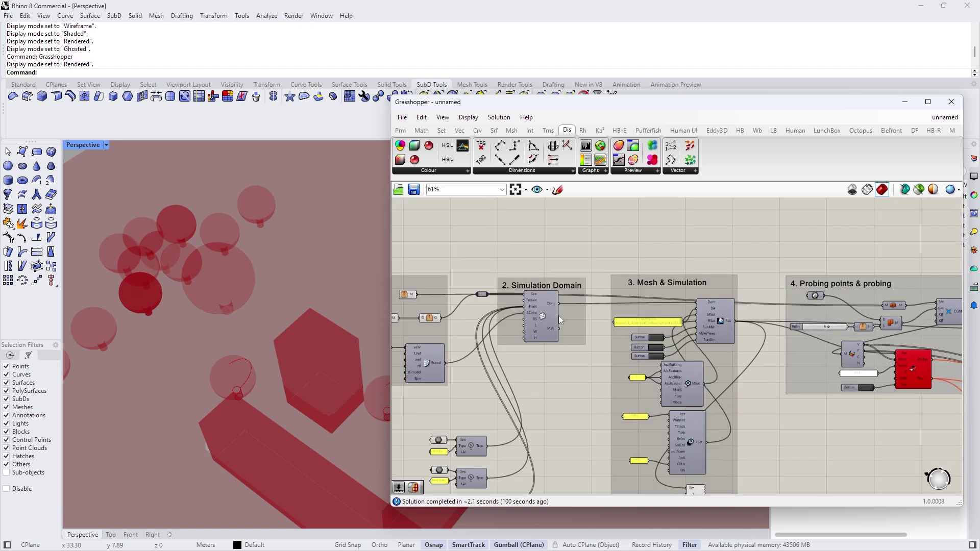
pyautogui.click(541, 334)
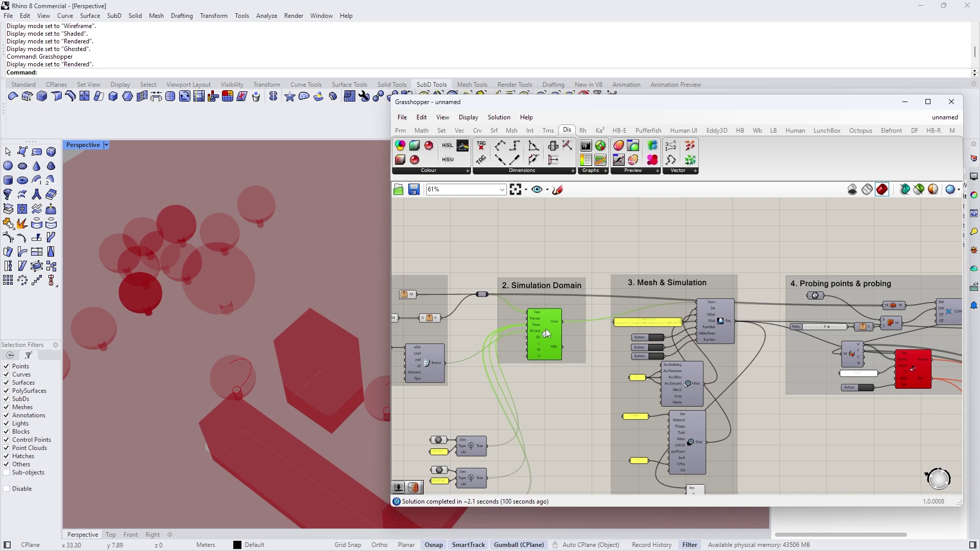
pyautogui.scroll(-2, 550, 400)
pyautogui.scroll(2, 541, 393)
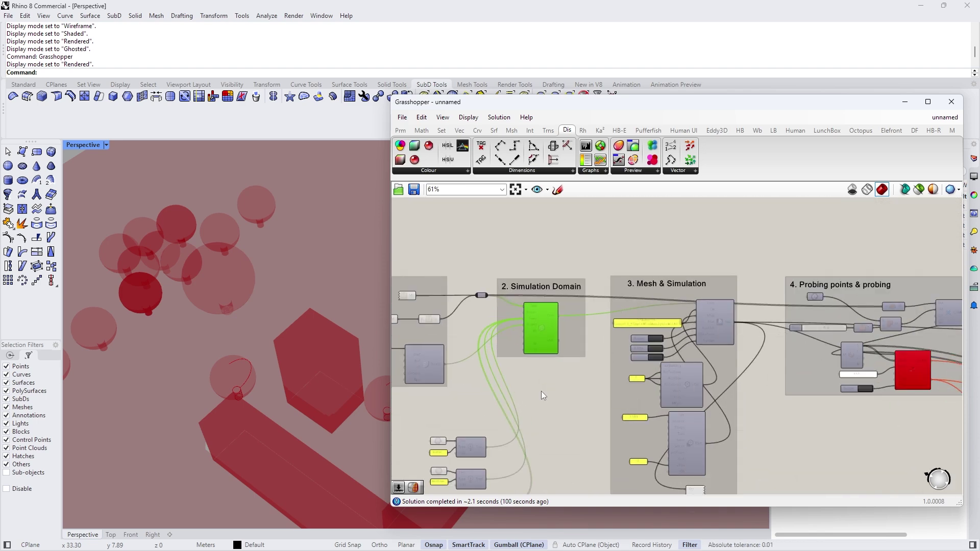
# Step: Check the case folder path of the BlueCFD simulation component, run its mesh generation and return to Rhino
pyautogui.click(720, 307)
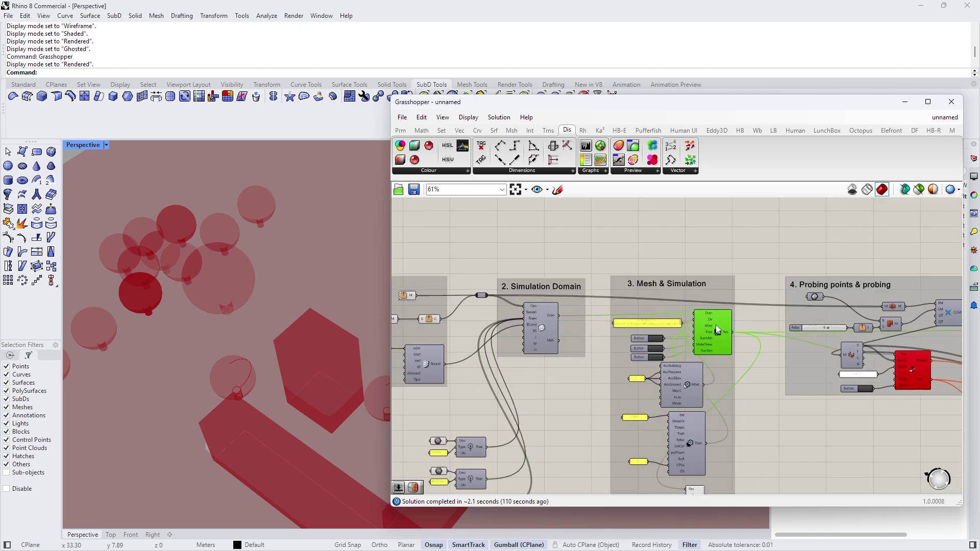
pyautogui.scroll(7, 650, 323)
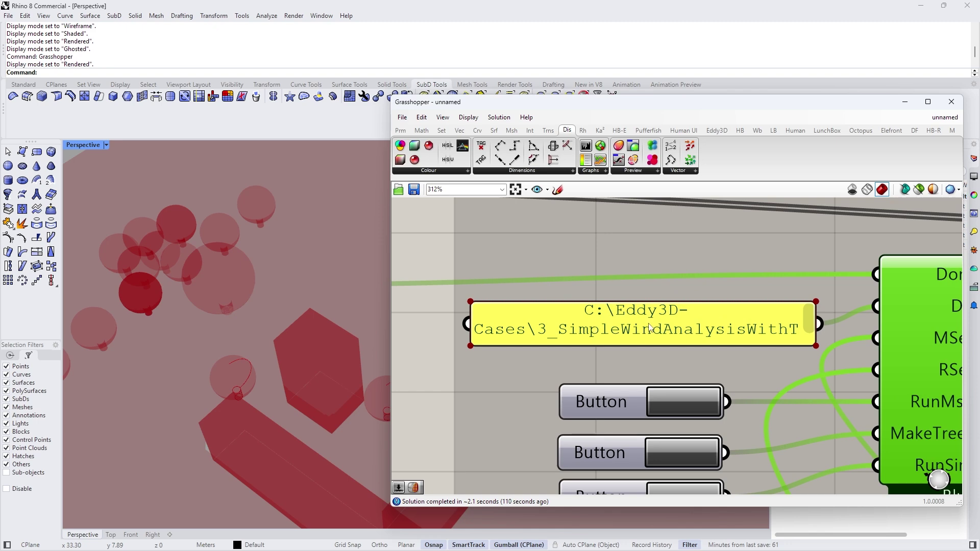
pyautogui.scroll(-2, 662, 334)
pyautogui.scroll(-1, 663, 336)
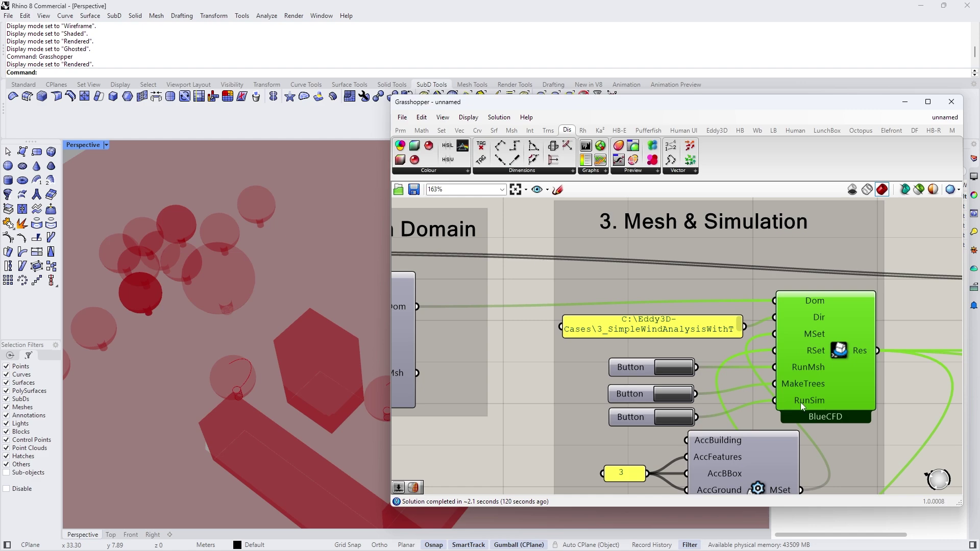
pyautogui.scroll(-5, 687, 353)
pyautogui.scroll(4, 689, 347)
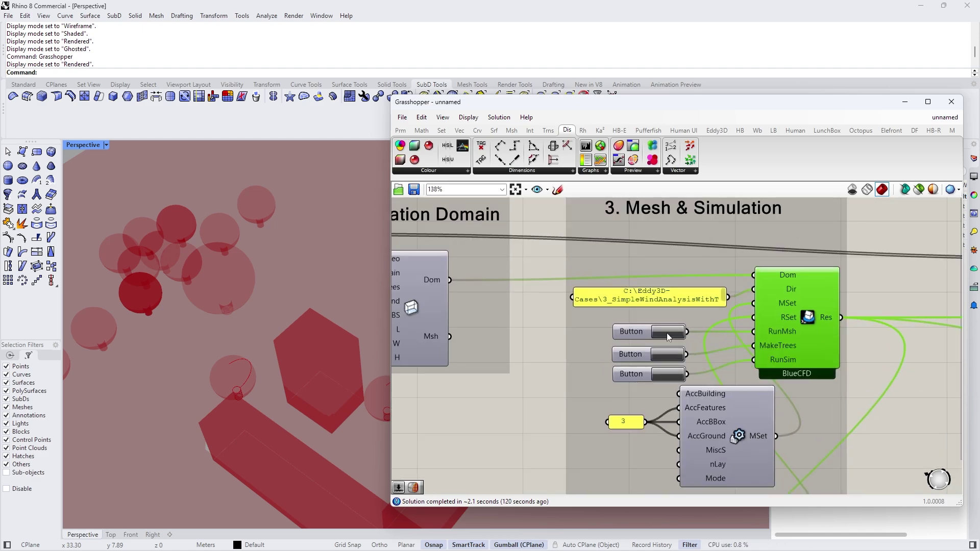
pyautogui.click(667, 333)
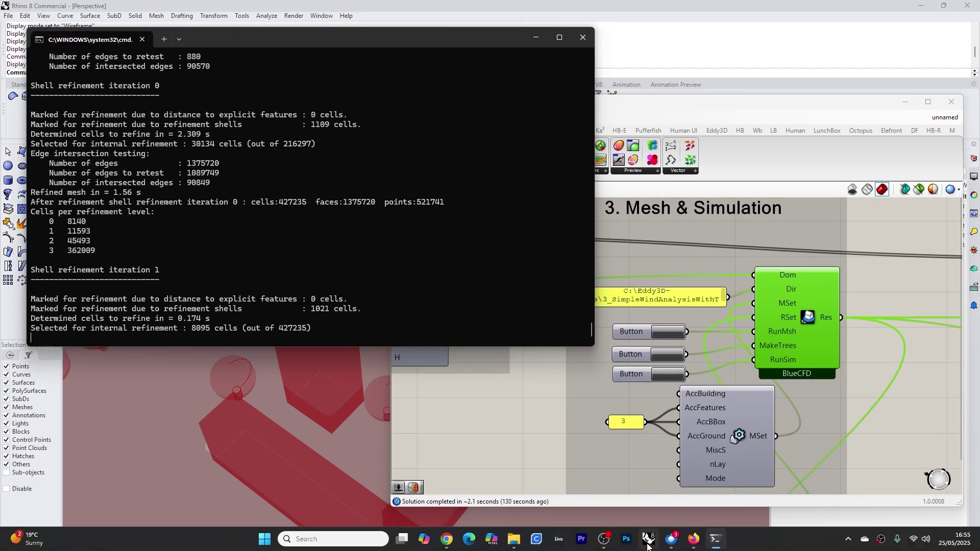
pyautogui.click(648, 488)
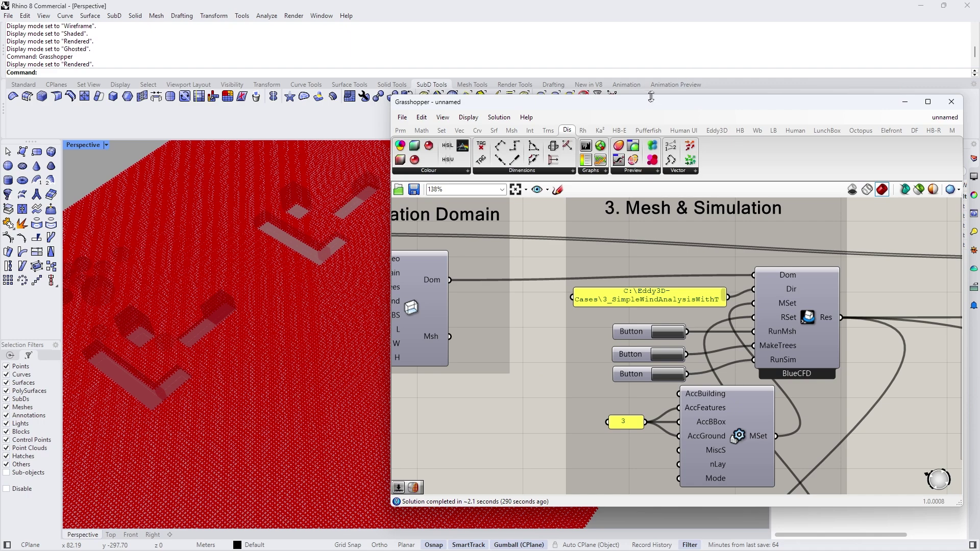
# Step: Examine the Probing points & probing group, including its boundary curve, size slider and grid mesh component
pyautogui.moveTo(652, 97); pyautogui.dragTo(652, 94)
pyautogui.scroll(-4, 612, 323)
pyautogui.scroll(3, 796, 321)
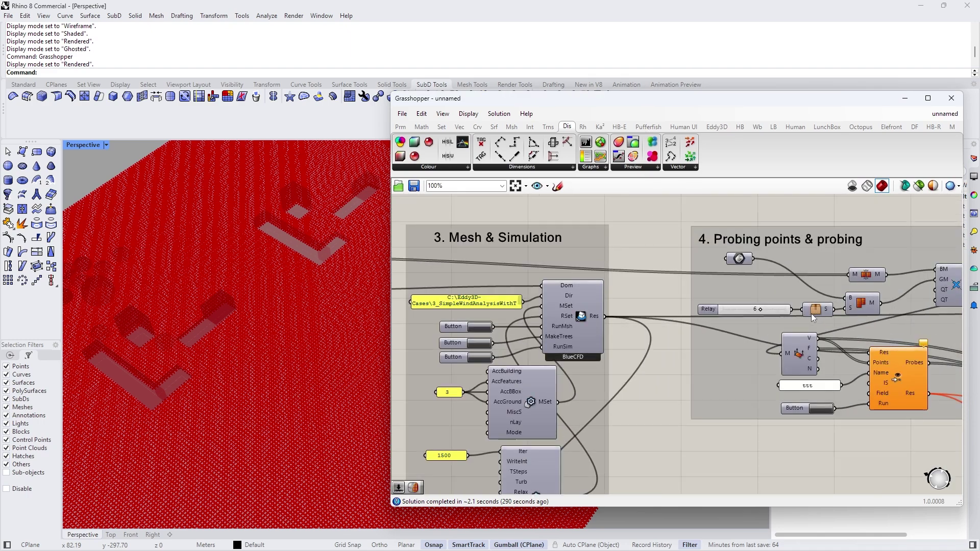
pyautogui.scroll(-3, 814, 318)
pyautogui.scroll(4, 742, 315)
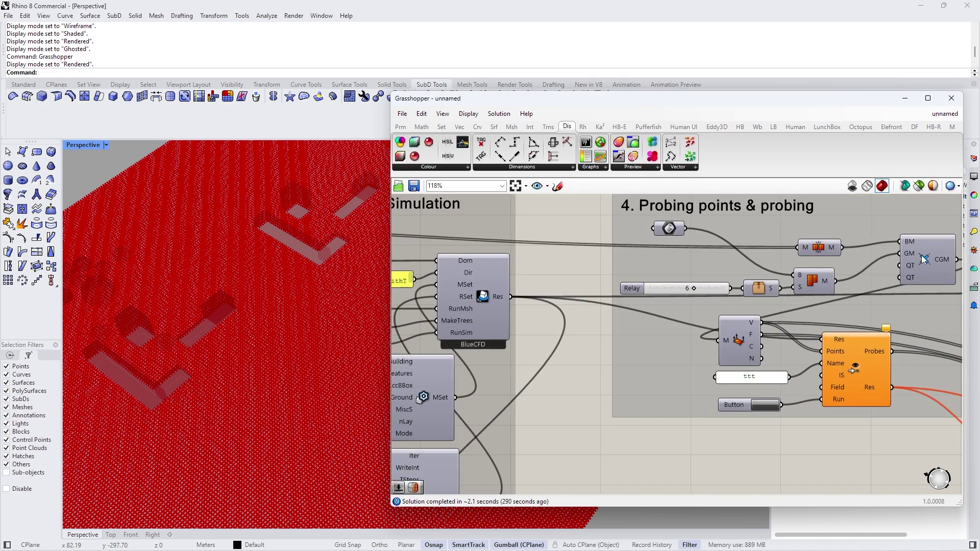
pyautogui.scroll(-4, 612, 323)
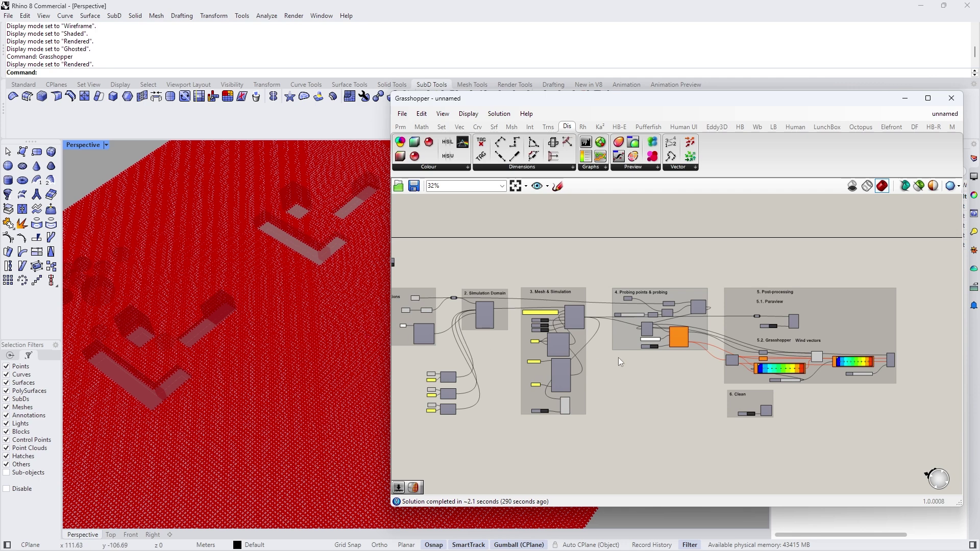
pyautogui.scroll(5, 617, 348)
pyautogui.scroll(-4, 618, 349)
pyautogui.scroll(4, 676, 291)
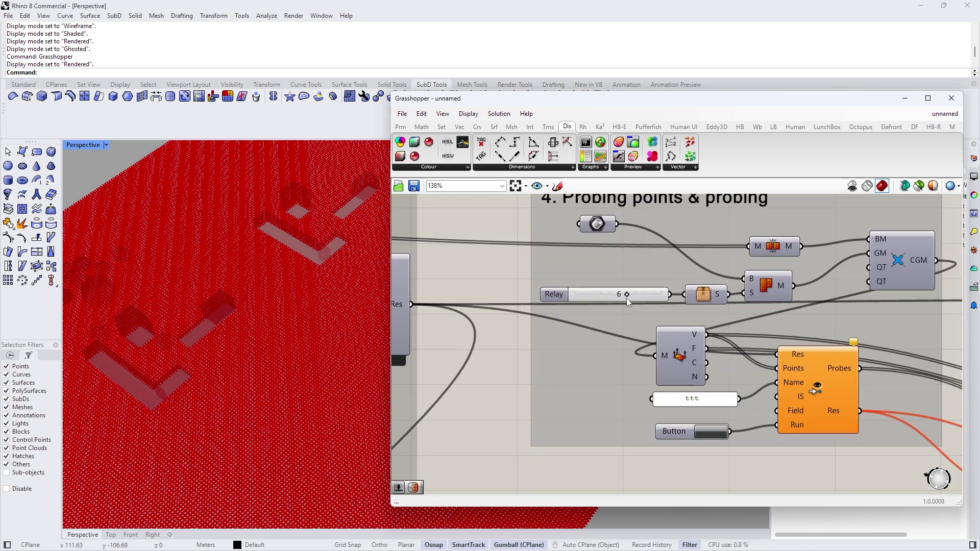
pyautogui.click(597, 225)
pyautogui.click(912, 268)
# Step: Turn off the preview of the ConMesh component in the Grasshopper wind vectors post-processing section
pyautogui.scroll(-4, 911, 268)
pyautogui.scroll(4, 868, 396)
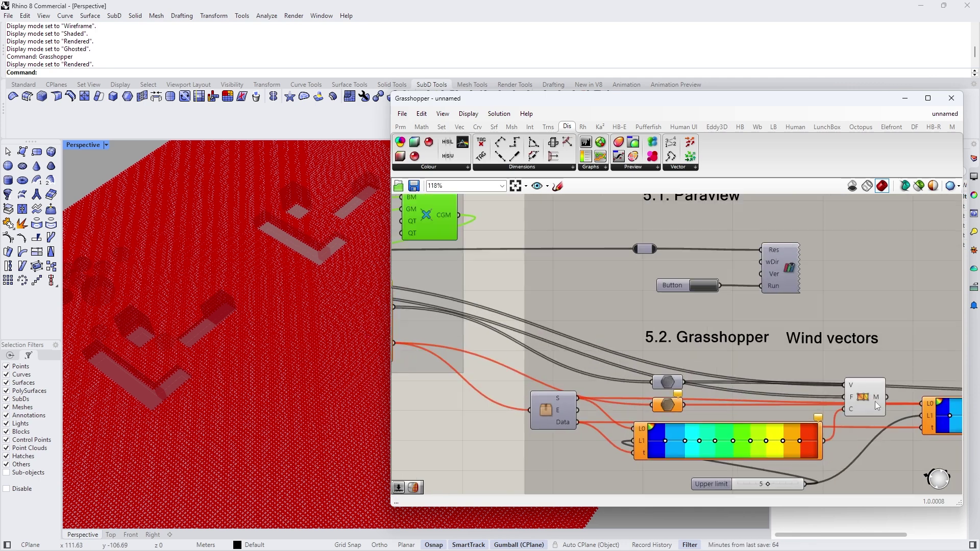
pyautogui.click(862, 385)
pyautogui.rightClick(868, 386)
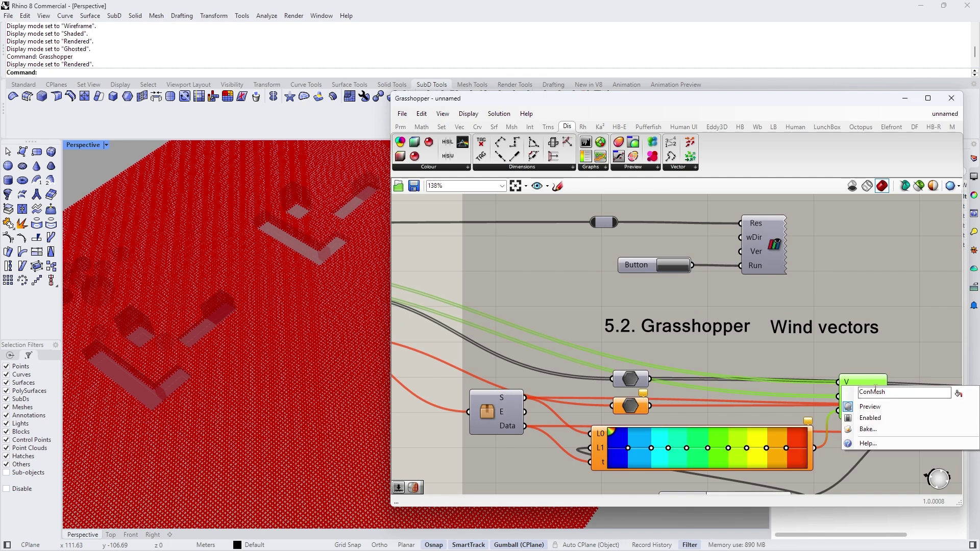
pyautogui.click(888, 407)
# Step: Turn off the preview of the Visualize component at the end of the Mesh & Simulation group
pyautogui.scroll(-2, 832, 342)
pyautogui.scroll(-5, 832, 342)
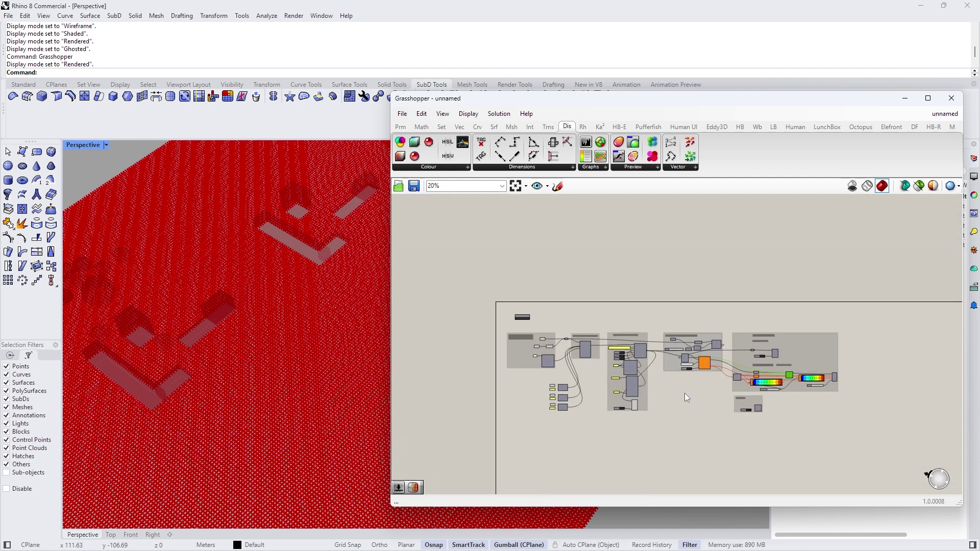
pyautogui.scroll(6, 684, 393)
pyautogui.rightClick(672, 384)
pyautogui.click(710, 401)
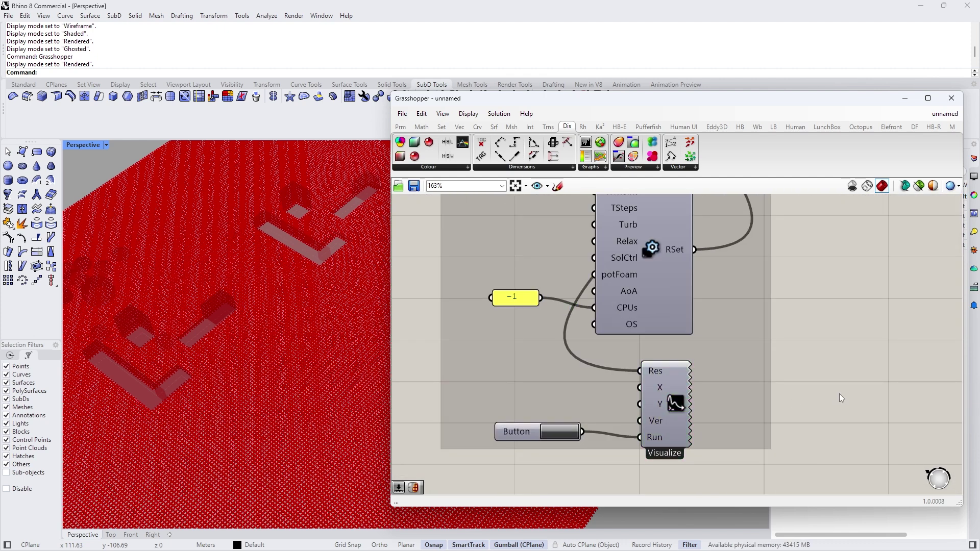
# Step: Run the MakeTrees stage of the BlueCFD simulation component
pyautogui.scroll(-5, 817, 403)
pyautogui.scroll(4, 690, 357)
pyautogui.click(689, 358)
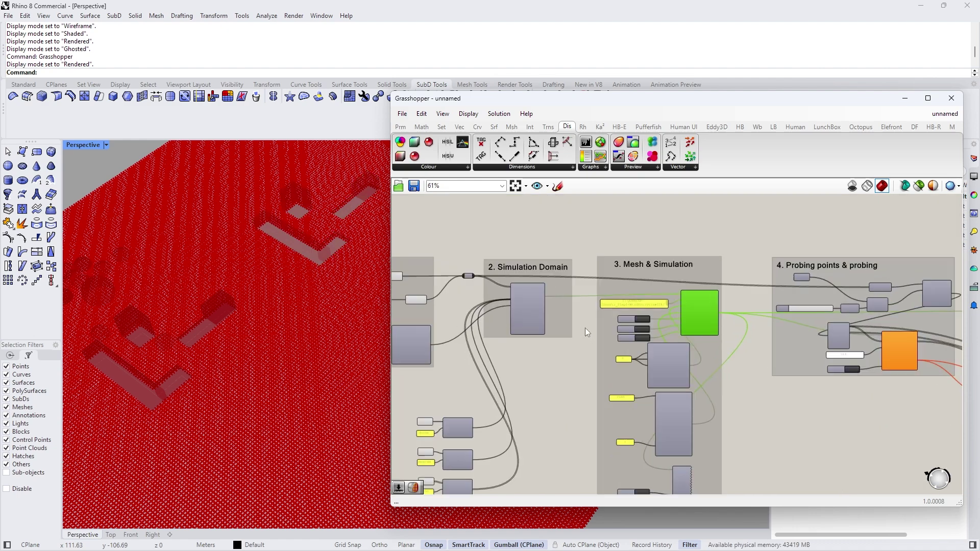
pyautogui.scroll(9, 663, 330)
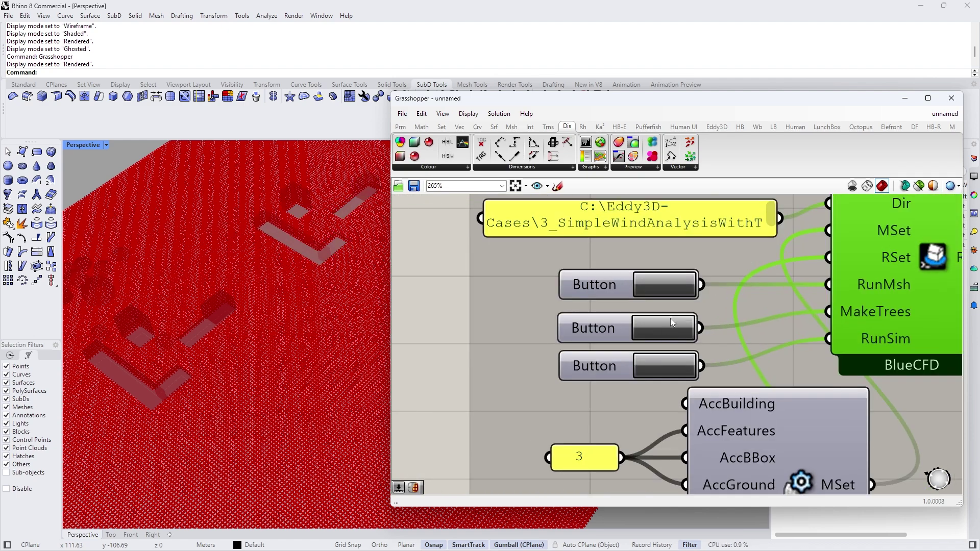
pyautogui.click(668, 319)
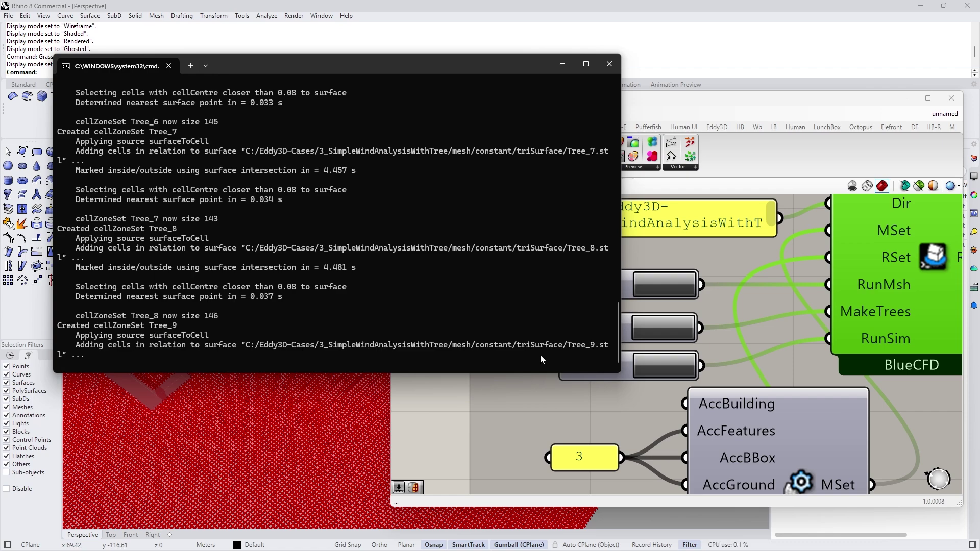
# Step: Inspect the trees within the meshed domain in the Rhino viewport and bring up the command console window
pyautogui.click(269, 435)
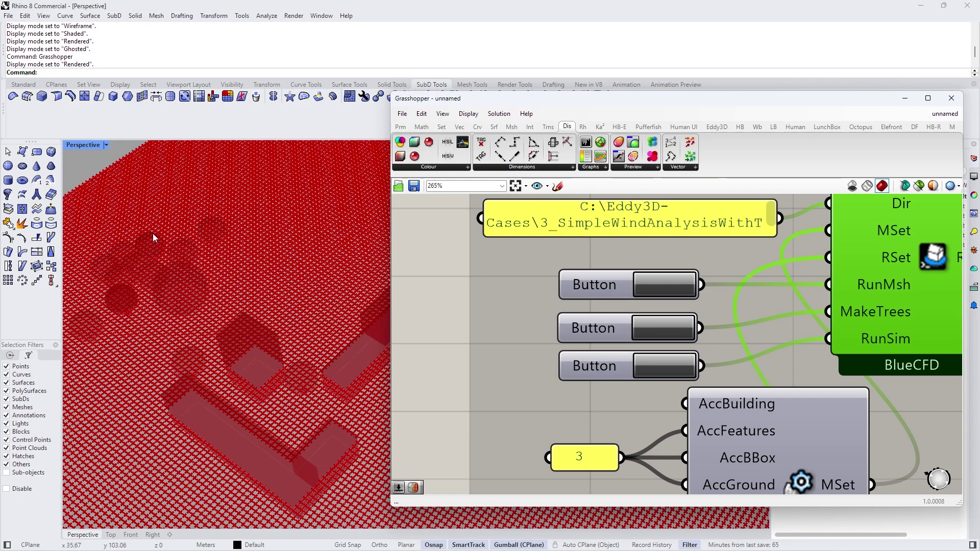
pyautogui.scroll(-3, 217, 295)
pyautogui.moveTo(673, 549)
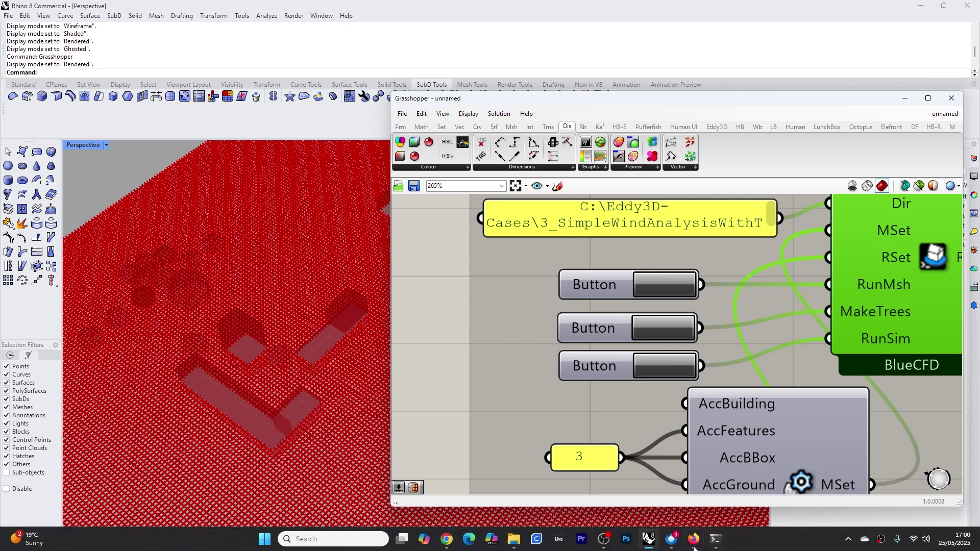
pyautogui.click(723, 544)
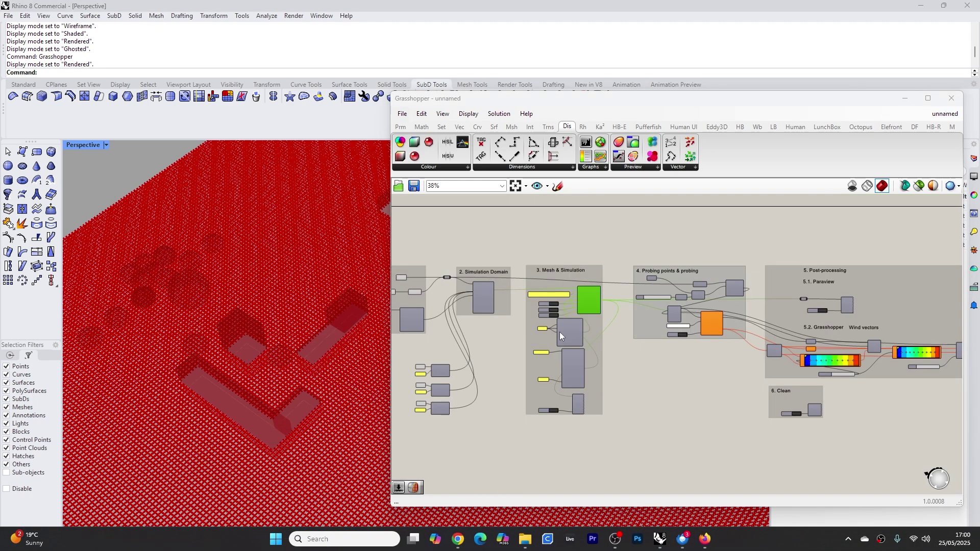
# Step: Examine the probing points and post-processing groups on the canvas and the buildings and trees in the model viewport
pyautogui.scroll(5, 559, 332)
pyautogui.scroll(-4, 560, 332)
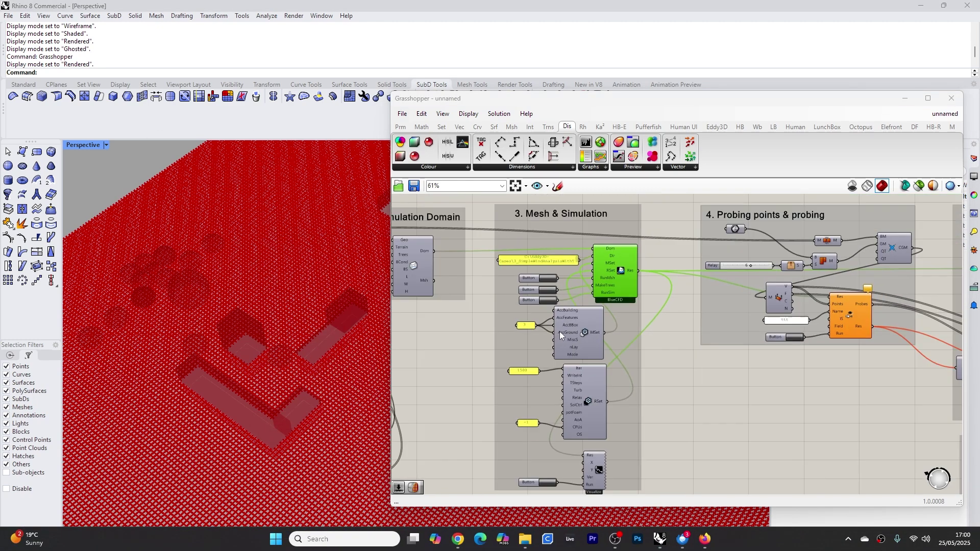
pyautogui.scroll(5, 688, 289)
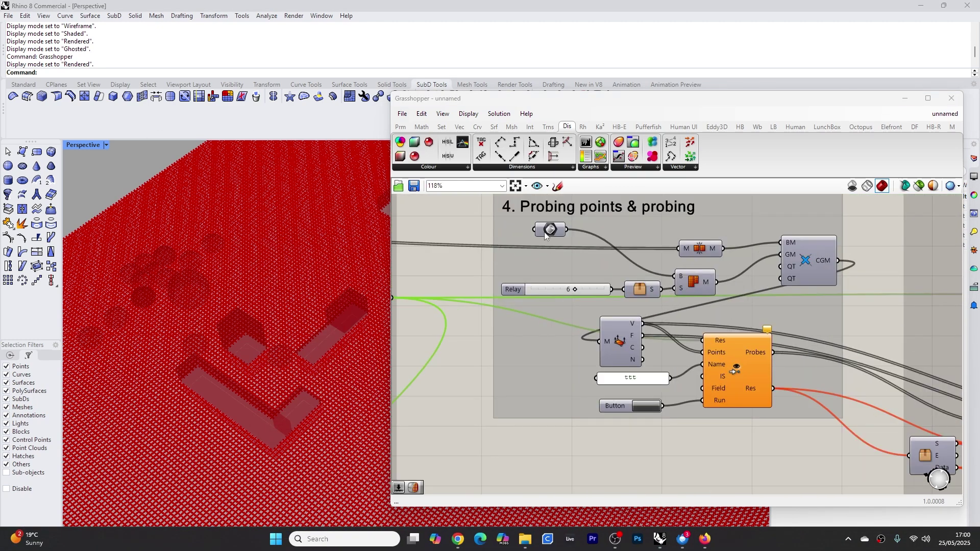
pyautogui.click(641, 290)
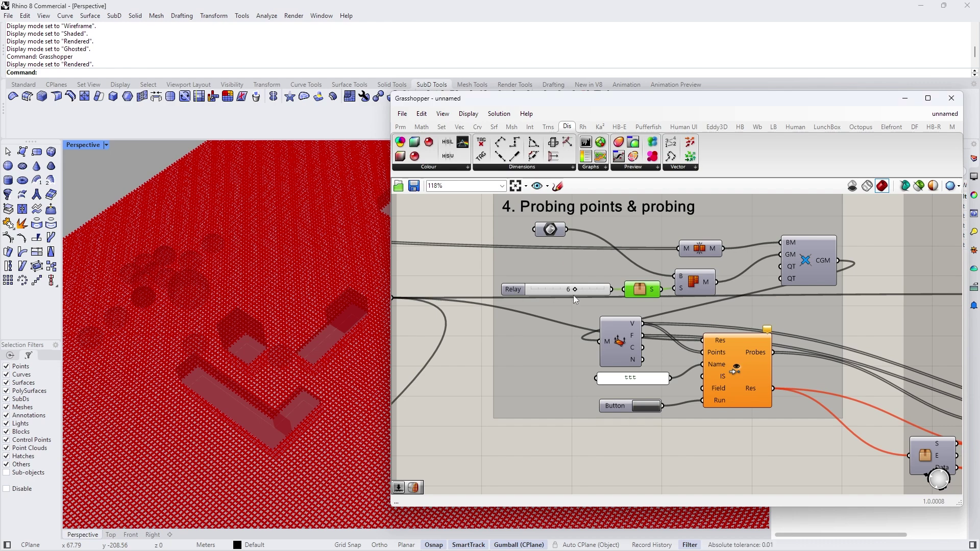
pyautogui.scroll(-3, 574, 295)
pyautogui.scroll(-3, 252, 295)
pyautogui.moveTo(253, 293); pyautogui.dragTo(332, 225, button='right')
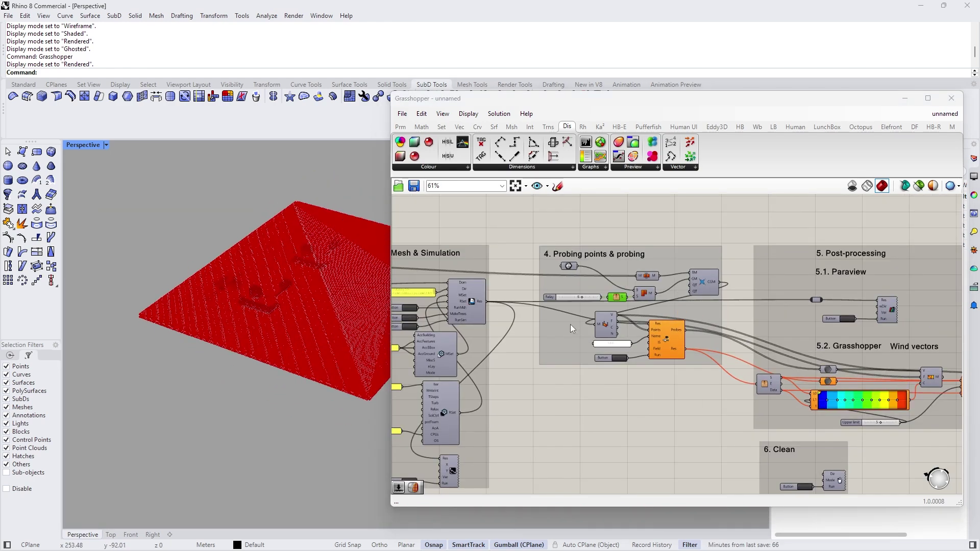
pyautogui.scroll(5, 589, 305)
pyautogui.click(671, 447)
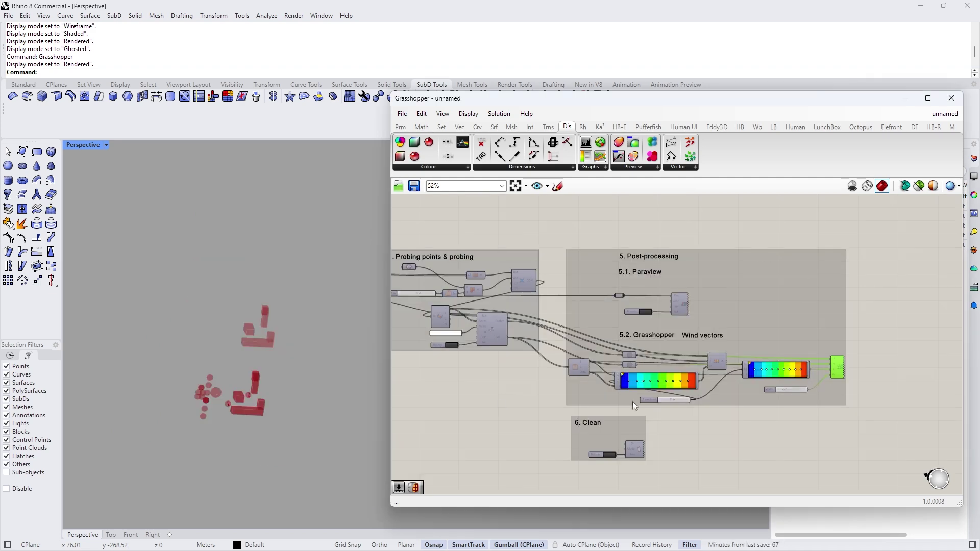
pyautogui.moveTo(280, 417); pyautogui.dragTo(282, 416, button='right')
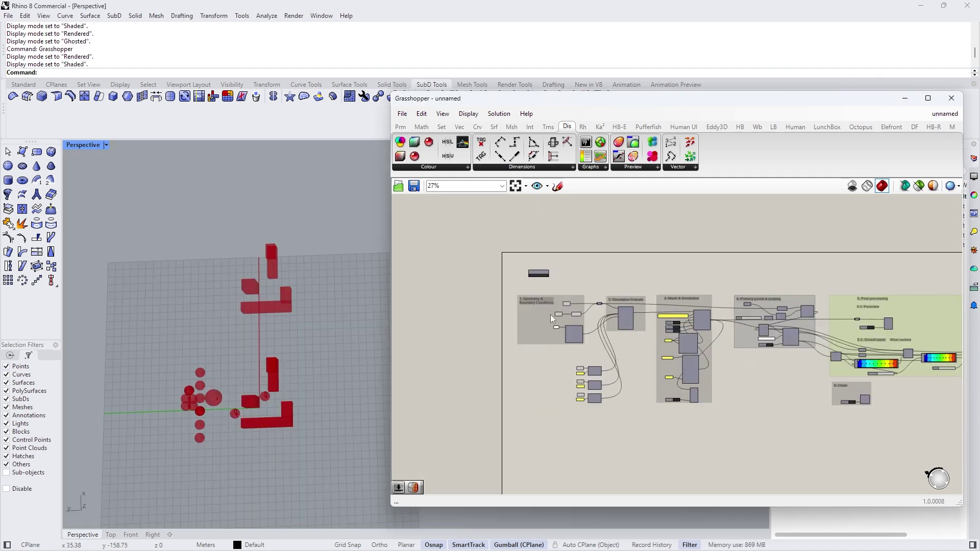
pyautogui.scroll(4, 568, 332)
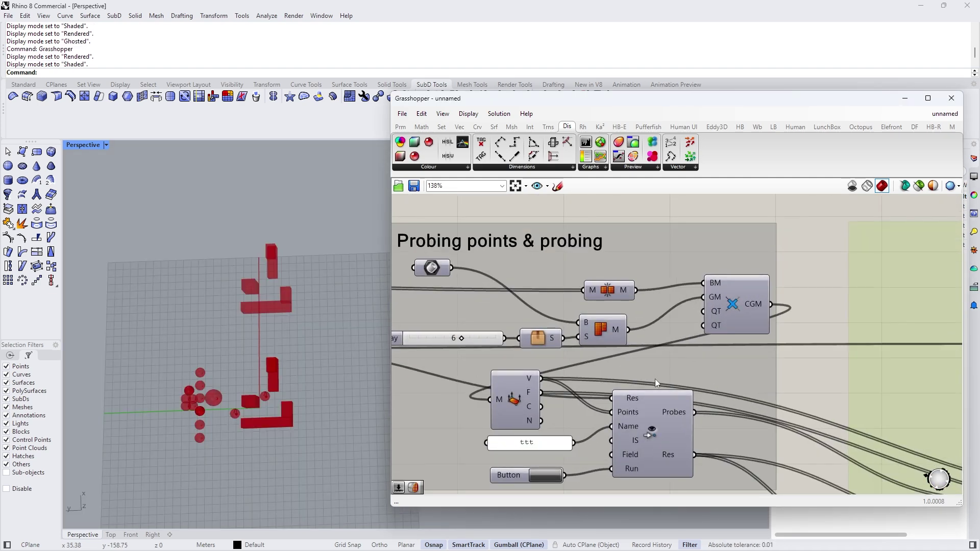
pyautogui.scroll(-4, 658, 378)
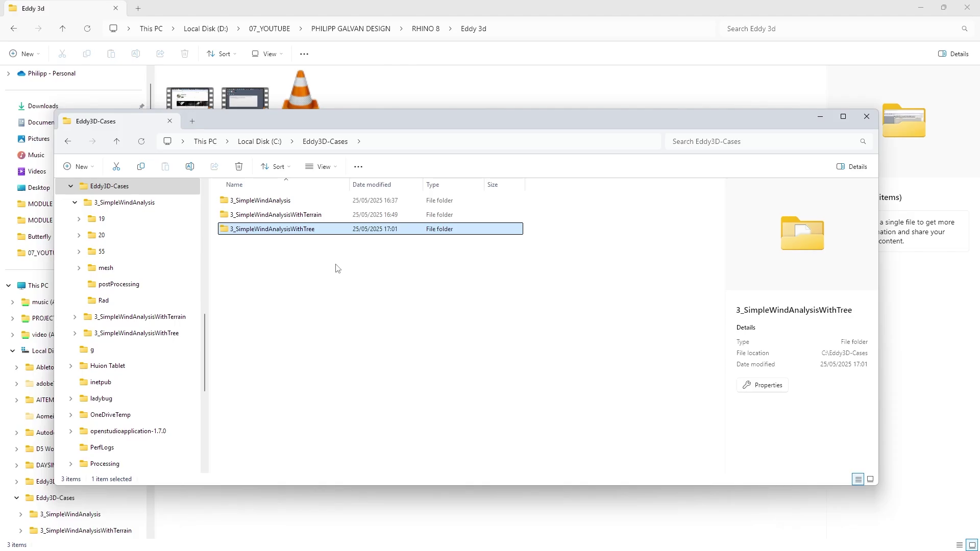
# Step: Delete the 3_SimpleWindAnalysisWithTree case folder and remove all the old template groups from the canvas, keeping the Templates component
pyautogui.press('Delete')
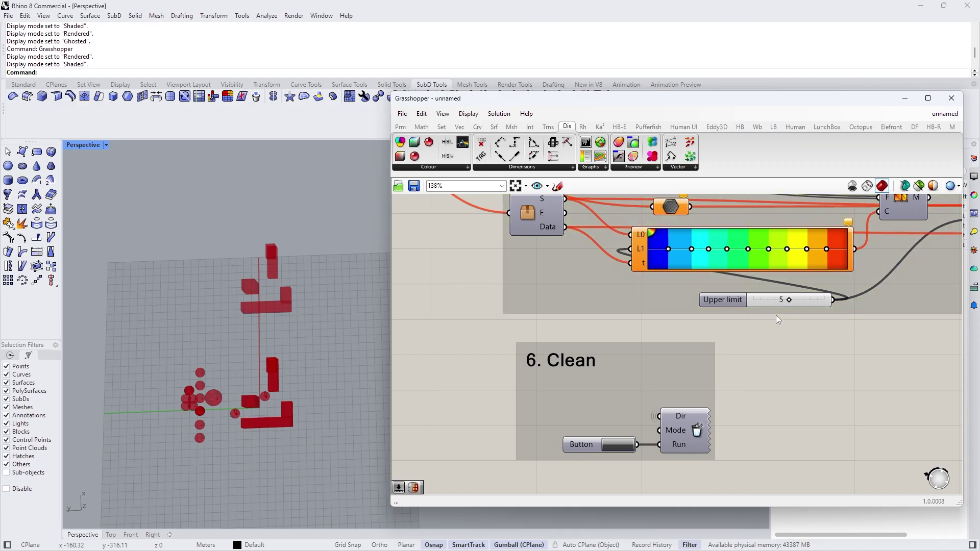
pyautogui.scroll(-5, 776, 315)
pyautogui.moveTo(425, 268); pyautogui.dragTo(765, 391)
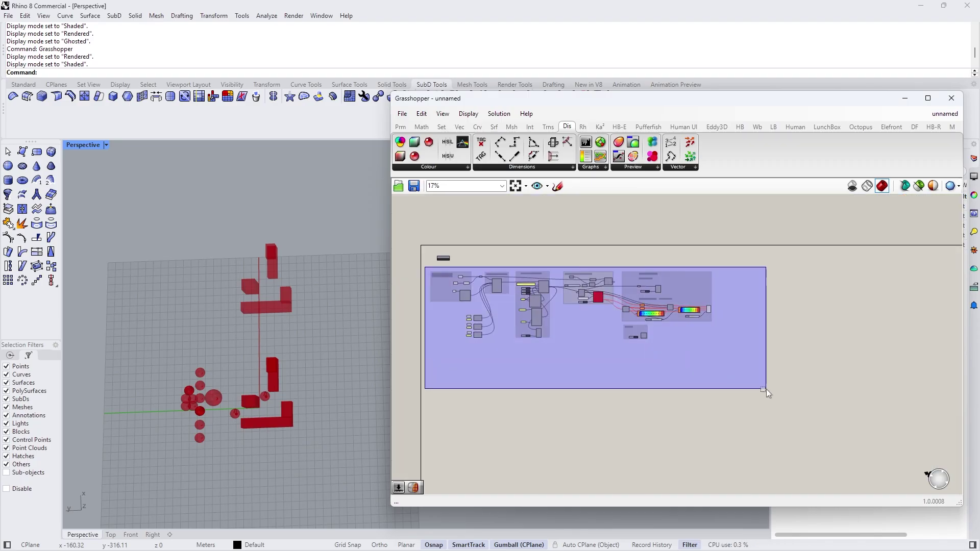
pyautogui.press('Delete')
pyautogui.scroll(5, 444, 206)
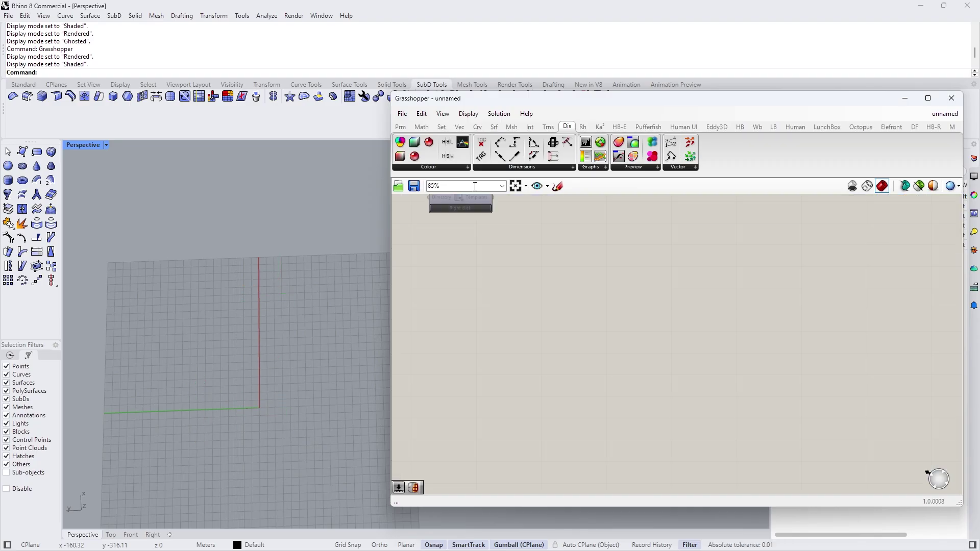
# Step: Load a fresh copy of the simple wind analysis with trees template from the Templates component and deselect it
pyautogui.scroll(-8, 497, 262)
pyautogui.scroll(2, 651, 317)
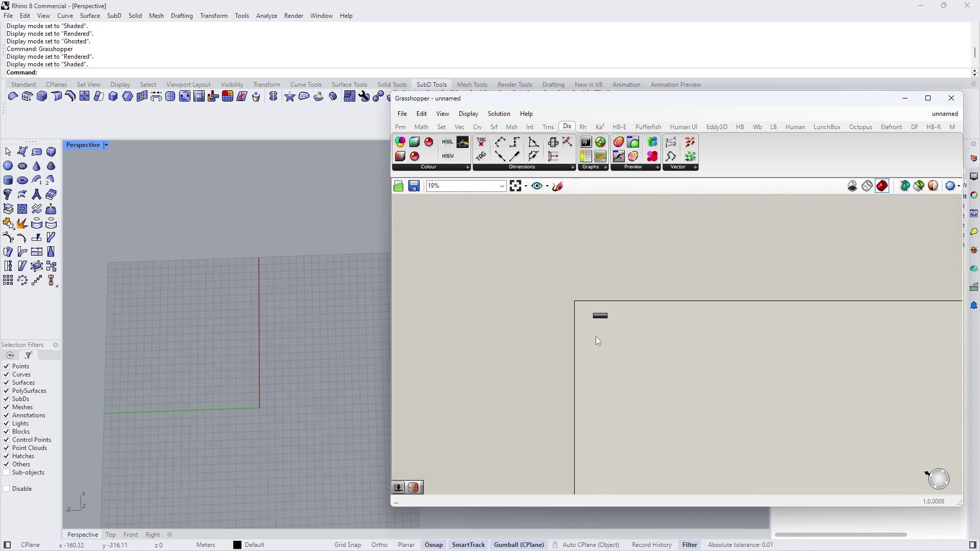
pyautogui.scroll(10, 602, 316)
pyautogui.click(711, 377)
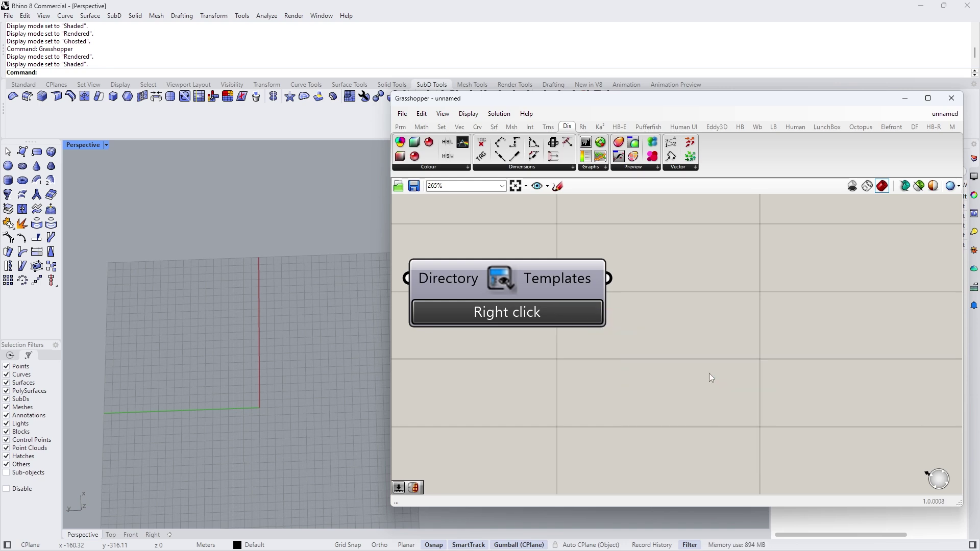
pyautogui.scroll(-7, 694, 332)
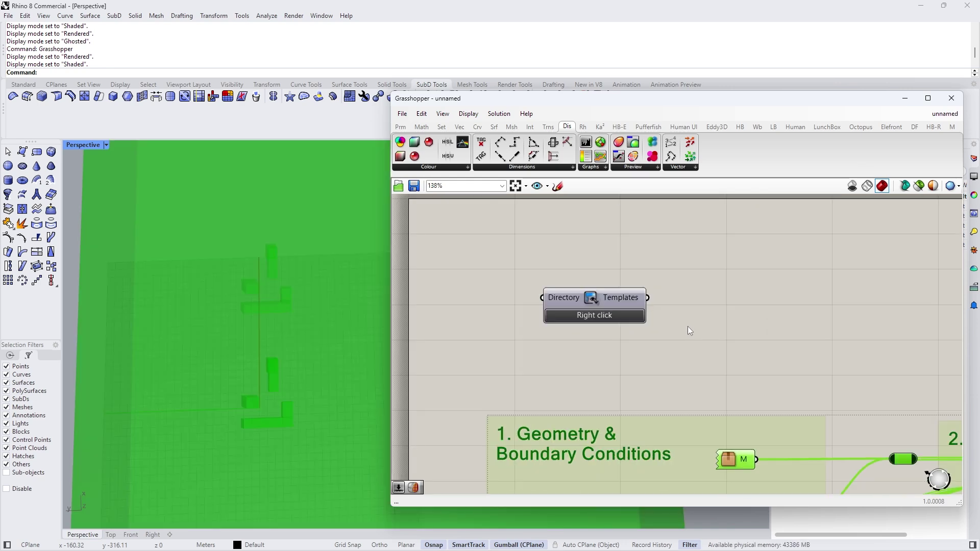
pyautogui.scroll(3, 545, 312)
pyautogui.scroll(-6, 546, 312)
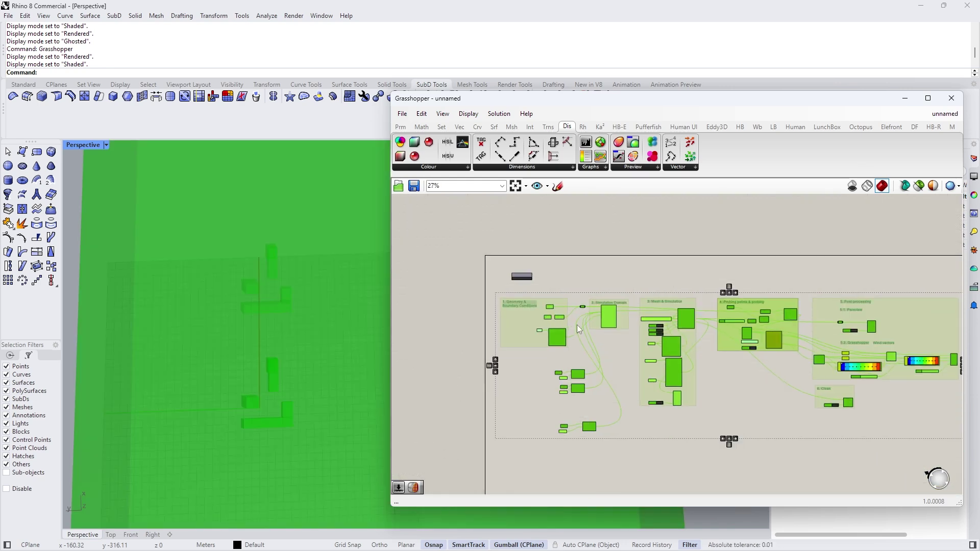
pyautogui.click(827, 375)
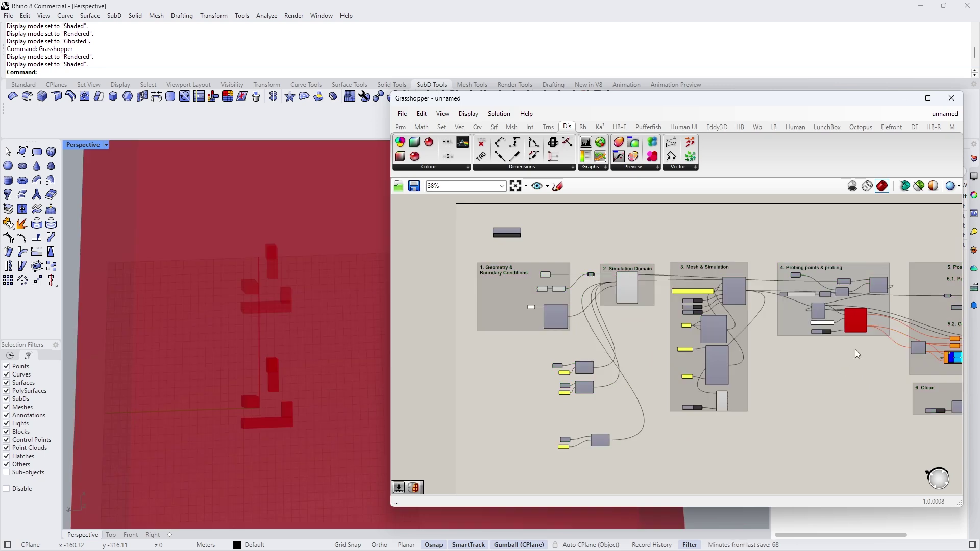
# Step: Turn off the preview of the DomainBox component in the Simulation Domain group
pyautogui.scroll(5, 650, 343)
pyautogui.scroll(2, 690, 292)
pyautogui.moveTo(525, 539)
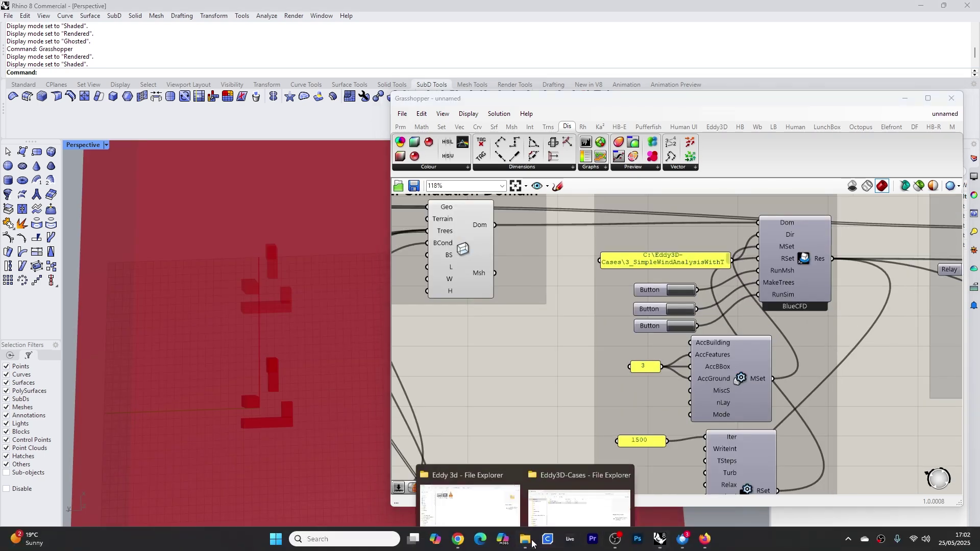
pyautogui.scroll(-5, 725, 328)
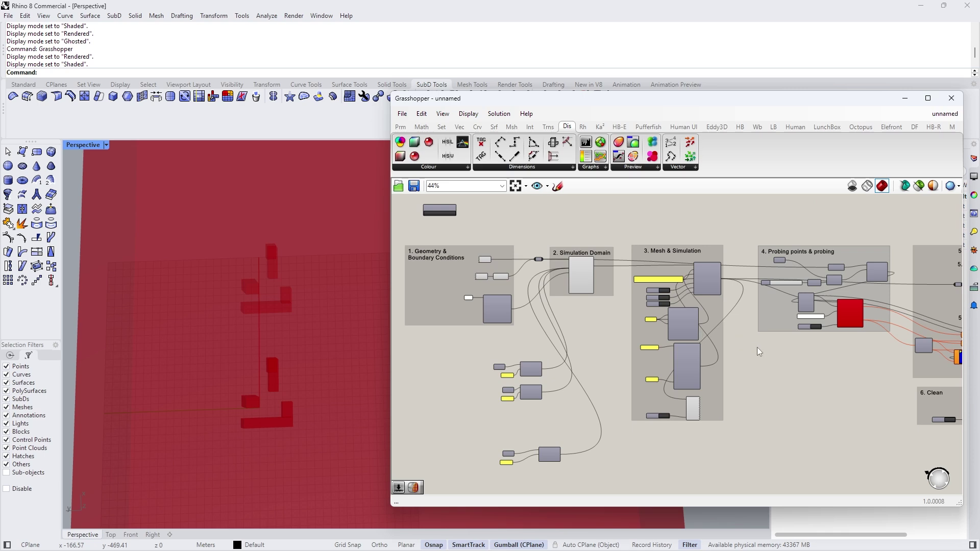
pyautogui.scroll(5, 545, 277)
pyautogui.click(669, 250)
pyautogui.rightClick(669, 249)
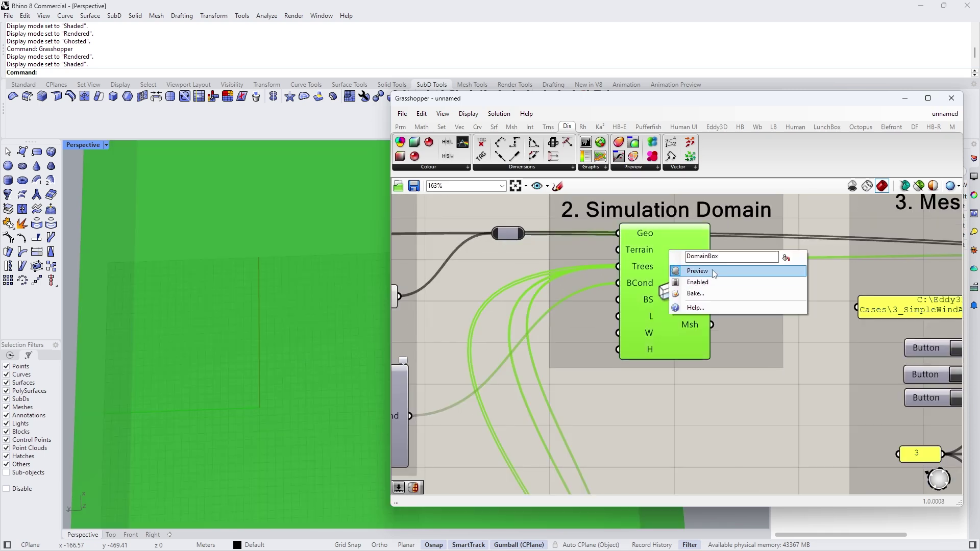
pyautogui.click(728, 267)
# Step: Set the panel feeding the Iter input of the run settings component to 100 iterations
pyautogui.scroll(-5, 678, 264)
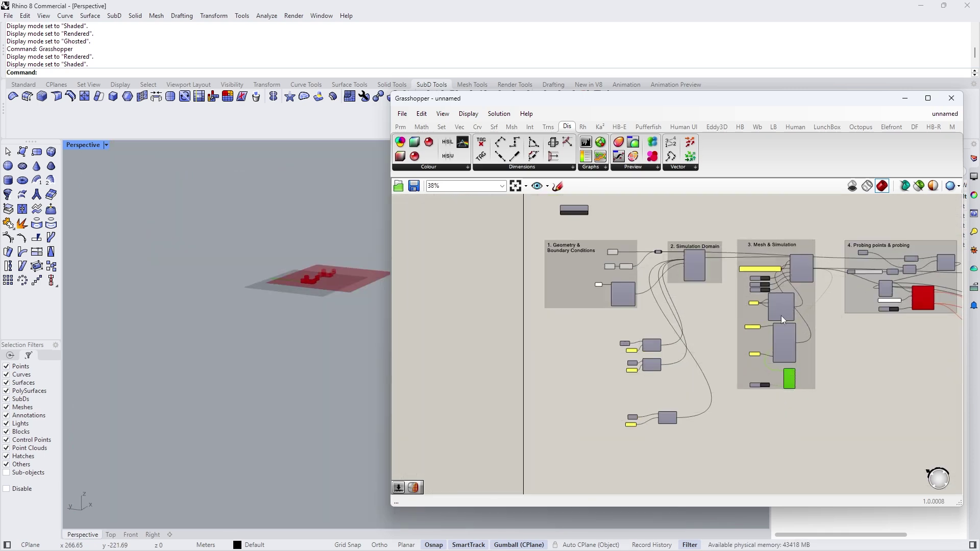
pyautogui.scroll(5, 782, 315)
pyautogui.doubleClick(671, 301)
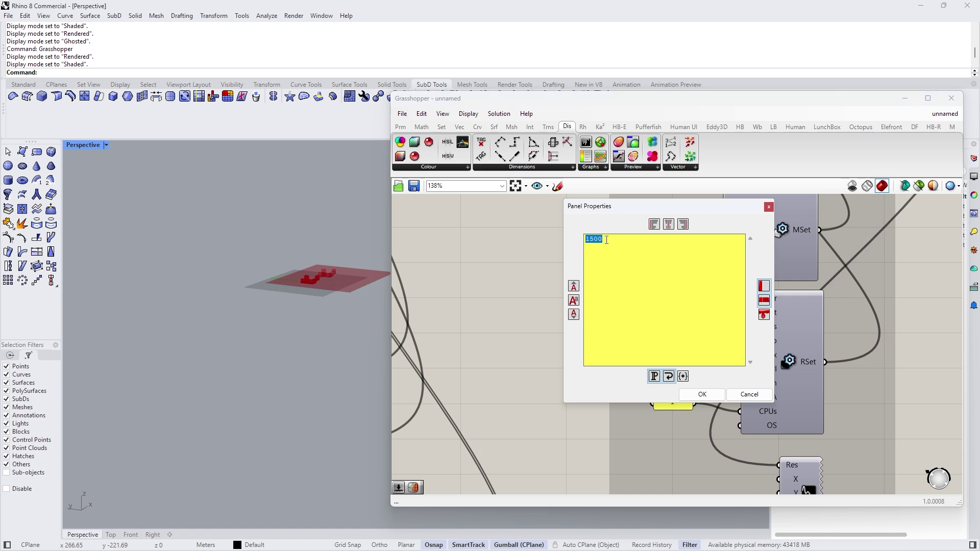
pyautogui.write('50')
pyautogui.press('BackSpace')
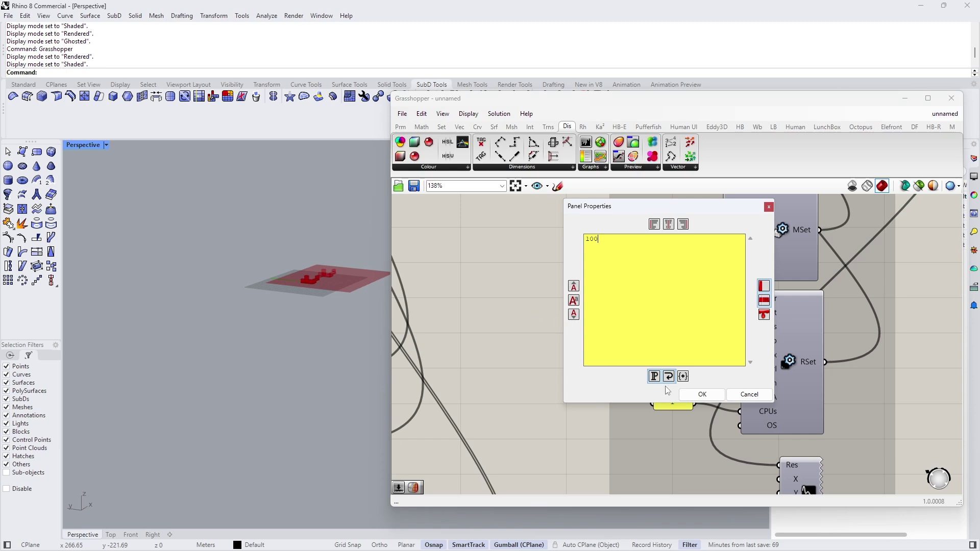
pyautogui.click(687, 395)
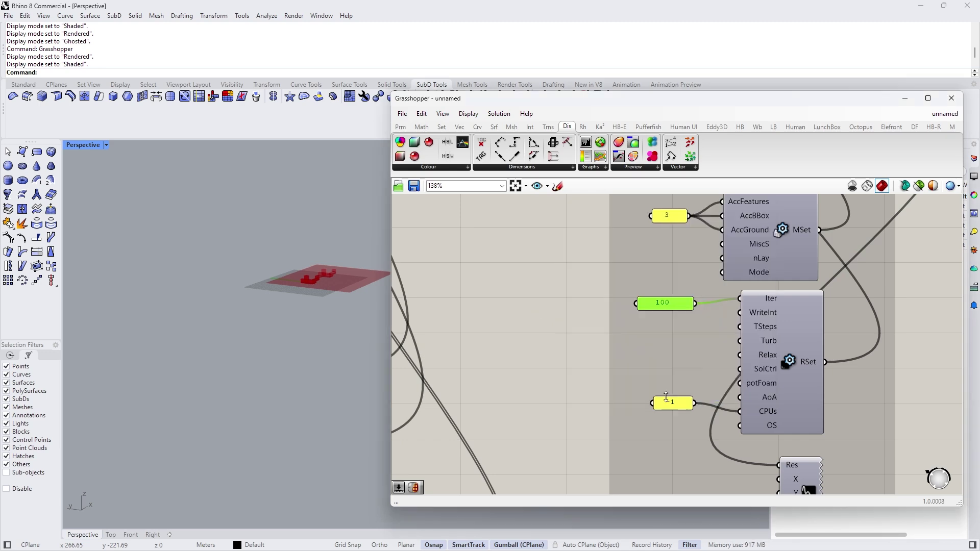
# Step: Run the meshing, MakeTrees and simulation stages of the BlueCFD component in order
pyautogui.scroll(-4, 620, 388)
pyautogui.scroll(5, 663, 330)
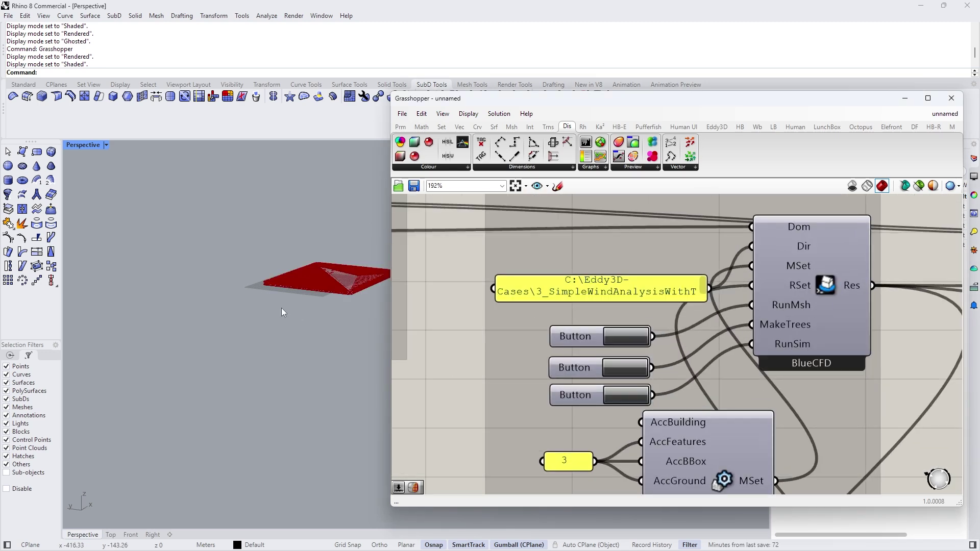
pyautogui.click(619, 370)
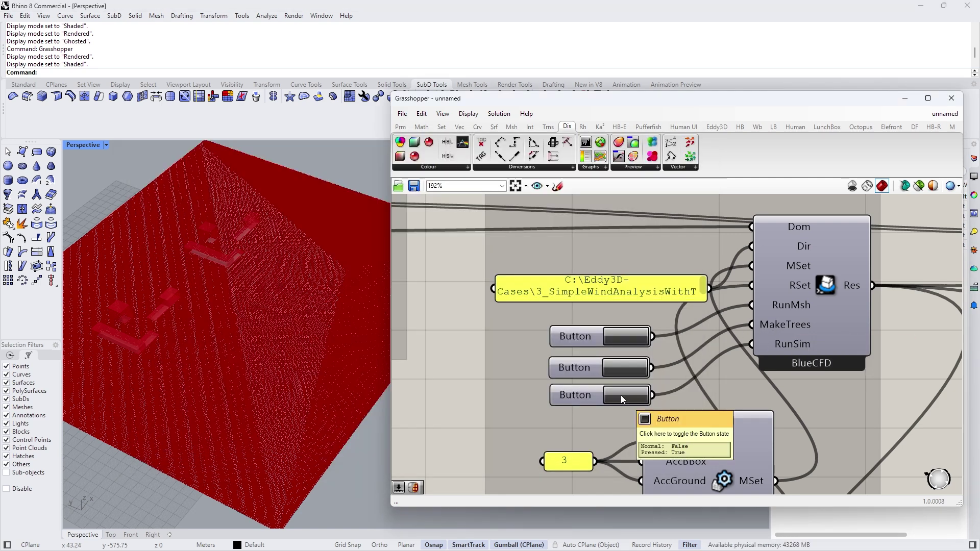
pyautogui.click(621, 395)
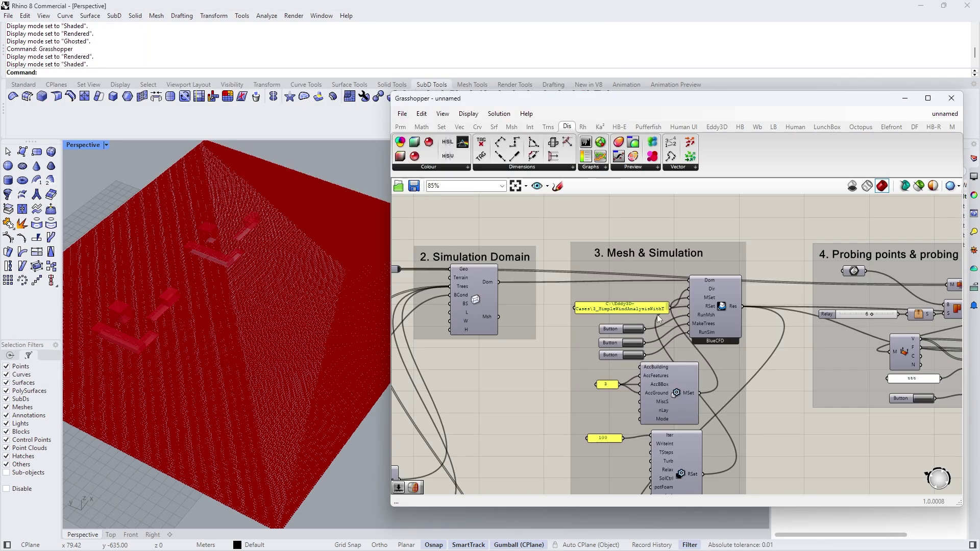
# Step: Plot the simulation residuals with the Visualize component, check the convergence graph and close it
pyautogui.scroll(-3, 659, 357)
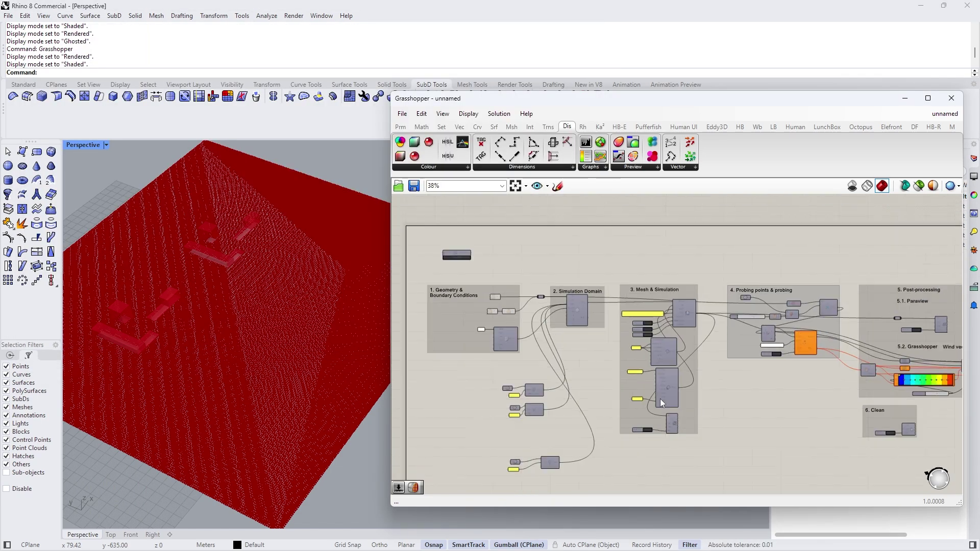
pyautogui.scroll(5, 664, 408)
pyautogui.click(639, 375)
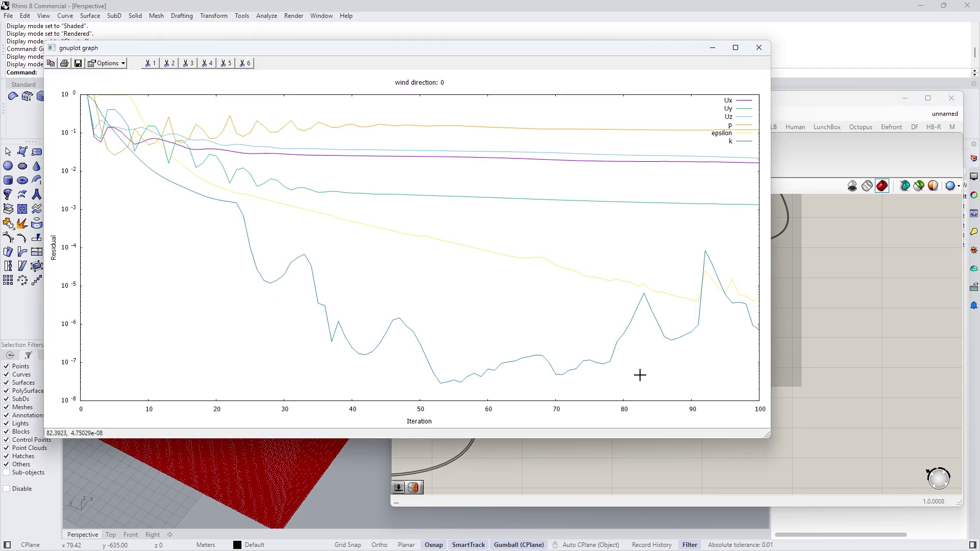
pyautogui.click(759, 47)
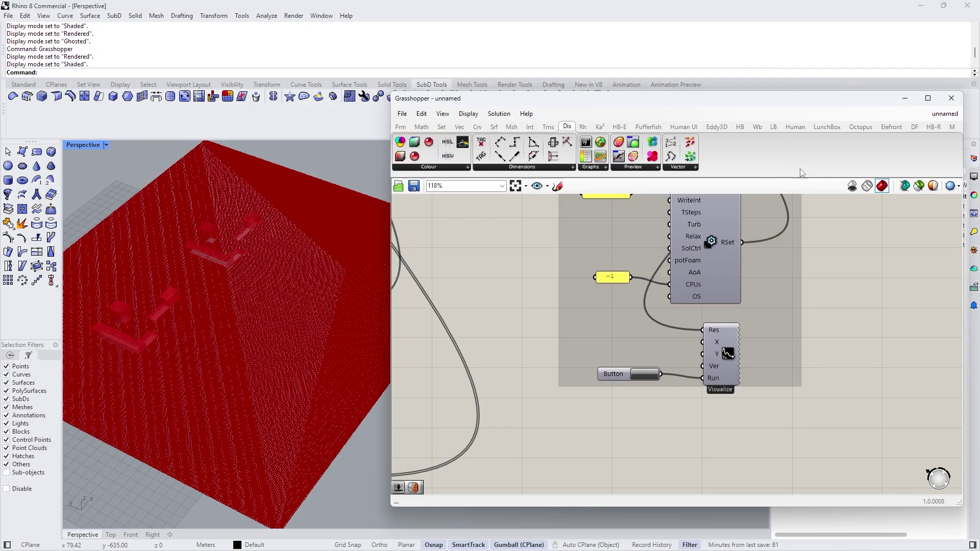
# Step: Turn off the preview of the probing component in the Probing points & probing group
pyautogui.scroll(-3, 704, 345)
pyautogui.scroll(5, 773, 298)
pyautogui.click(767, 356)
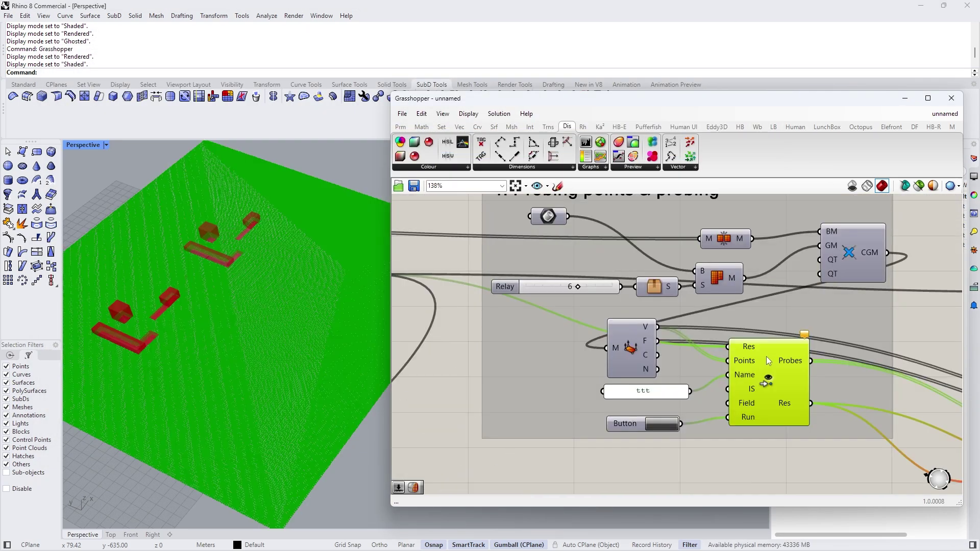
pyautogui.rightClick(767, 357)
pyautogui.click(802, 378)
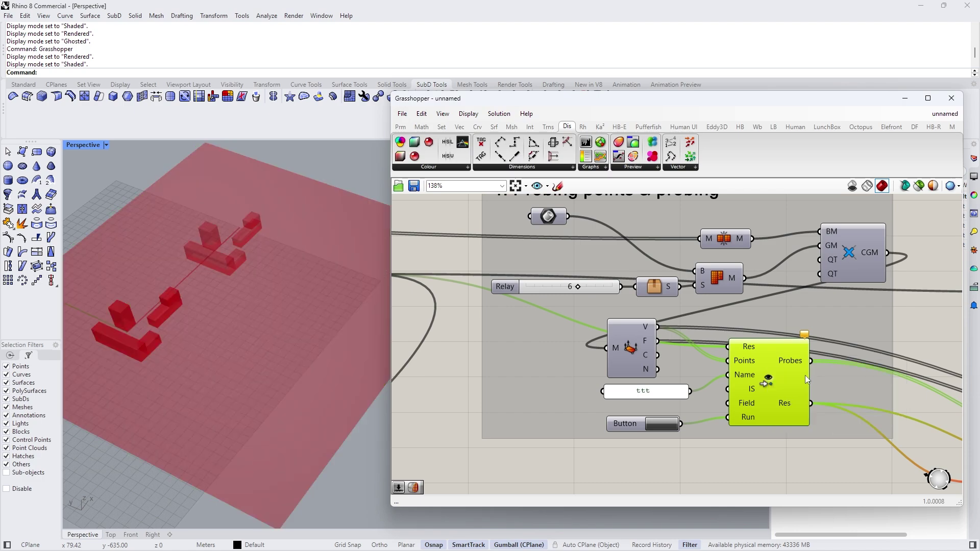
# Step: Run the probing component to bring the simulated wind results into the model
pyautogui.scroll(-2, 472, 286)
pyautogui.scroll(1, 578, 385)
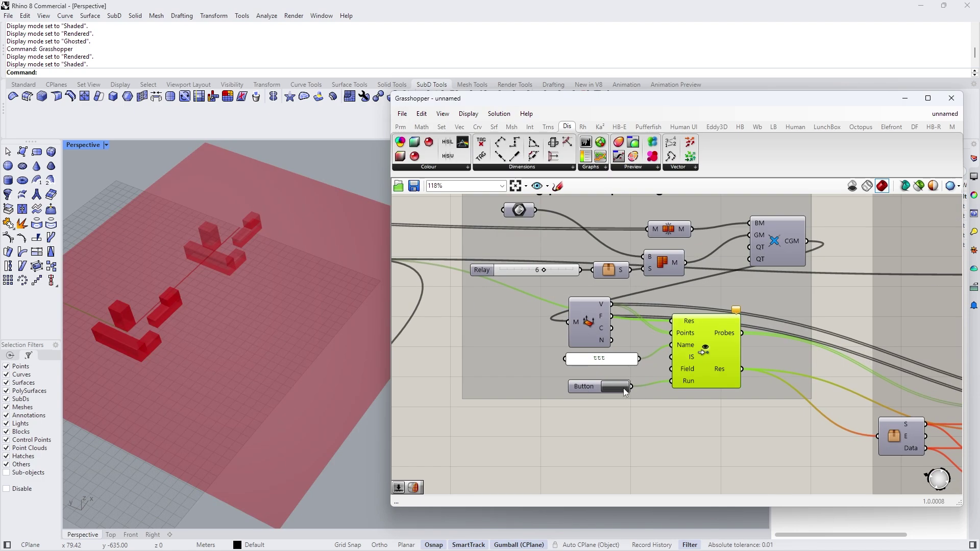
pyautogui.click(614, 387)
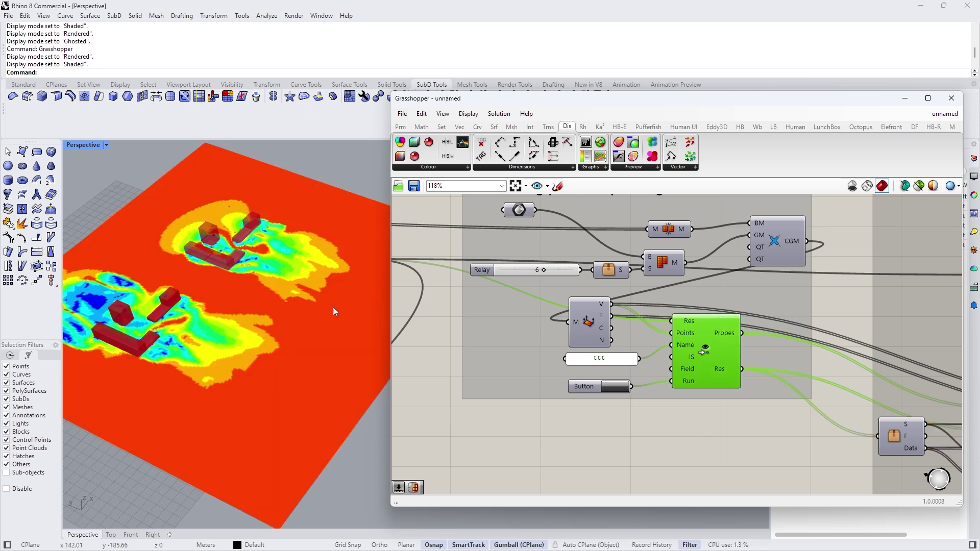
# Step: Inspect the coloured wind results around the buildings in the viewport and review the Grasshopper wind vectors section
pyautogui.scroll(4, 332, 307)
pyautogui.scroll(-6, 281, 350)
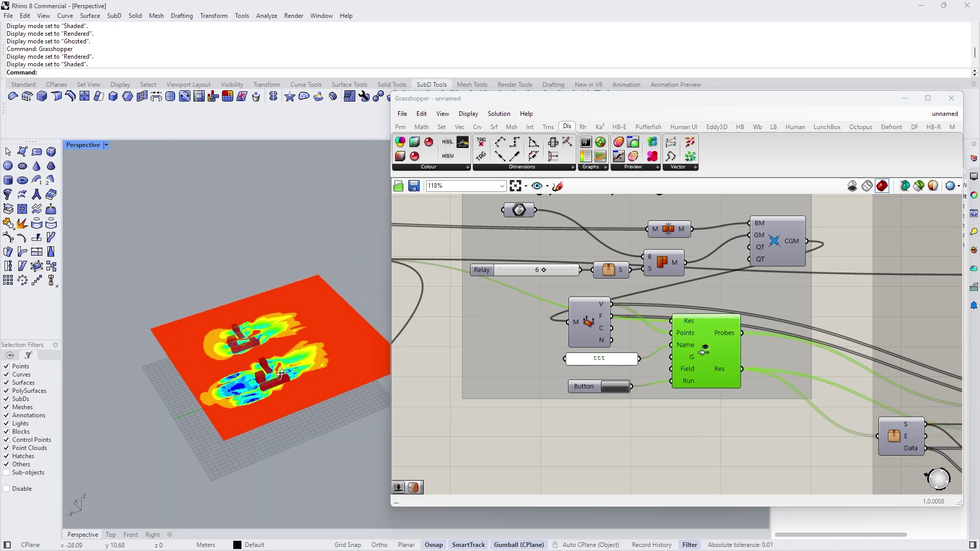
pyautogui.moveTo(281, 373); pyautogui.dragTo(279, 378, button='right')
pyautogui.scroll(5, 279, 375)
pyautogui.click(654, 374)
pyautogui.scroll(-5, 677, 338)
pyautogui.scroll(3, 915, 374)
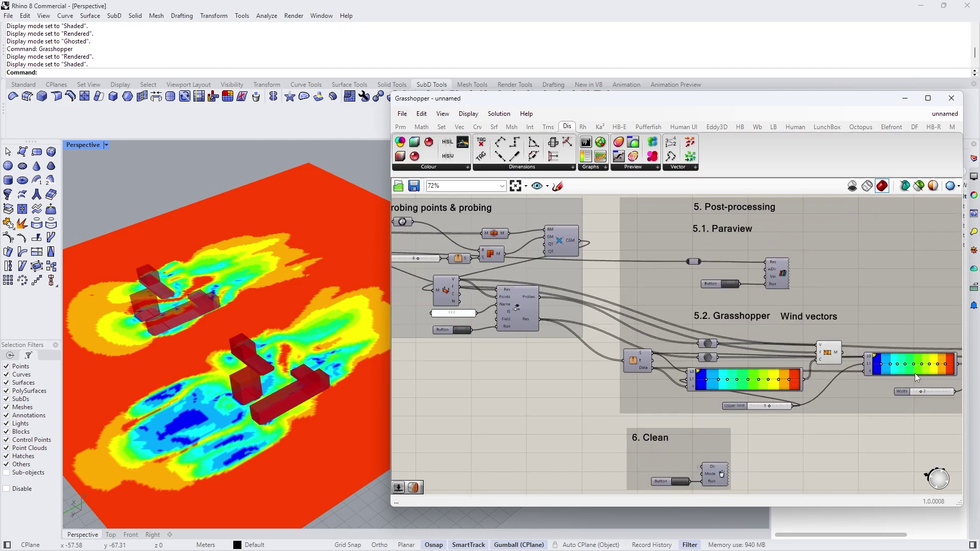
# Step: Turn on the preview of the wind vectors display component at the end of the Grasshopper post-processing chain
pyautogui.scroll(-2, 914, 372)
pyautogui.scroll(5, 912, 362)
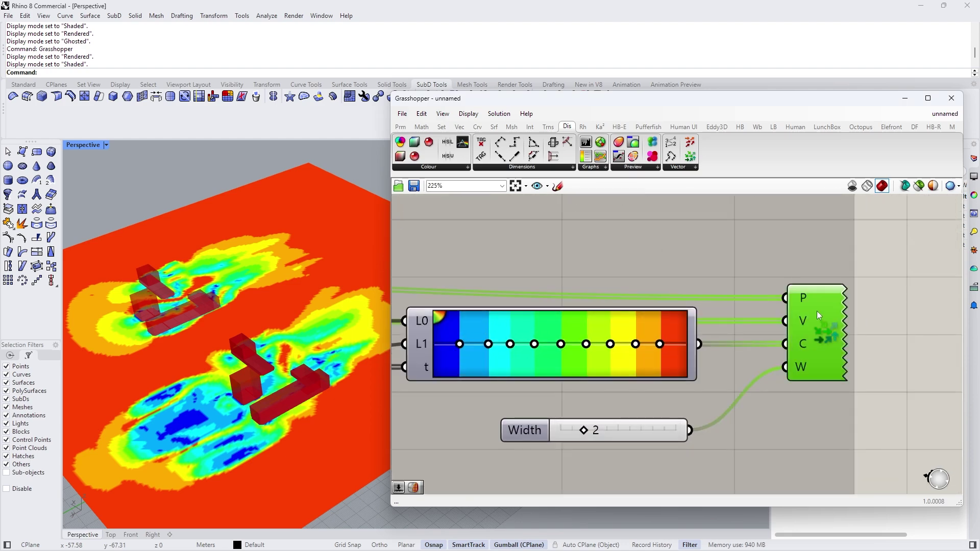
pyautogui.rightClick(817, 311)
pyautogui.click(838, 332)
pyautogui.click(720, 460)
# Step: Examine the wind vectors over the coloured result mesh around the buildings and the Post-processing group that drives them
pyautogui.scroll(-2, 678, 426)
pyautogui.moveTo(177, 375); pyautogui.dragTo(292, 364, button='right')
pyautogui.scroll(8, 197, 363)
pyautogui.scroll(-8, 204, 358)
pyautogui.scroll(-4, 212, 352)
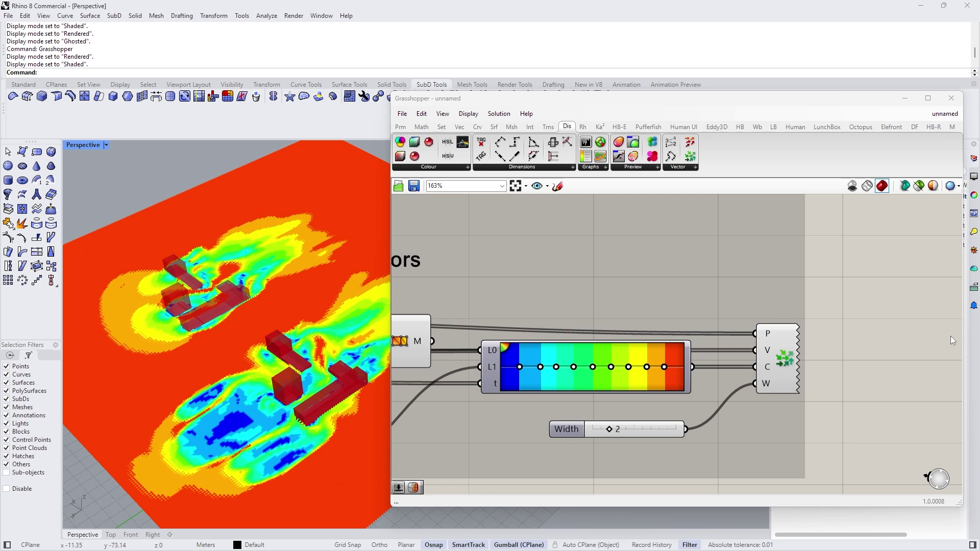
pyautogui.scroll(-4, 862, 352)
pyautogui.scroll(4, 735, 365)
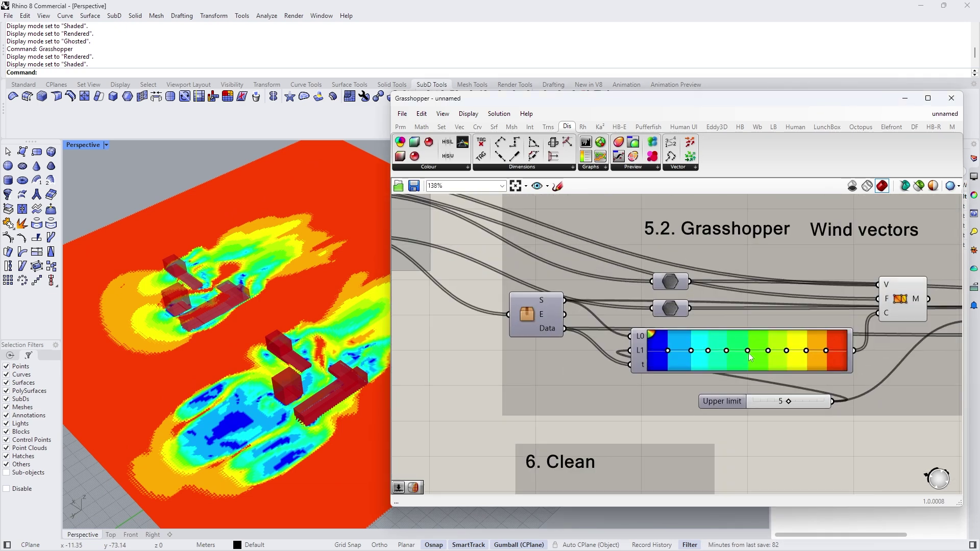
pyautogui.scroll(-3, 272, 305)
pyautogui.moveTo(271, 306); pyautogui.dragTo(273, 330, button='right')
pyautogui.scroll(-4, 568, 367)
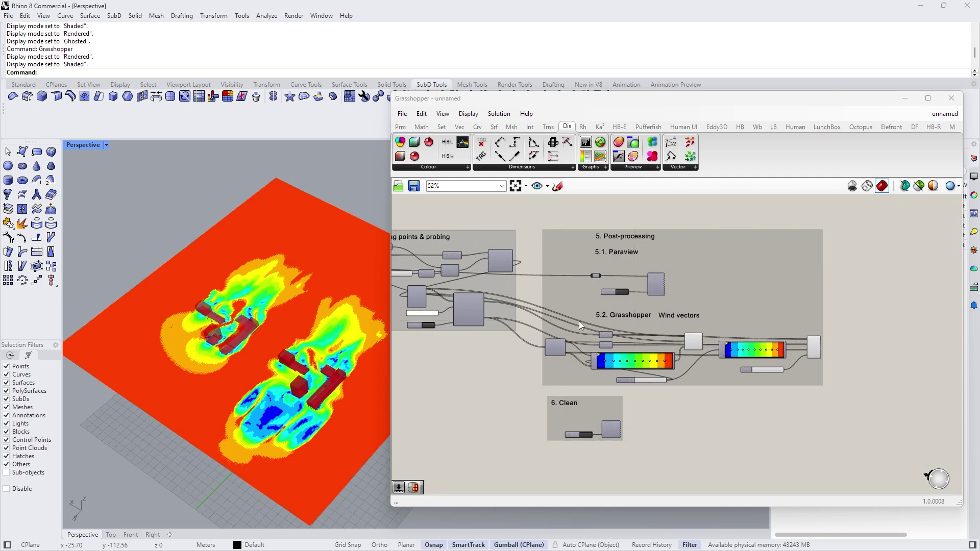
pyautogui.scroll(4, 641, 271)
pyautogui.scroll(-4, 652, 279)
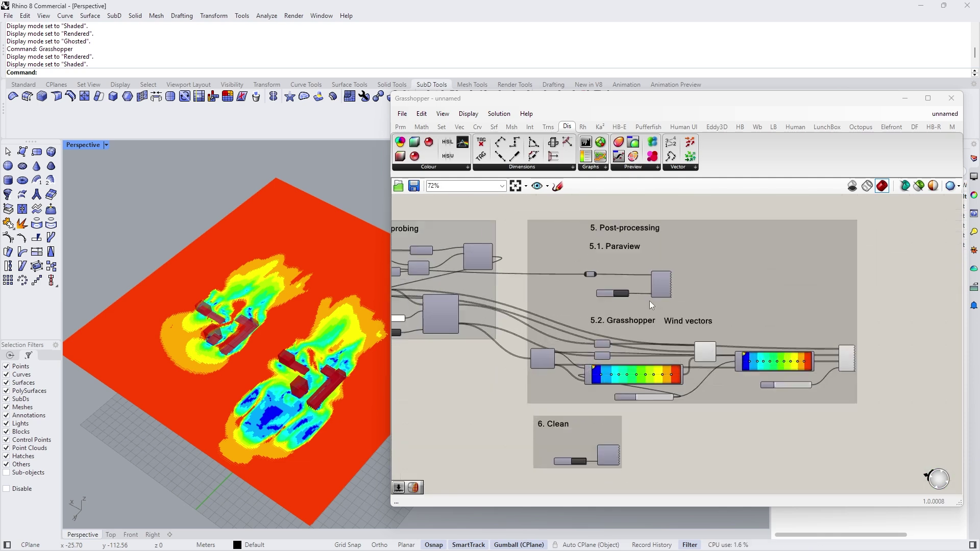
# Step: Hide the coloured wind result mesh and inspect the wind vector arrows around the buildings
pyautogui.scroll(2, 649, 301)
pyautogui.click(663, 268)
pyautogui.scroll(-2, 662, 268)
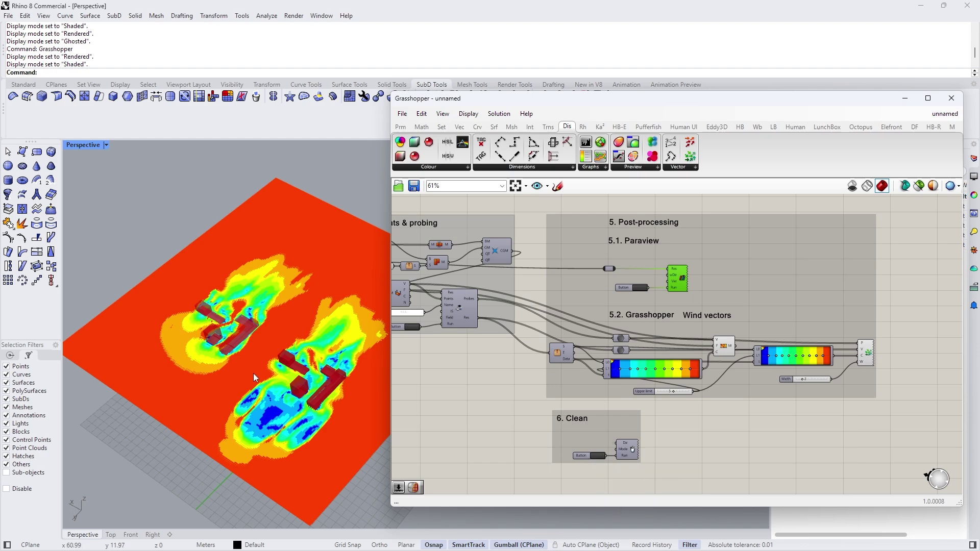
pyautogui.moveTo(254, 372); pyautogui.dragTo(254, 291, button='right')
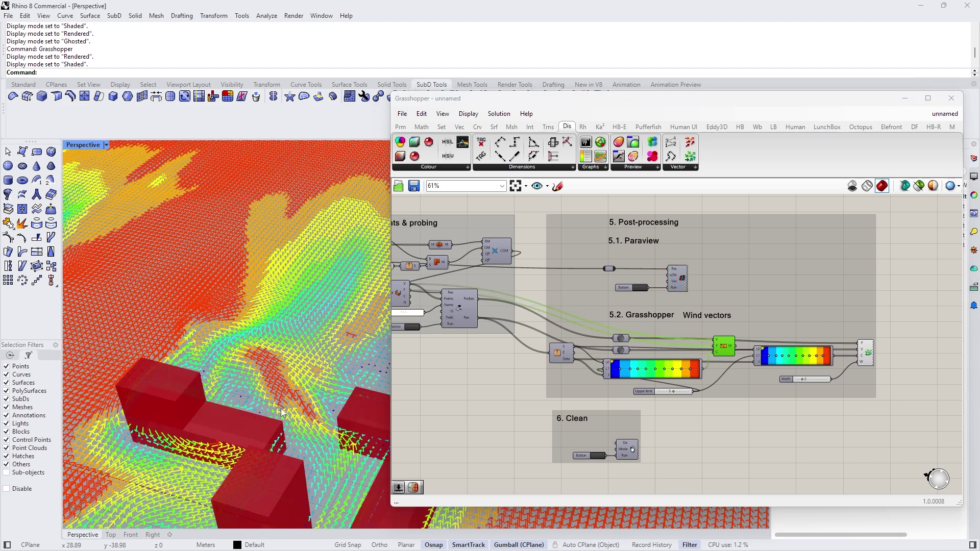
pyautogui.scroll(-8, 281, 408)
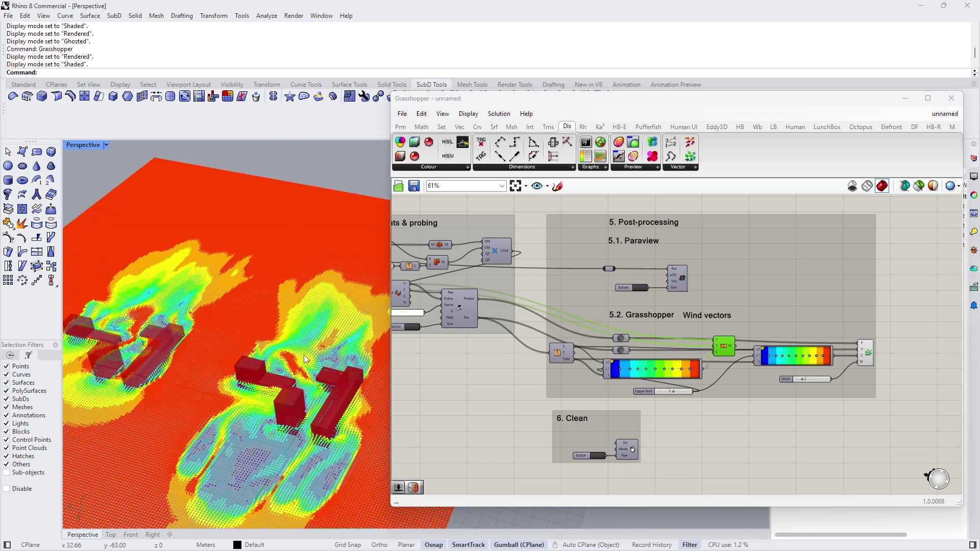
pyautogui.moveTo(274, 422); pyautogui.dragTo(305, 424, button='right')
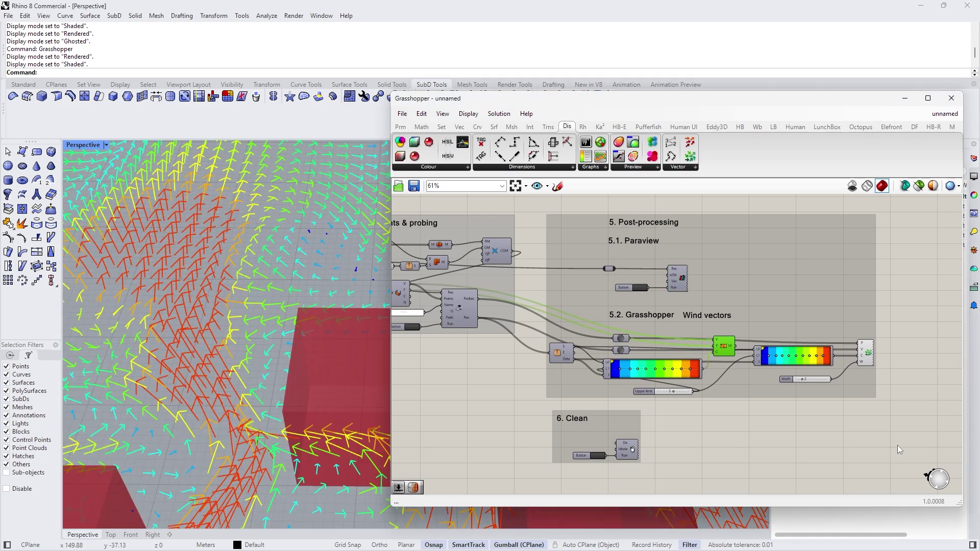
pyautogui.scroll(1, 797, 321)
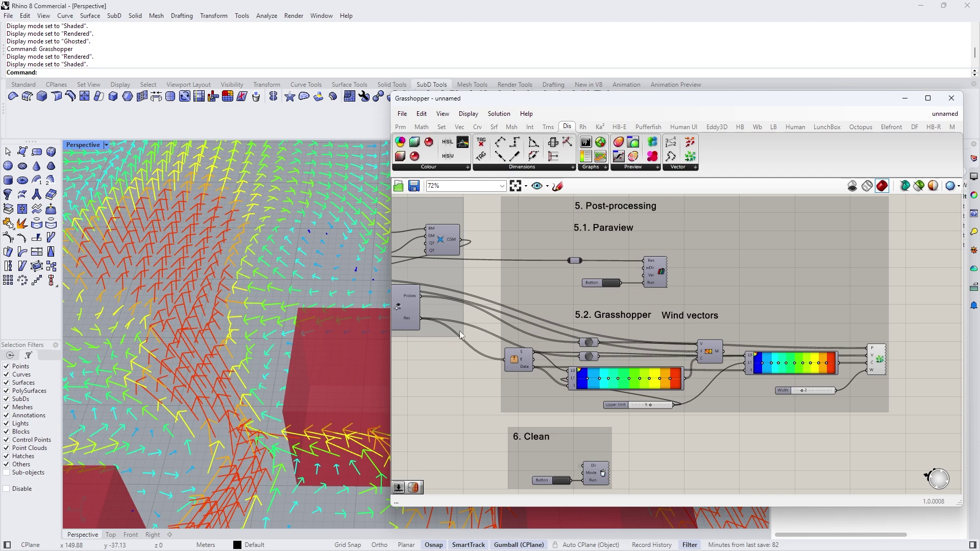
# Step: Delete the whole wind analysis definition from the canvas, keeping only the Templates component
pyautogui.scroll(-8, 734, 327)
pyautogui.moveTo(480, 270); pyautogui.dragTo(870, 389)
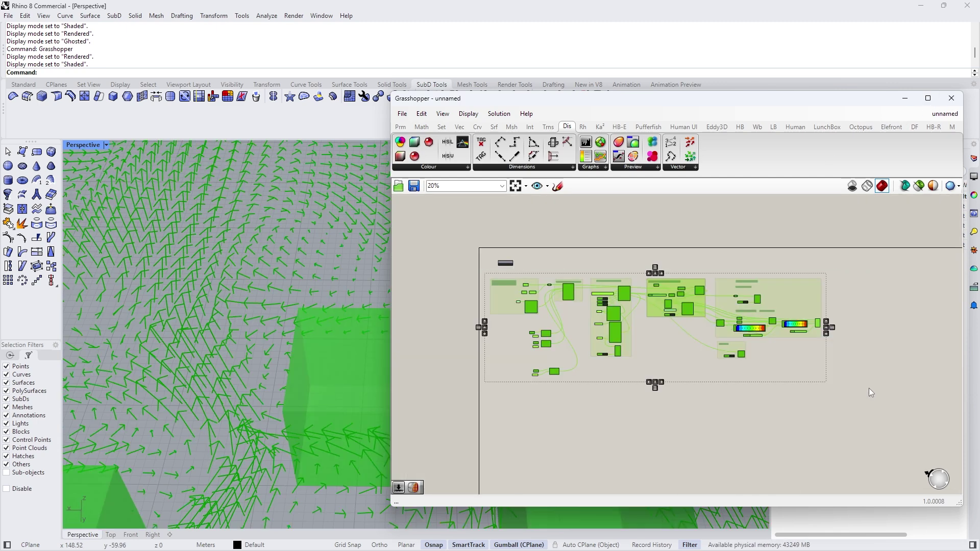
pyautogui.press('Delete')
# Step: Load the 4_AnnualWindAnalysis template from the Templates component onto the canvas
pyautogui.scroll(6, 498, 260)
pyautogui.scroll(4, 500, 264)
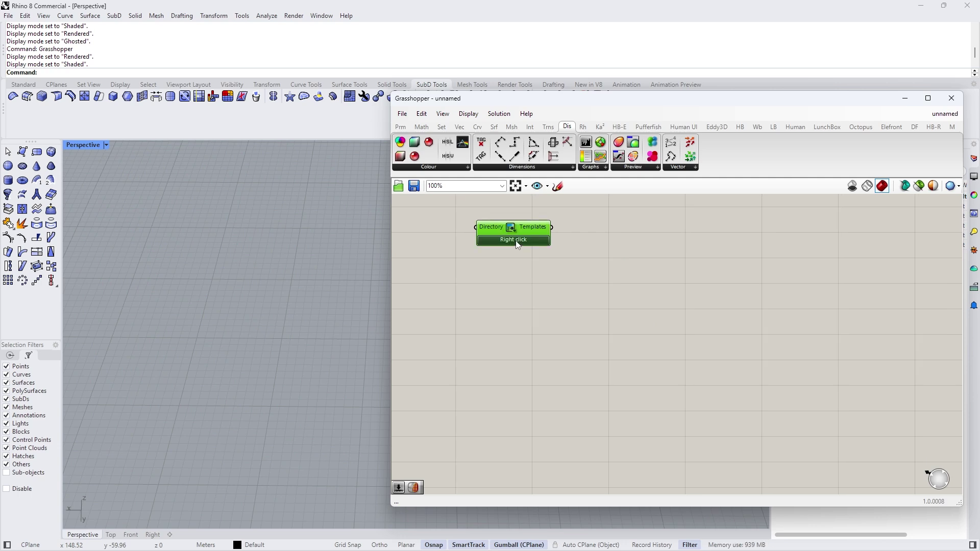
pyautogui.rightClick(516, 241)
pyautogui.moveTo(545, 248)
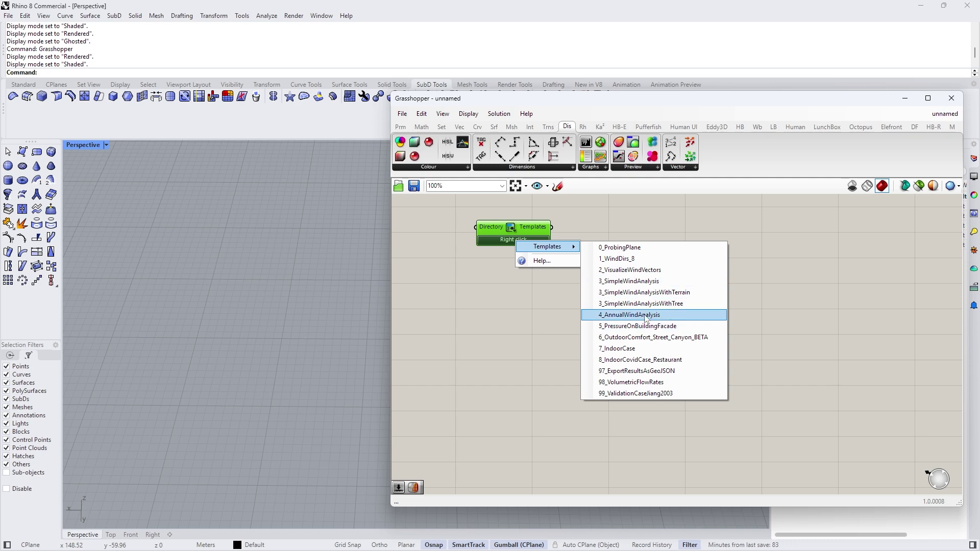
pyautogui.click(646, 316)
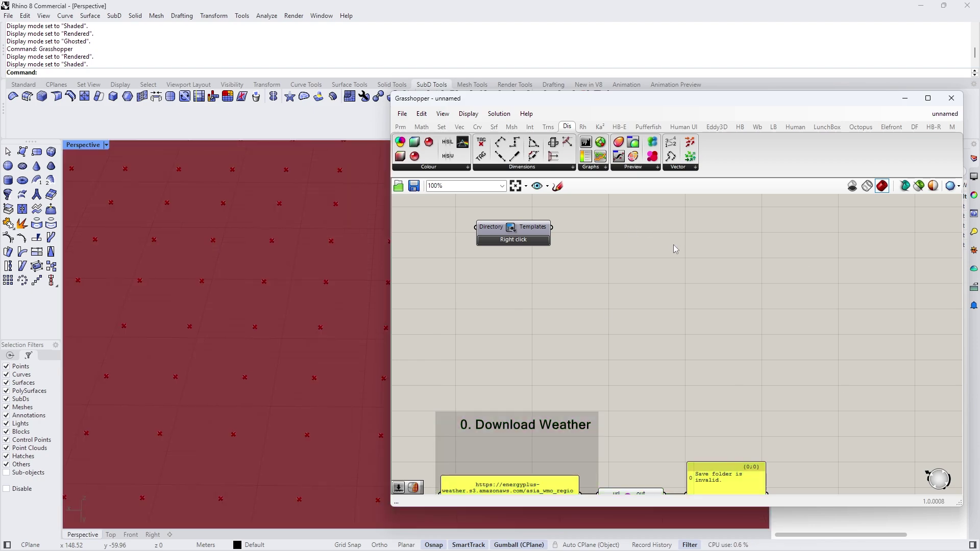
pyautogui.scroll(-7, 673, 244)
pyautogui.scroll(-2, 851, 310)
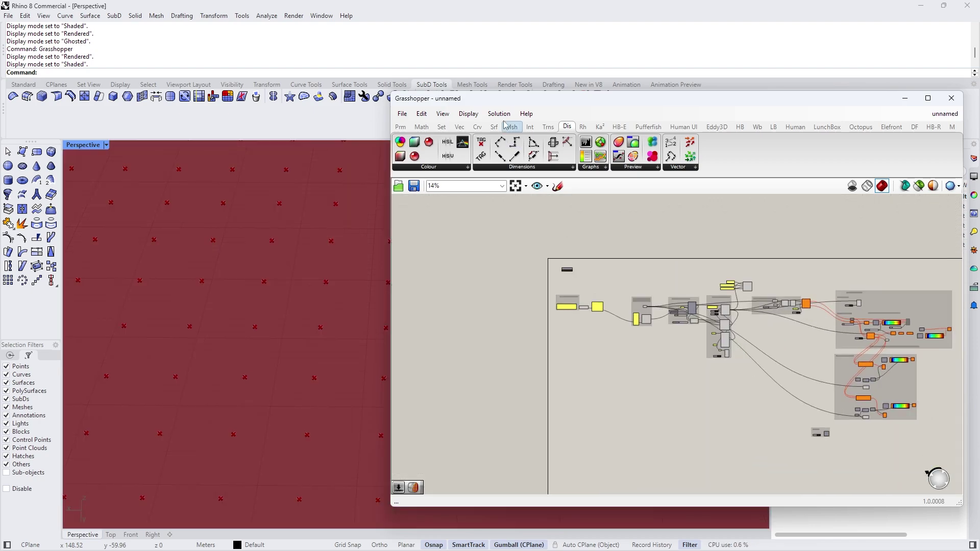
# Step: Move the Grasshopper window aside and examine the template's buildings and probing points in the Perspective viewport
pyautogui.moveTo(498, 98); pyautogui.dragTo(741, 132)
pyautogui.scroll(-10, 384, 262)
pyautogui.moveTo(384, 262); pyautogui.dragTo(580, 258, button='right')
pyautogui.scroll(5, 578, 251)
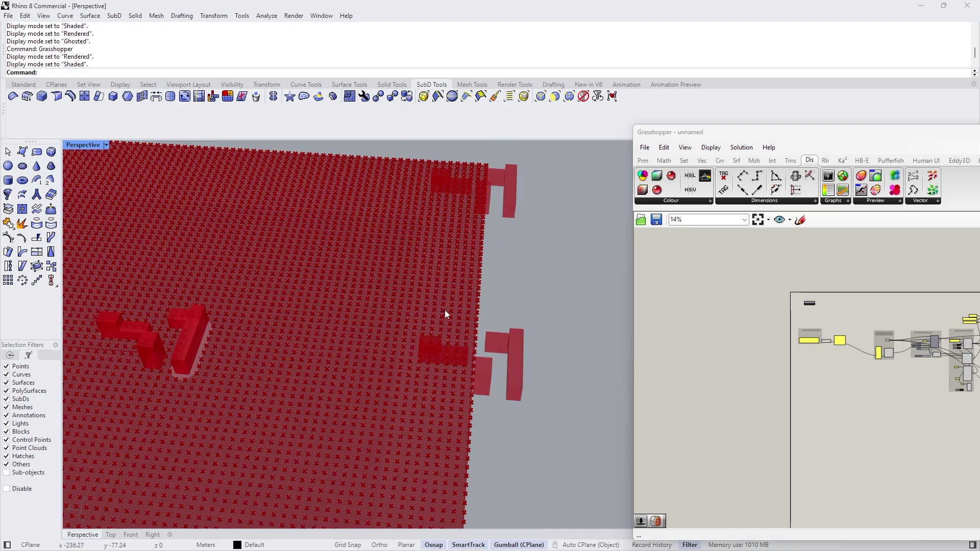
pyautogui.scroll(-5, 277, 314)
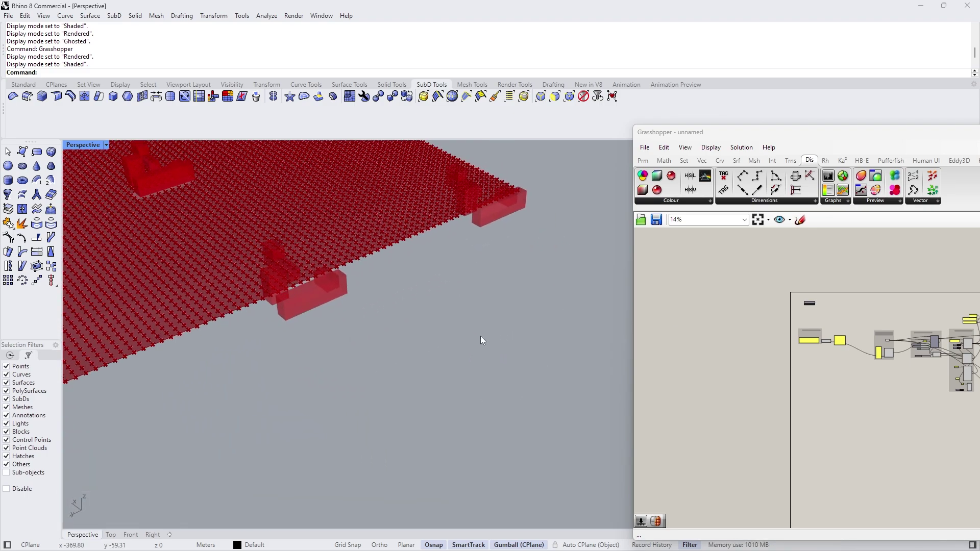
pyautogui.scroll(-3, 785, 349)
# Step: Examine the weather file URL in the Download Weather group and move the script's output panel up, clear of the wires
pyautogui.scroll(6, 785, 349)
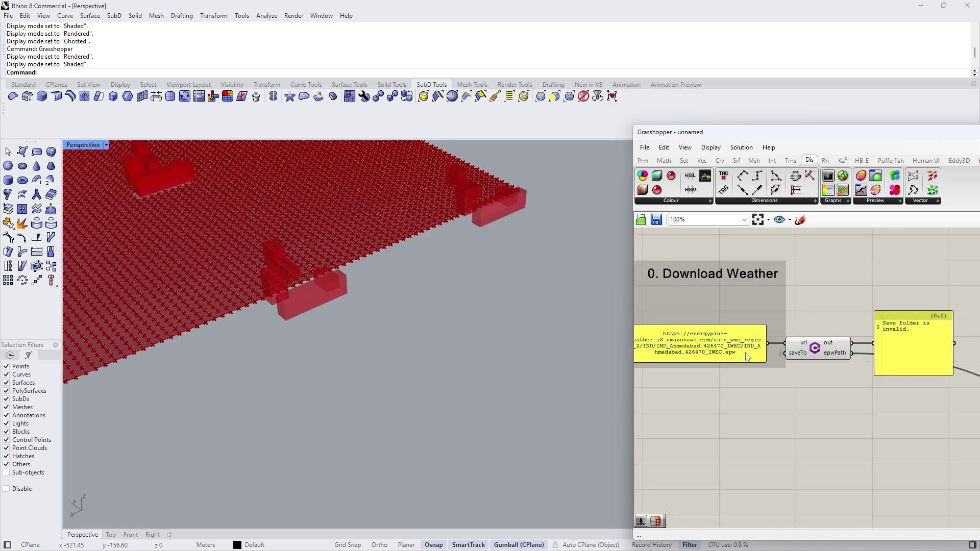
pyautogui.scroll(-2, 747, 355)
pyautogui.scroll(2, 715, 353)
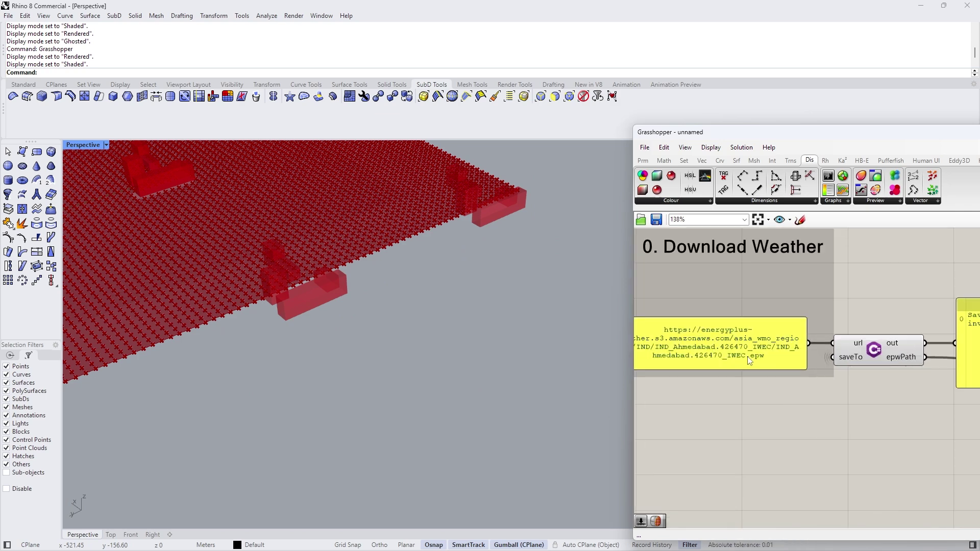
pyautogui.scroll(-1, 794, 366)
pyautogui.scroll(1, 919, 350)
pyautogui.scroll(1, 919, 350)
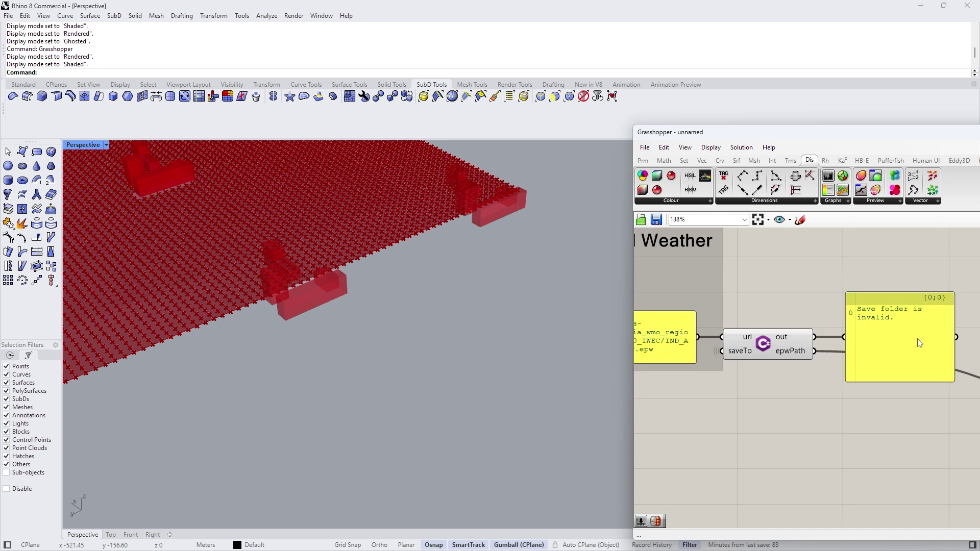
pyautogui.moveTo(881, 319); pyautogui.dragTo(881, 282)
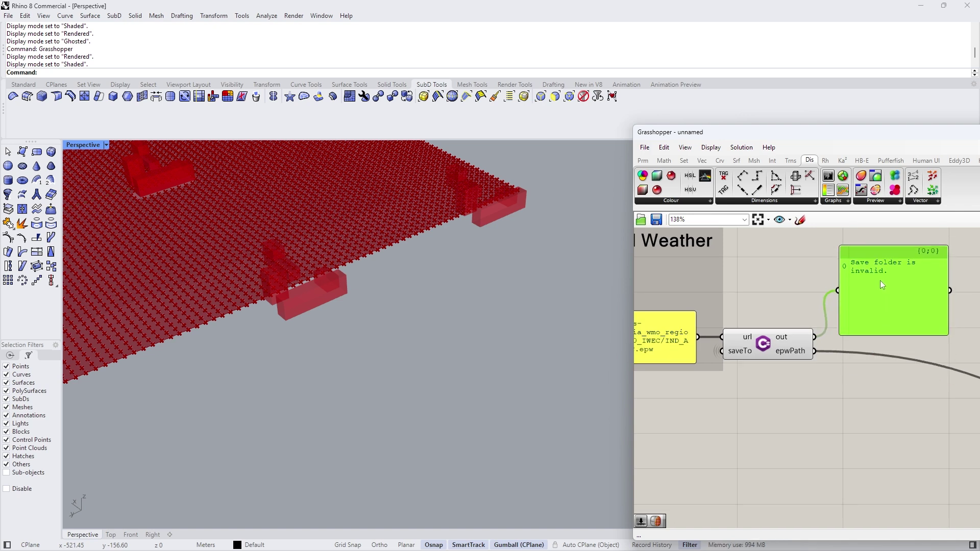
# Step: Review the weather download script component and trace how its epwPath output connects to the rest of the definition
pyautogui.click(739, 356)
pyautogui.scroll(-1, 791, 353)
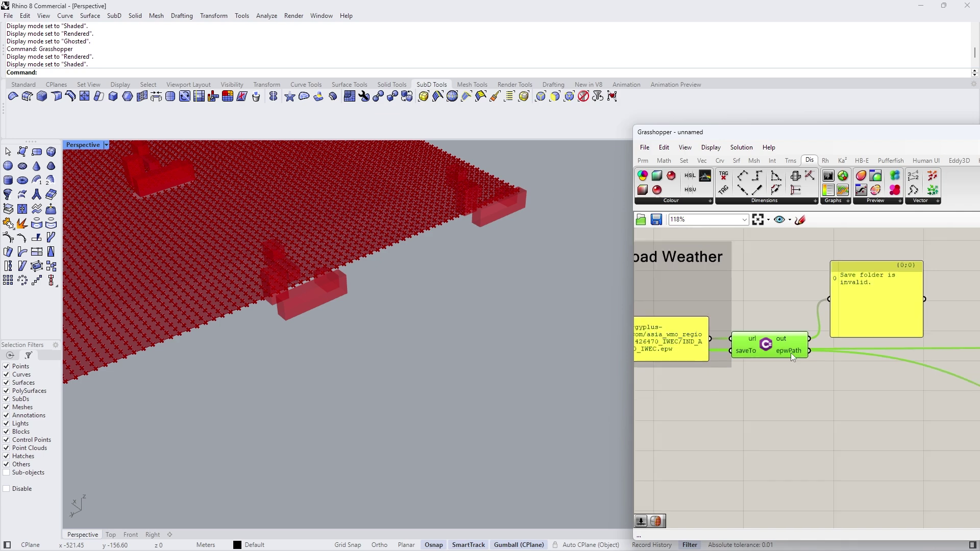
pyautogui.scroll(-5, 791, 353)
pyautogui.scroll(7, 804, 334)
pyautogui.click(803, 333)
pyautogui.scroll(-5, 808, 326)
pyautogui.scroll(5, 800, 401)
pyautogui.moveTo(720, 376)
pyautogui.mouseDown()
pyautogui.moveTo(725, 310)
pyautogui.moveTo(725, 389)
pyautogui.moveTo(724, 375)
pyautogui.mouseUp()
pyautogui.scroll(-7, 724, 374)
# Step: Examine the Cylindrical Domain component and its inner rectangle, outer radius, height and cell size inputs in the Simulation Domain group
pyautogui.moveTo(871, 342); pyautogui.dragTo(730, 339, button='right')
pyautogui.scroll(4, 730, 339)
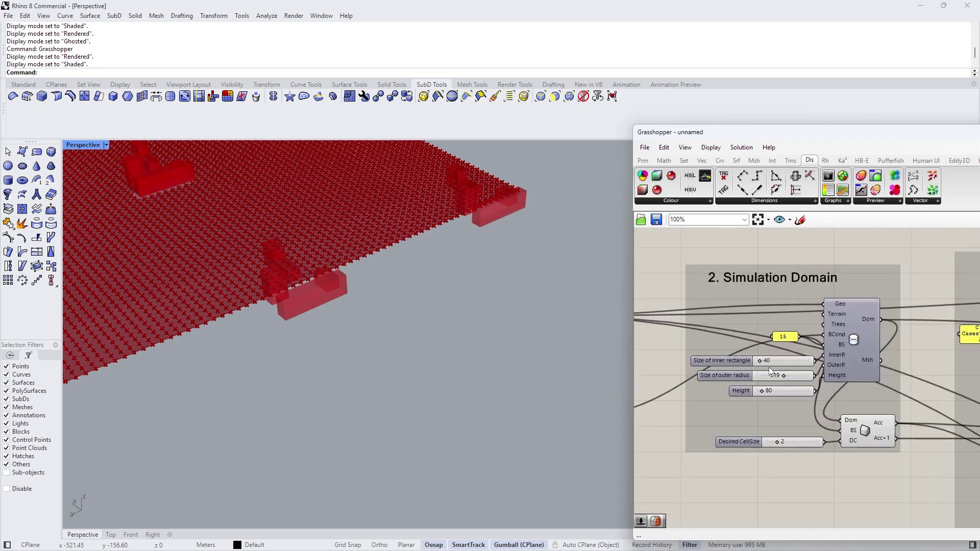
pyautogui.scroll(3, 786, 362)
pyautogui.scroll(-2, 782, 358)
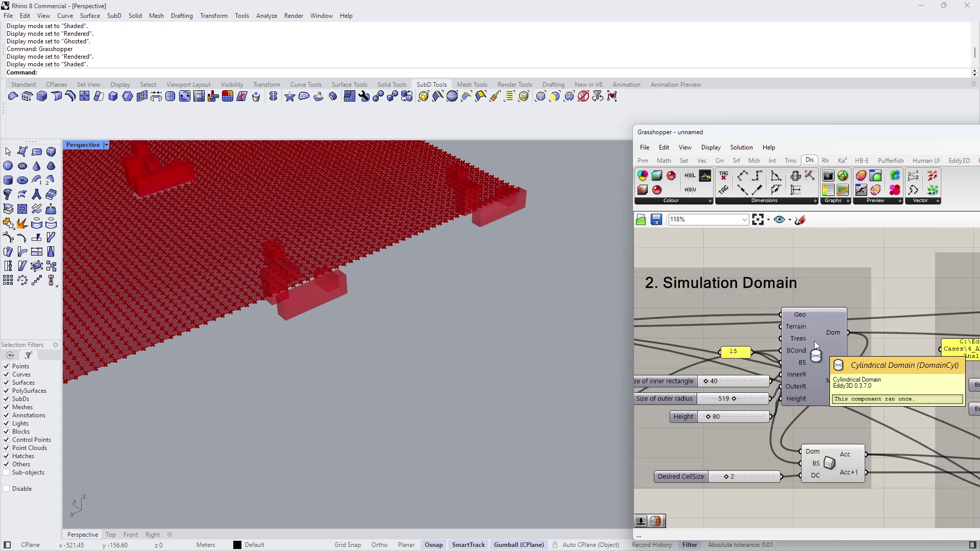
pyautogui.scroll(-1, 814, 341)
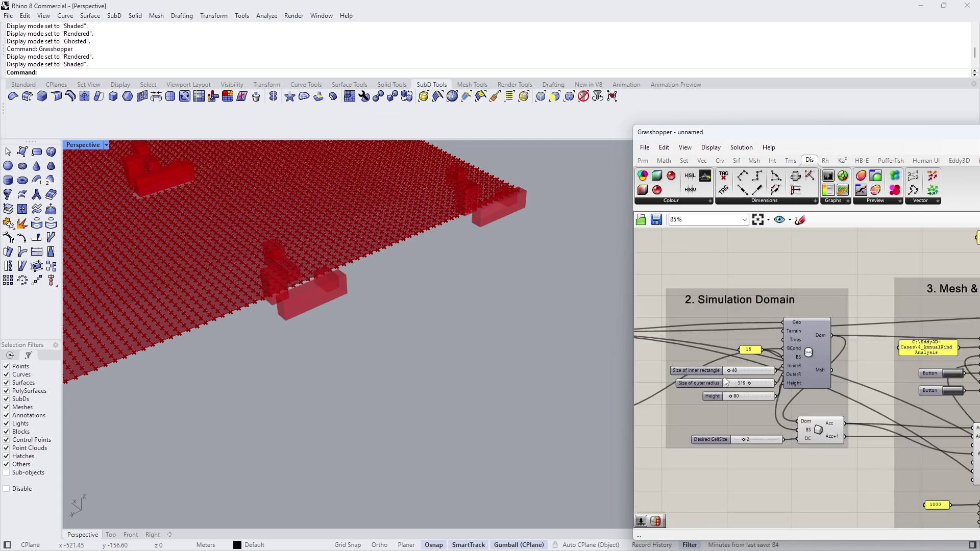
pyautogui.scroll(2, 728, 376)
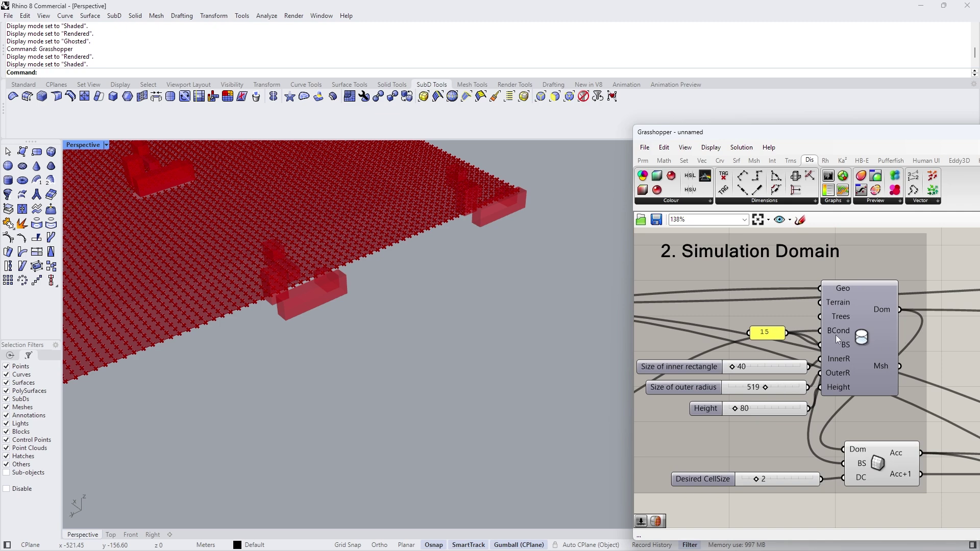
pyautogui.scroll(-3, 733, 372)
pyautogui.scroll(4, 798, 360)
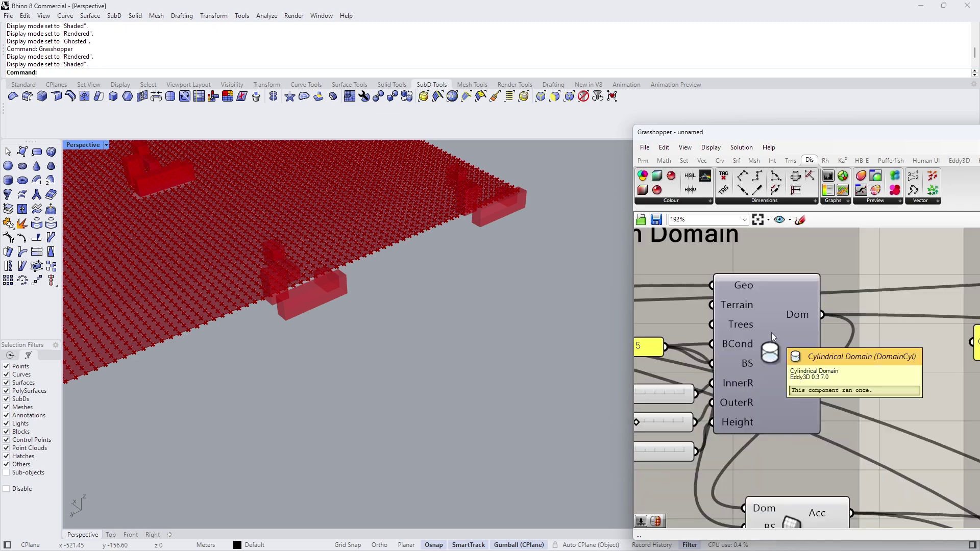
pyautogui.scroll(-5, 752, 339)
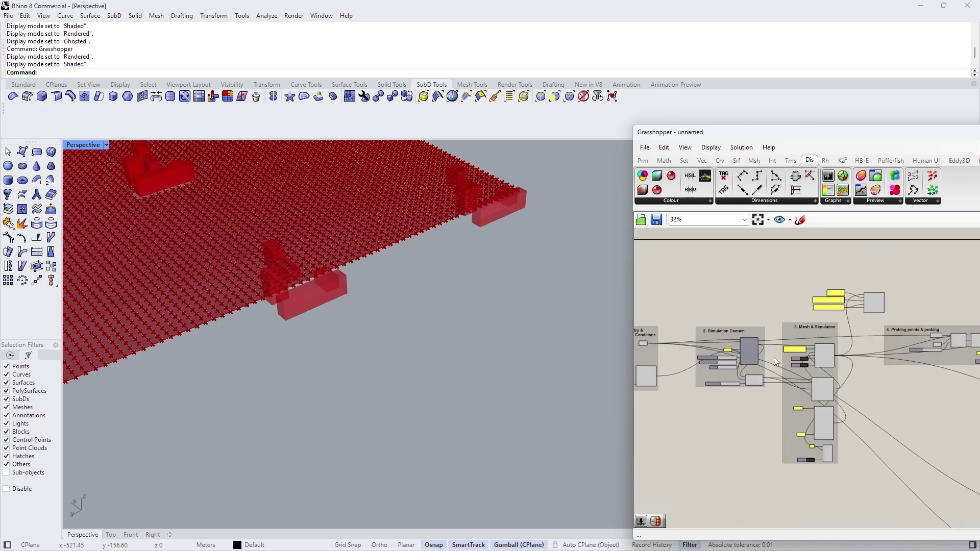
# Step: Review the SLURM job component with its charge account and notification email panels, and the Simulation component in the Mesh & Simulation group
pyautogui.scroll(3, 838, 314)
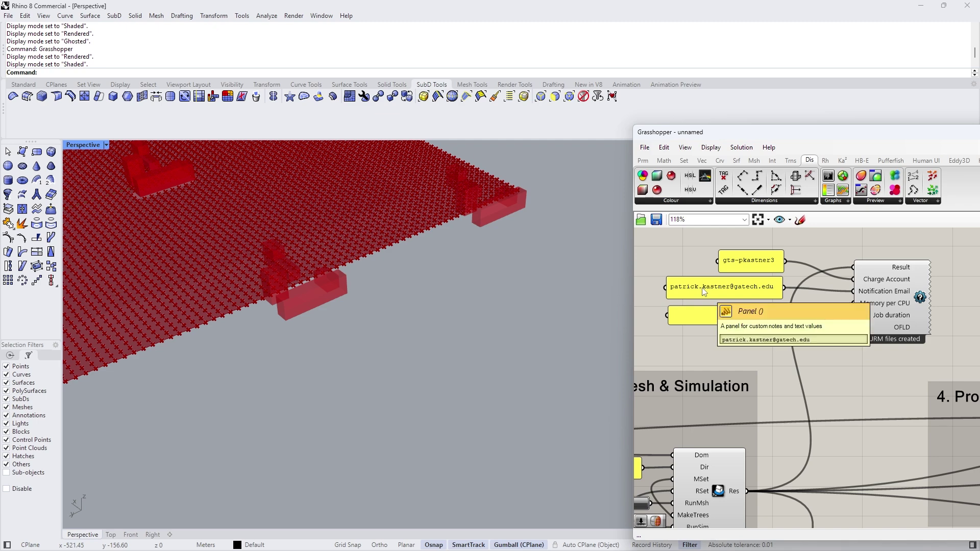
pyautogui.scroll(-5, 840, 354)
pyautogui.scroll(6, 767, 450)
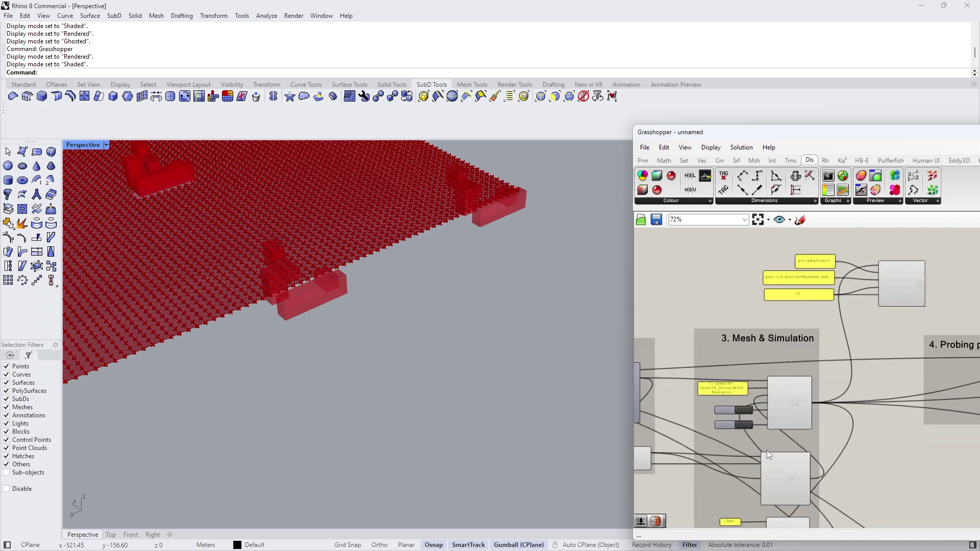
pyautogui.scroll(-5, 792, 420)
pyautogui.scroll(3, 753, 359)
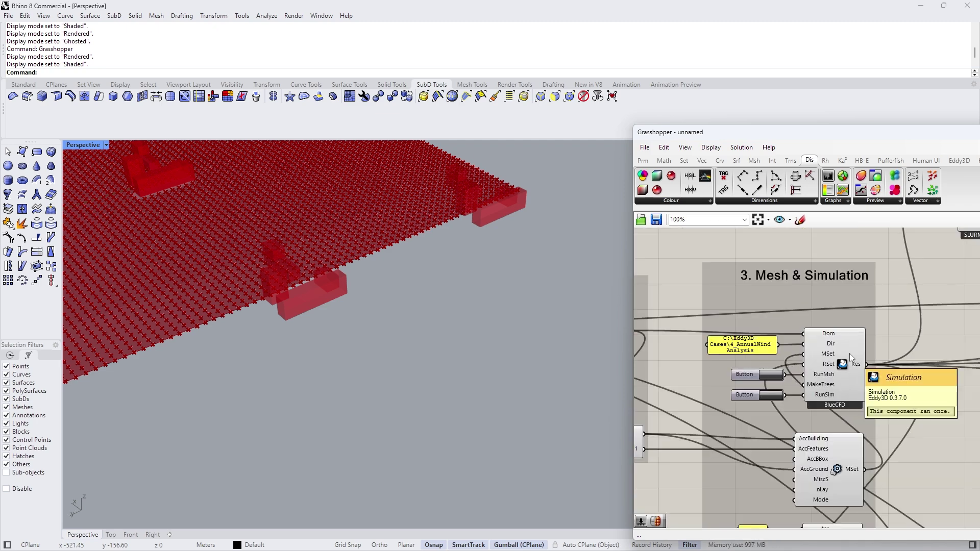
# Step: Shift the case path panel clear of the Simulation component's buttons and check its 4_AnnualWindAnalysis folder in C:\Eddy3D-Cases
pyautogui.moveTo(740, 345); pyautogui.dragTo(708, 345)
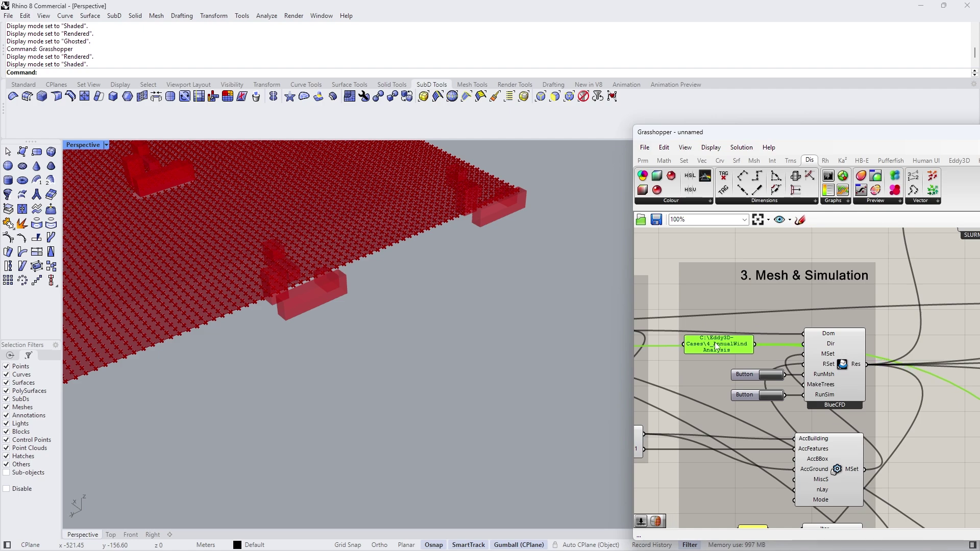
pyautogui.scroll(3, 708, 344)
pyautogui.doubleClick(709, 343)
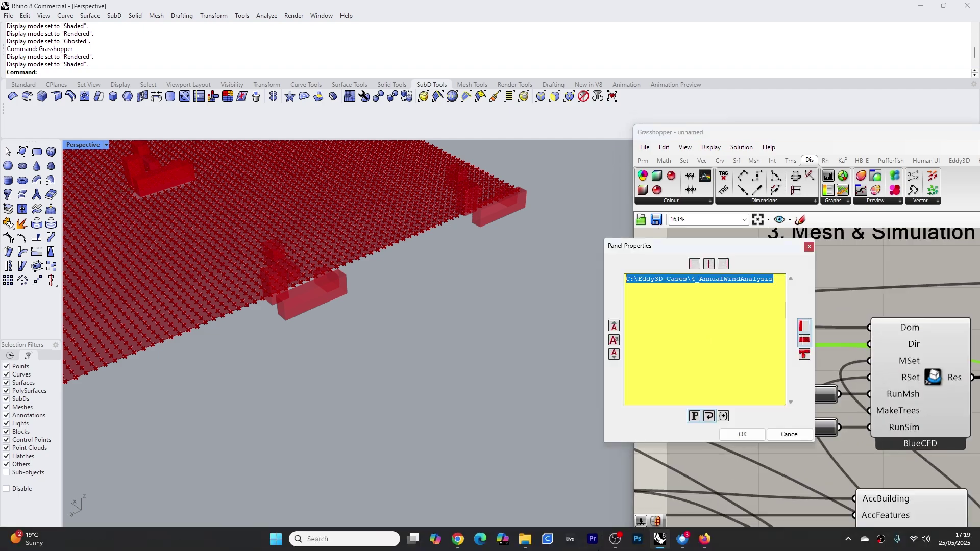
pyautogui.click(521, 543)
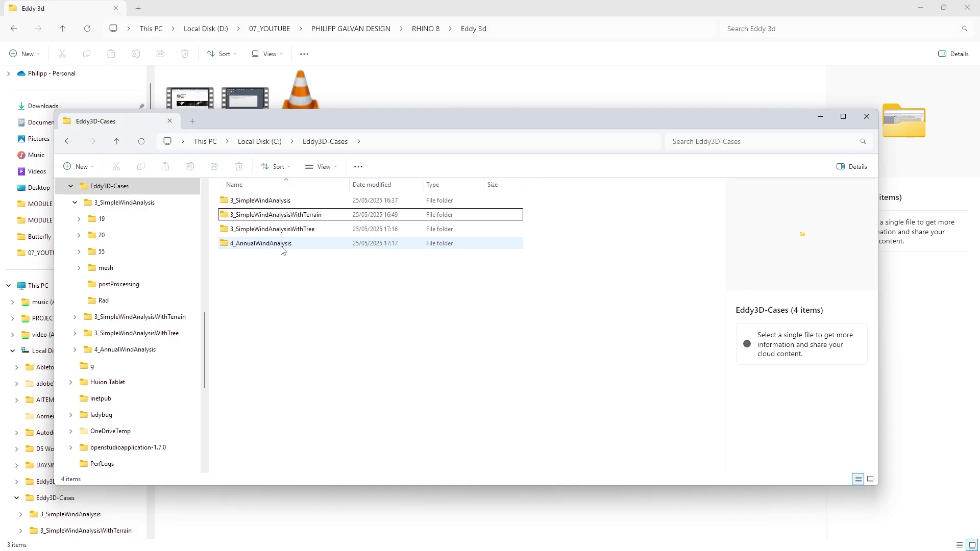
pyautogui.doubleClick(282, 247)
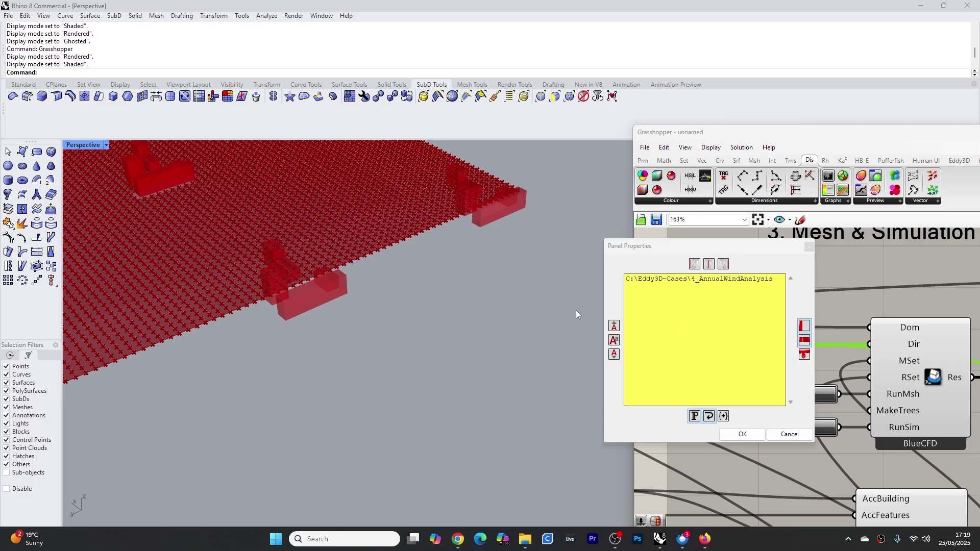
pyautogui.click(576, 311)
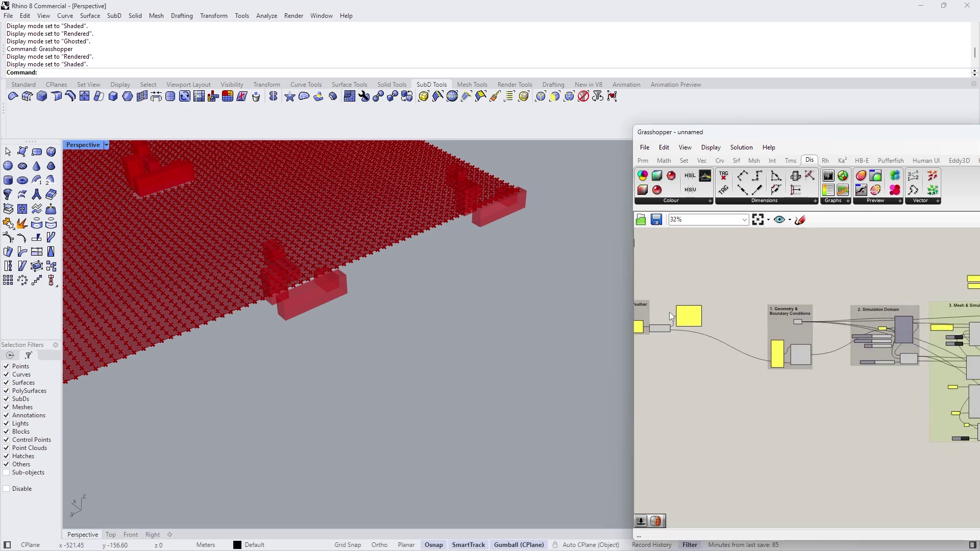
# Step: Review the weather download script and its URL panel, reposition the Grasshopper window over the Rhino viewport, and show the Ladybug components
pyautogui.scroll(6, 676, 312)
pyautogui.scroll(-6, 812, 338)
pyautogui.scroll(5, 750, 344)
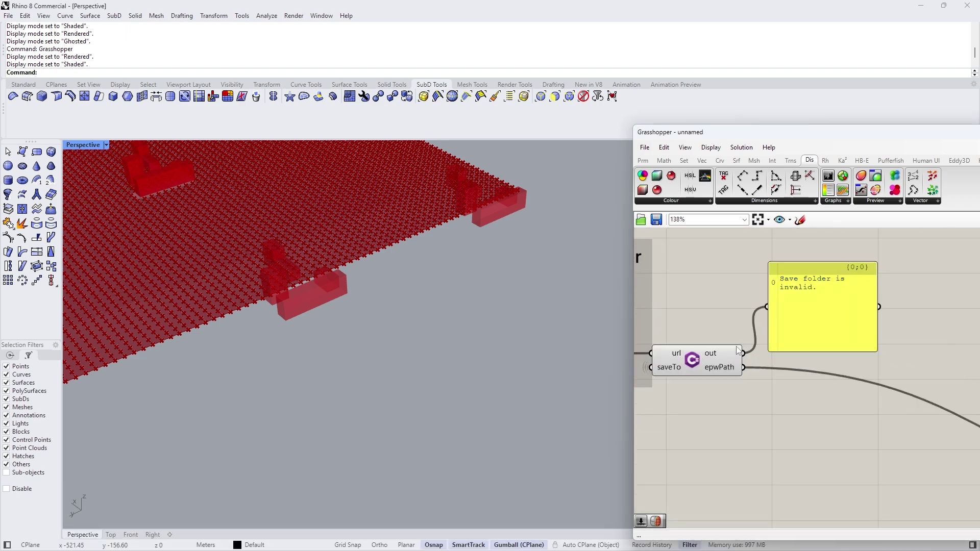
pyautogui.moveTo(668, 371)
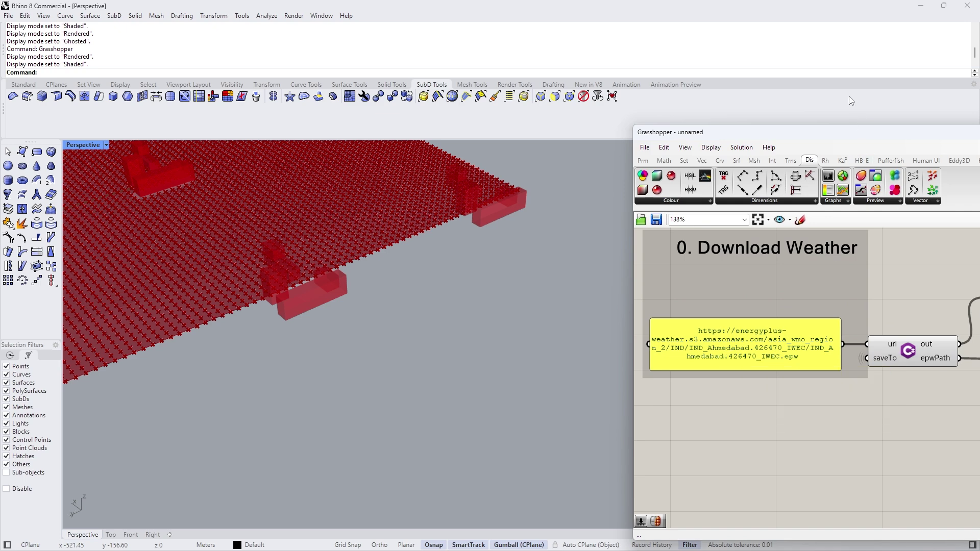
pyautogui.moveTo(825, 135); pyautogui.dragTo(663, 143)
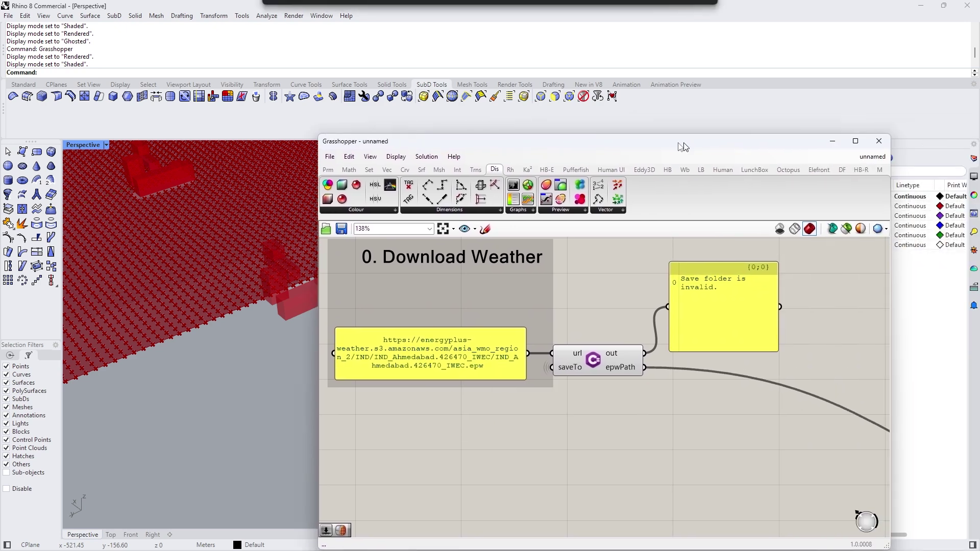
pyautogui.moveTo(840, 142); pyautogui.dragTo(636, 142)
pyautogui.click(651, 169)
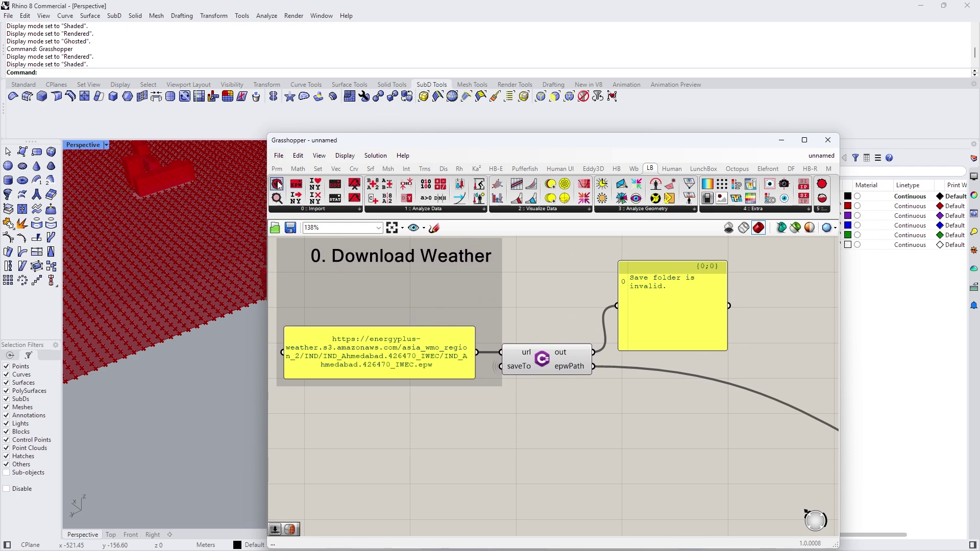
# Step: Run the meshing of the Simulation component in the Mesh & Simulation group
pyautogui.scroll(-8, 584, 382)
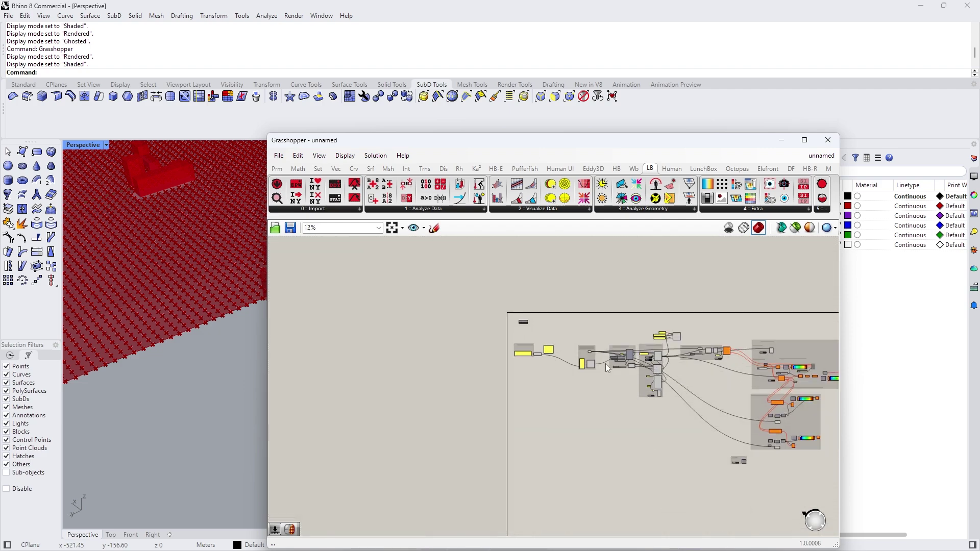
pyautogui.scroll(10, 655, 360)
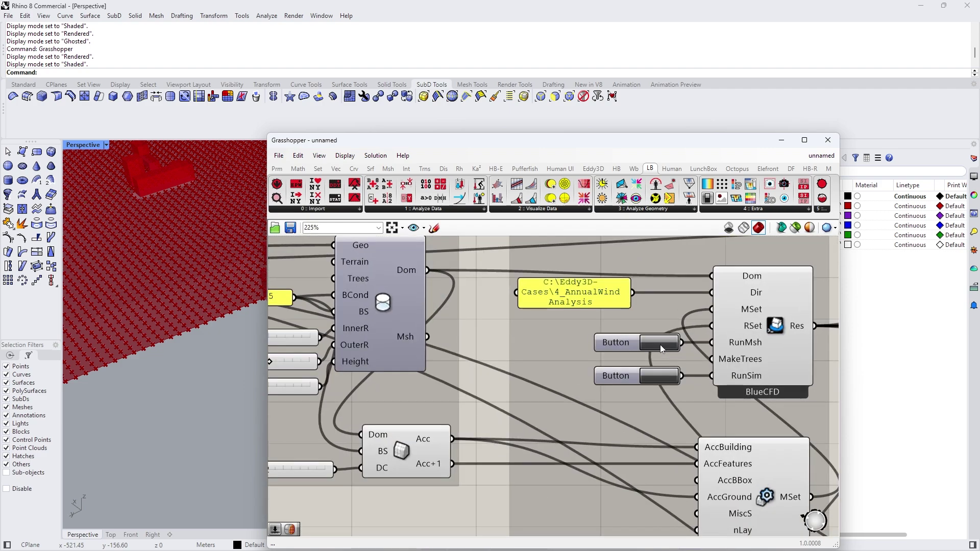
pyautogui.click(658, 342)
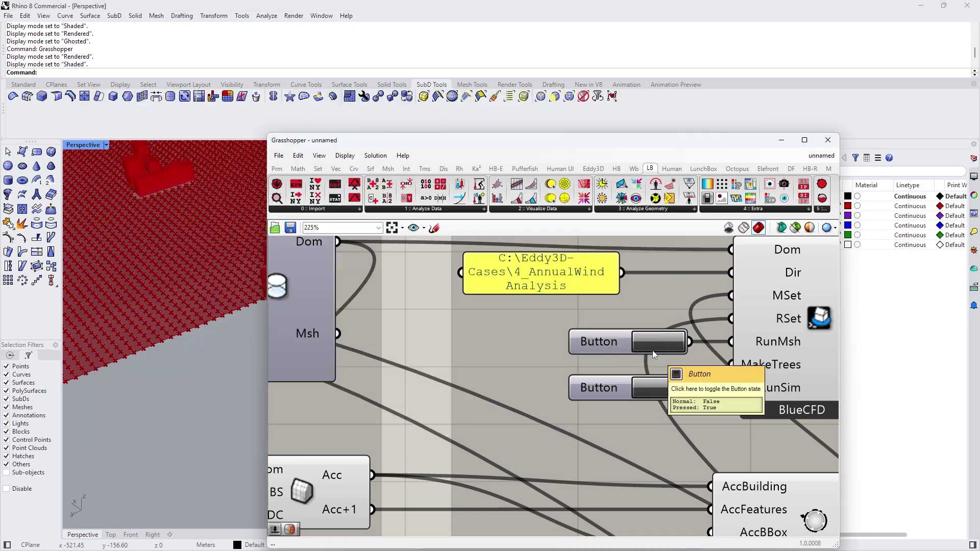
# Step: Move the wind direction panel up in the Geometry & Boundary Conditions group, clear of the Epw wire
pyautogui.scroll(-5, 696, 277)
pyautogui.scroll(3, 449, 329)
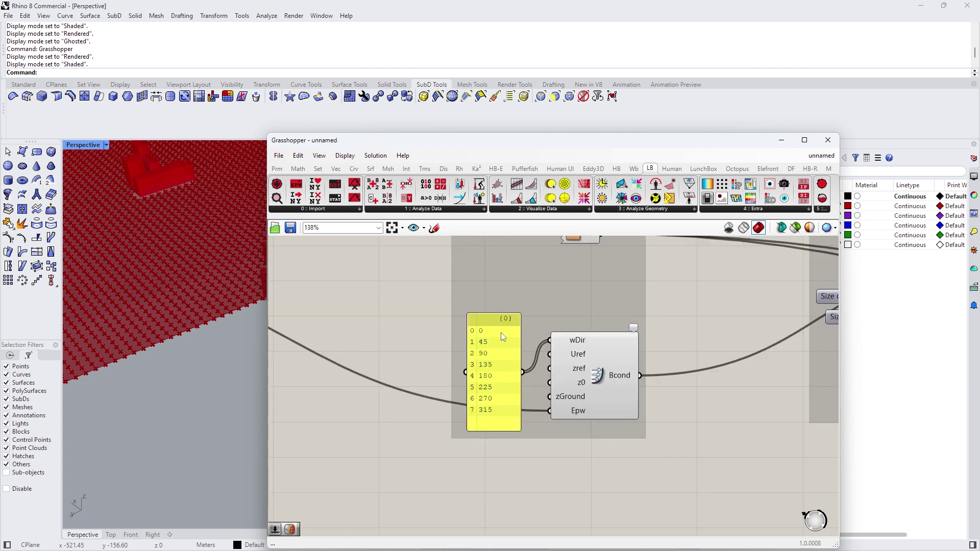
pyautogui.moveTo(503, 337); pyautogui.dragTo(504, 305)
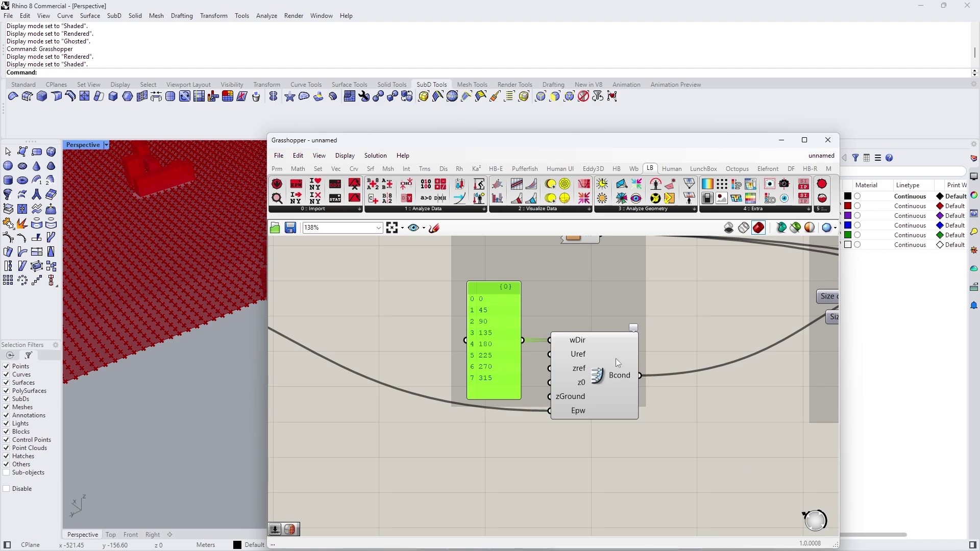
pyautogui.click(497, 428)
# Step: Set the run settings' iteration panel to 60 and run the wind simulation
pyautogui.scroll(-3, 491, 416)
pyautogui.scroll(6, 742, 382)
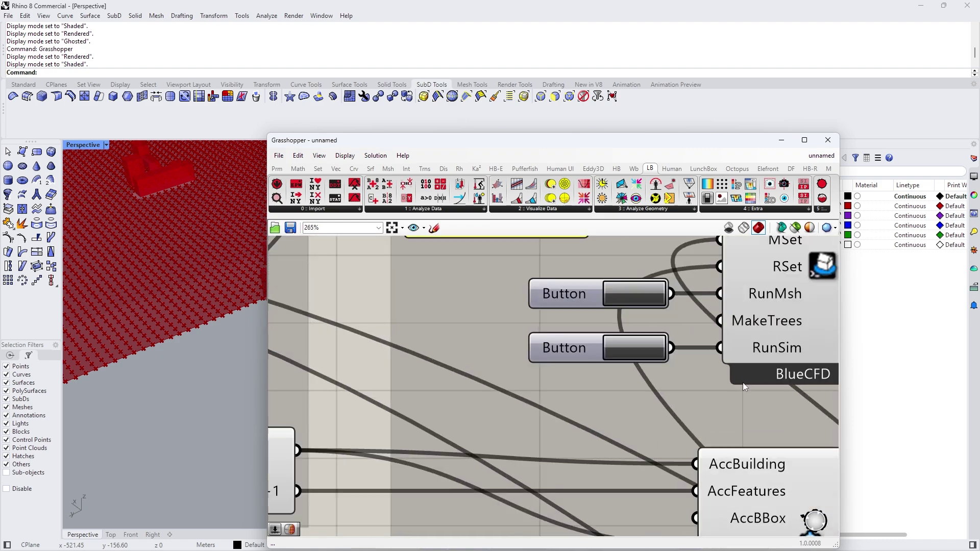
pyautogui.click(642, 350)
pyautogui.scroll(-2, 612, 406)
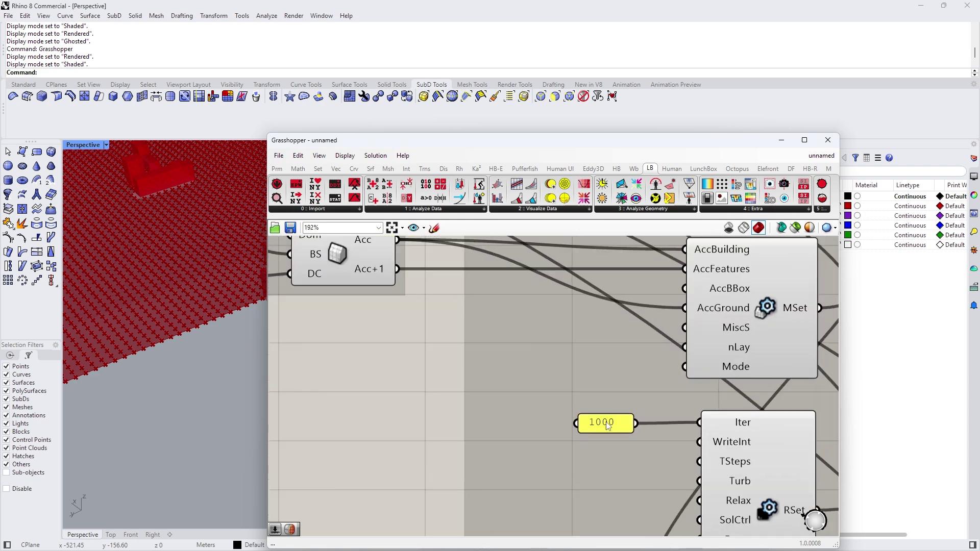
pyautogui.doubleClick(607, 423)
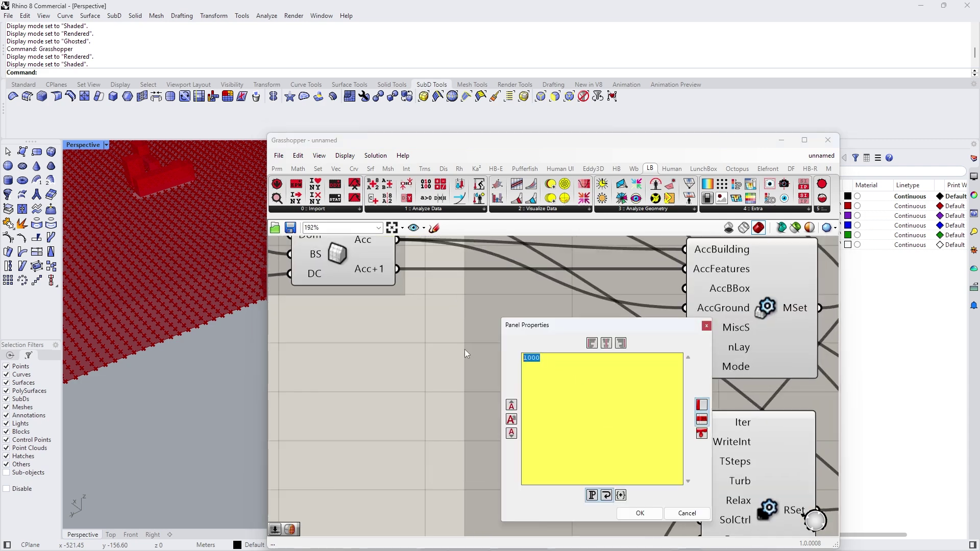
pyautogui.press('BackSpace')
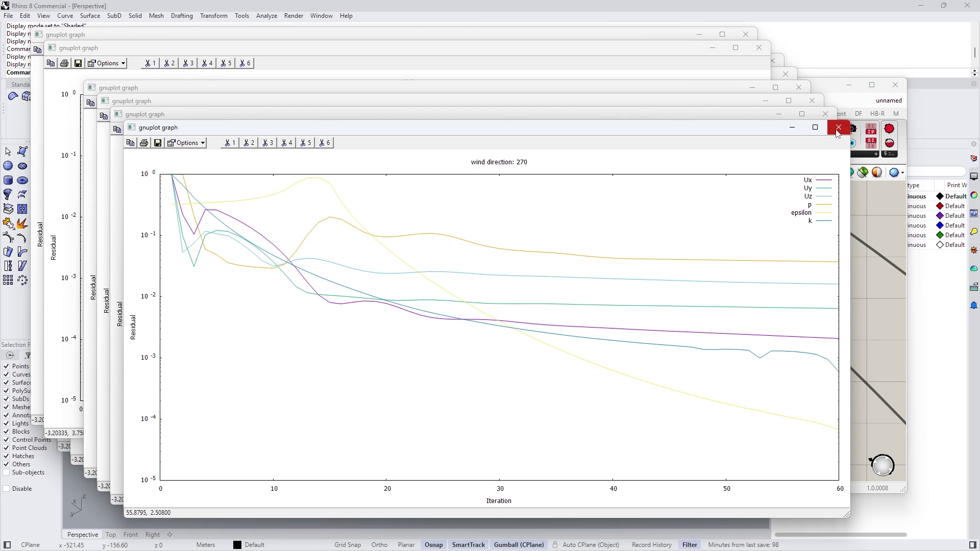
# Step: Close the gnuplot residual graphs of the simulated wind directions
pyautogui.click(837, 129)
pyautogui.click(825, 114)
pyautogui.click(811, 101)
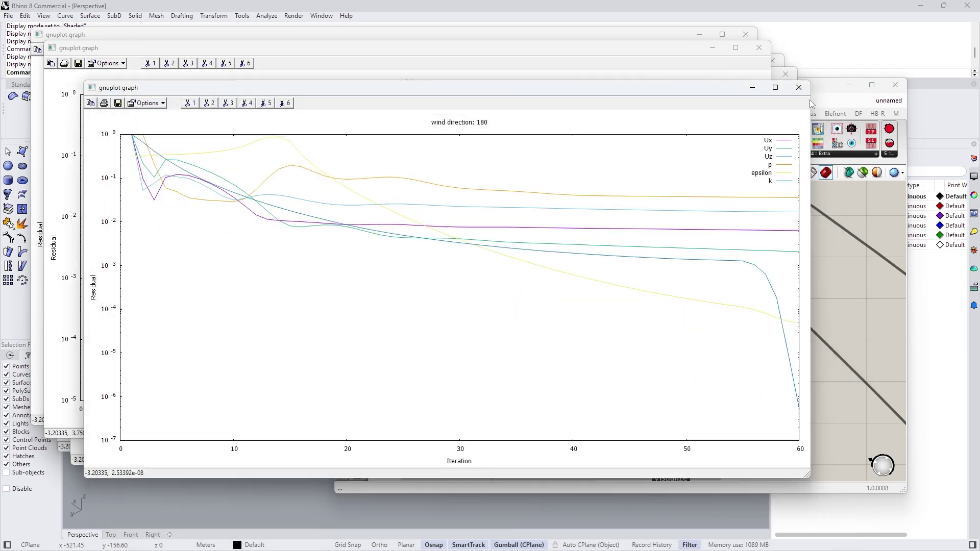
pyautogui.click(803, 92)
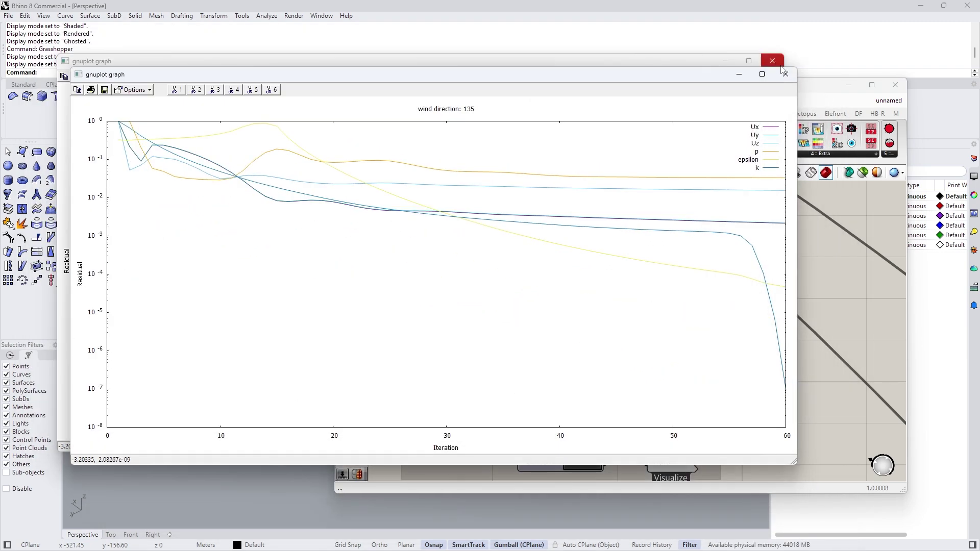
pyautogui.click(787, 75)
pyautogui.click(774, 61)
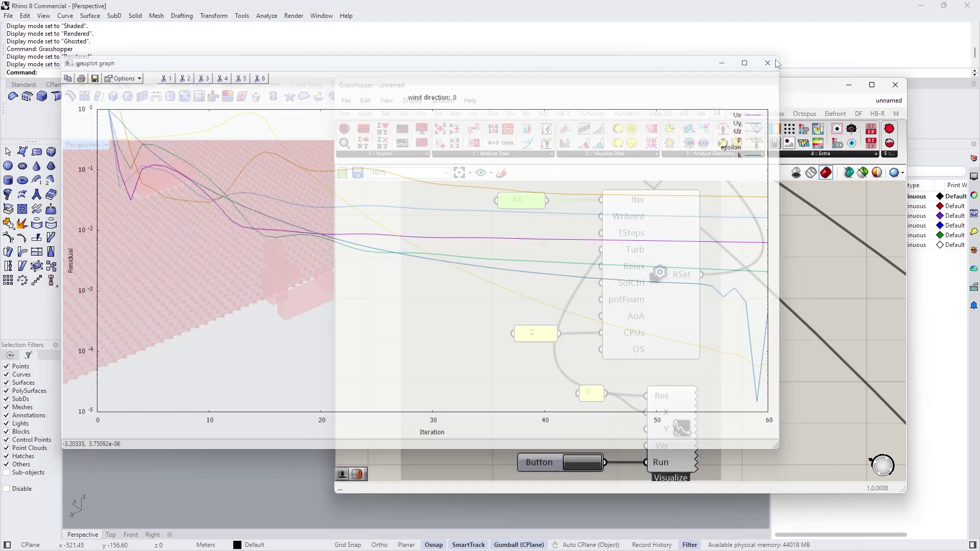
# Step: Run the probing component in the Probing points & probing group
pyautogui.scroll(-6, 690, 332)
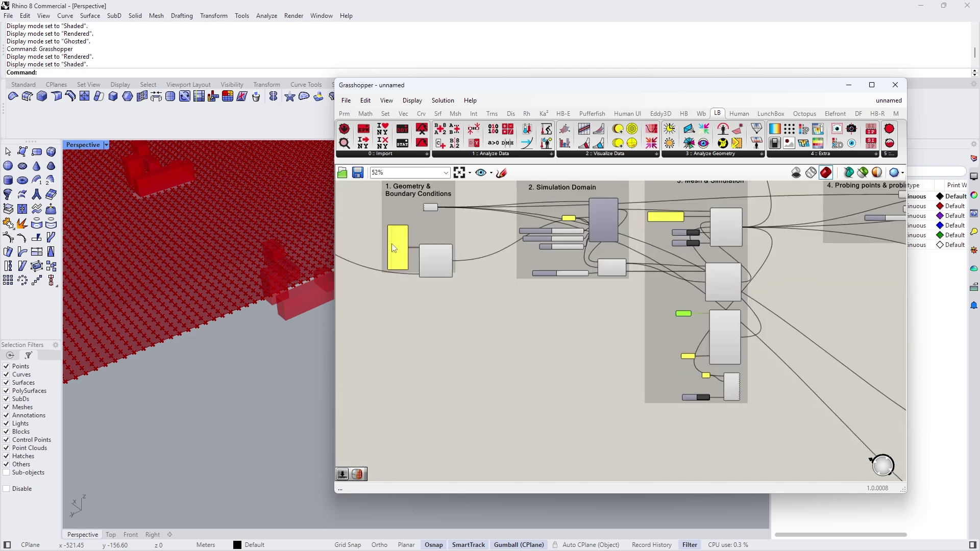
pyautogui.scroll(4, 390, 238)
pyautogui.scroll(2, 372, 247)
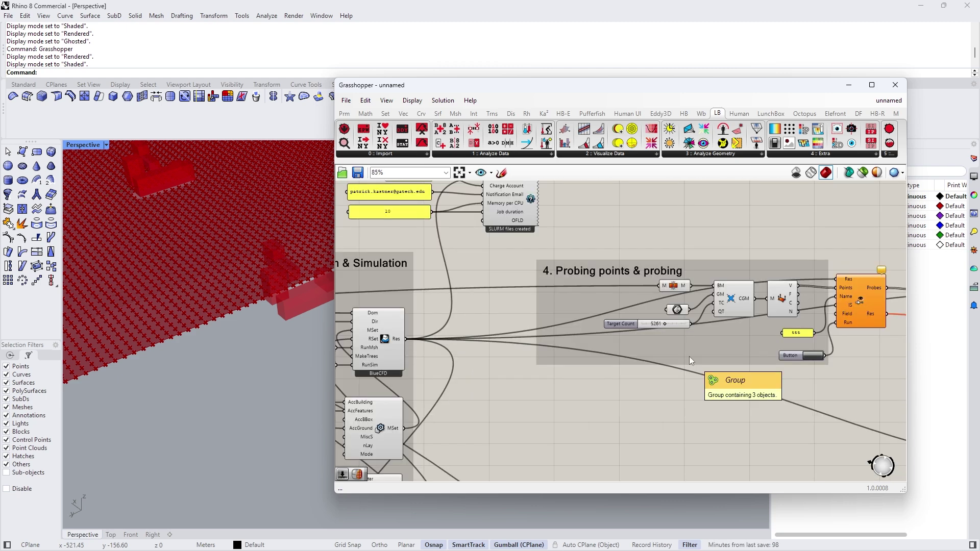
pyautogui.scroll(-1, 689, 357)
pyautogui.scroll(1, 828, 348)
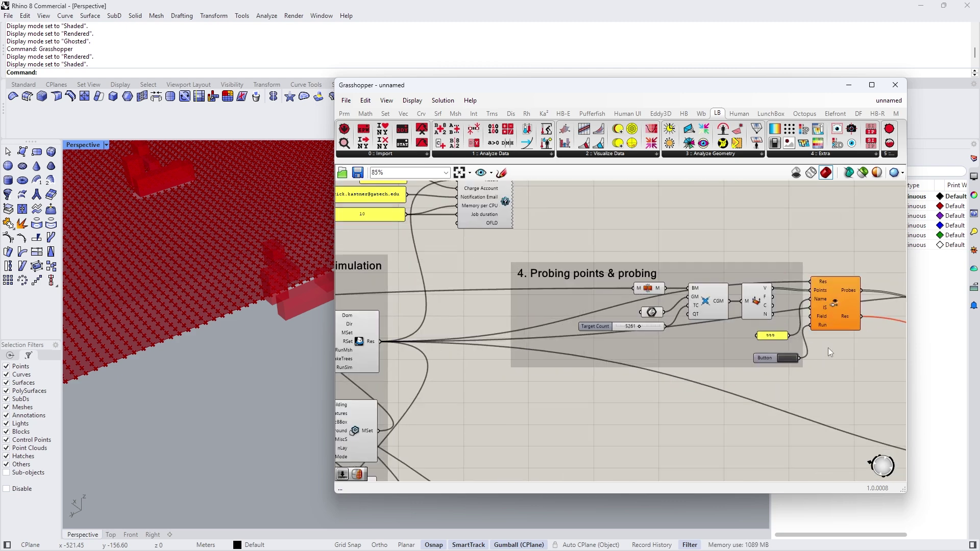
pyautogui.scroll(-2, 826, 348)
pyautogui.scroll(5, 823, 350)
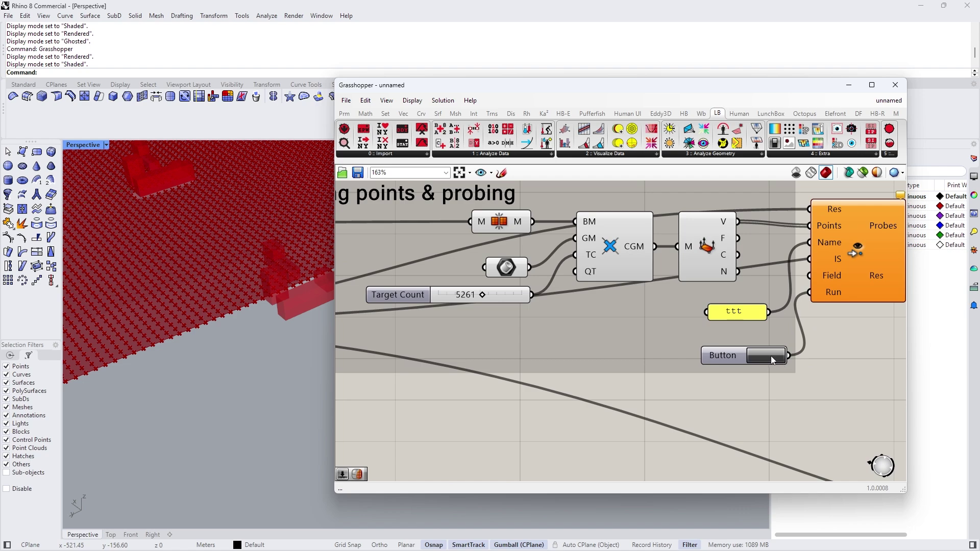
pyautogui.click(771, 356)
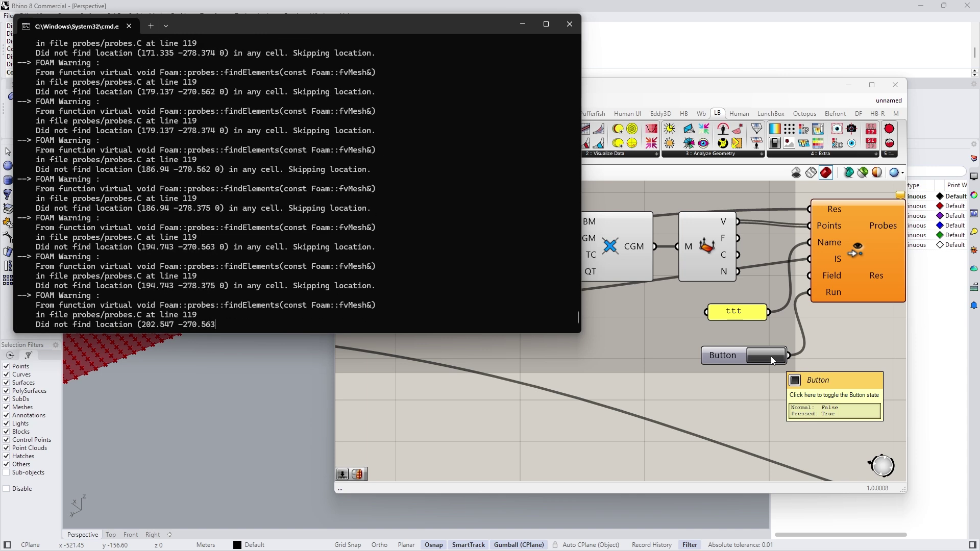
# Step: Enable the VDisEx vector display component in the Multi-directional / annual wind vectors section
pyautogui.scroll(-7, 695, 347)
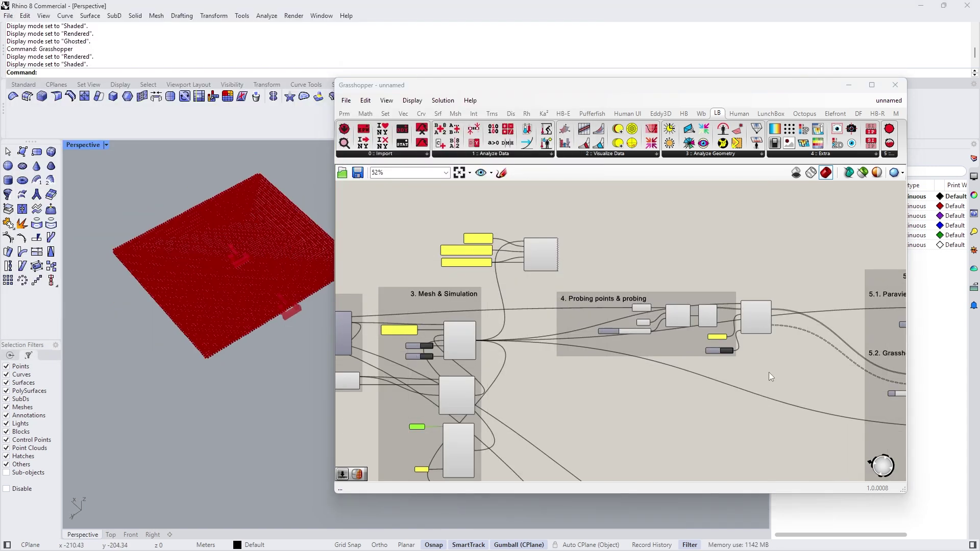
pyautogui.scroll(7, 765, 313)
pyautogui.click(740, 292)
pyautogui.rightClick(739, 292)
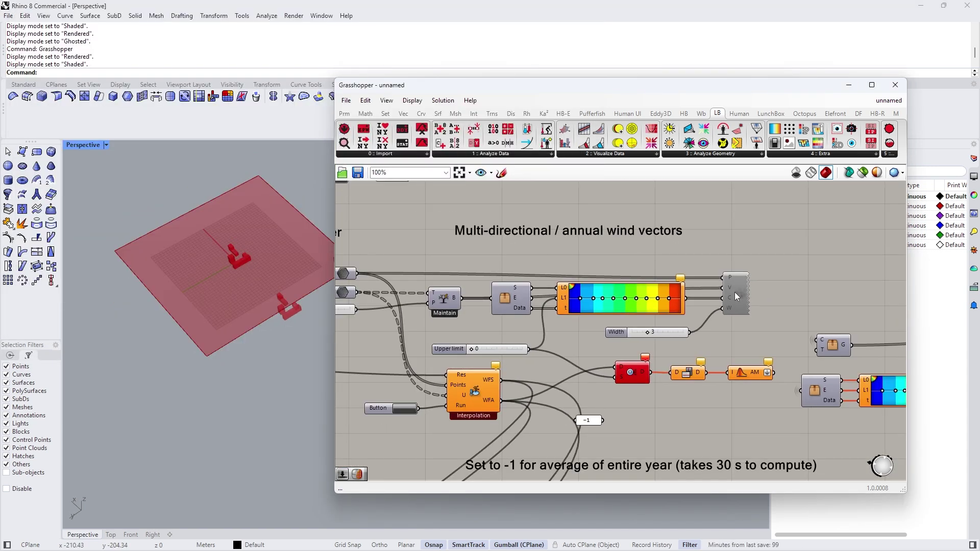
pyautogui.scroll(4, 734, 293)
pyautogui.rightClick(742, 284)
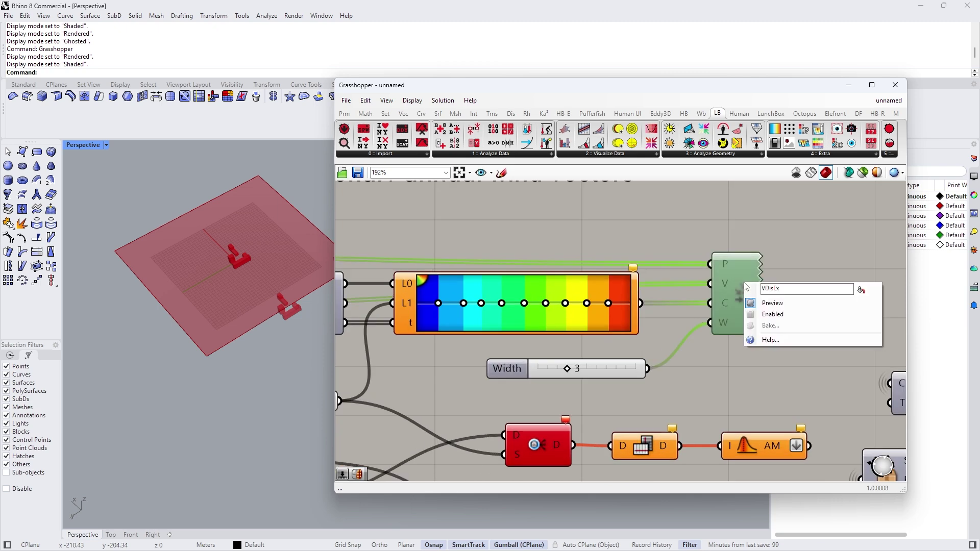
pyautogui.click(772, 314)
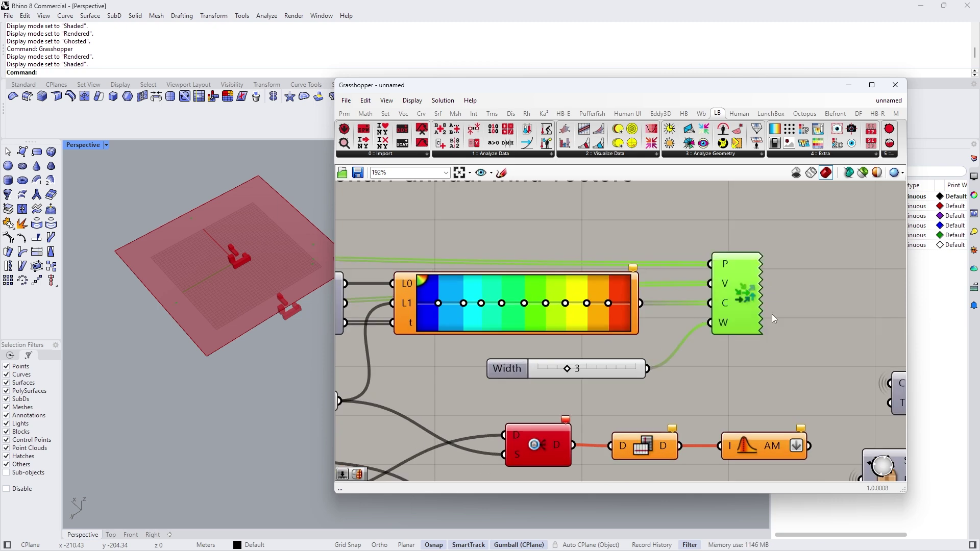
# Step: Turn on the preview of the vector display component for the annual wind vectors
pyautogui.rightClick(739, 273)
pyautogui.click(771, 294)
pyautogui.click(771, 294)
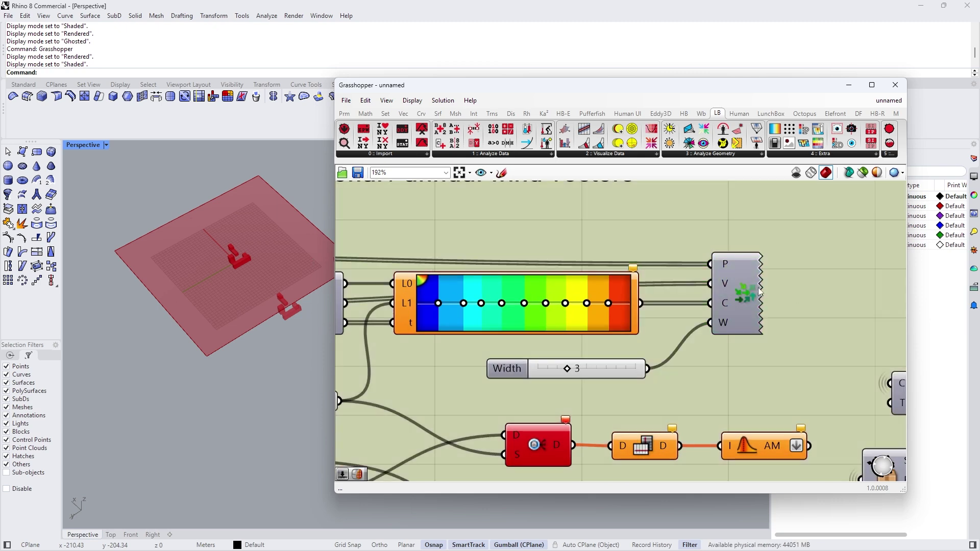
pyautogui.click(746, 292)
pyautogui.hotkey('ctrl', 'q')
pyautogui.click(785, 301)
# Step: Check the probe data containers in the 5.2. Grasshopper section and run the Interpolation component for the wind factors
pyautogui.scroll(-1, 799, 279)
pyautogui.scroll(-7, 794, 284)
pyautogui.scroll(5, 622, 283)
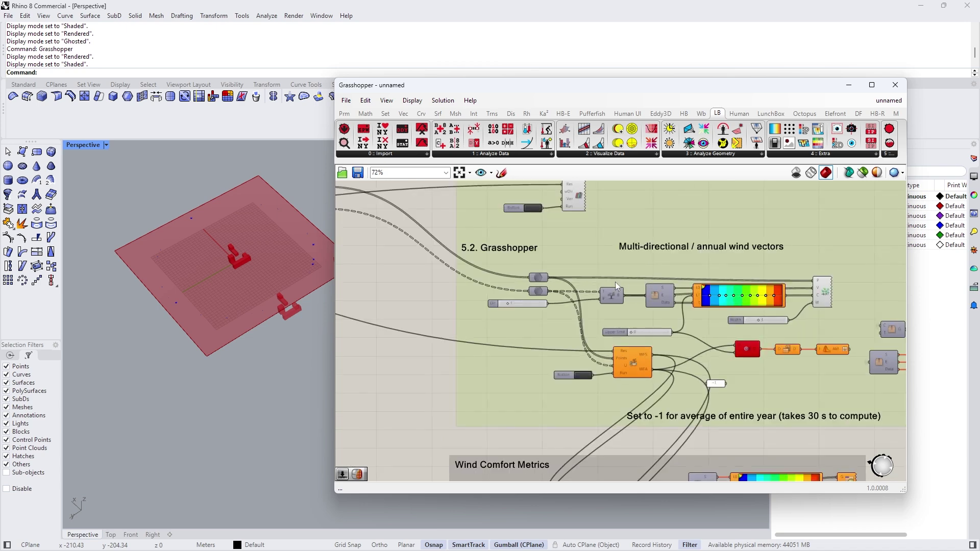
pyautogui.click(512, 276)
pyautogui.keyDown('ctrl'); pyautogui.click(508, 278); pyautogui.keyUp('ctrl')
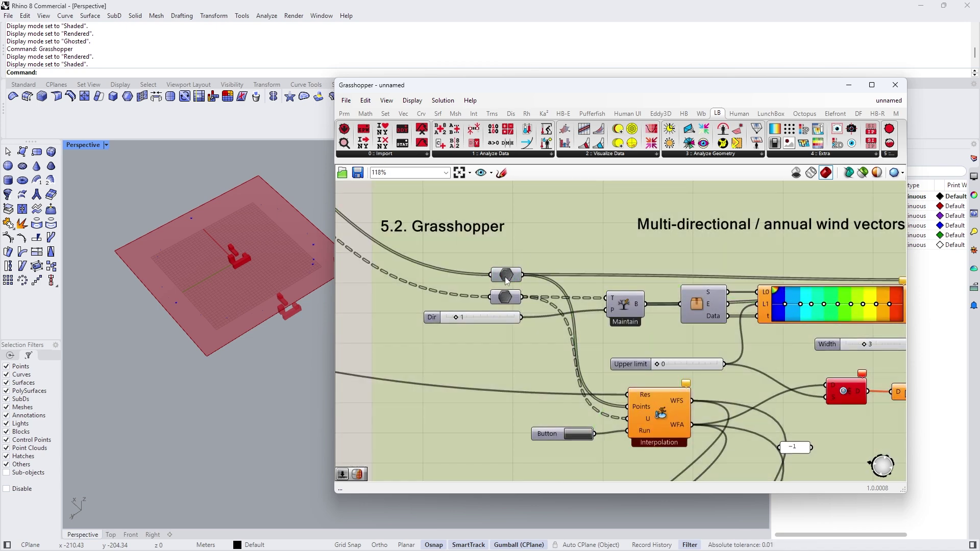
pyautogui.moveTo(507, 280)
pyautogui.scroll(-1, 566, 295)
pyautogui.scroll(4, 569, 372)
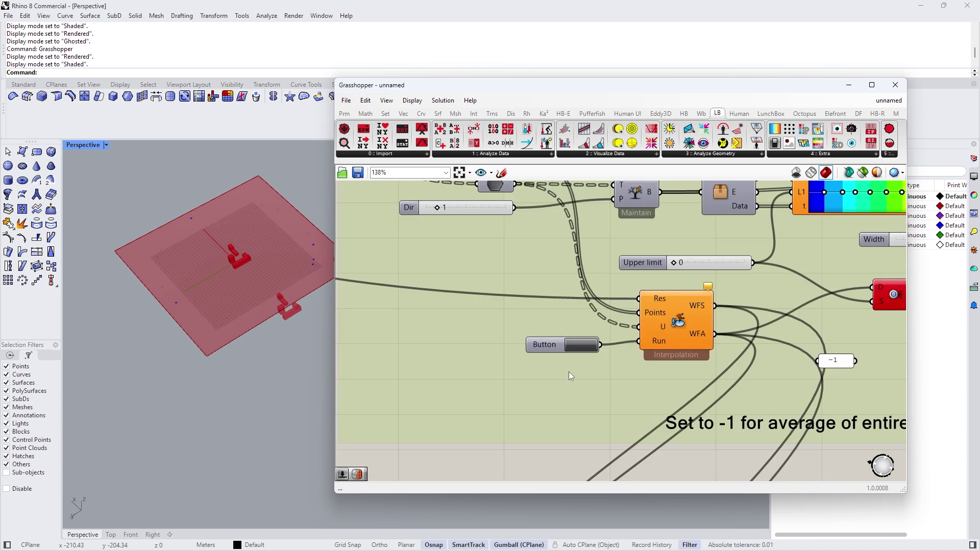
pyautogui.click(587, 334)
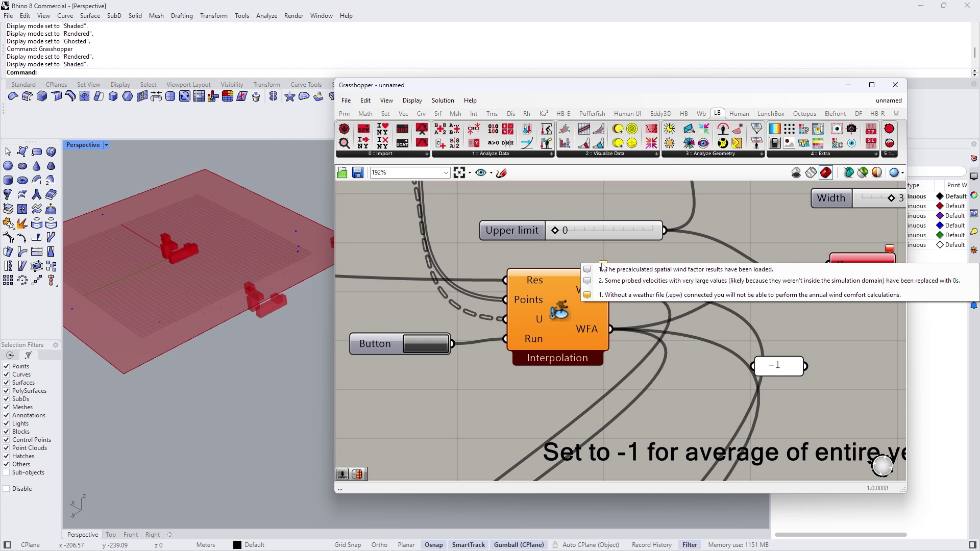
# Step: Place the Ladybug EPWmap component below the 0. Download Weather group, removing the LB Download Weather component added beside it
pyautogui.scroll(-8, 861, 400)
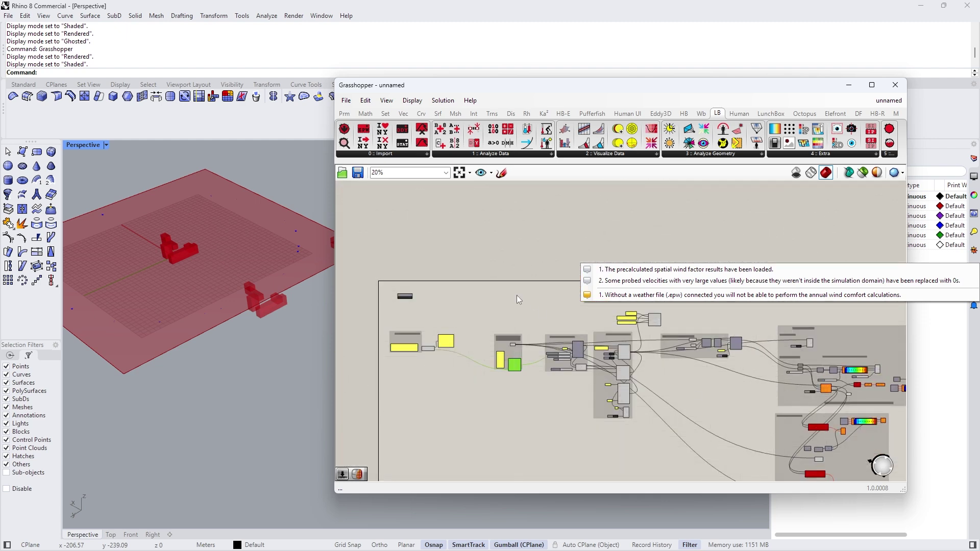
pyautogui.scroll(7, 423, 344)
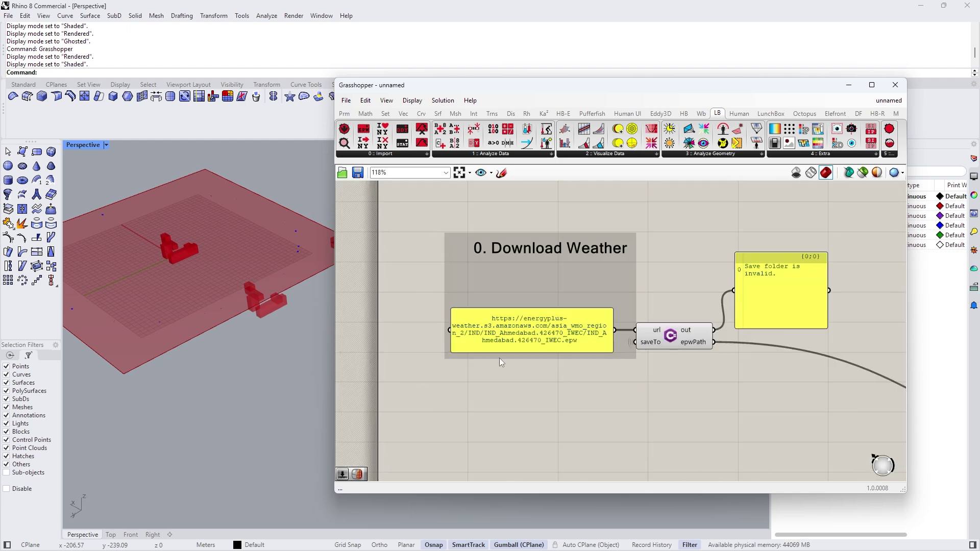
pyautogui.scroll(1, 547, 345)
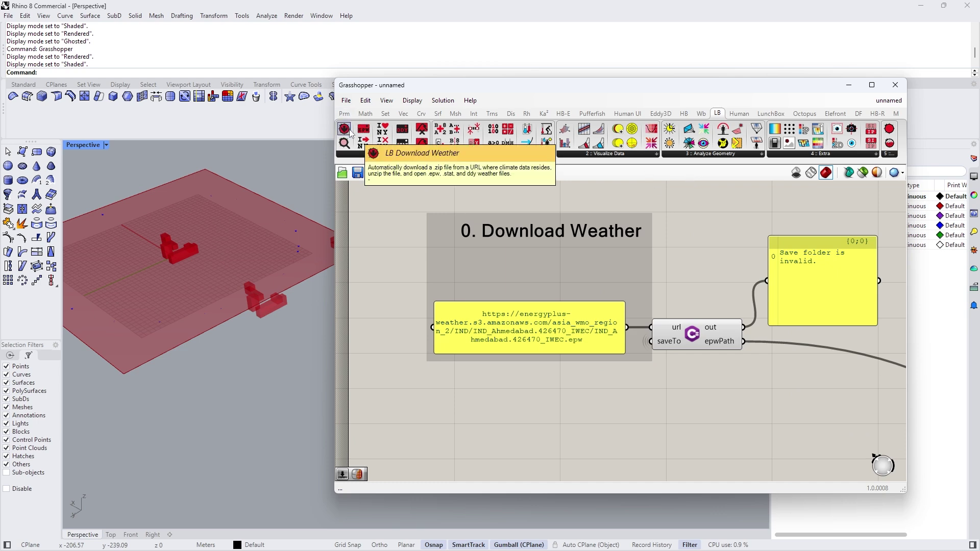
pyautogui.moveTo(544, 417); pyautogui.dragTo(598, 416)
pyautogui.click(546, 422)
pyautogui.doubleClick(530, 409)
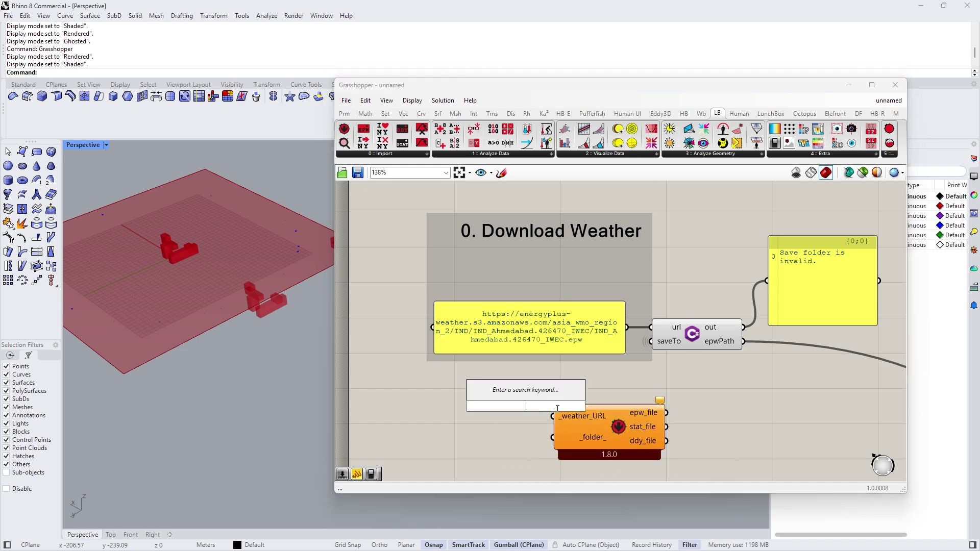
pyautogui.moveTo(344, 144); pyautogui.dragTo(457, 417)
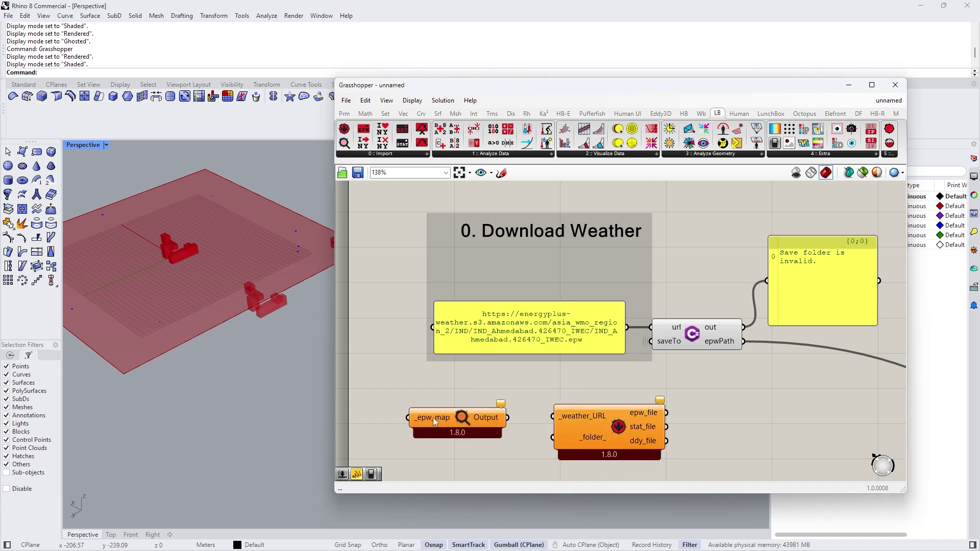
pyautogui.click(595, 424)
pyautogui.press('Delete')
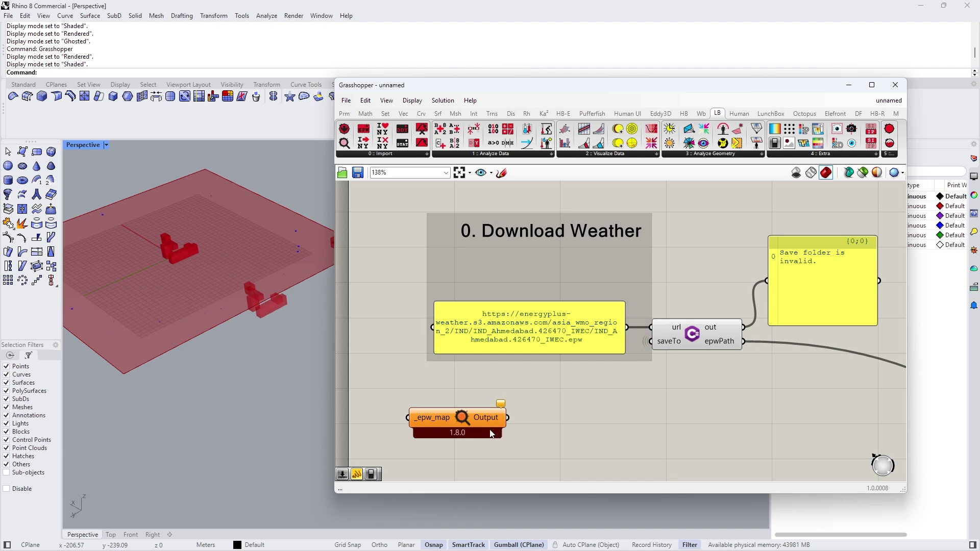
# Step: Add a Boolean Toggle, connect it to the _epw_map input and set it to True to open the EPW map
pyautogui.moveTo(486, 427); pyautogui.dragTo(604, 432)
pyautogui.doubleClick(602, 405)
pyautogui.write('toggle')
pyautogui.press('Return')
pyautogui.moveTo(562, 393); pyautogui.dragTo(412, 414)
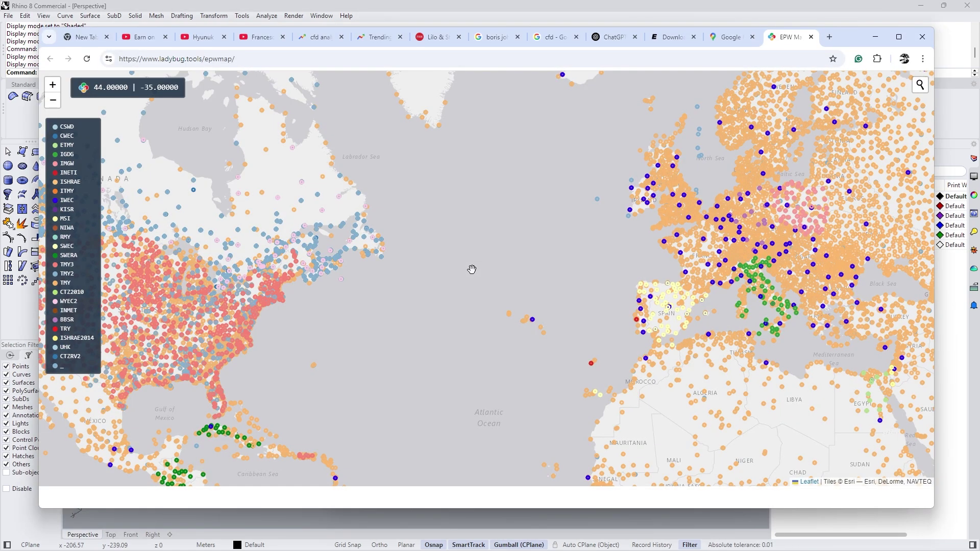
# Step: Find the Les.Sauvages AR FRA 074770 TMYx station in France on the EPW map and copy its weather file link
pyautogui.moveTo(691, 268); pyautogui.dragTo(547, 279)
pyautogui.scroll(-3, 570, 249)
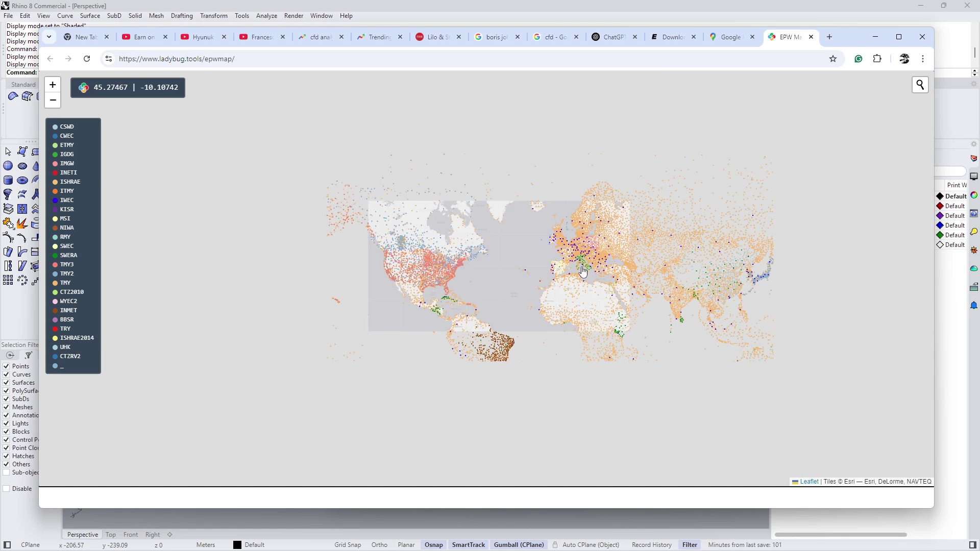
pyautogui.scroll(3, 582, 267)
pyautogui.scroll(4, 582, 266)
pyautogui.click(700, 204)
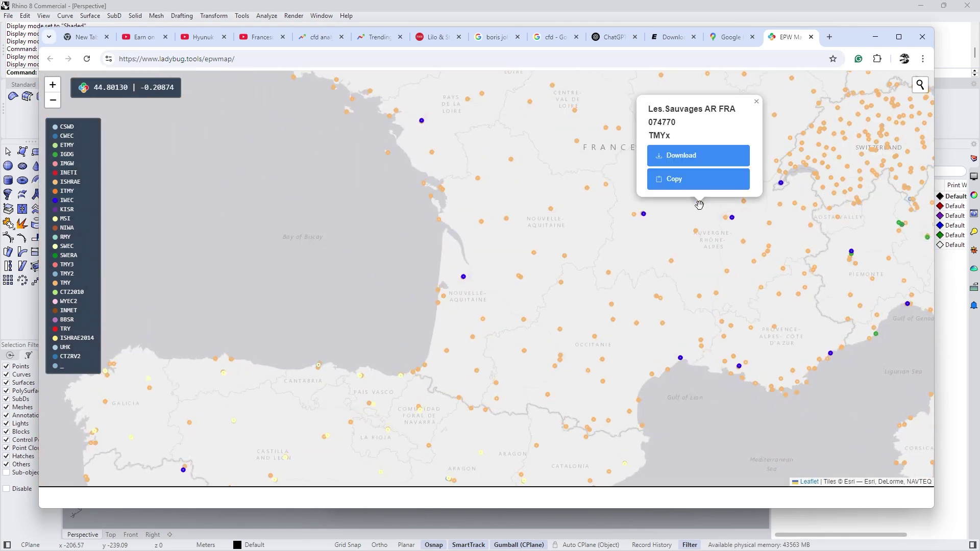
pyautogui.click(689, 180)
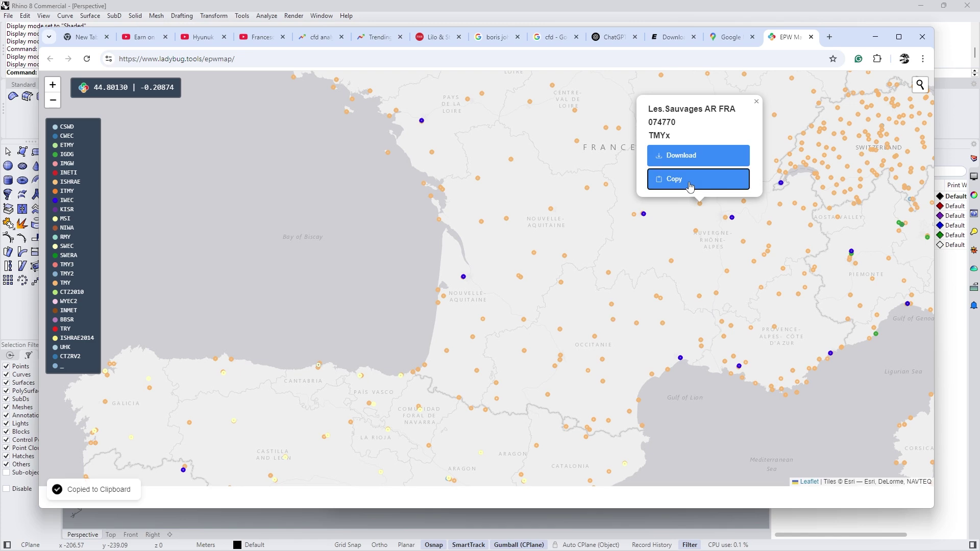
# Step: Switch back to Grasshopper and replace the URL in the 0. Download Weather panel with the copied Les.Sauvages link
pyautogui.hotkey('alt', 'Tab')
pyautogui.click(571, 396)
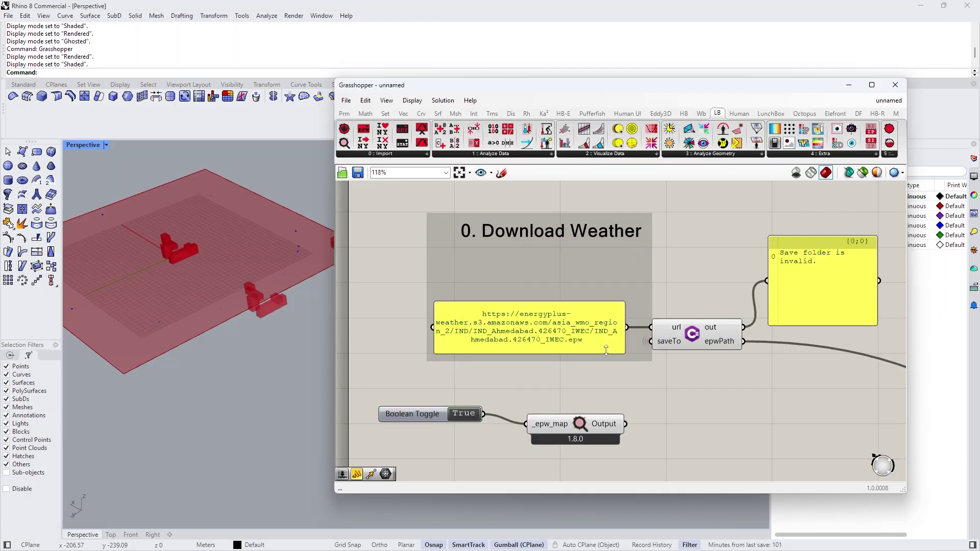
pyautogui.scroll(-2, 606, 351)
pyautogui.scroll(3, 566, 333)
pyautogui.click(565, 333)
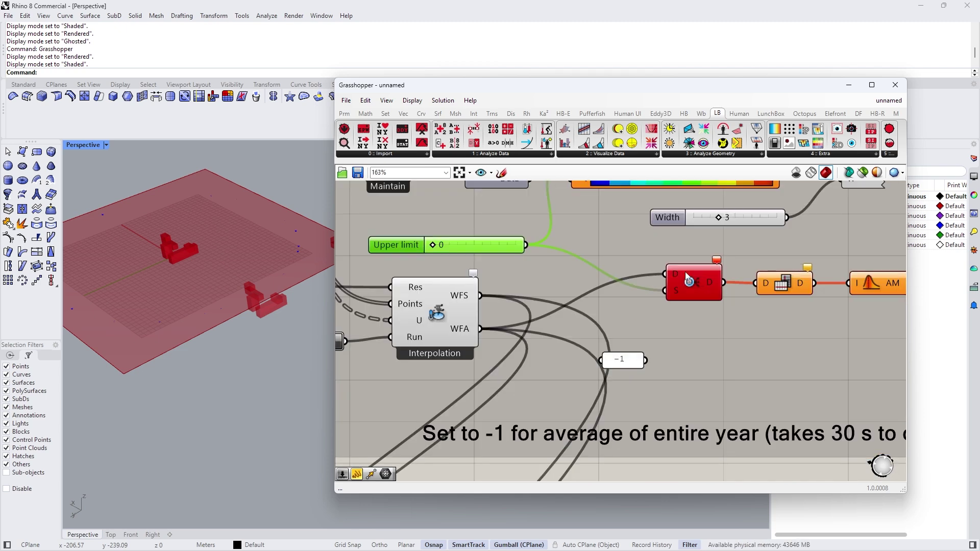
# Step: Inspect the Deconstruct Data Objects component and its inputs beside the Interpolation component
pyautogui.moveTo(687, 277)
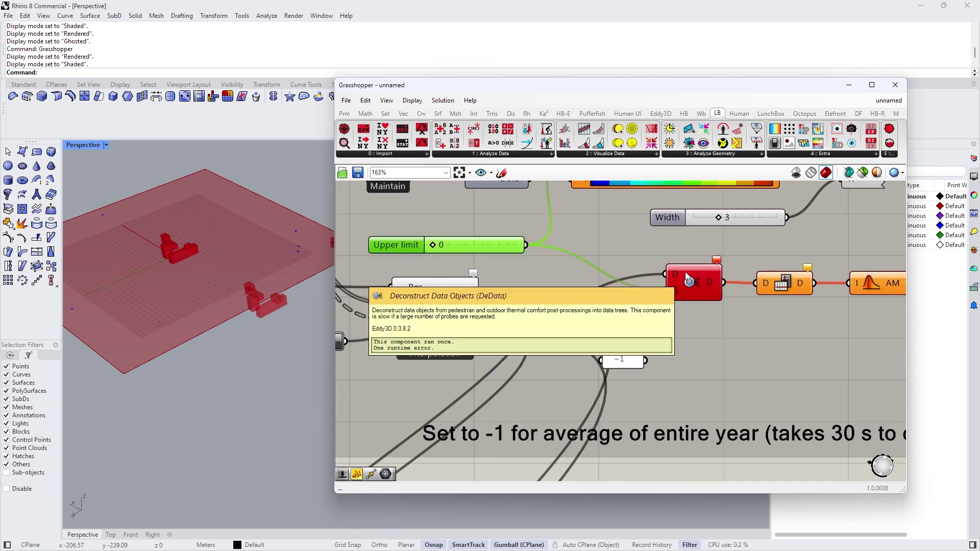
pyautogui.click(685, 272)
pyautogui.moveTo(675, 296)
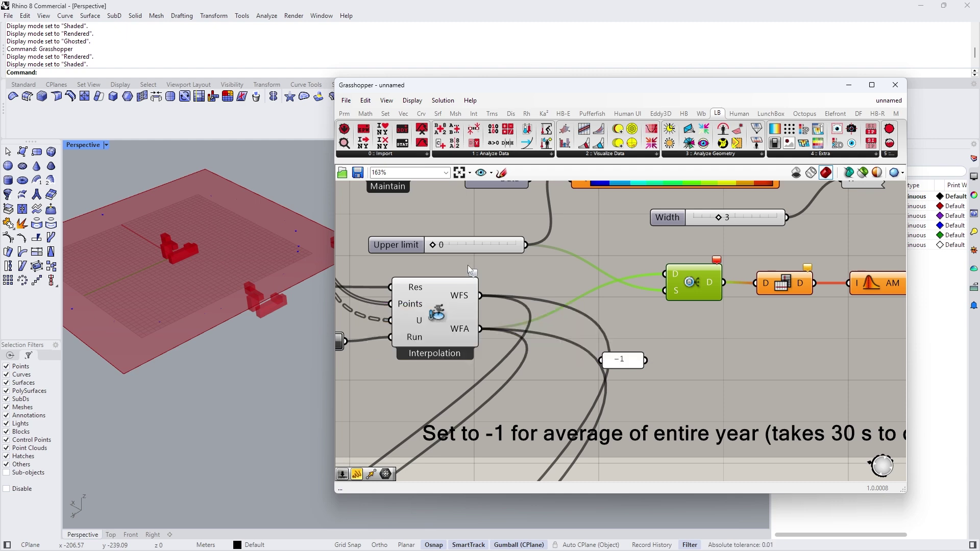
pyautogui.scroll(1, 465, 249)
pyautogui.moveTo(458, 263); pyautogui.dragTo(462, 266)
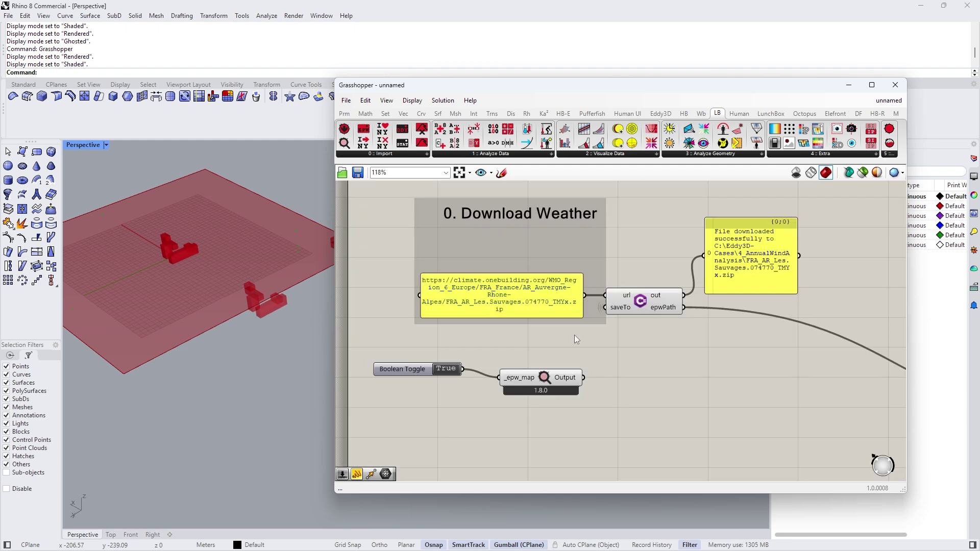
# Step: Switch to File Explorer and copy the path of FRA_AR_Les.Sauvages.074770_TMYx.epw from the weather folder inside 4_AnnualWindAnalysis
pyautogui.scroll(-3, 608, 329)
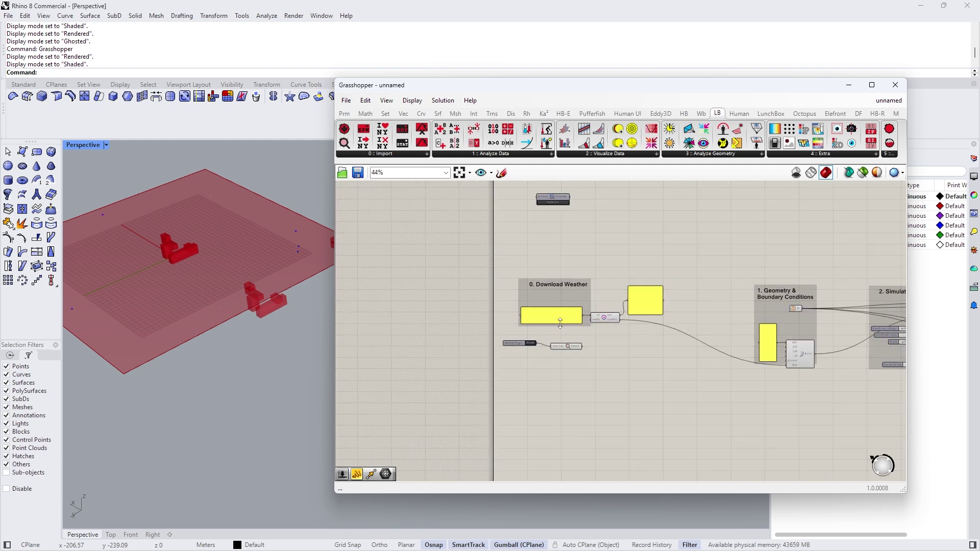
pyautogui.scroll(5, 666, 310)
pyautogui.scroll(-4, 659, 301)
pyautogui.scroll(3, 659, 283)
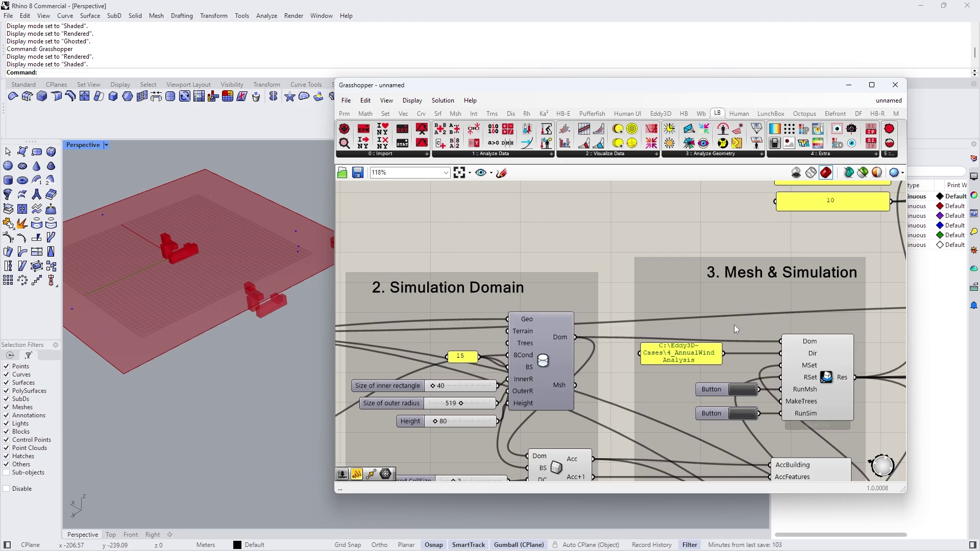
pyautogui.scroll(3, 734, 325)
pyautogui.doubleClick(618, 358)
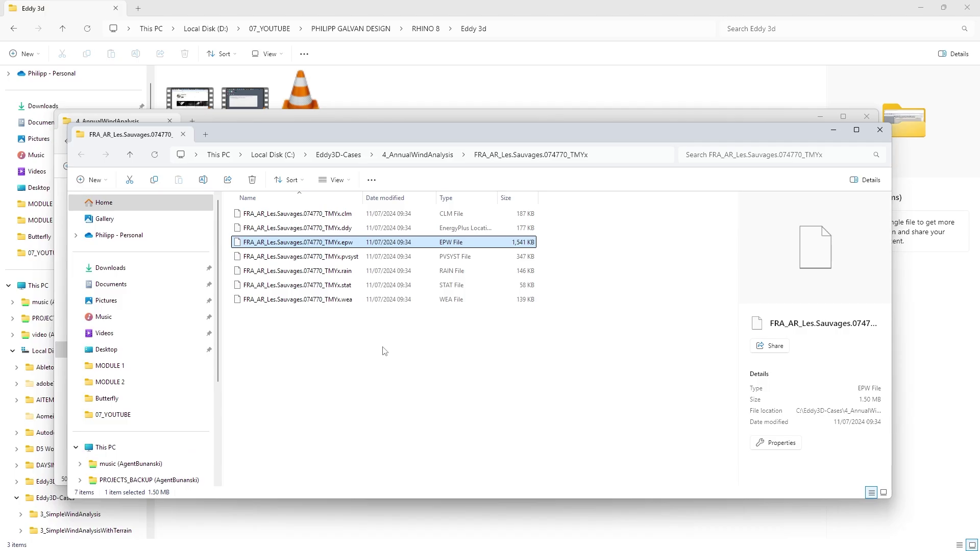
pyautogui.rightClick(306, 242)
pyautogui.click(365, 366)
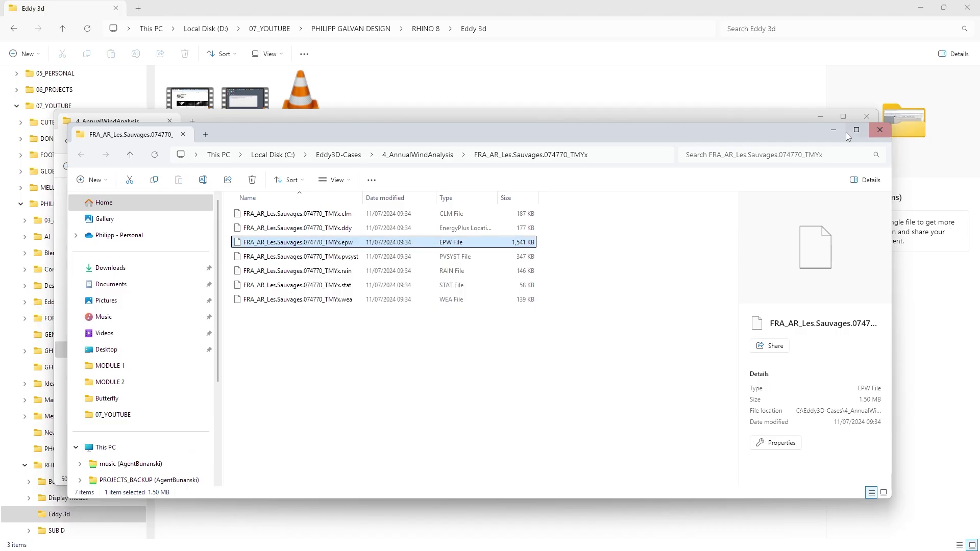
pyautogui.click(880, 130)
pyautogui.click(867, 116)
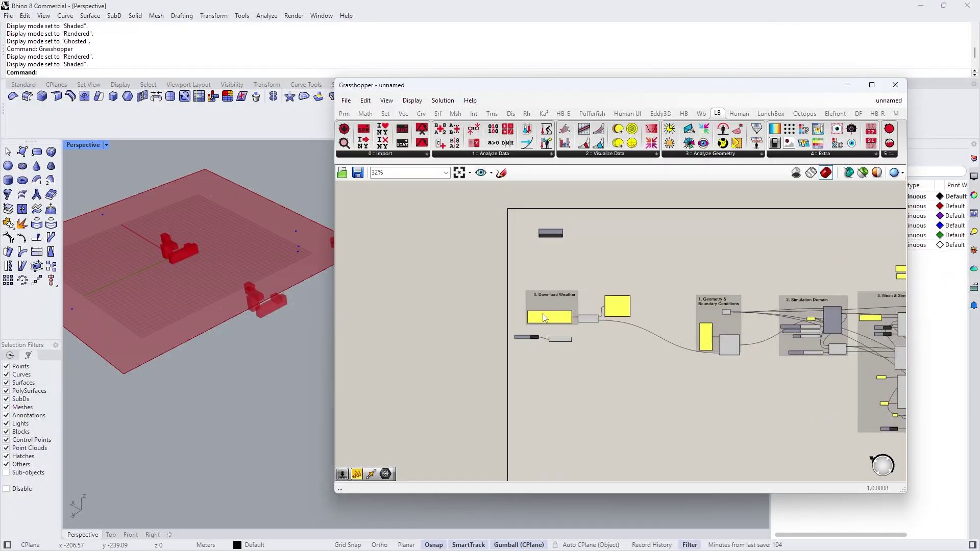
# Step: Try to replace the URL in the 0. Download Weather panel with the unquoted local path of the Les.Sauvages EPW file
pyautogui.scroll(3, 543, 313)
pyautogui.doubleClick(546, 346)
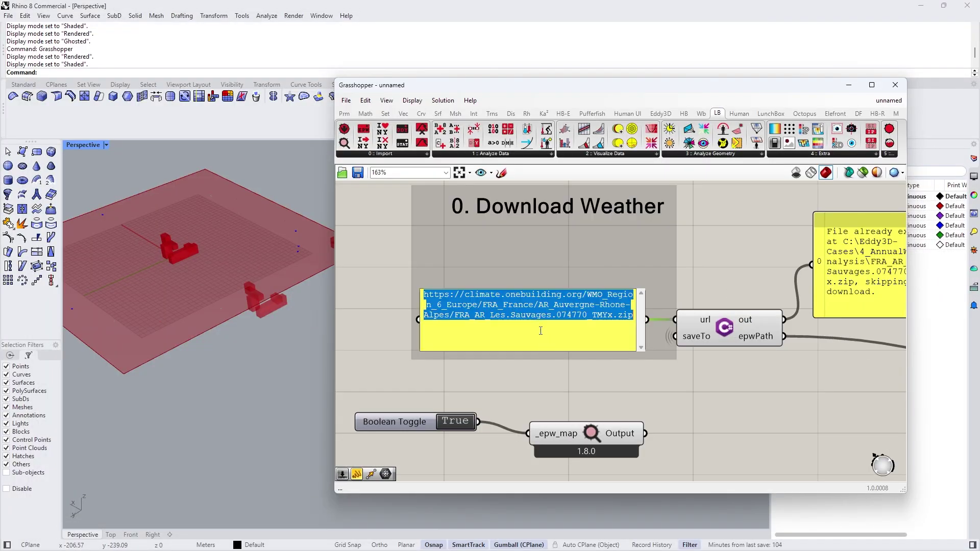
pyautogui.click(550, 315)
pyautogui.hotkey('ctrl', 'a')
pyautogui.hotkey('ctrl', 'v')
pyautogui.press('BackSpace')
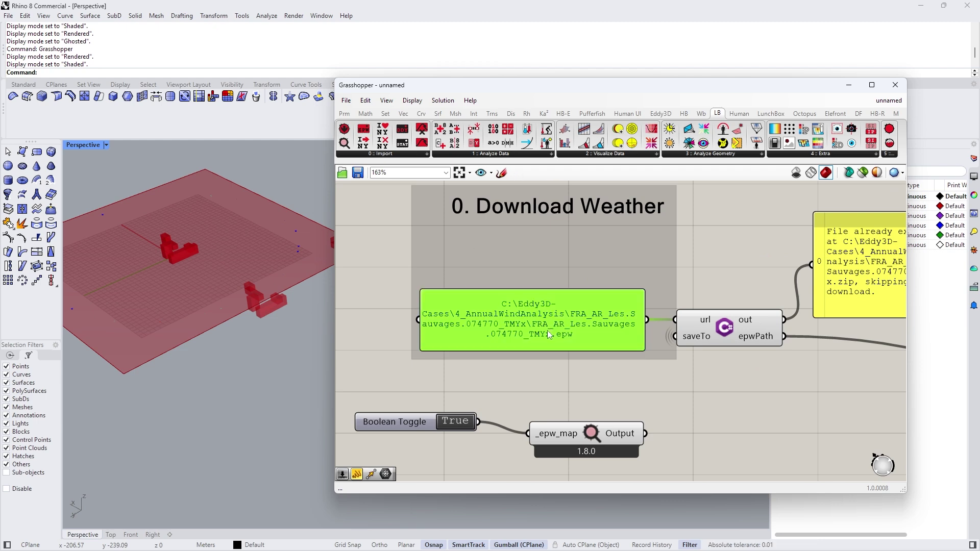
# Step: Clear the local EPW path from the 0. Download Weather panel and minimize the File Explorer windows
pyautogui.scroll(-10, 547, 331)
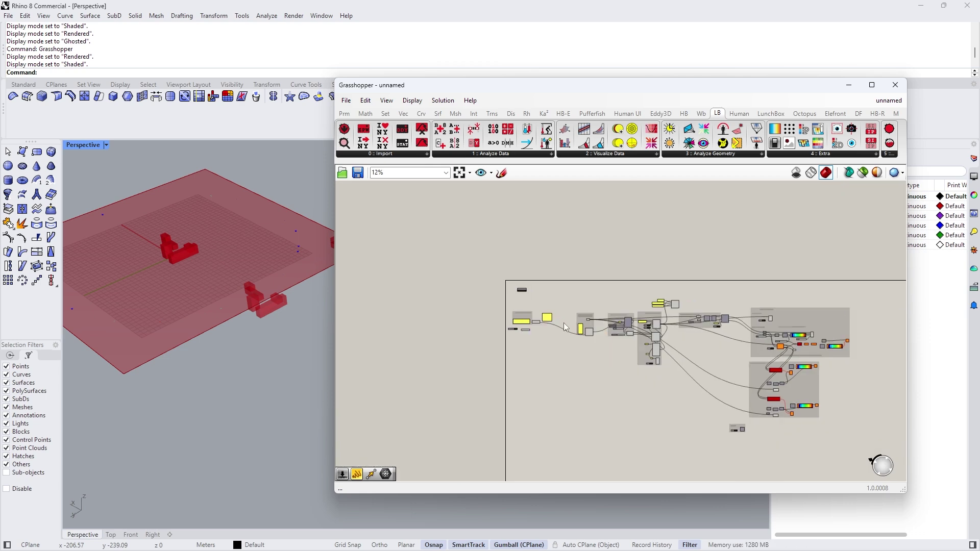
pyautogui.scroll(2, 682, 298)
pyautogui.scroll(4, 674, 295)
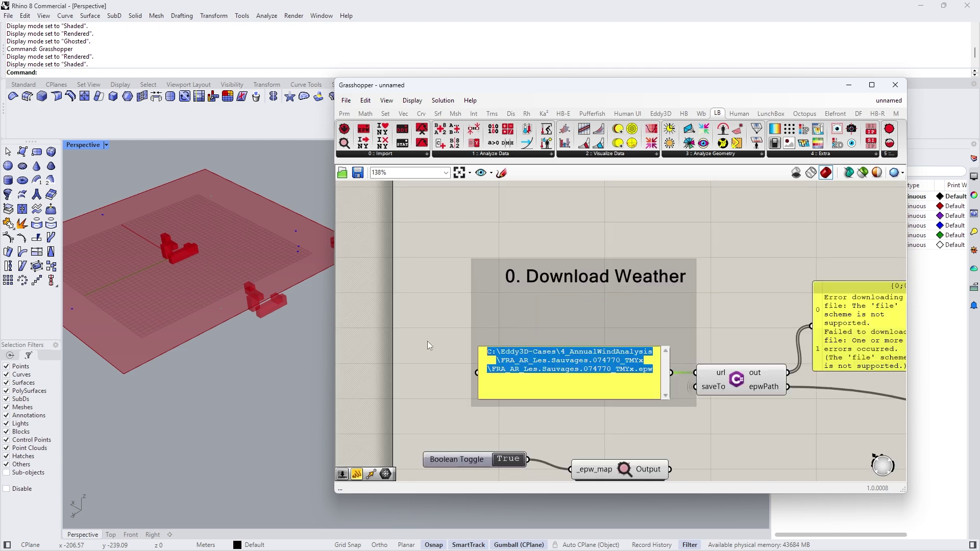
pyautogui.press('Delete')
pyautogui.click(751, 308)
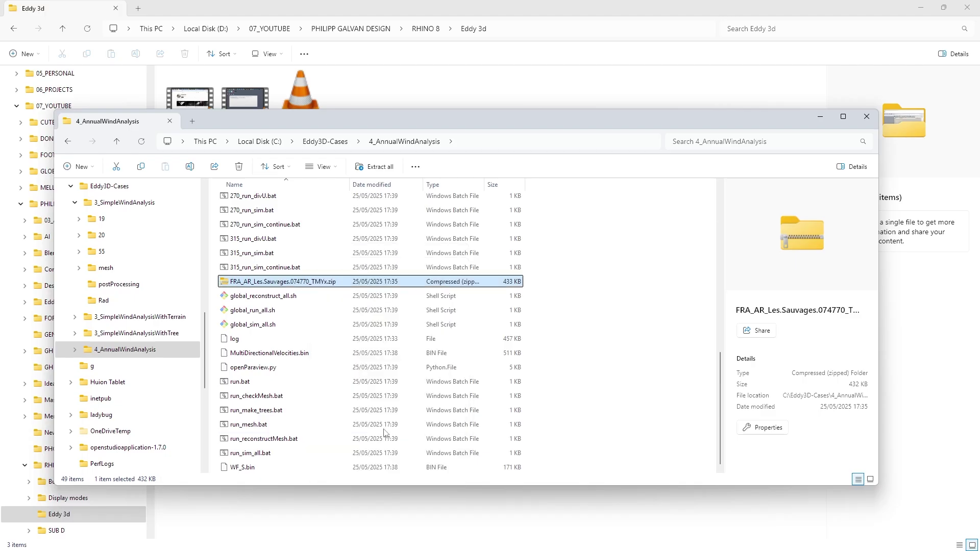
pyautogui.click(822, 116)
pyautogui.click(921, 9)
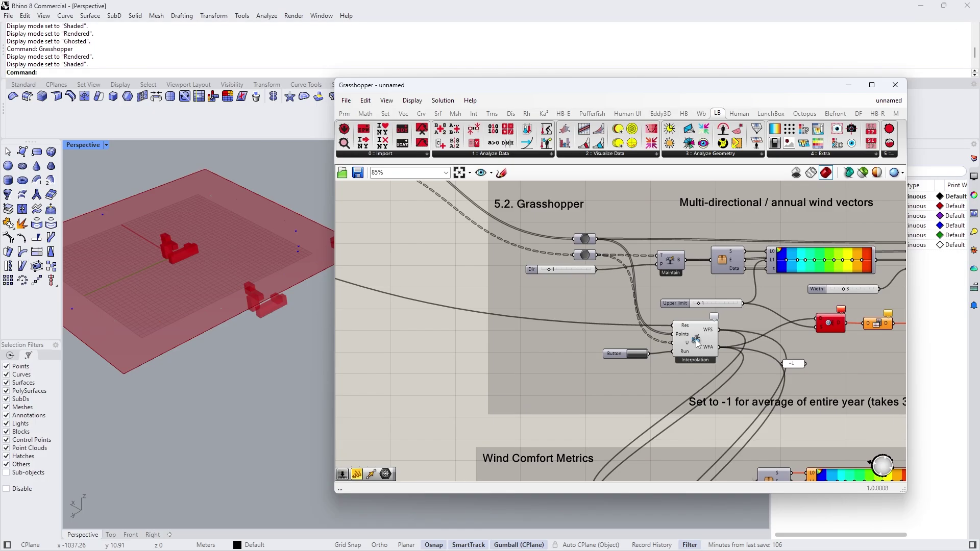
# Step: Review the wind vector components and the 5.1. Paraview component in the 5. Post-processing group
pyautogui.scroll(-1, 680, 345)
pyautogui.scroll(-2, 675, 337)
pyautogui.moveTo(825, 285); pyautogui.dragTo(802, 289, button='right')
pyautogui.moveTo(609, 218); pyautogui.dragTo(695, 283, button='right')
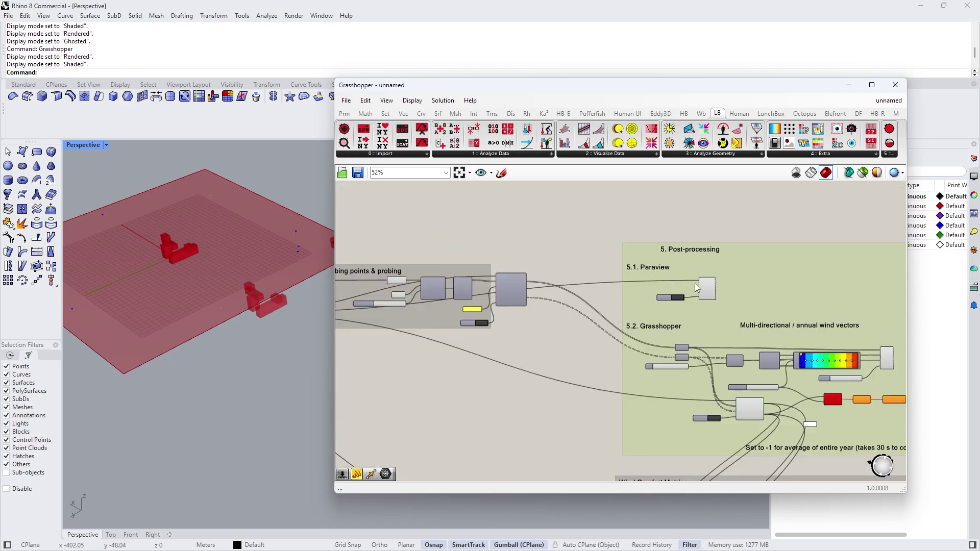
pyautogui.scroll(6, 694, 284)
pyautogui.click(715, 290)
pyautogui.rightClick(712, 281)
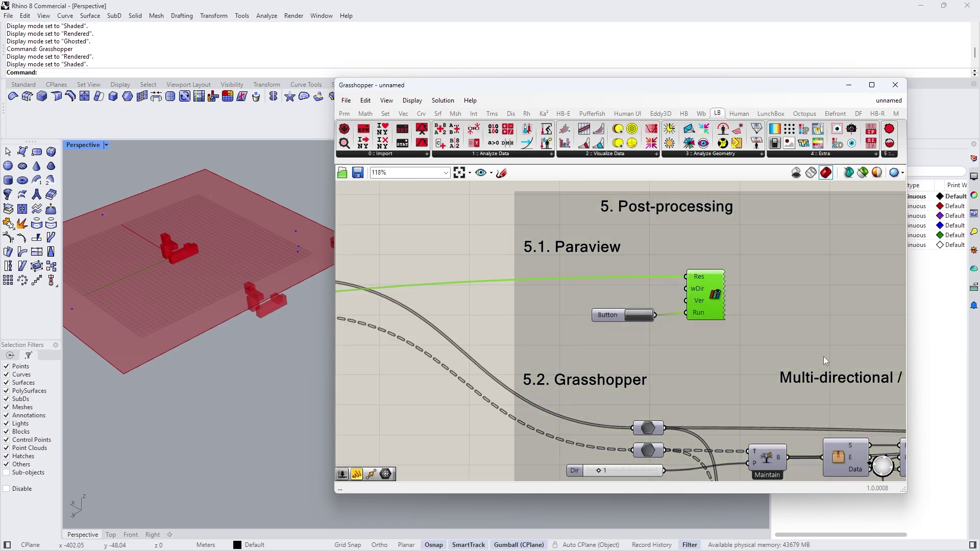
# Step: Examine the 3. Mesh & Simulation group and the cell size component in the 2. Simulation Domain group
pyautogui.scroll(-3, 823, 357)
pyautogui.scroll(-2, 817, 370)
pyautogui.scroll(-3, 642, 370)
pyautogui.scroll(7, 440, 390)
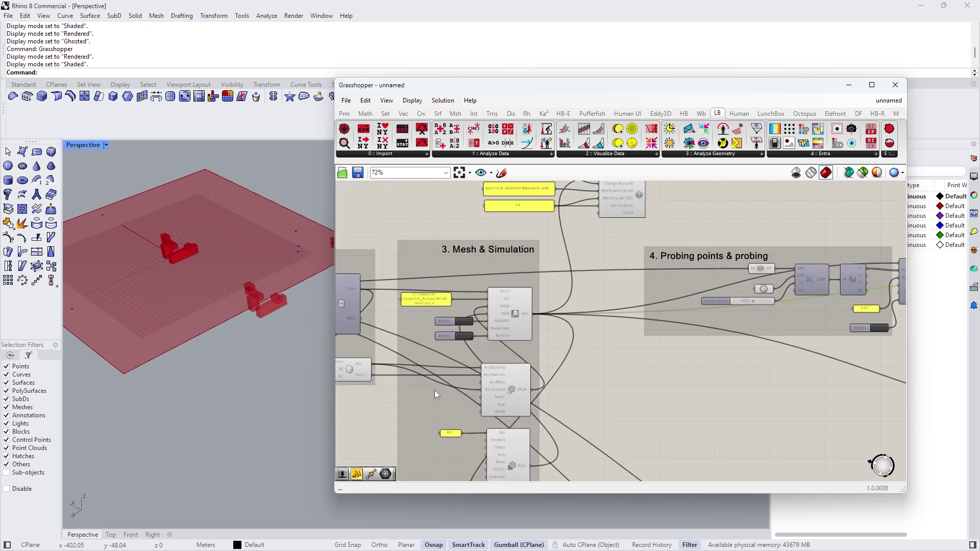
pyautogui.moveTo(550, 360); pyautogui.dragTo(644, 344, button='right')
pyautogui.moveTo(571, 360); pyautogui.dragTo(647, 363, button='right')
pyautogui.scroll(2, 448, 355)
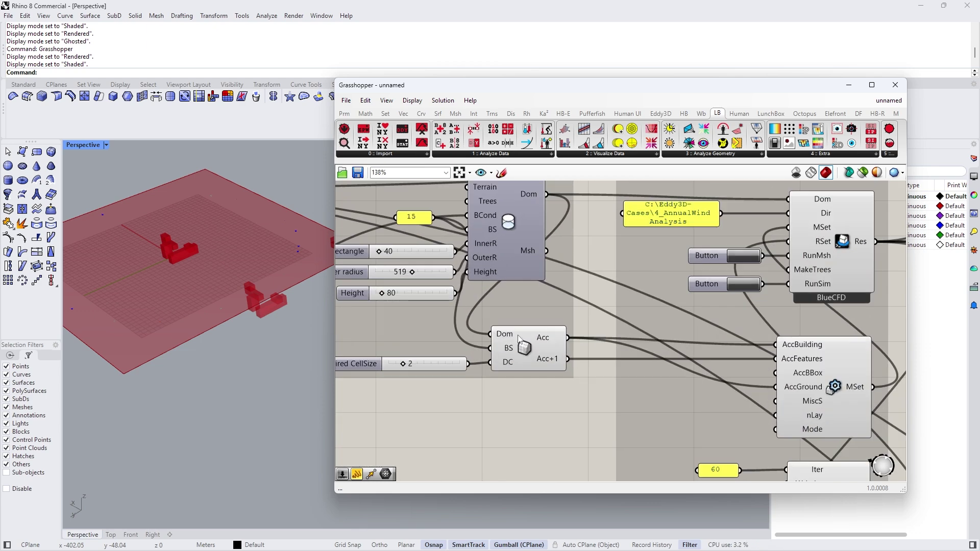
pyautogui.click(525, 353)
# Step: Review the overall annual wind definition and the SLURM job settings above the 3. Mesh & Simulation group
pyautogui.scroll(-5, 388, 399)
pyautogui.moveTo(429, 384); pyautogui.dragTo(817, 374, button='right')
pyautogui.scroll(-3, 583, 368)
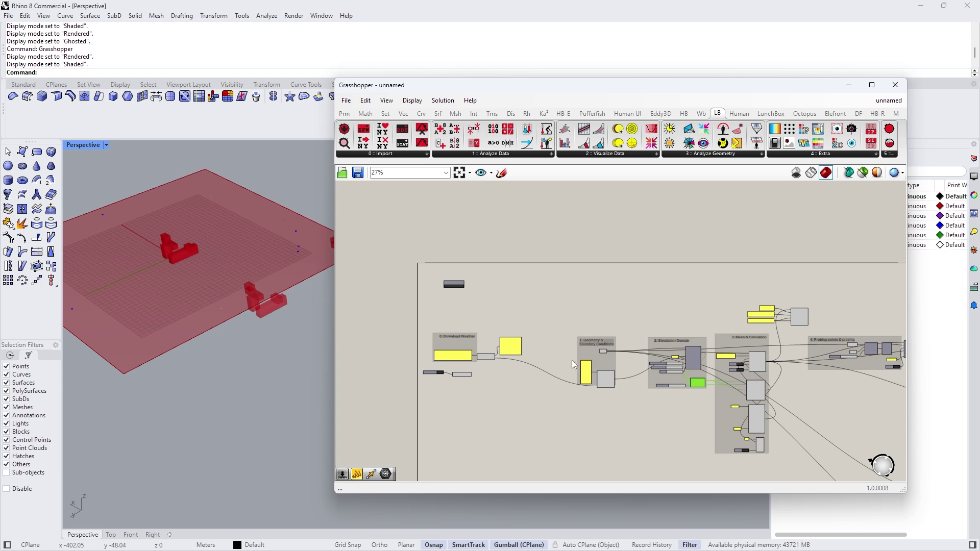
pyautogui.scroll(-3, 572, 360)
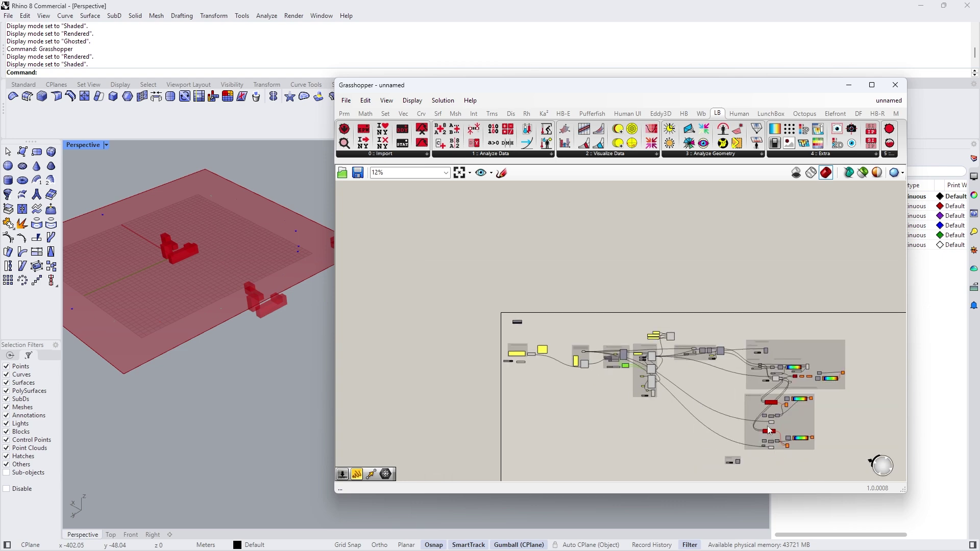
pyautogui.moveTo(505, 324); pyautogui.dragTo(883, 480)
pyautogui.click(843, 470)
pyautogui.scroll(11, 654, 336)
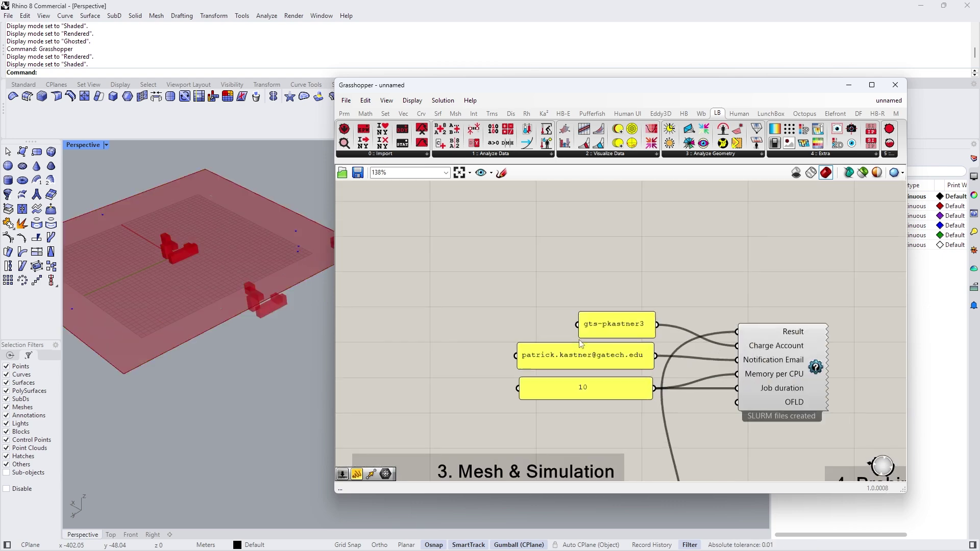
# Step: Delete the entire annual wind analysis definition, keeping only the Eddy3D Templates component
pyautogui.scroll(-12, 587, 356)
pyautogui.scroll(2, 675, 396)
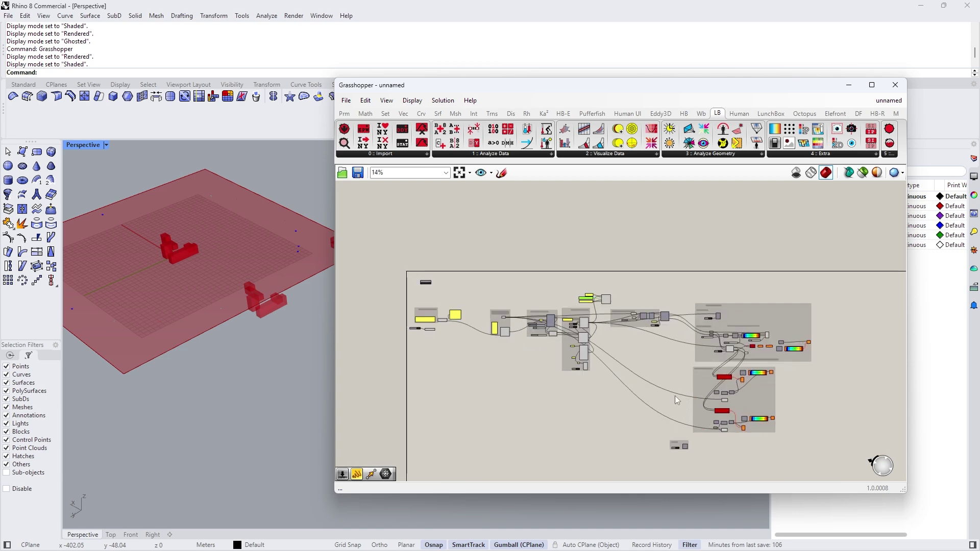
pyautogui.moveTo(407, 288); pyautogui.dragTo(820, 457)
pyautogui.press('Delete')
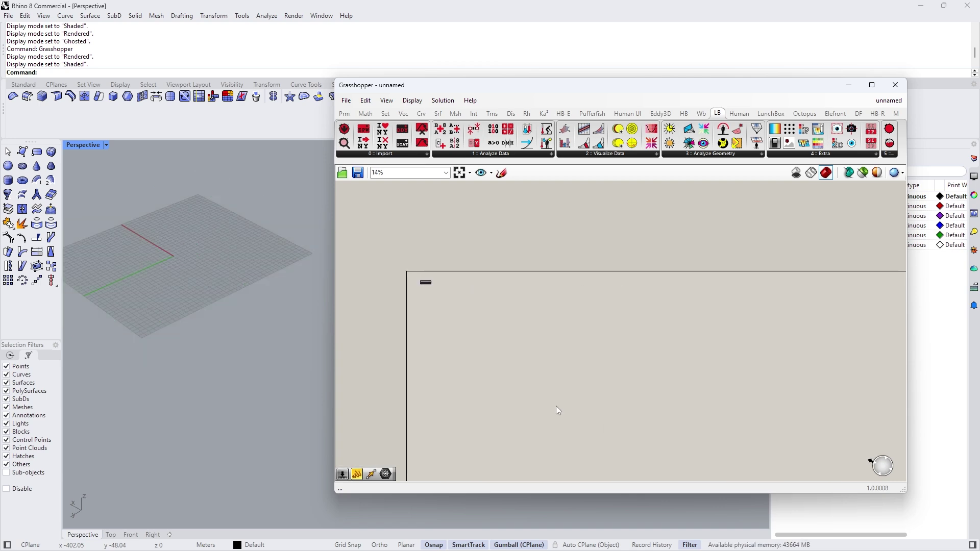
# Step: Browse the list of example cases offered by the Eddy3D Templates component
pyautogui.scroll(4, 462, 276)
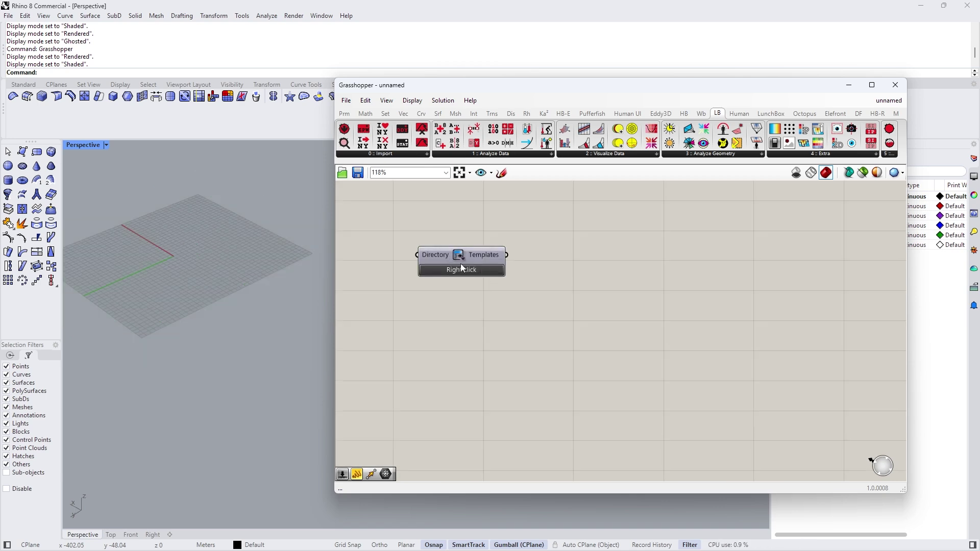
pyautogui.rightClick(461, 272)
pyautogui.moveTo(501, 281)
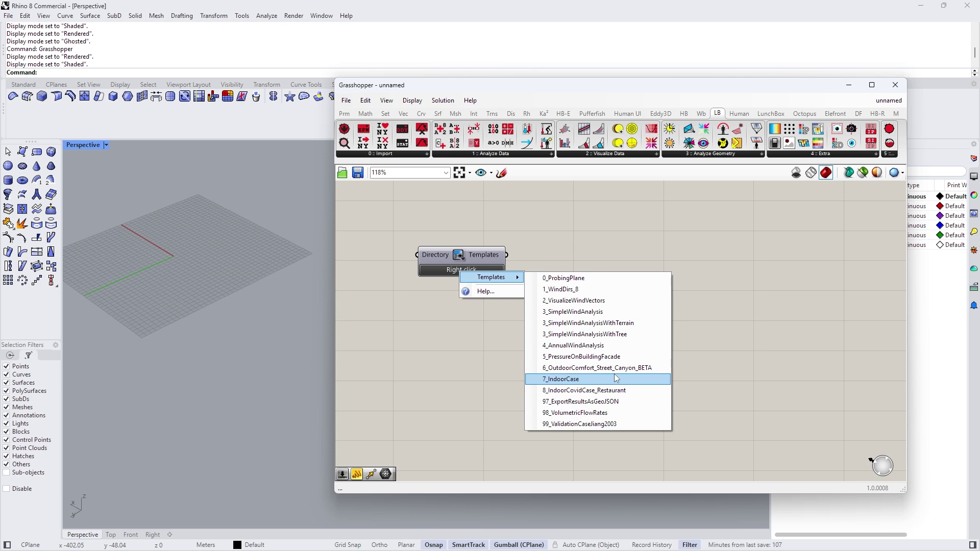
pyautogui.click(573, 384)
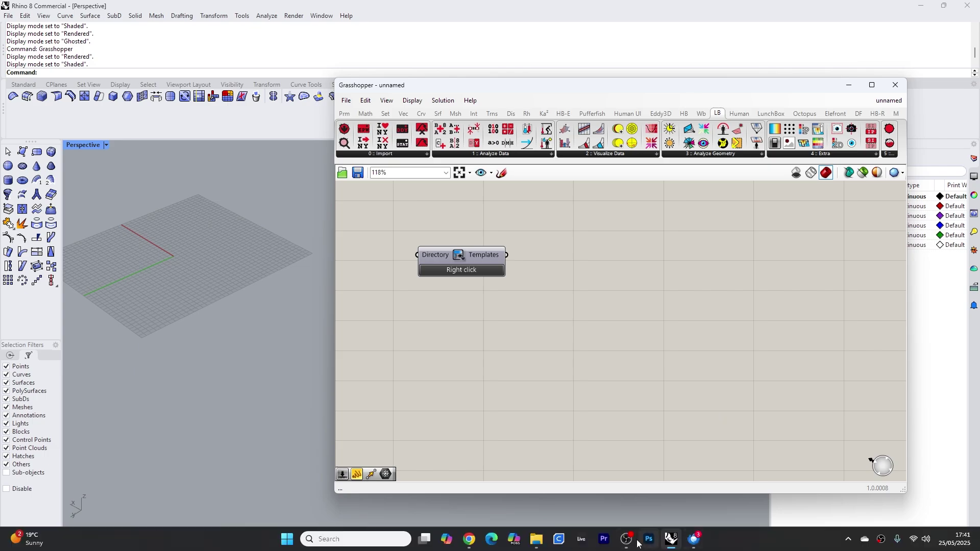
pyautogui.moveTo(629, 542)
pyautogui.click(629, 482)
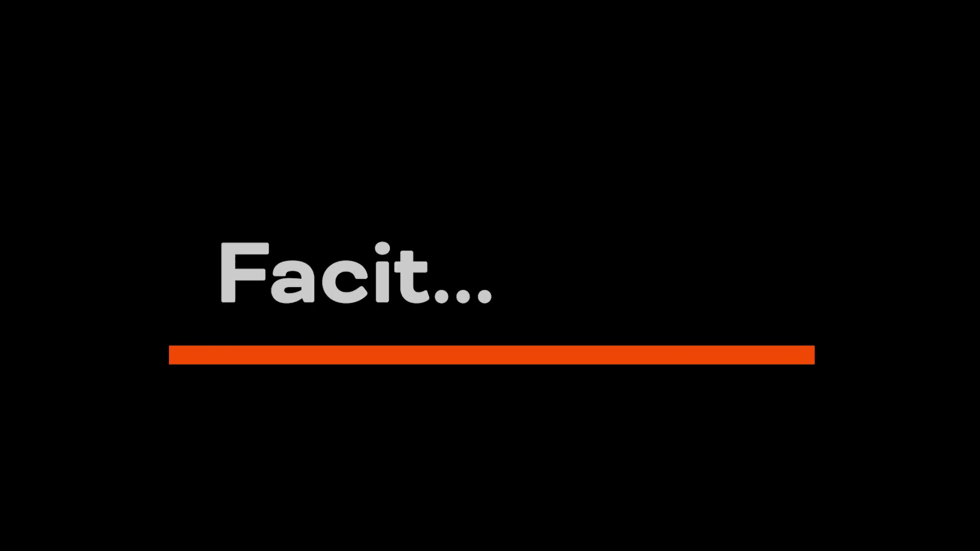